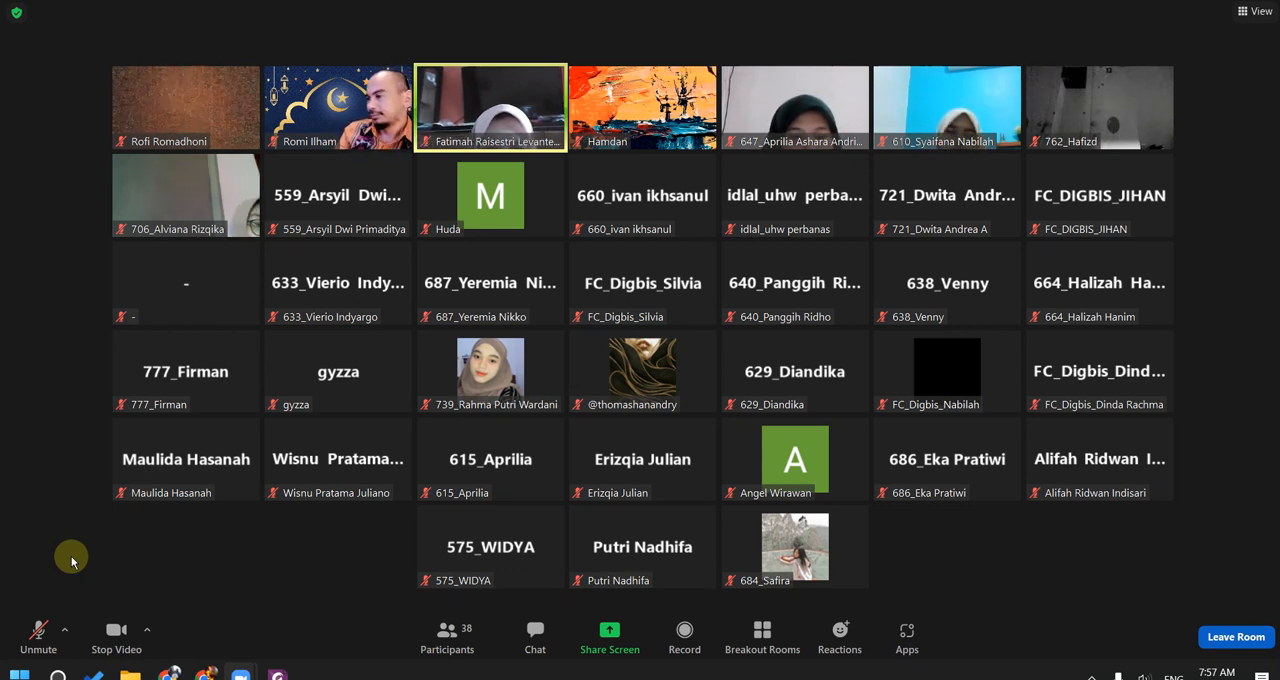
# Step: Unmute the microphone for a speaking turn, ending muted again, and turn the camera off
pyautogui.click(43, 646)
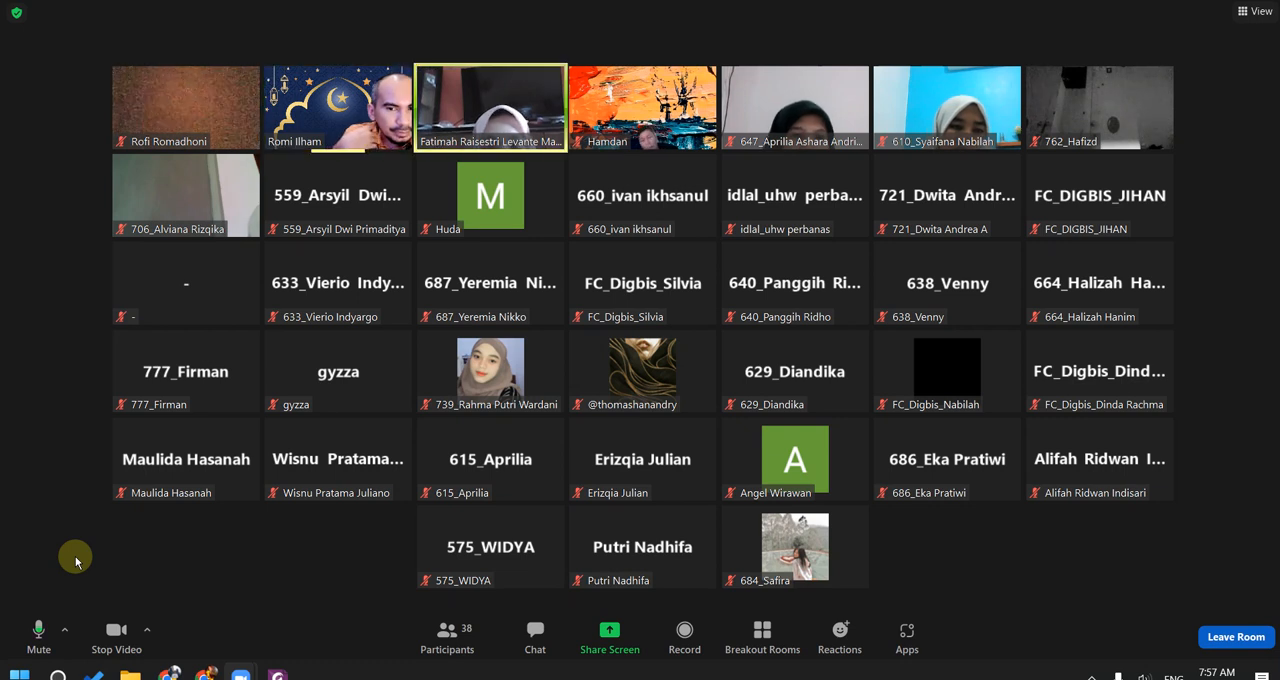
pyautogui.click(42, 628)
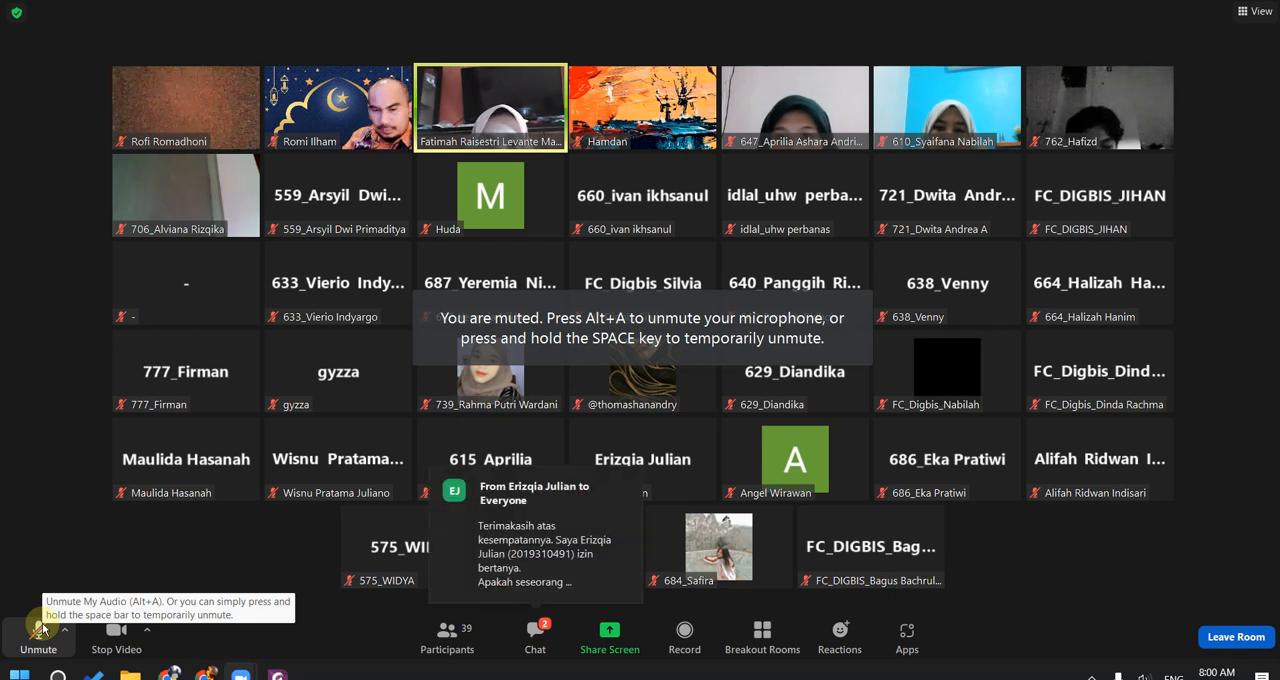
pyautogui.click(113, 630)
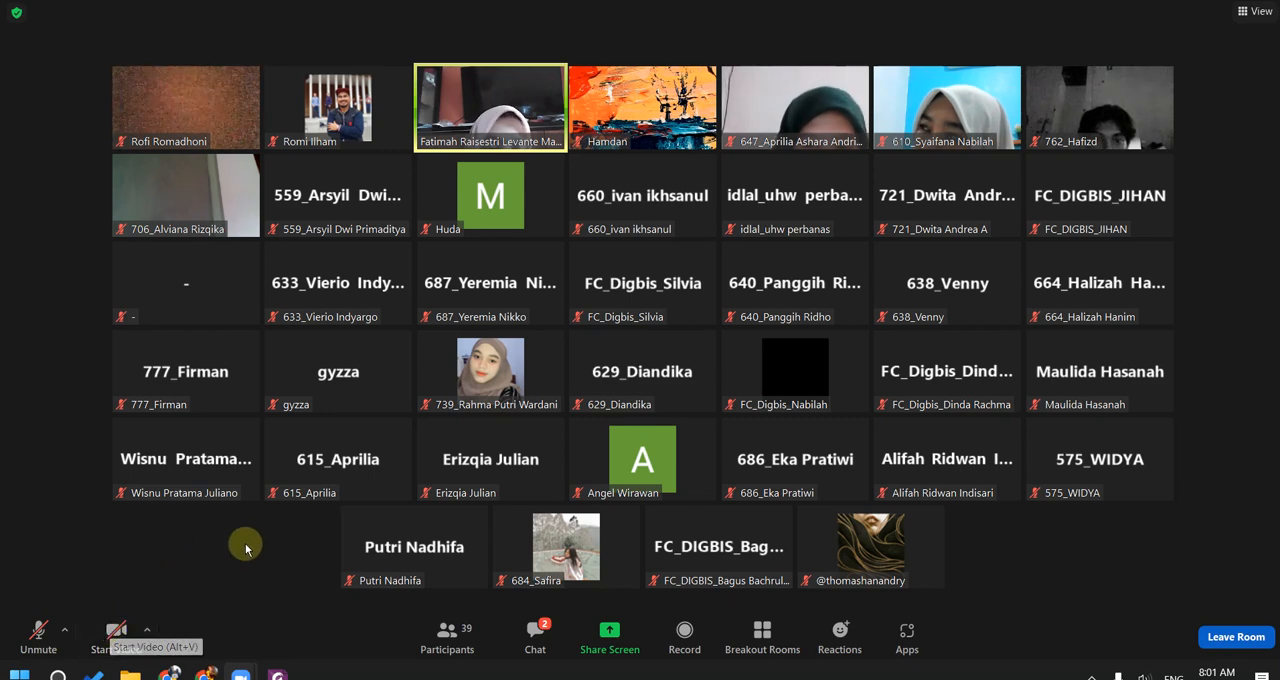
# Step: Open the meeting chat and read the participants' questions about copywriting and content writing
pyautogui.click(538, 626)
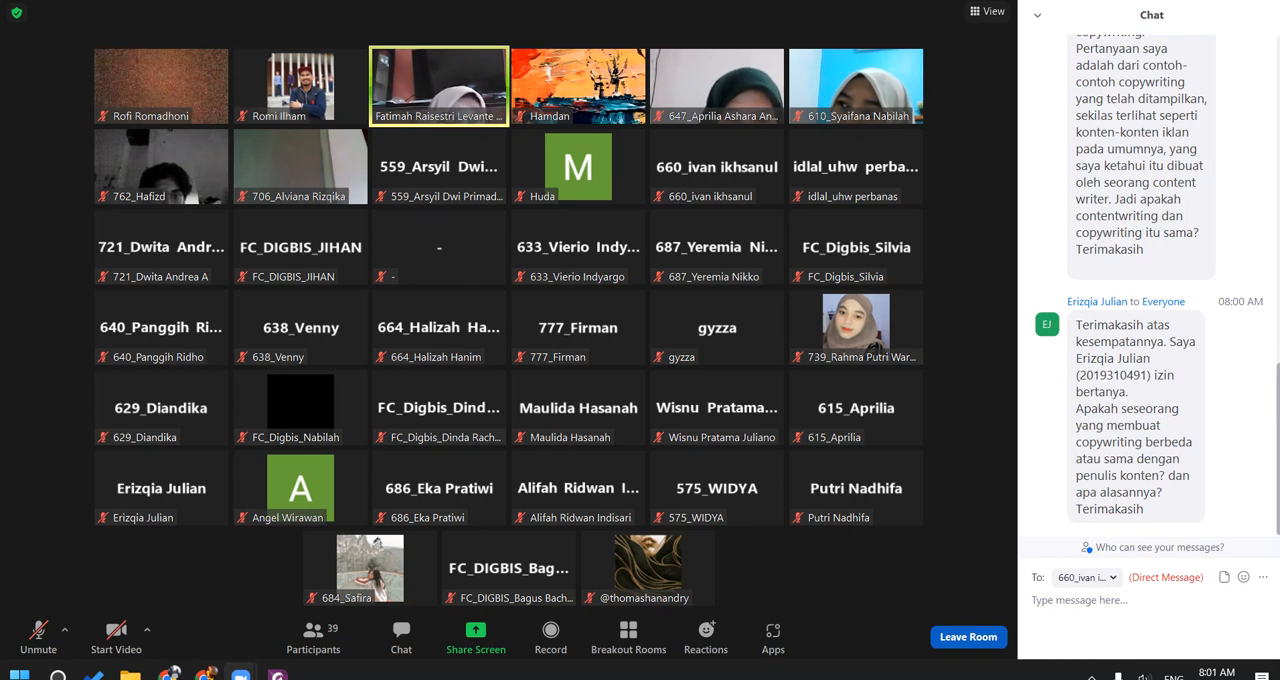
pyautogui.scroll(1, 1276, 365)
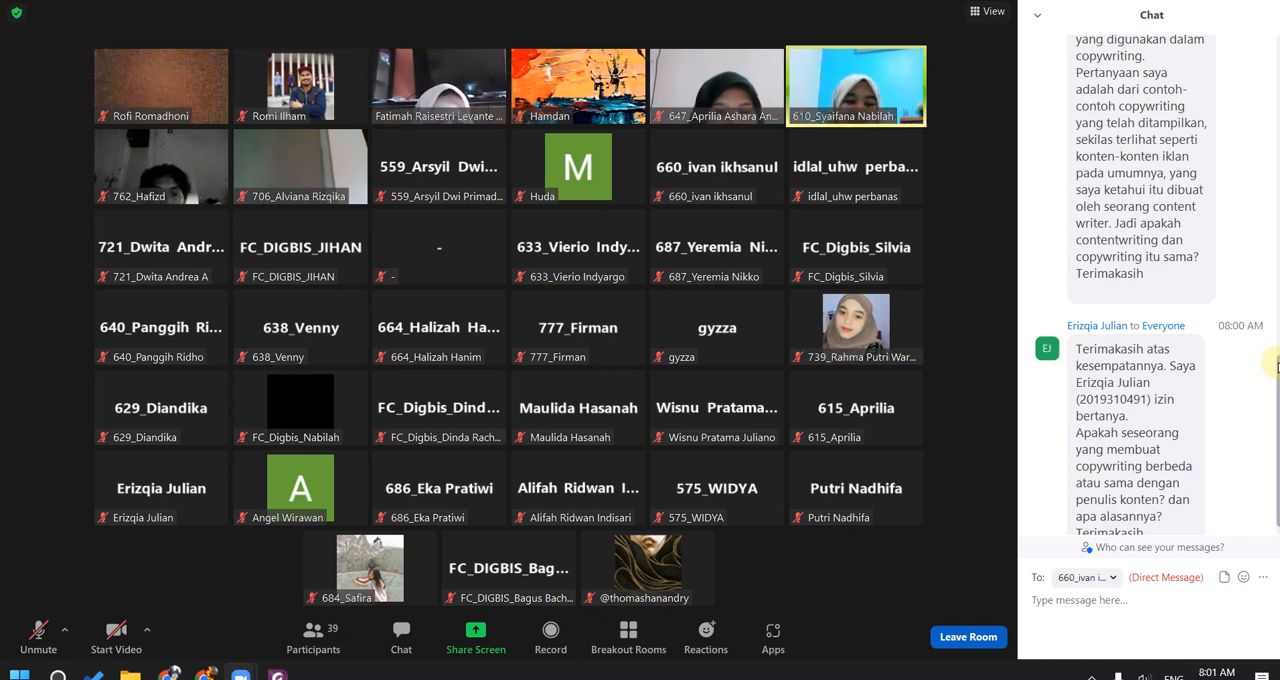
pyautogui.scroll(4, 1274, 365)
pyautogui.scroll(-5, 1200, 300)
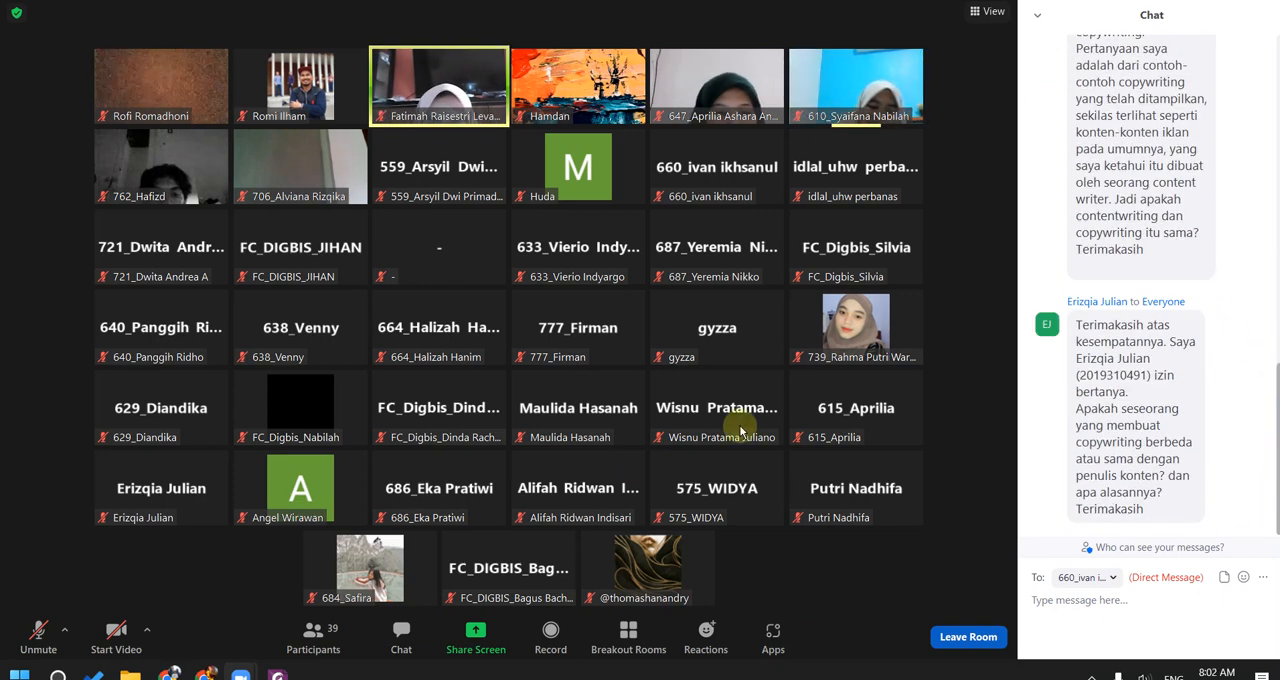
pyautogui.scroll(3, 1150, 390)
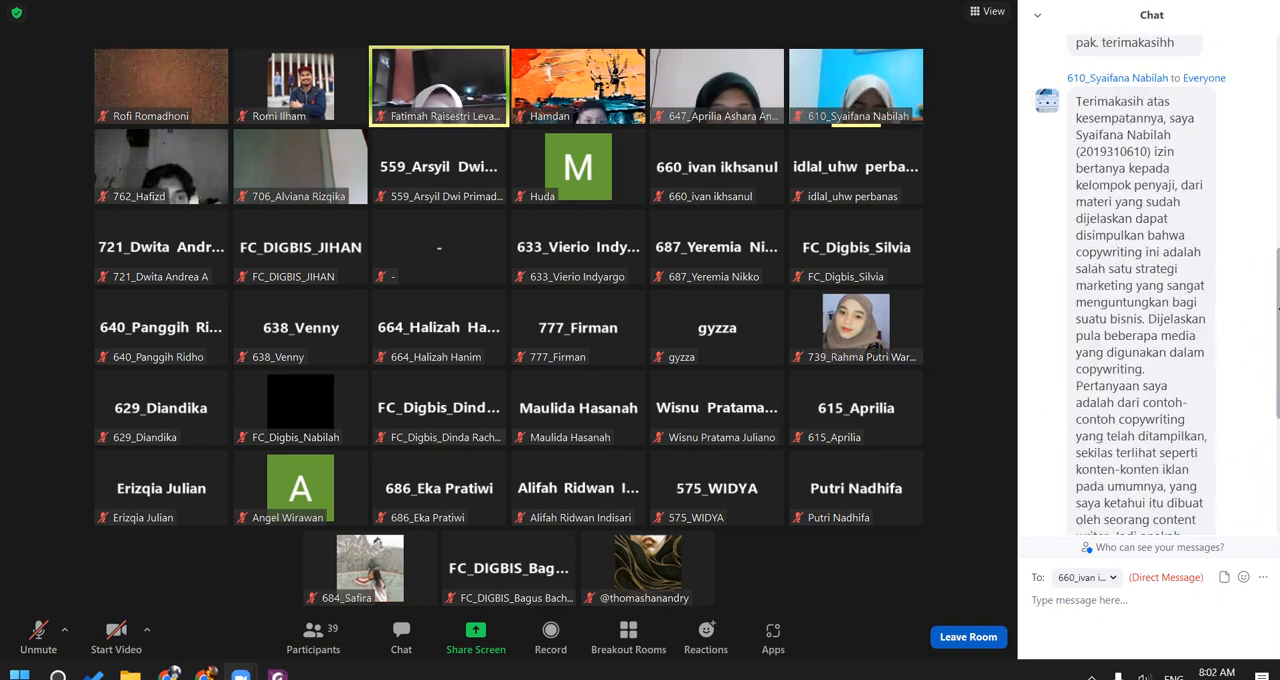
pyautogui.scroll(-3, 1238, 407)
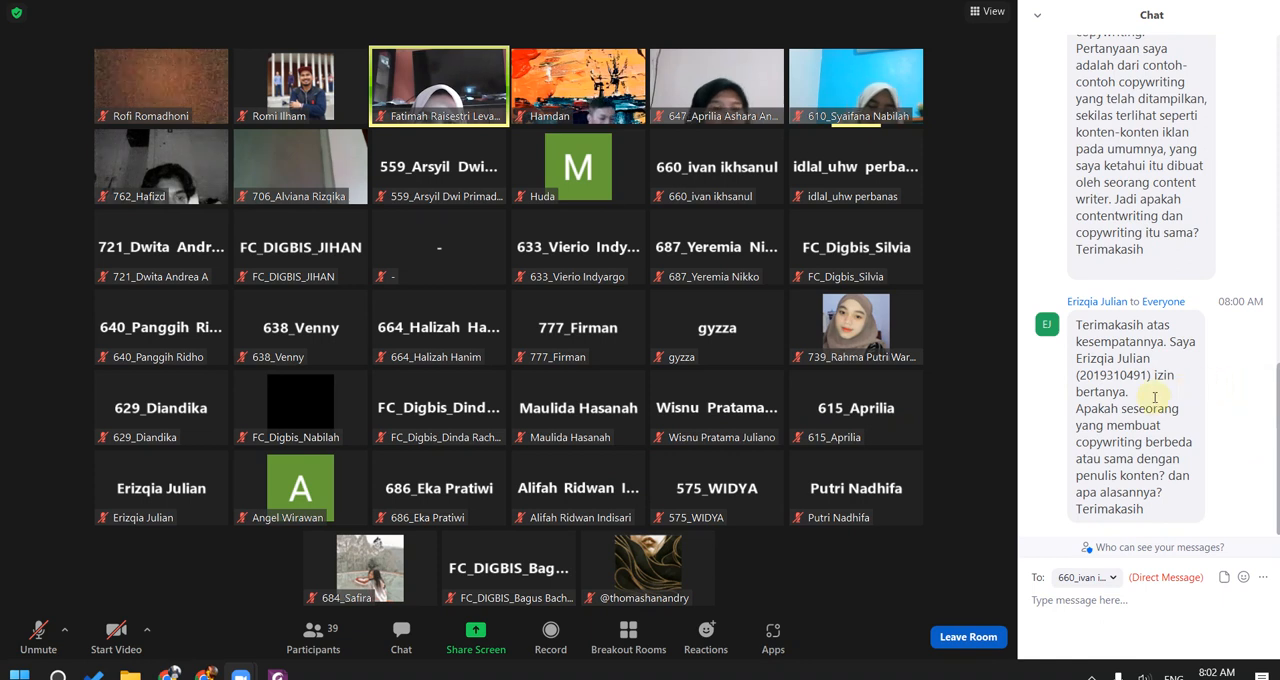
pyautogui.scroll(4, 1235, 427)
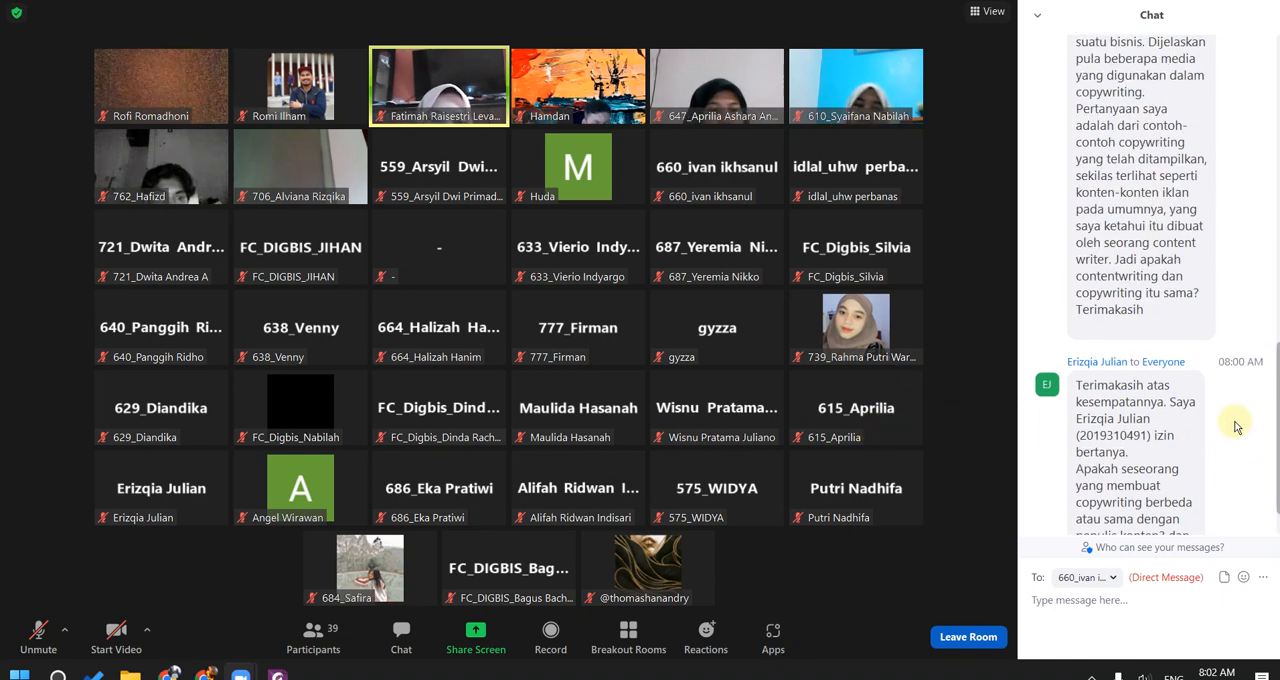
pyautogui.scroll(-4, 1235, 427)
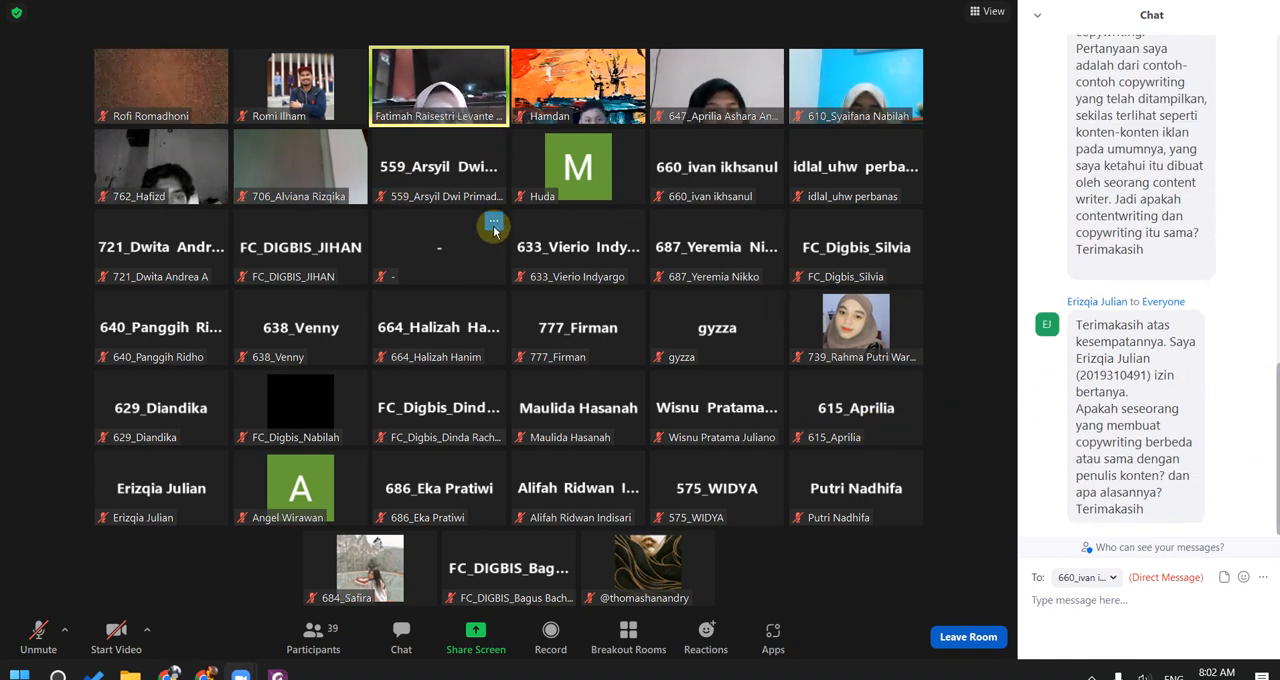
# Step: Send the participant whose display name is "-" the direct message "Maaf ini dengan siapa?"
pyautogui.click(497, 223)
pyautogui.click(520, 248)
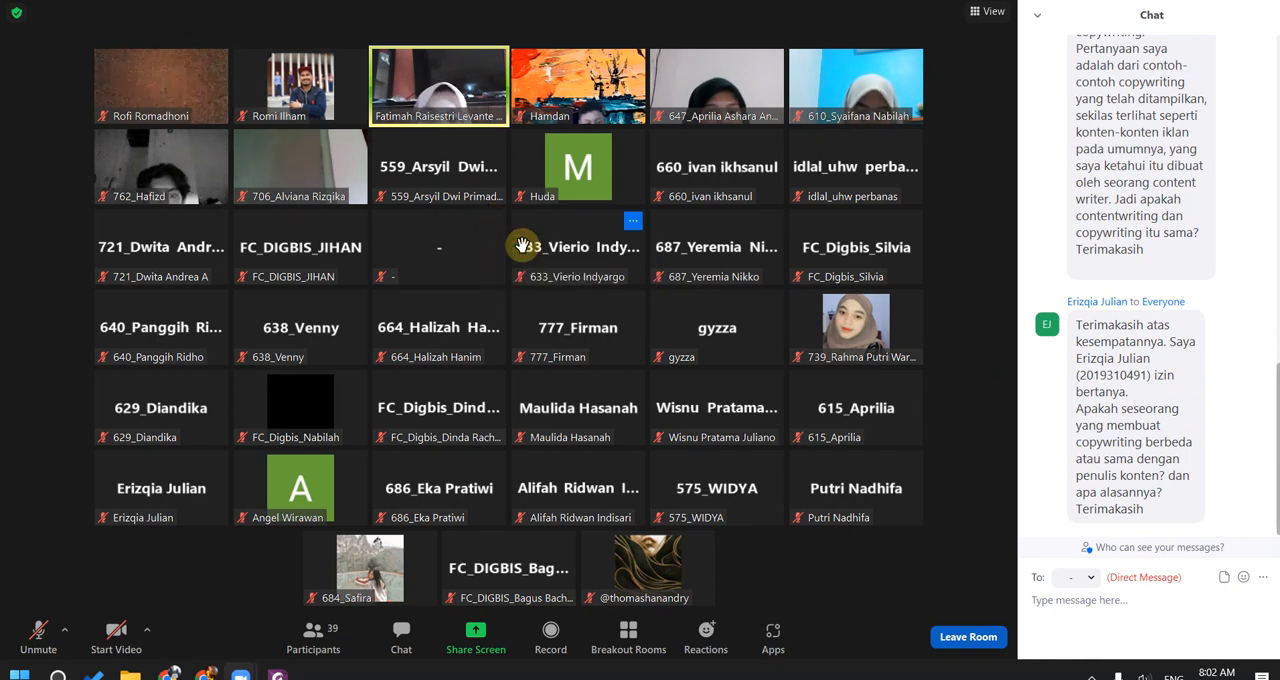
pyautogui.write('Maaf in')
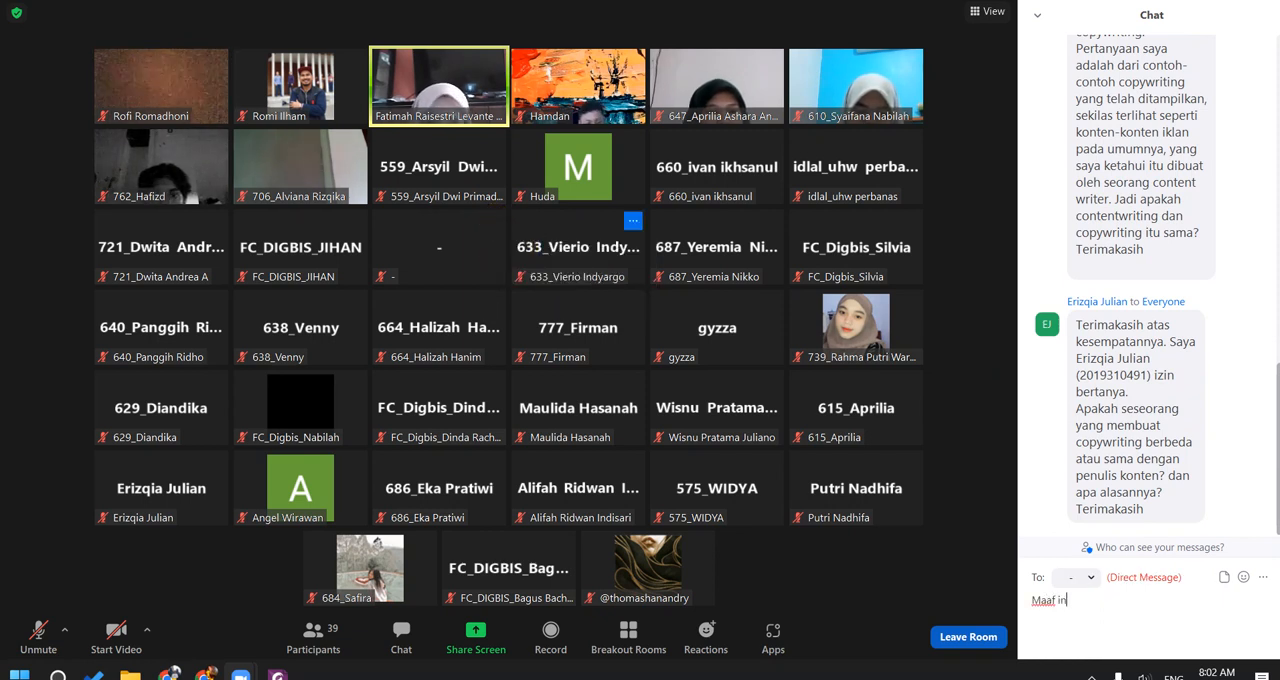
pyautogui.write('i dengan siapa?')
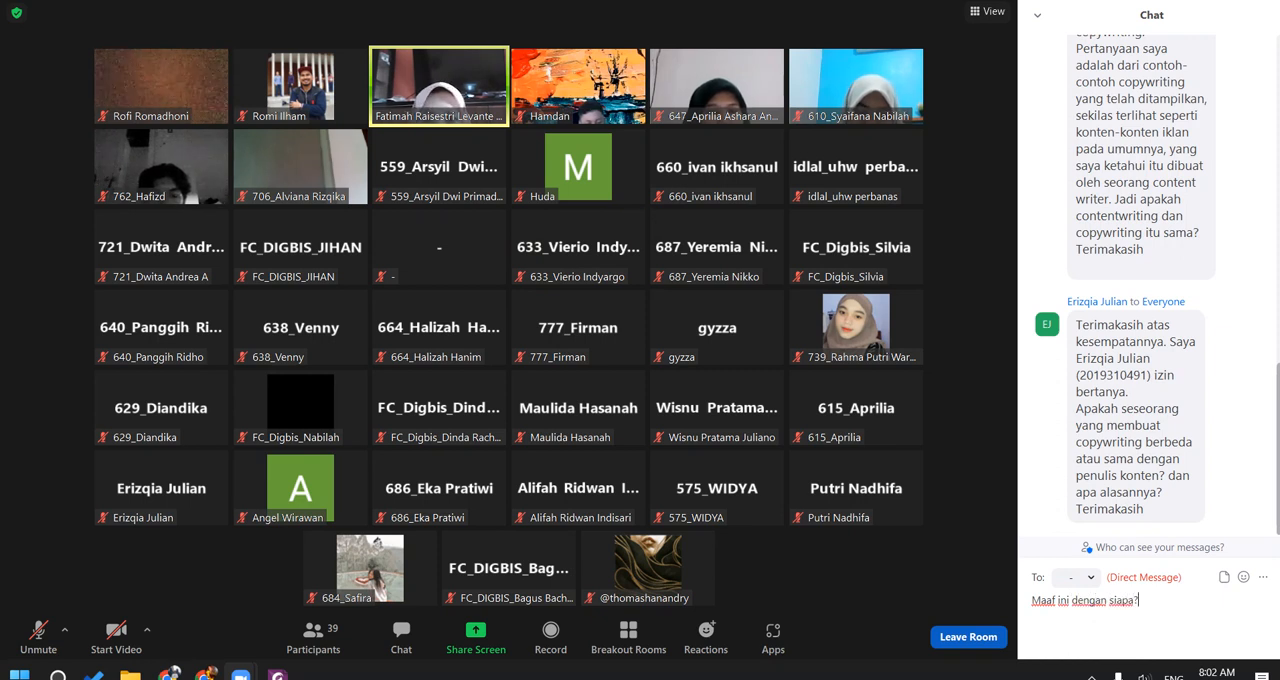
pyautogui.press('Return')
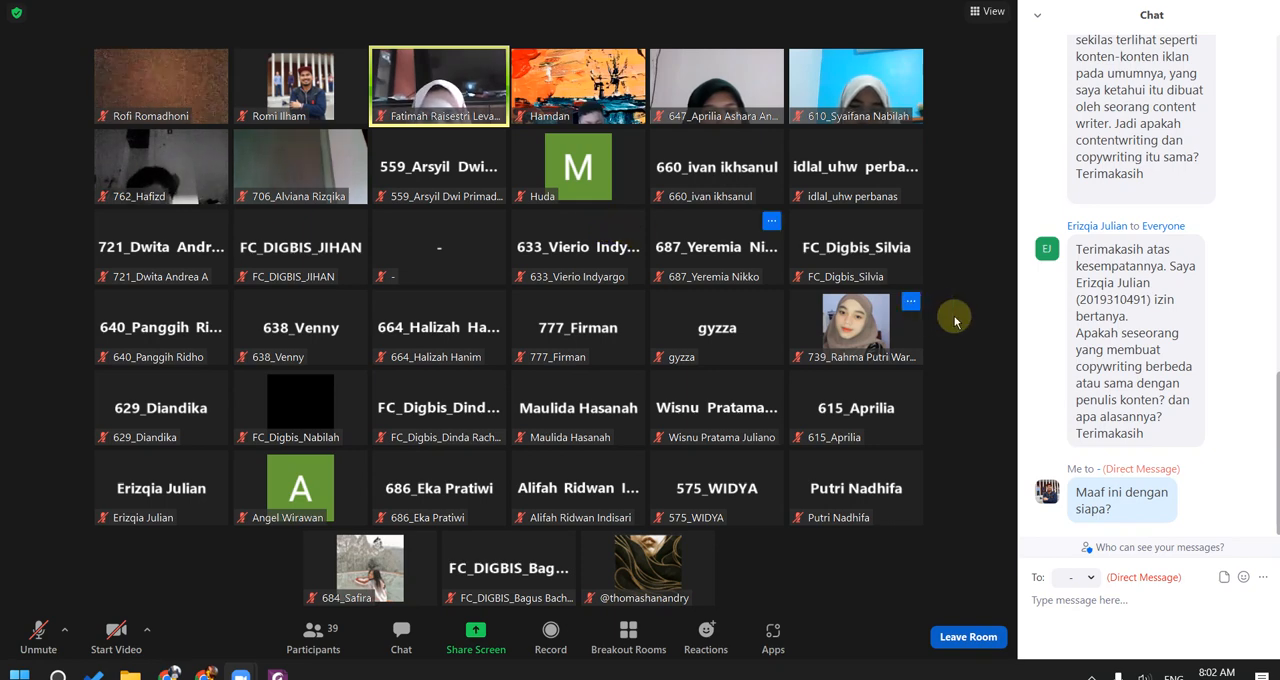
# Step: Reply by direct message "iya kan belum selesai perkuliahan nya" to the student who reported being listed as "tidak hadir"
pyautogui.scroll(5, 1170, 275)
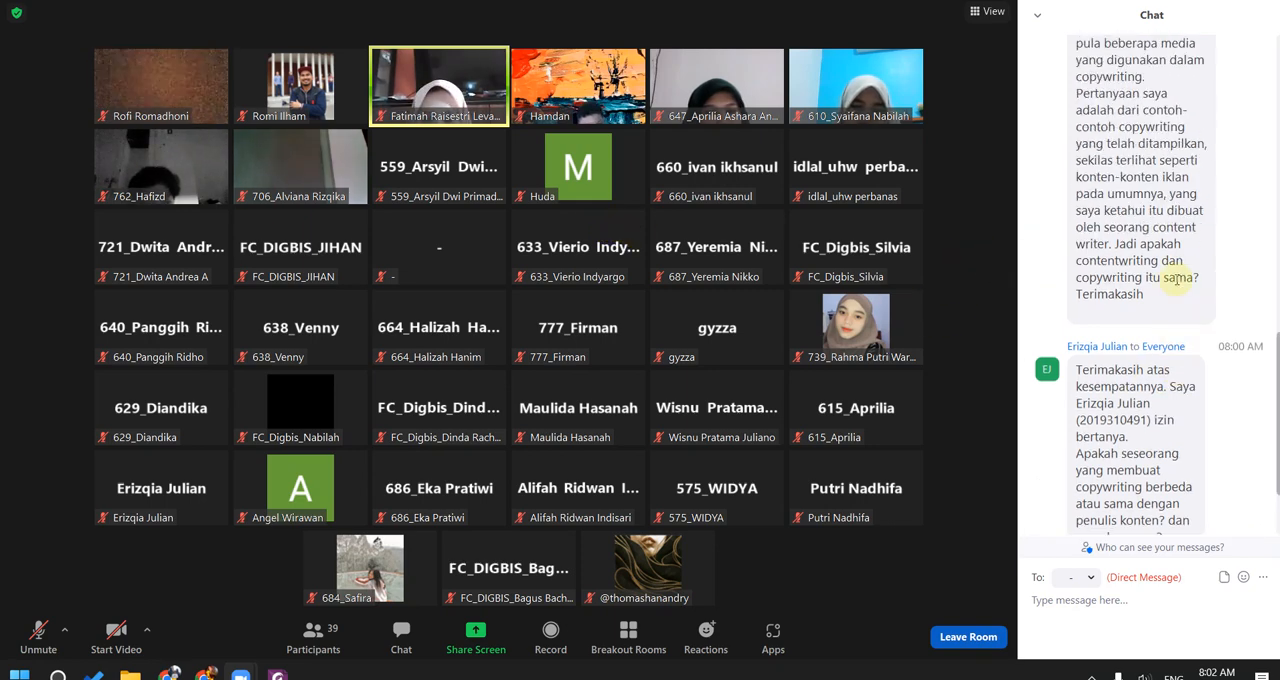
pyautogui.scroll(8, 1180, 280)
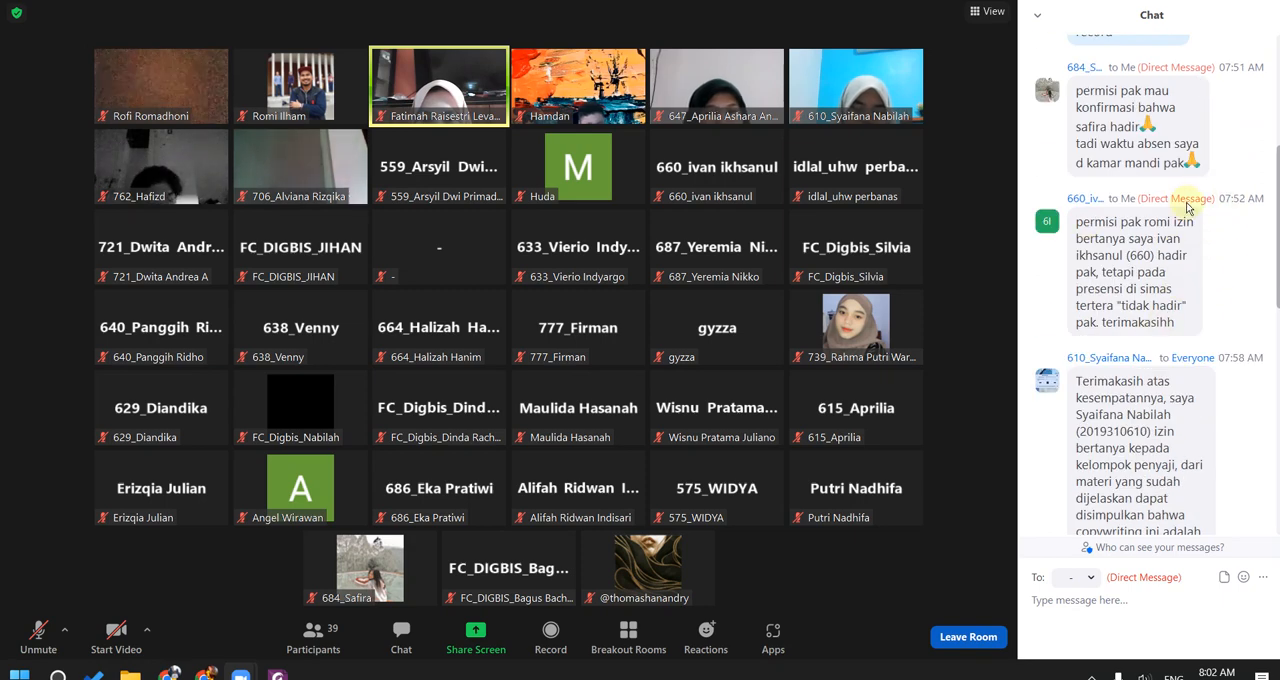
pyautogui.click(1085, 198)
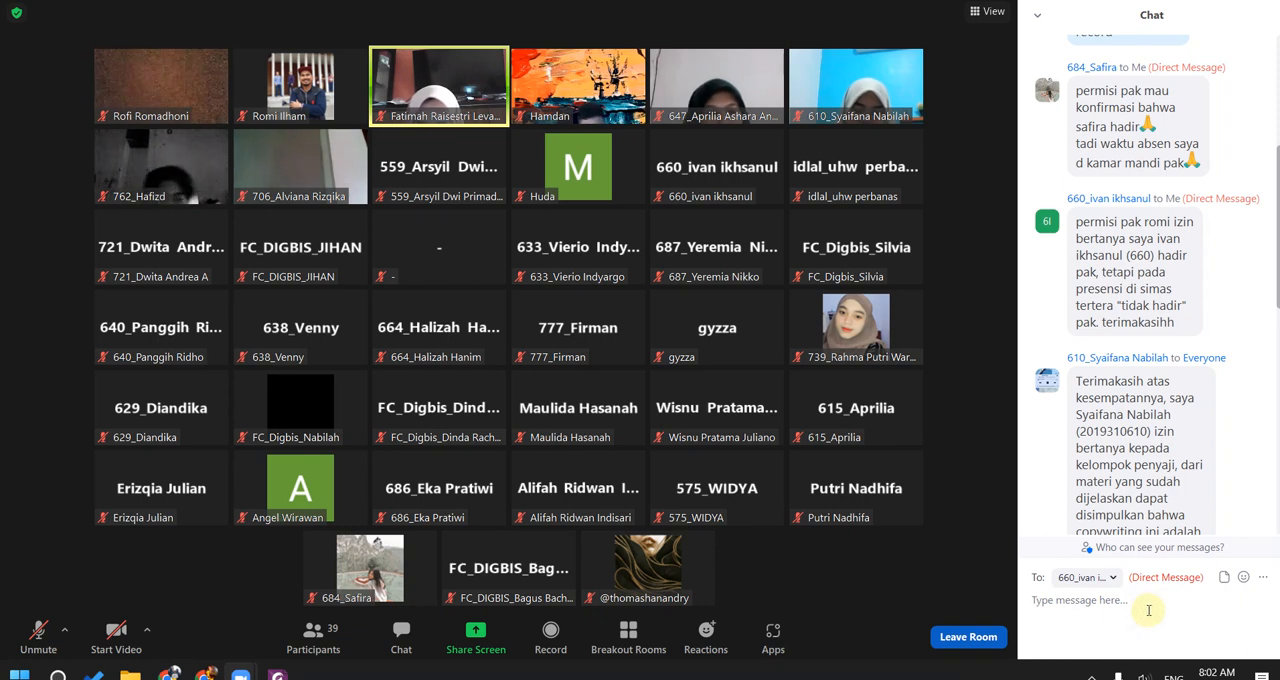
pyautogui.write('i')
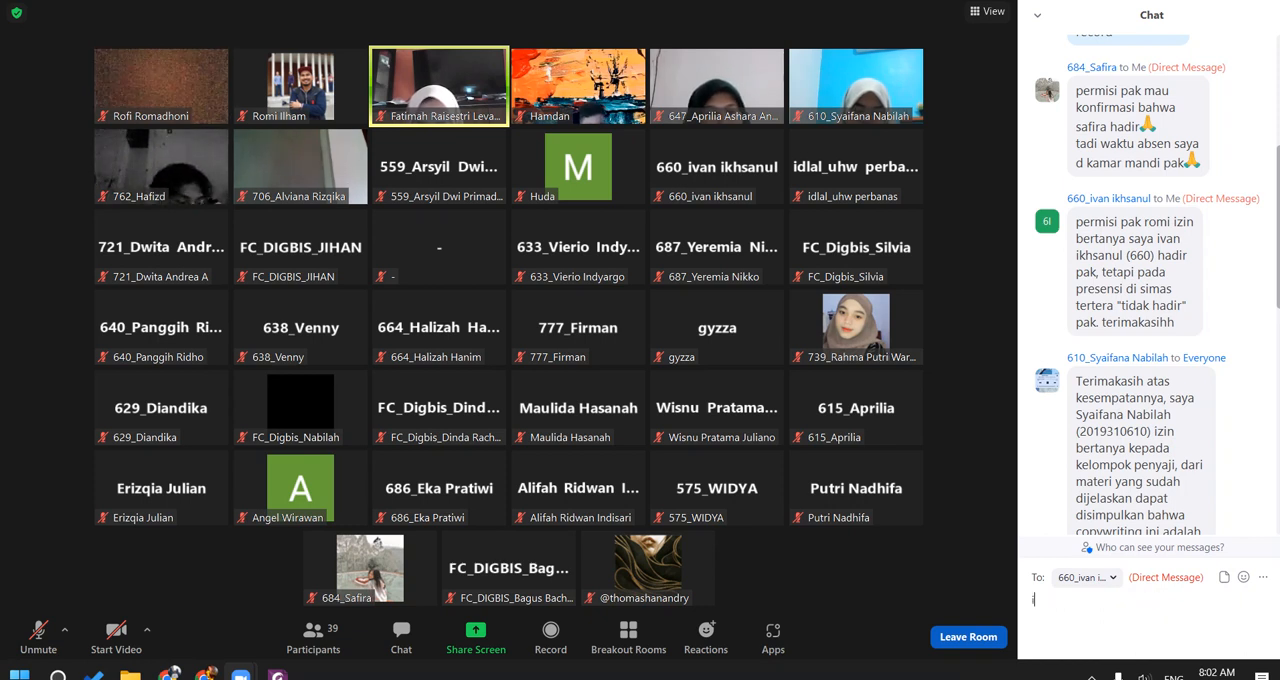
pyautogui.write('ya kan belum')
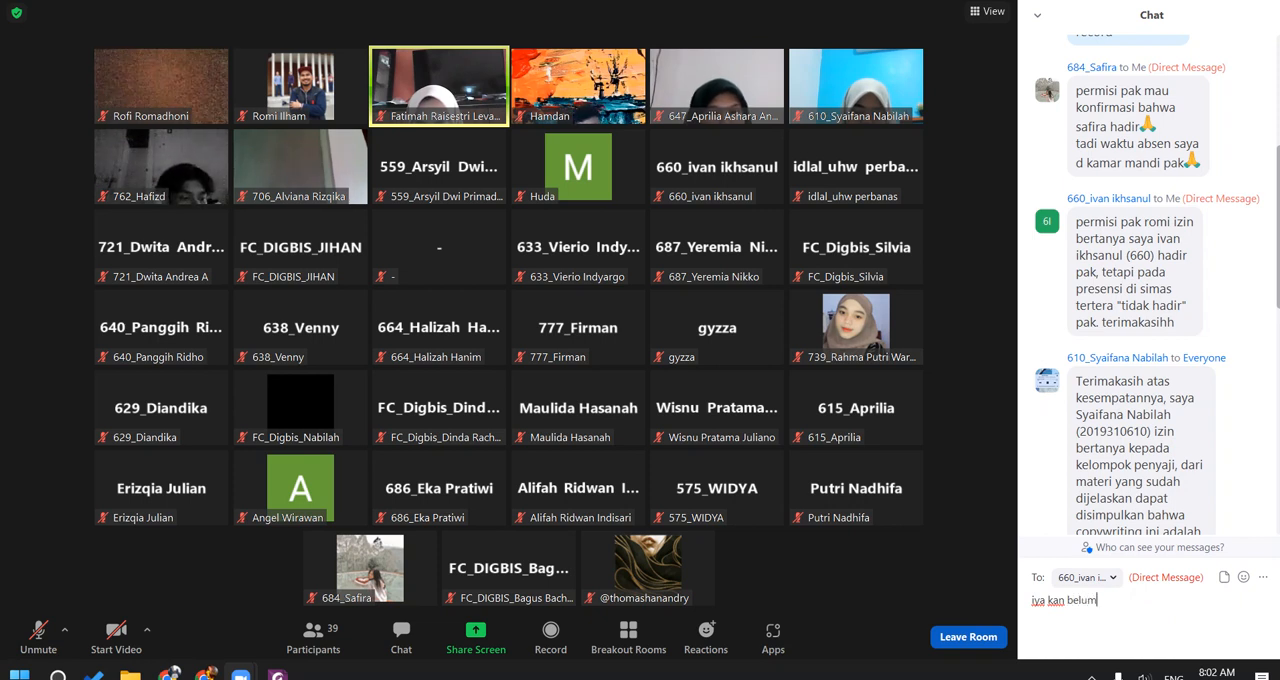
pyautogui.write(' selesai')
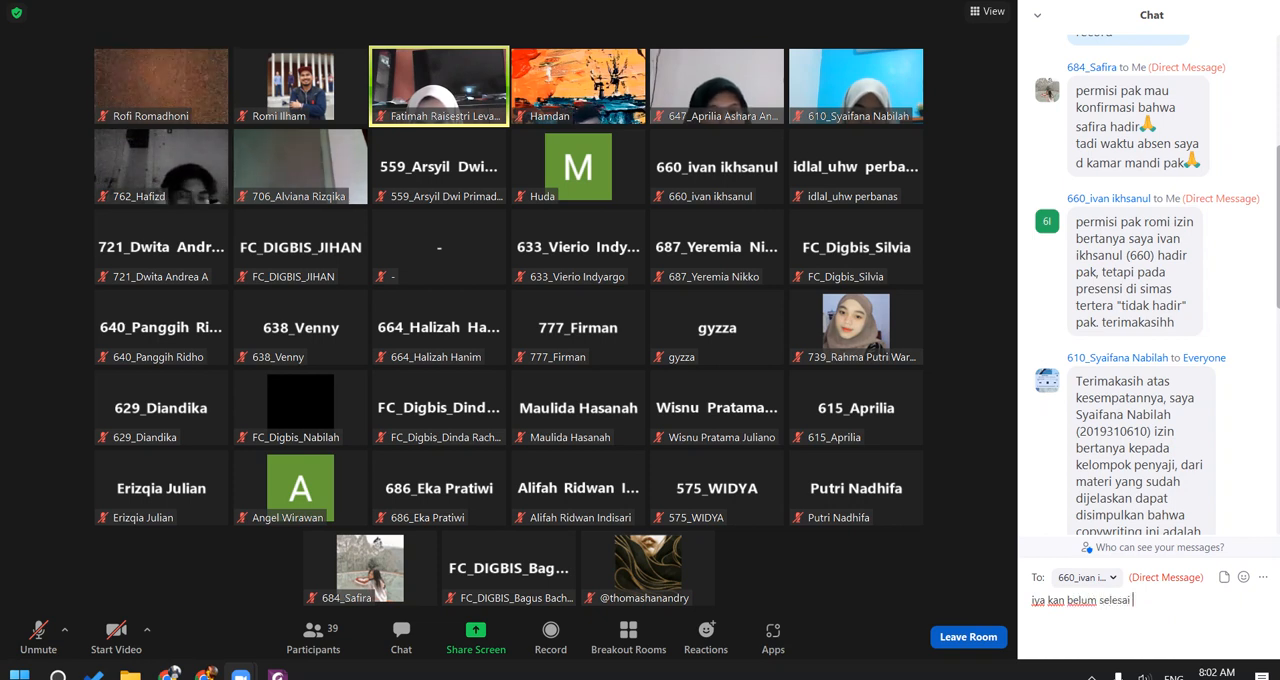
pyautogui.write(' perkul')
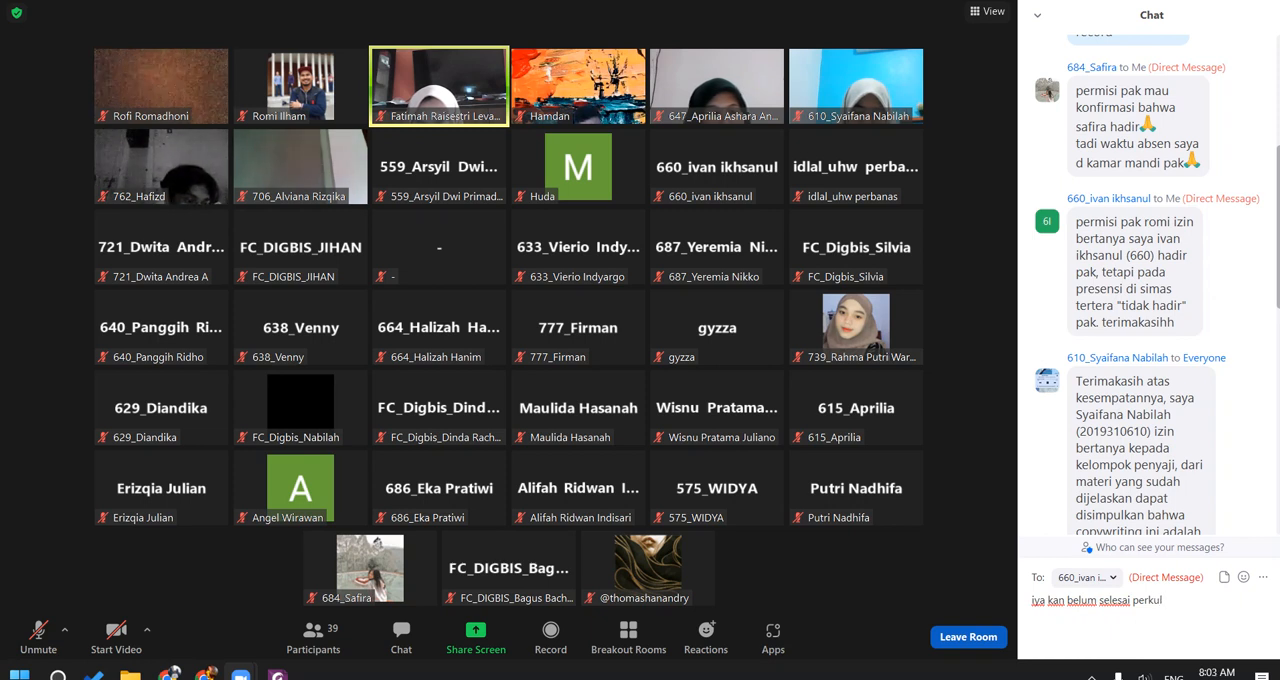
pyautogui.write('iahan nya')
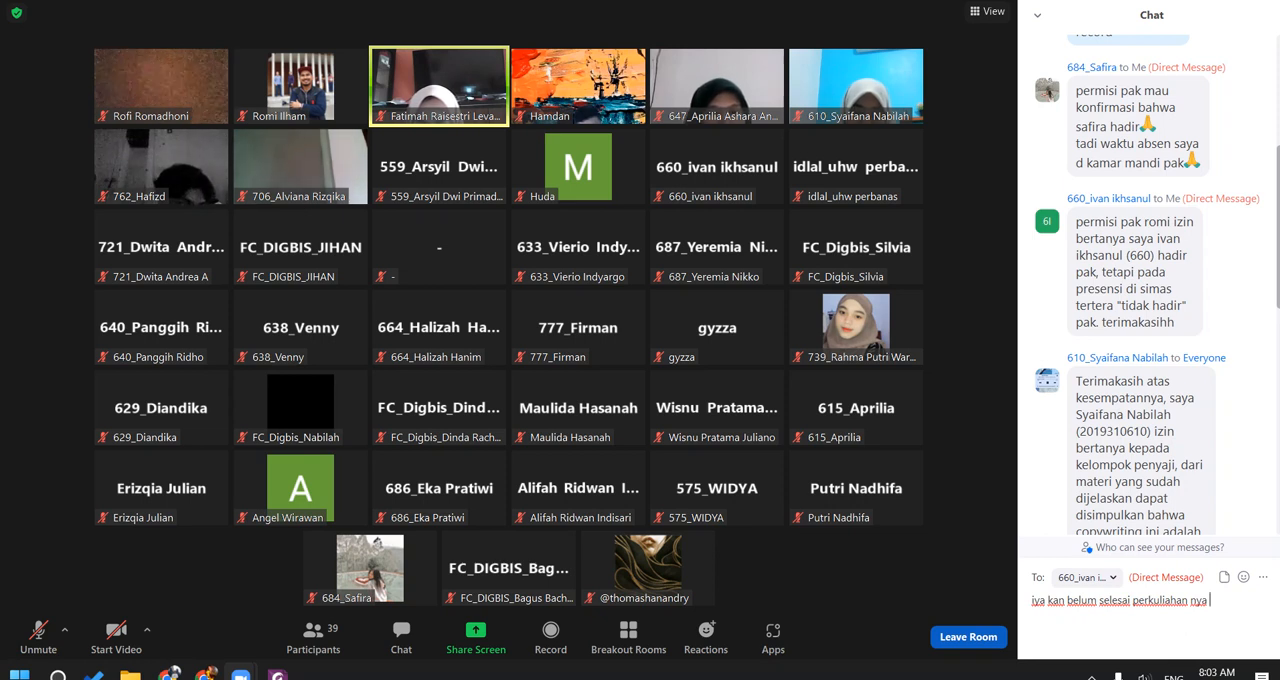
pyautogui.press('Return')
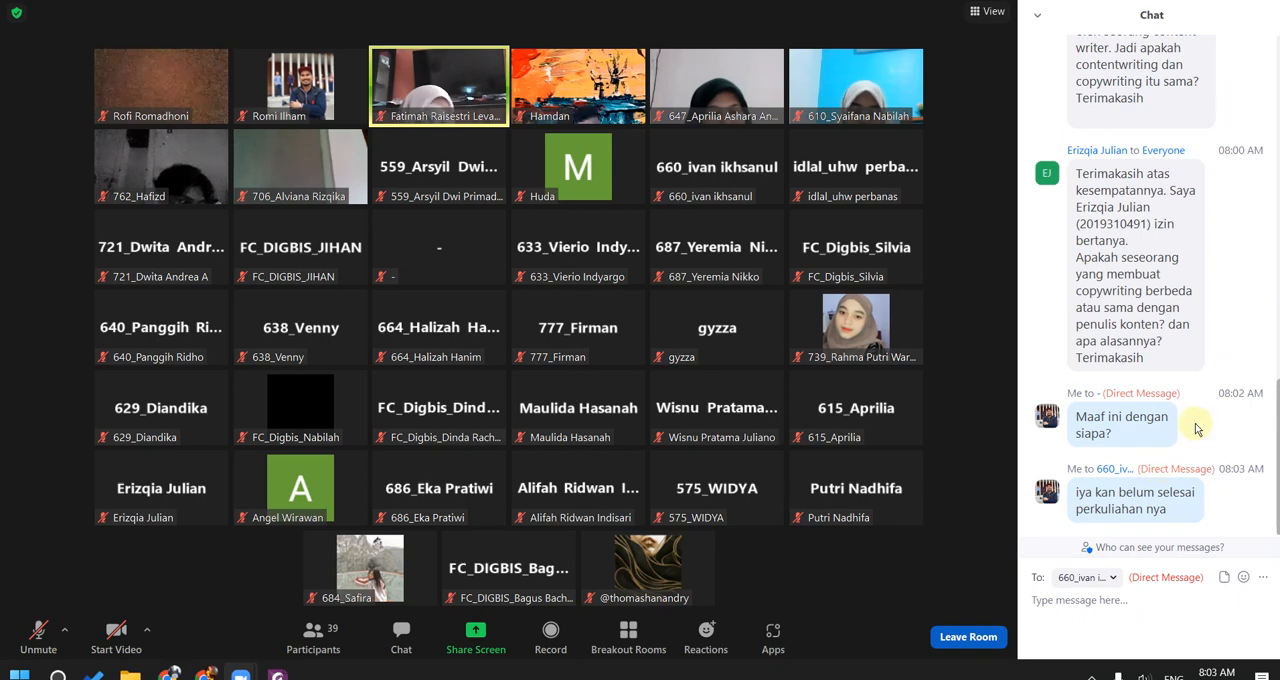
# Step: Reply "oke mbak" by direct message to the student who confirmed attendance at 07:51 AM
pyautogui.scroll(3, 1196, 422)
pyautogui.scroll(10, 1196, 422)
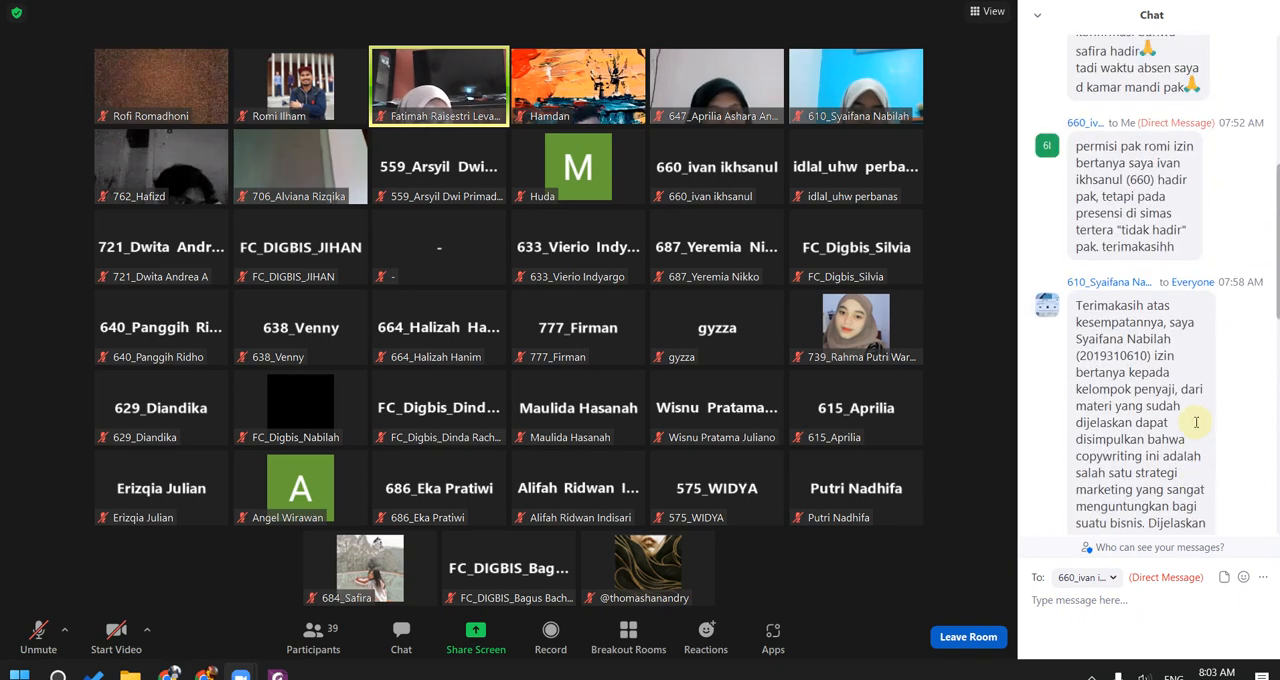
pyautogui.scroll(1, 1196, 422)
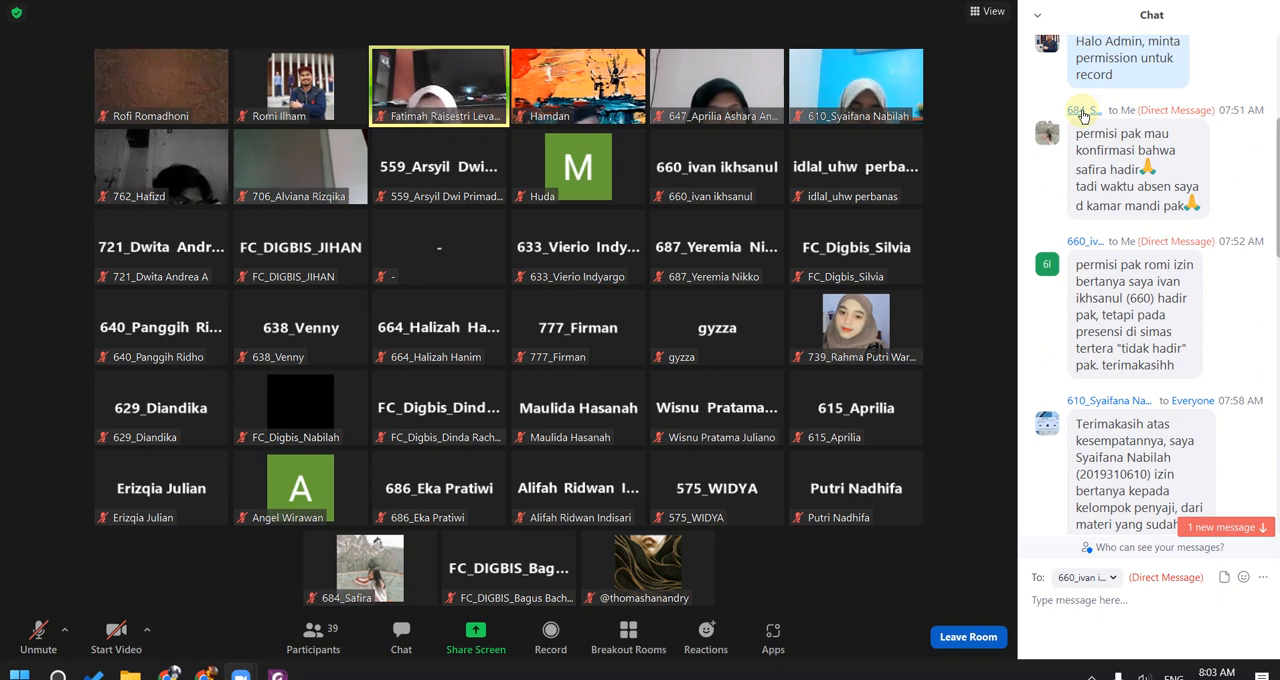
pyautogui.click(1083, 112)
pyautogui.write('oke mbak')
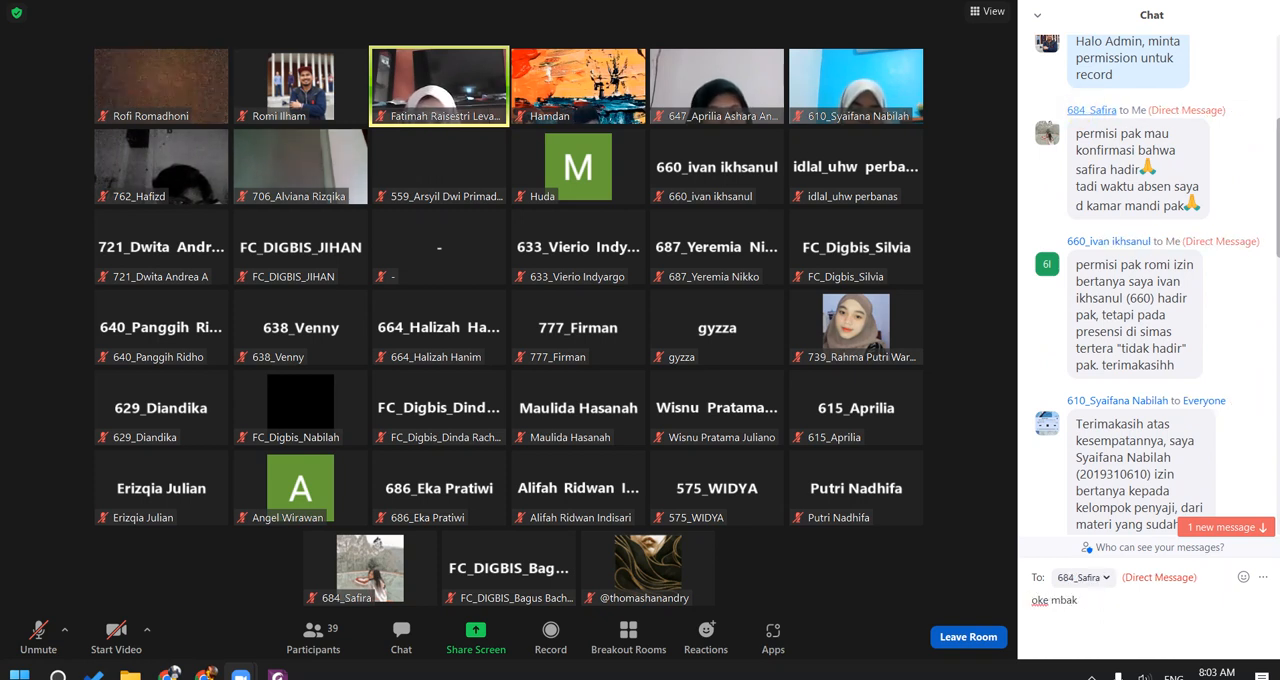
pyautogui.press('Return')
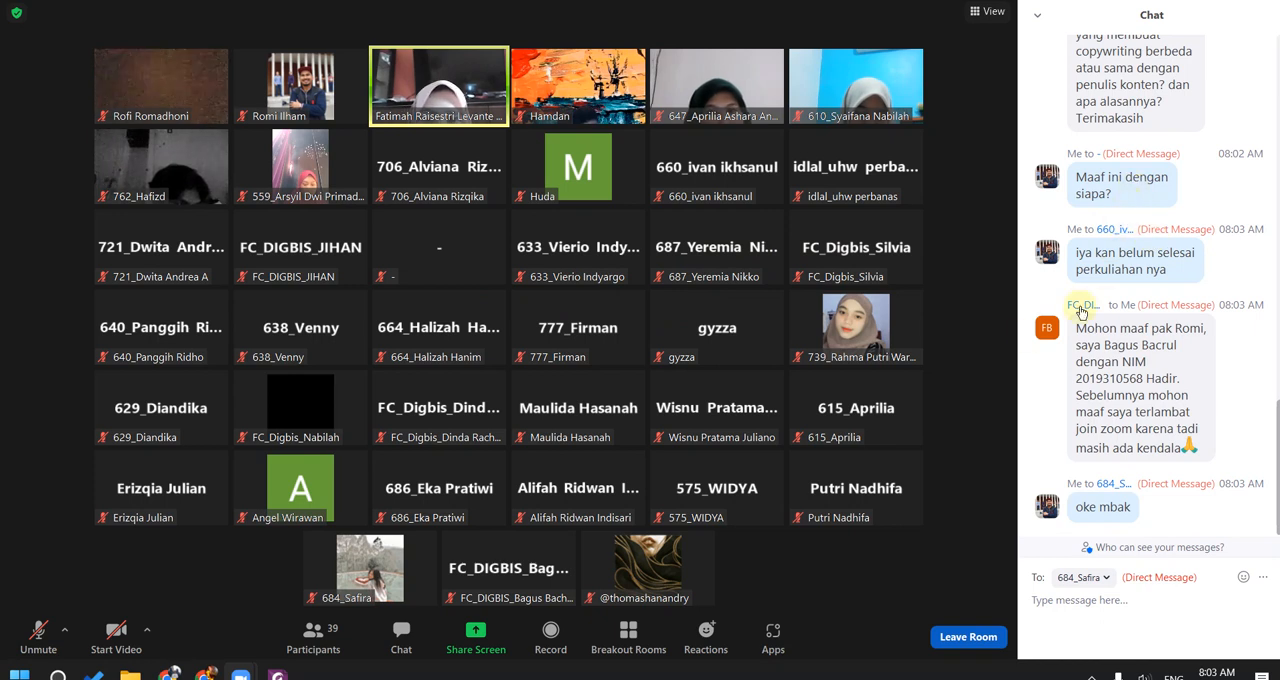
# Step: Turn both the microphone and the camera on, and close the meeting chat
pyautogui.click(39, 638)
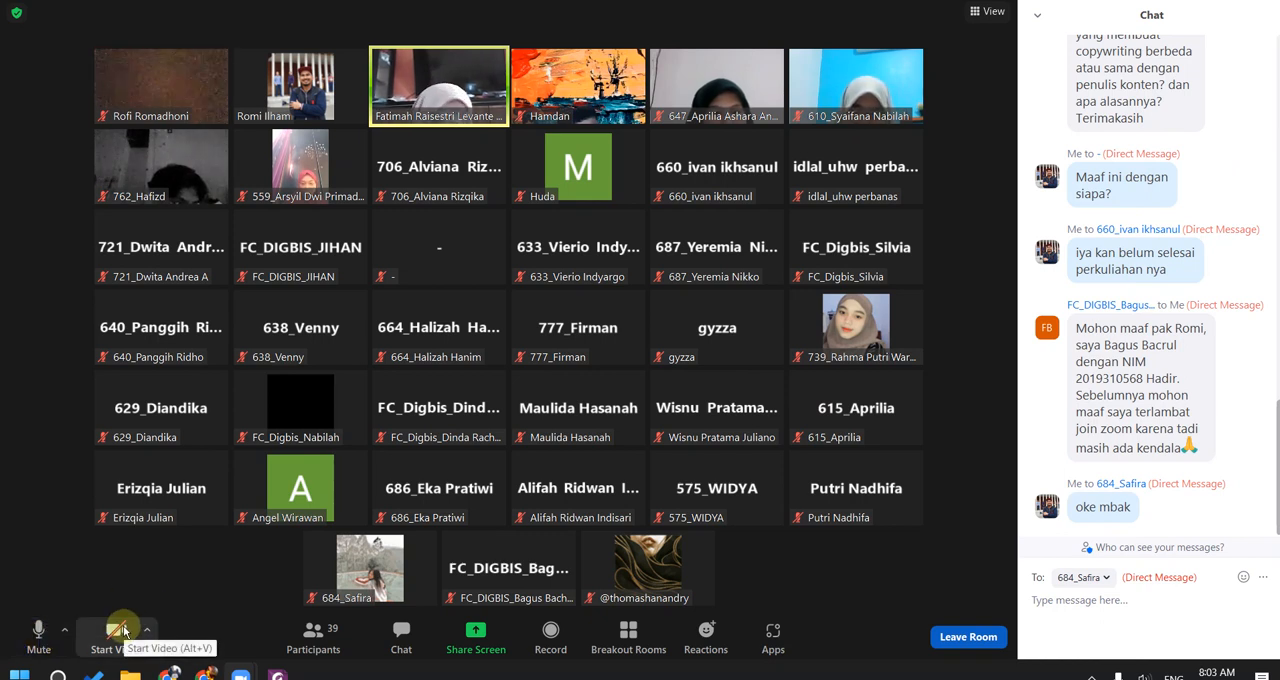
pyautogui.click(121, 633)
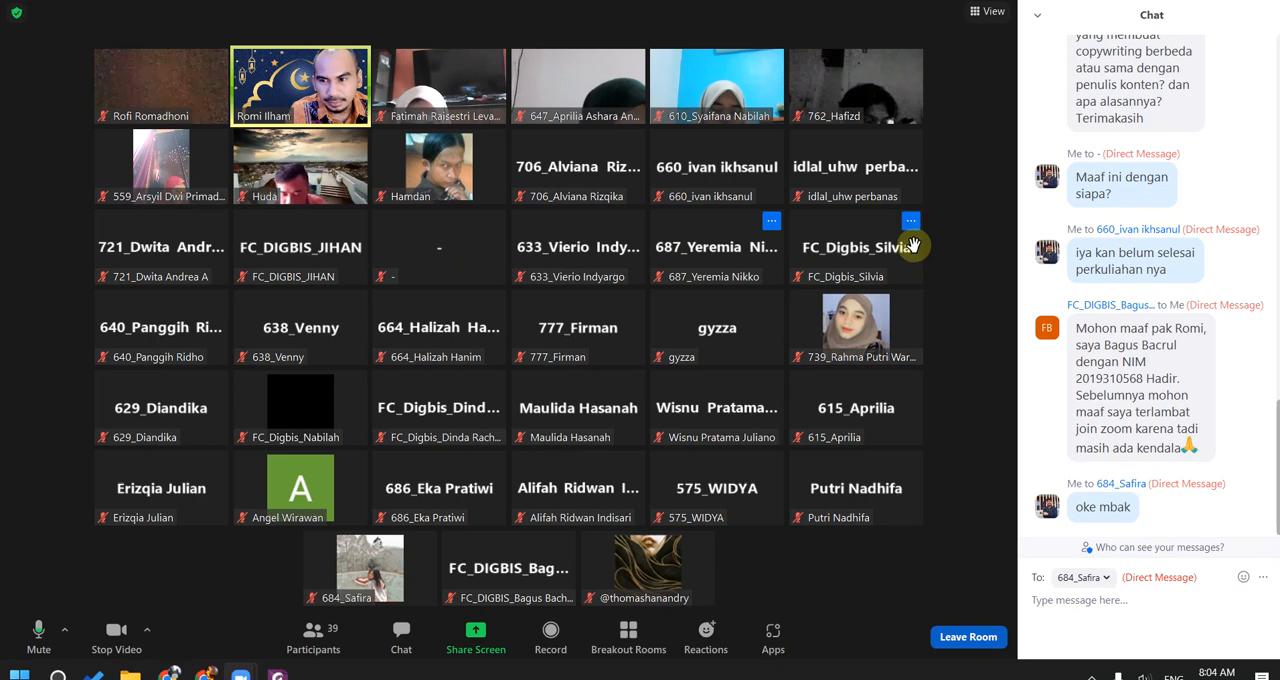
pyautogui.click(398, 625)
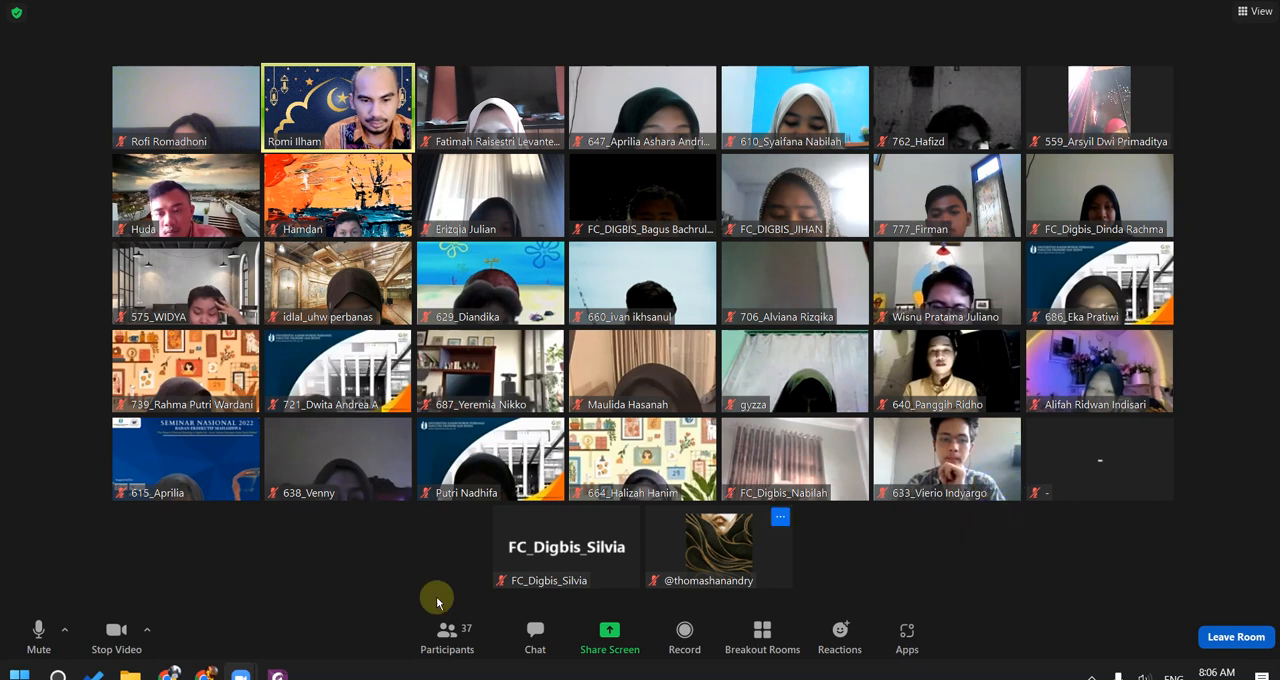
# Step: Switch to the browser to review the DIGITAL BISNIS student attendance list on the staff site, and return to the Zoom meeting
pyautogui.moveTo(203, 673)
pyautogui.click(175, 595)
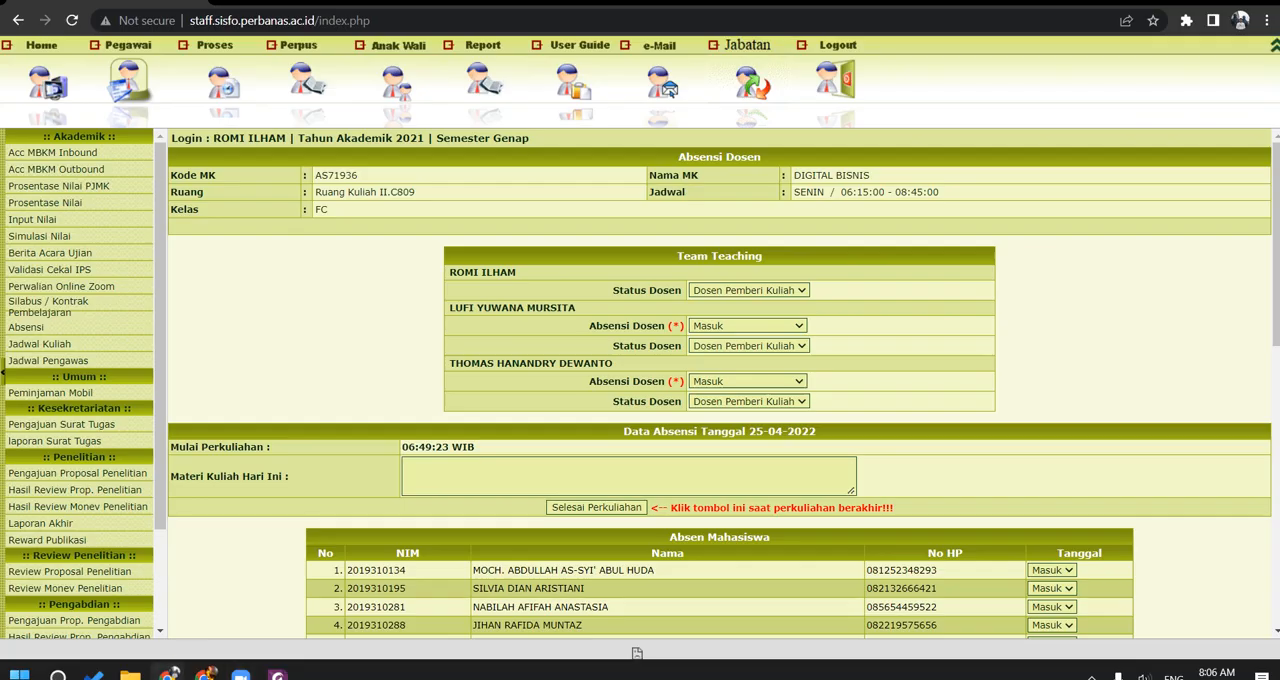
pyautogui.scroll(-7, 449, 430)
pyautogui.scroll(7, 449, 430)
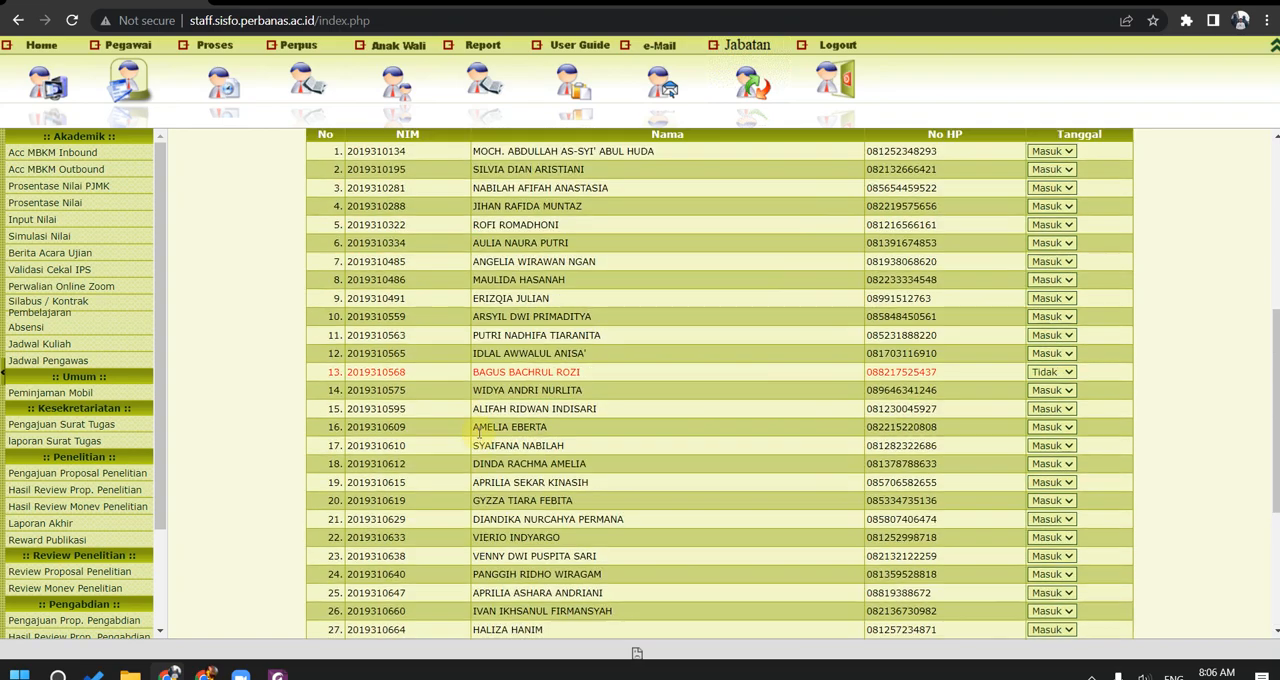
pyautogui.scroll(-7, 470, 432)
pyautogui.click(478, 430)
pyautogui.scroll(7, 478, 430)
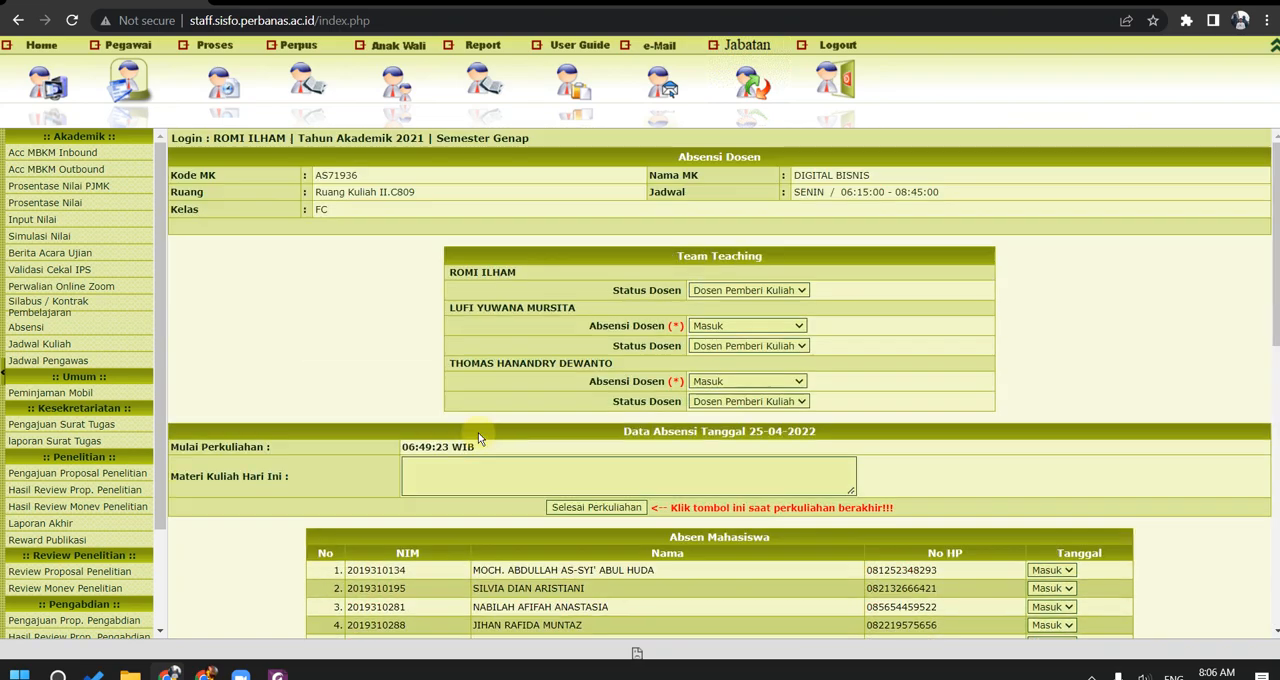
pyautogui.scroll(-6, 480, 438)
pyautogui.click(476, 436)
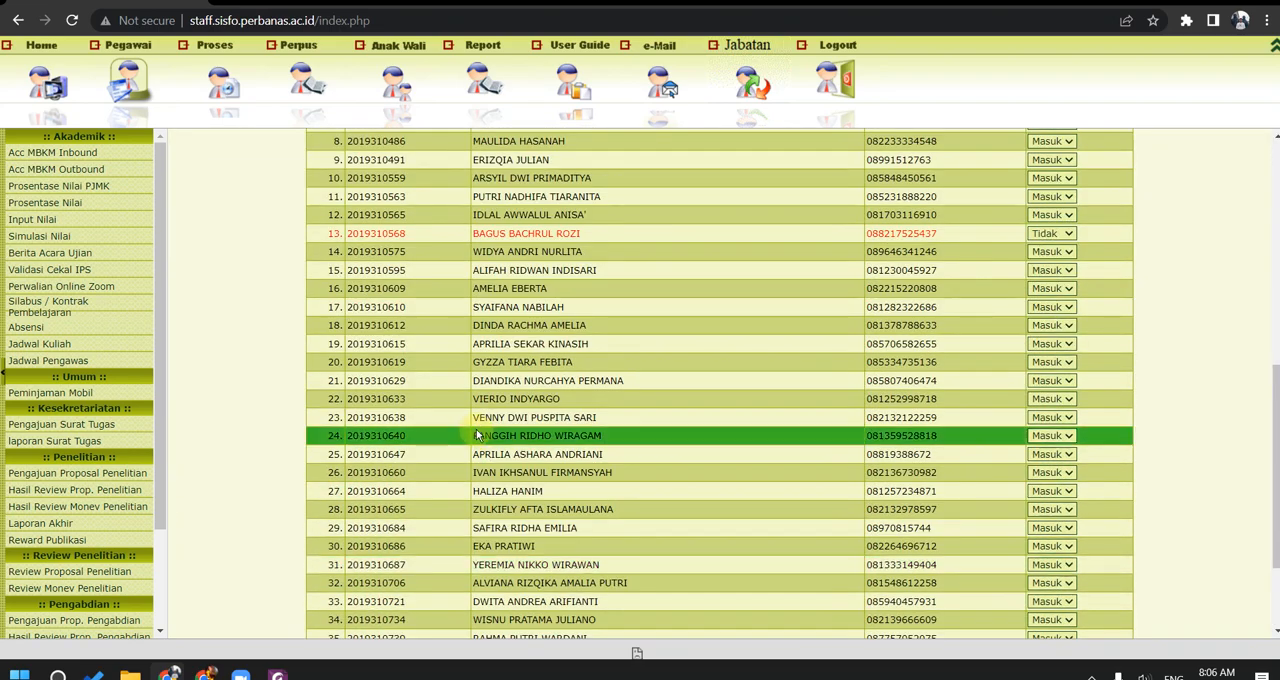
pyautogui.hotkey('alt', 'Tab')
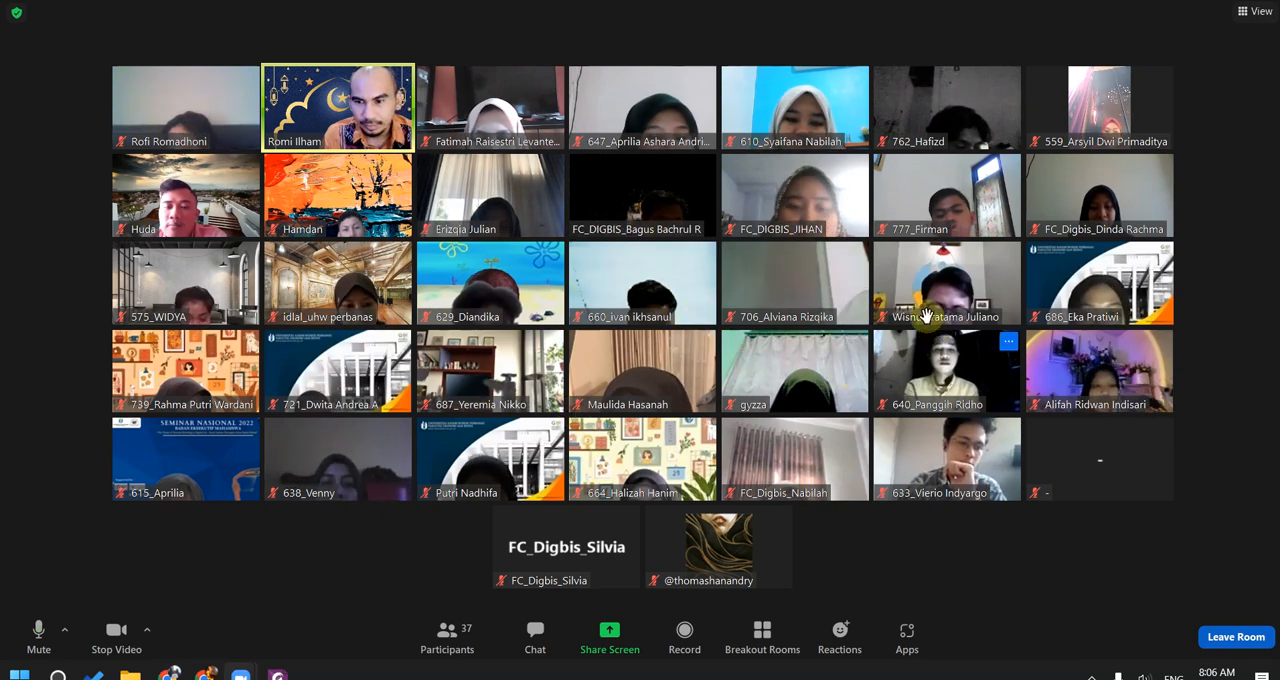
# Step: Switch to the browser, set the attendance of the student in row 13 to Masuk, save the attendance list, and return to Zoom
pyautogui.hotkey('alt', 'Tab')
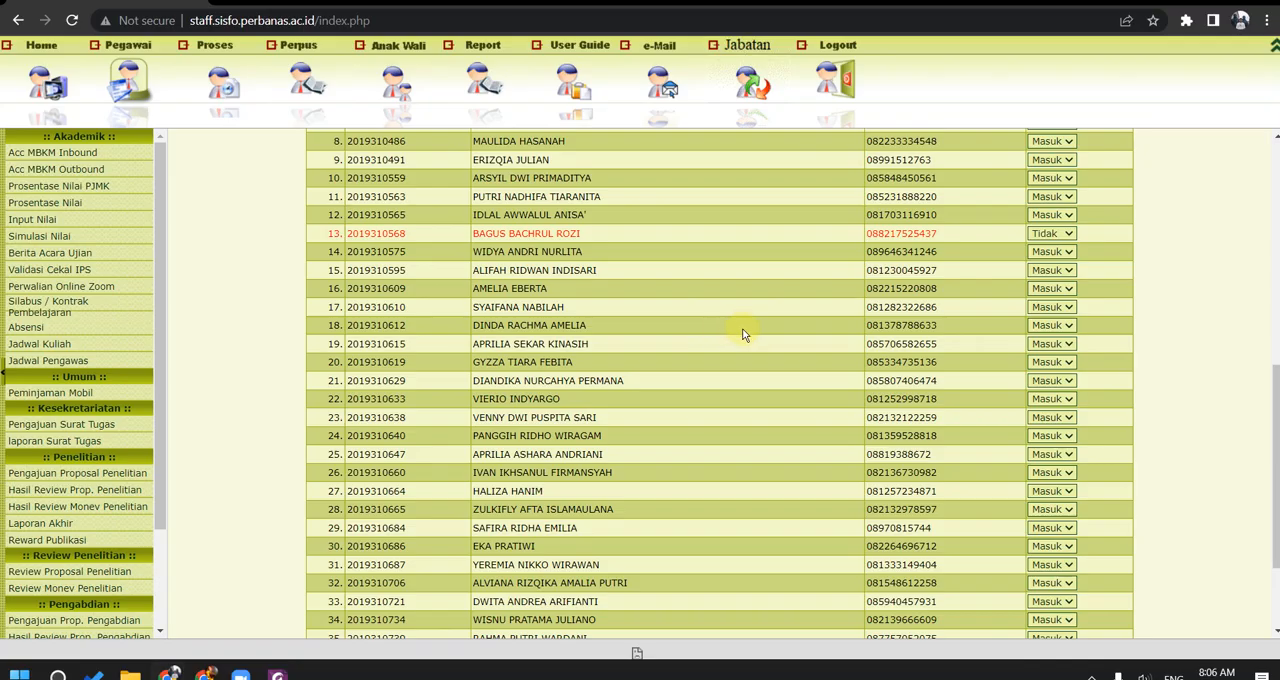
pyautogui.click(1058, 233)
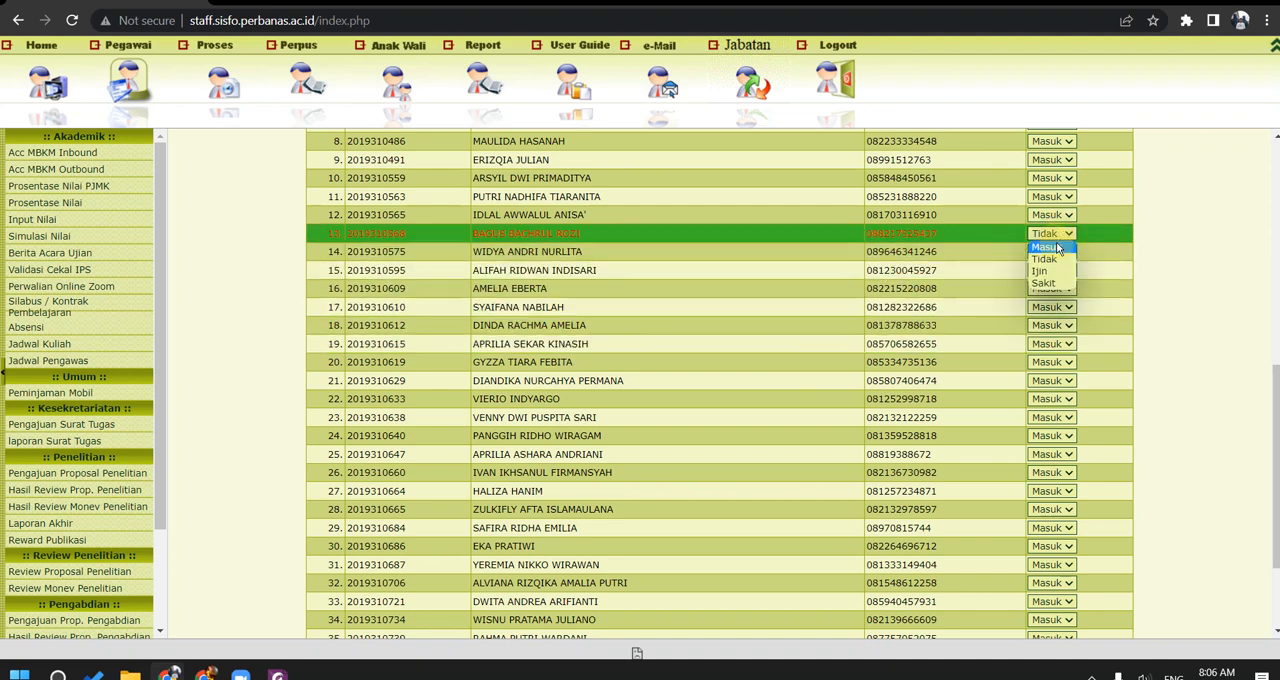
pyautogui.click(1046, 247)
pyautogui.scroll(-3, 783, 405)
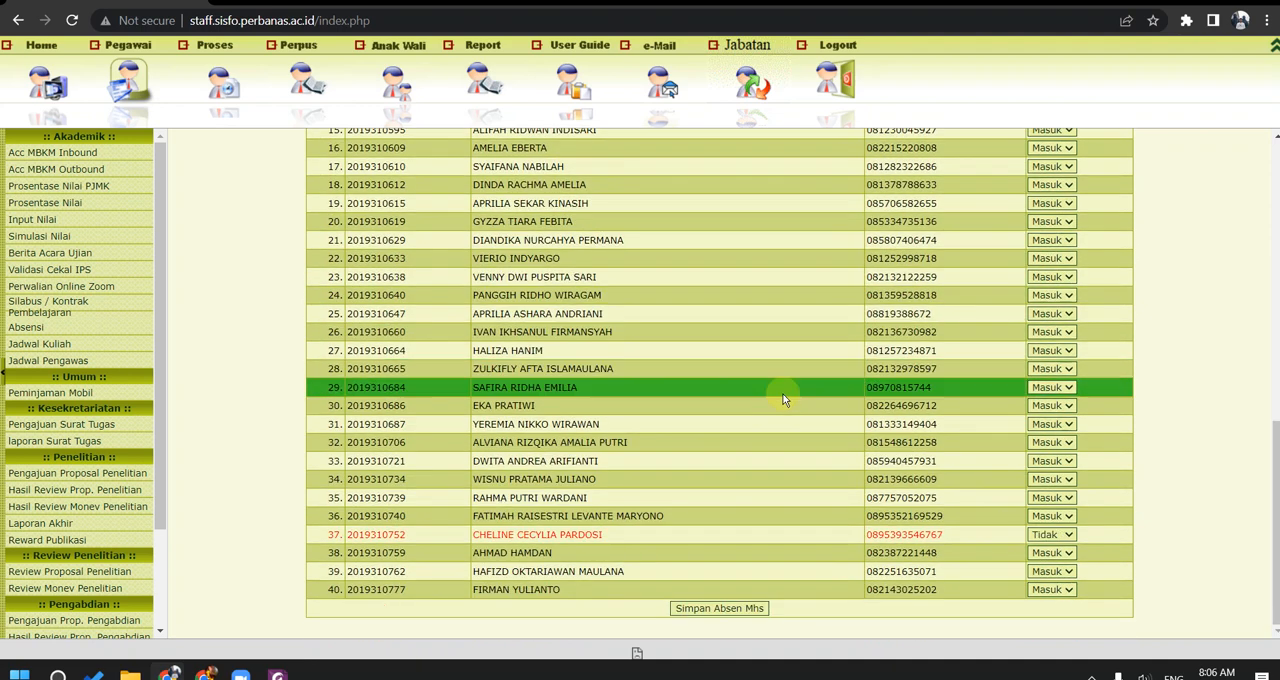
pyautogui.click(760, 607)
pyautogui.hotkey('alt', 'Tab')
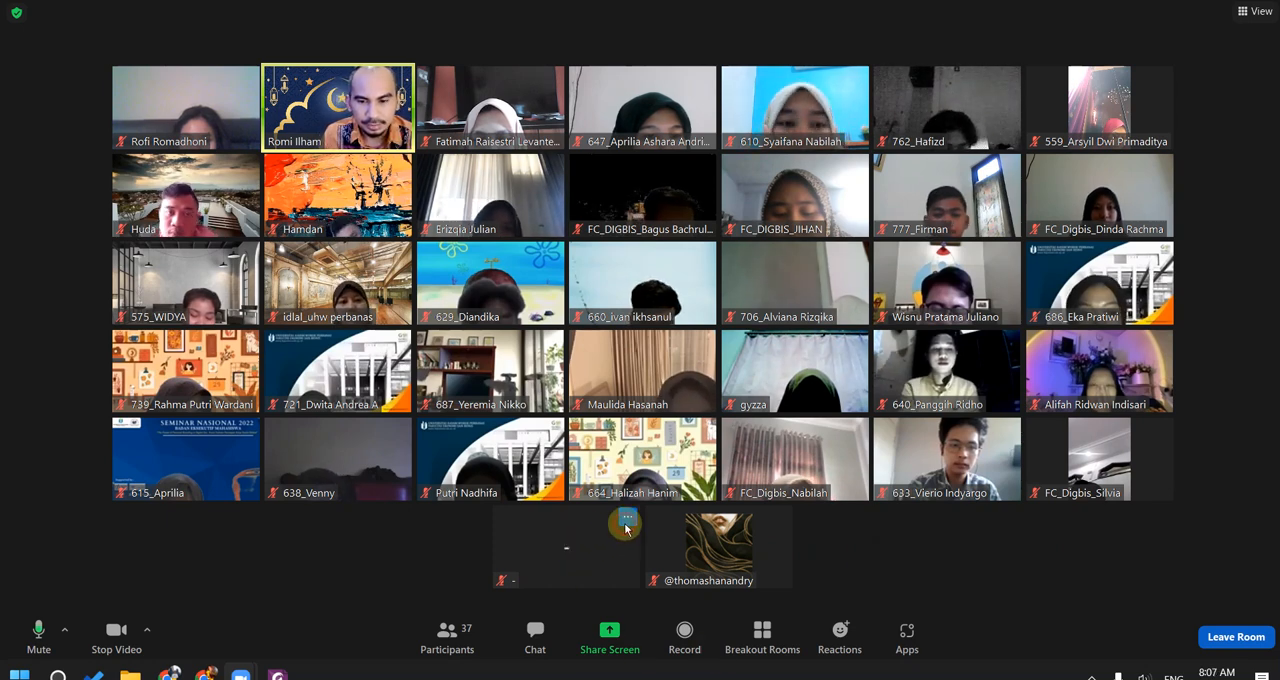
# Step: Hide the non-video participants in the meeting gallery, and show them again
pyautogui.click(626, 522)
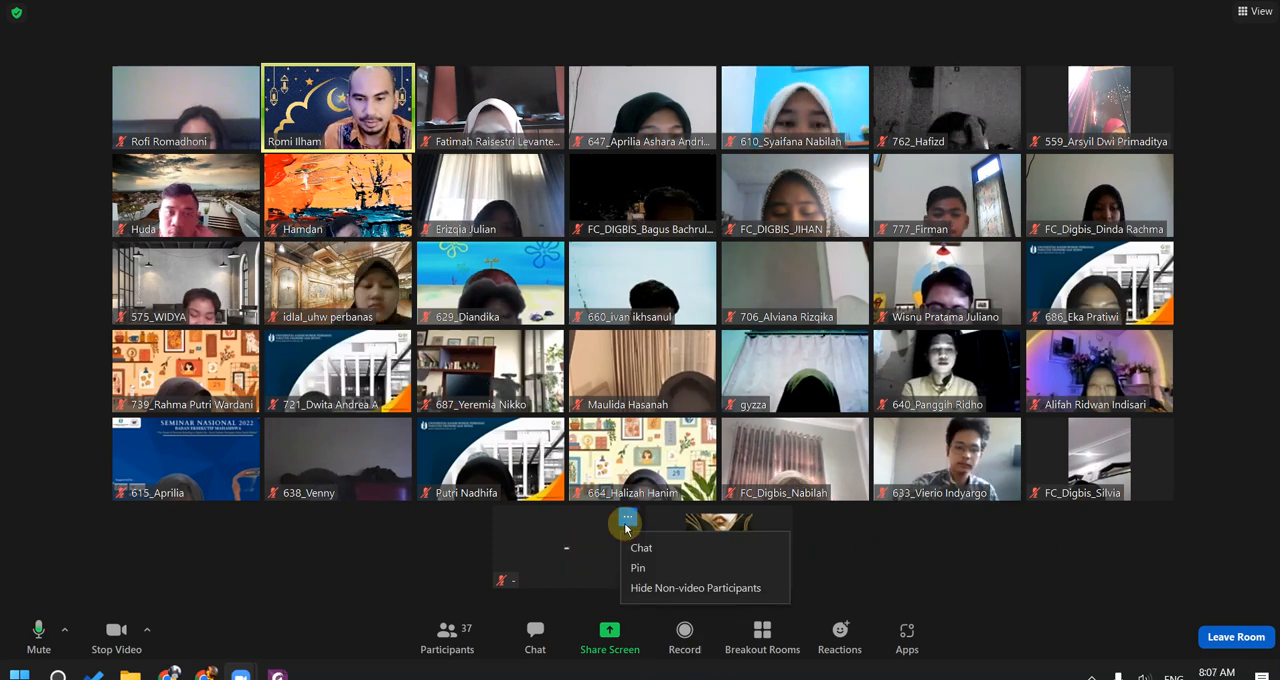
pyautogui.click(672, 596)
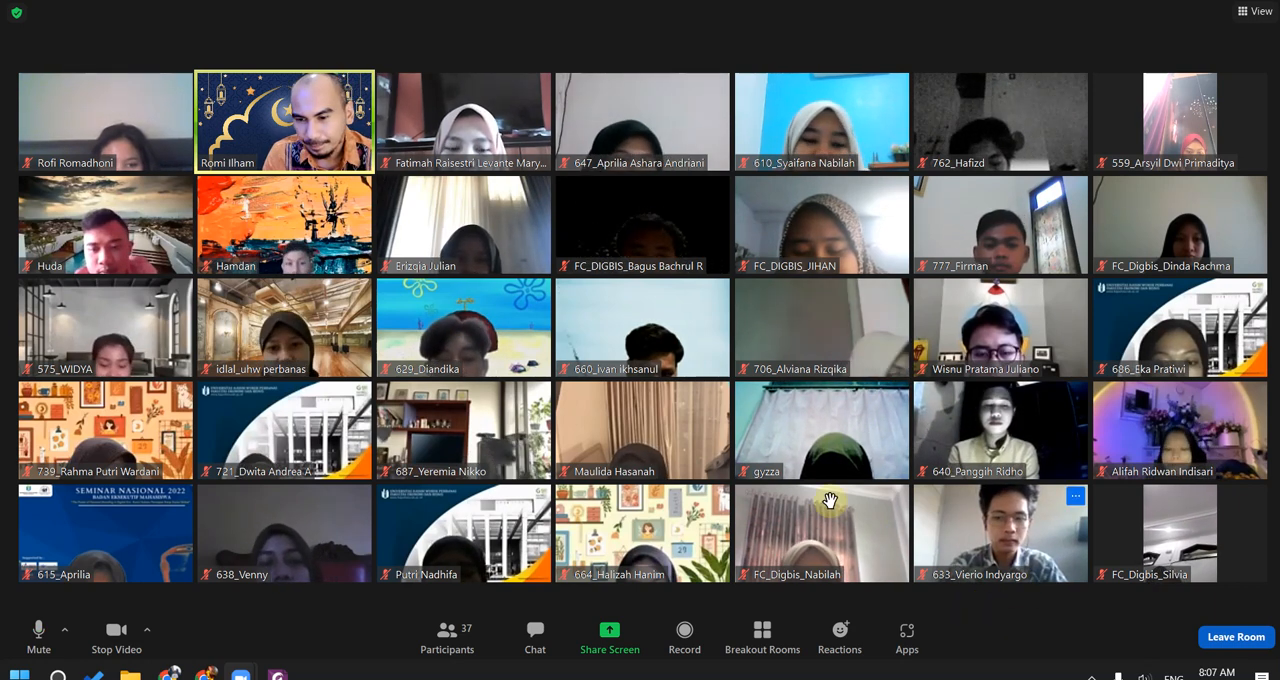
pyautogui.rightClick(372, 556)
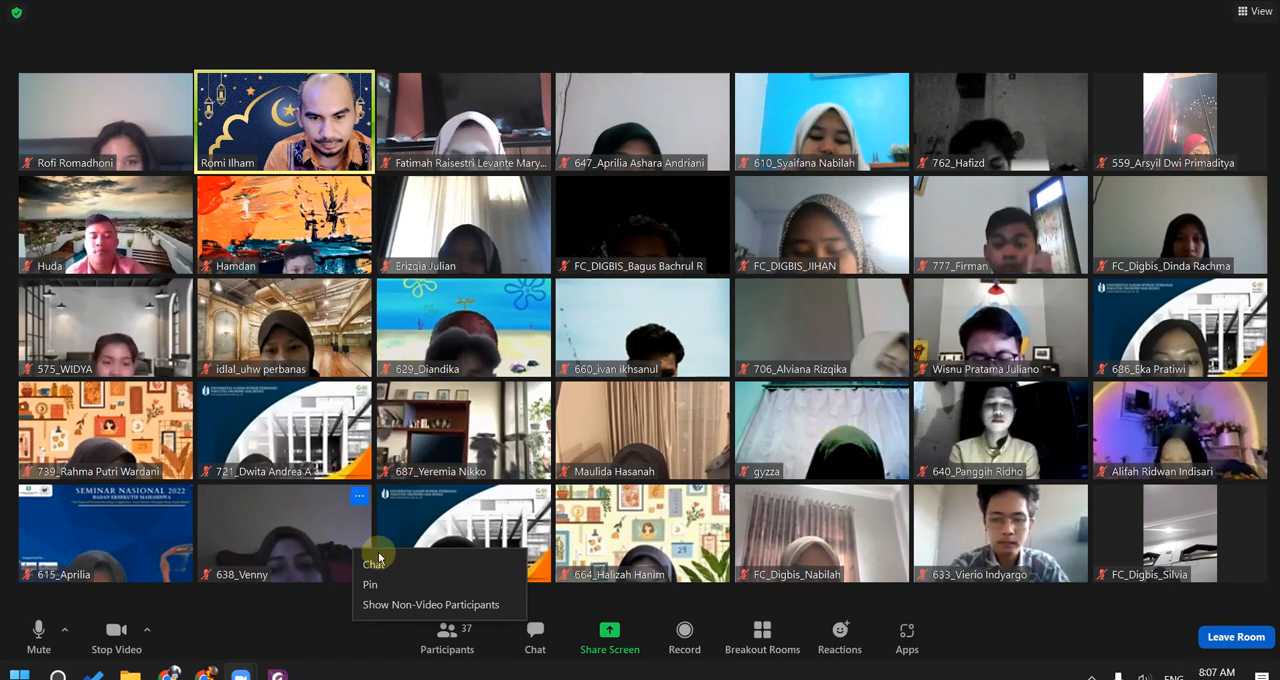
pyautogui.click(410, 604)
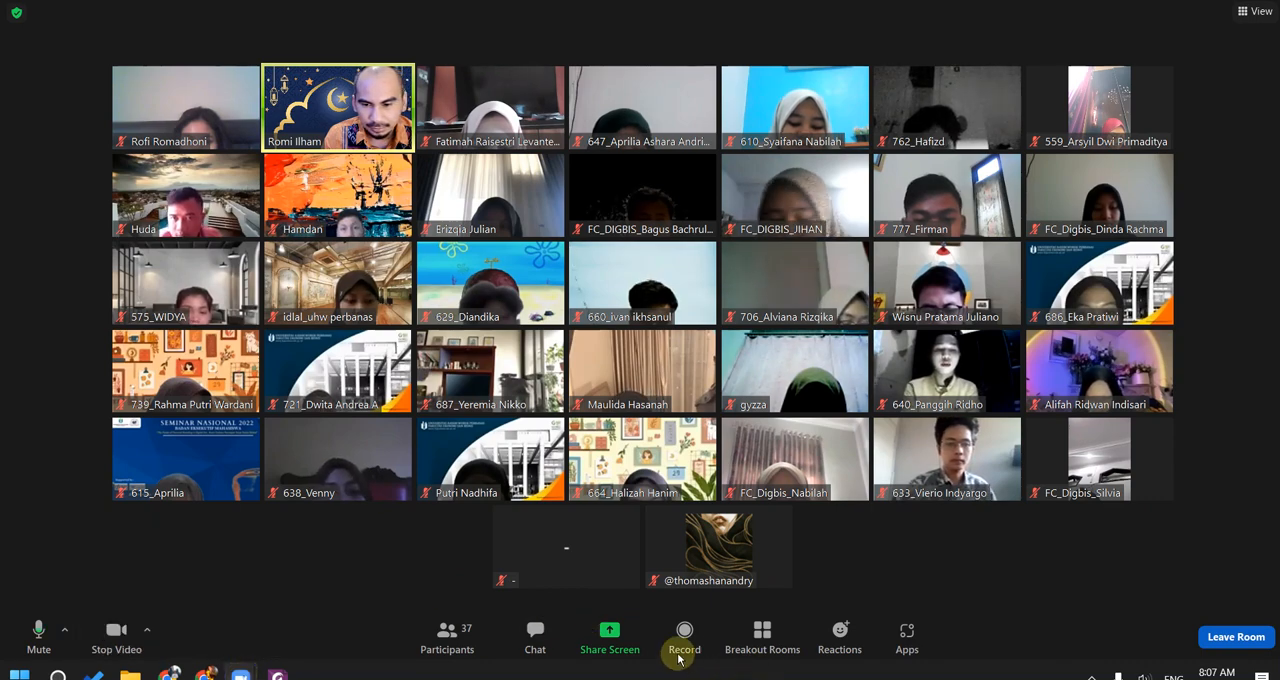
# Step: Share the Google Profil Bisnis browser window with the class, and collapse the floating video panel and move it clear of the page's login link
pyautogui.click(605, 636)
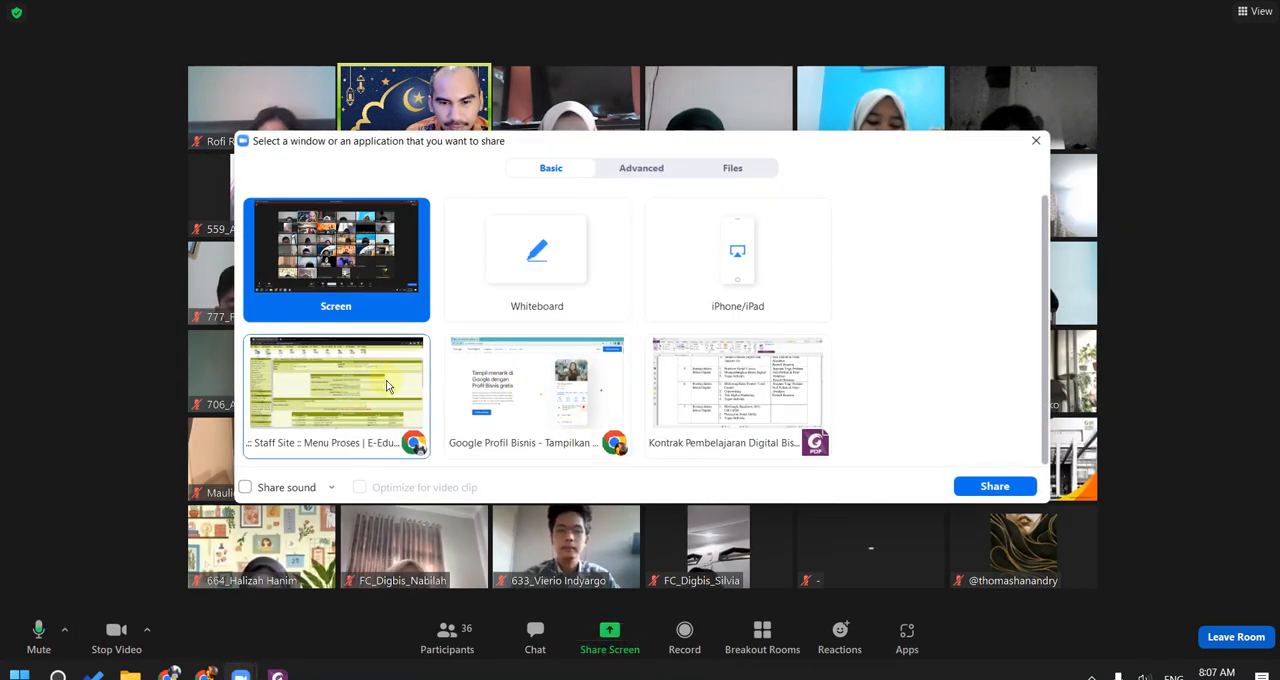
pyautogui.click(540, 415)
pyautogui.click(968, 489)
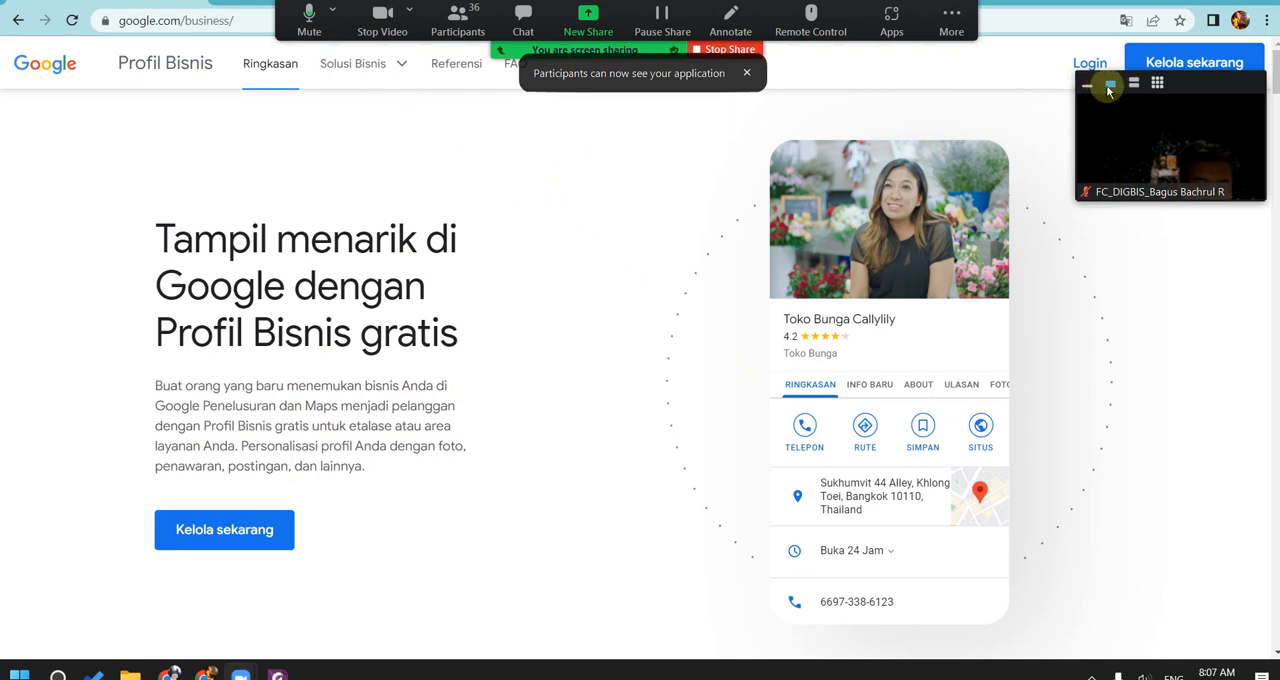
pyautogui.click(1087, 93)
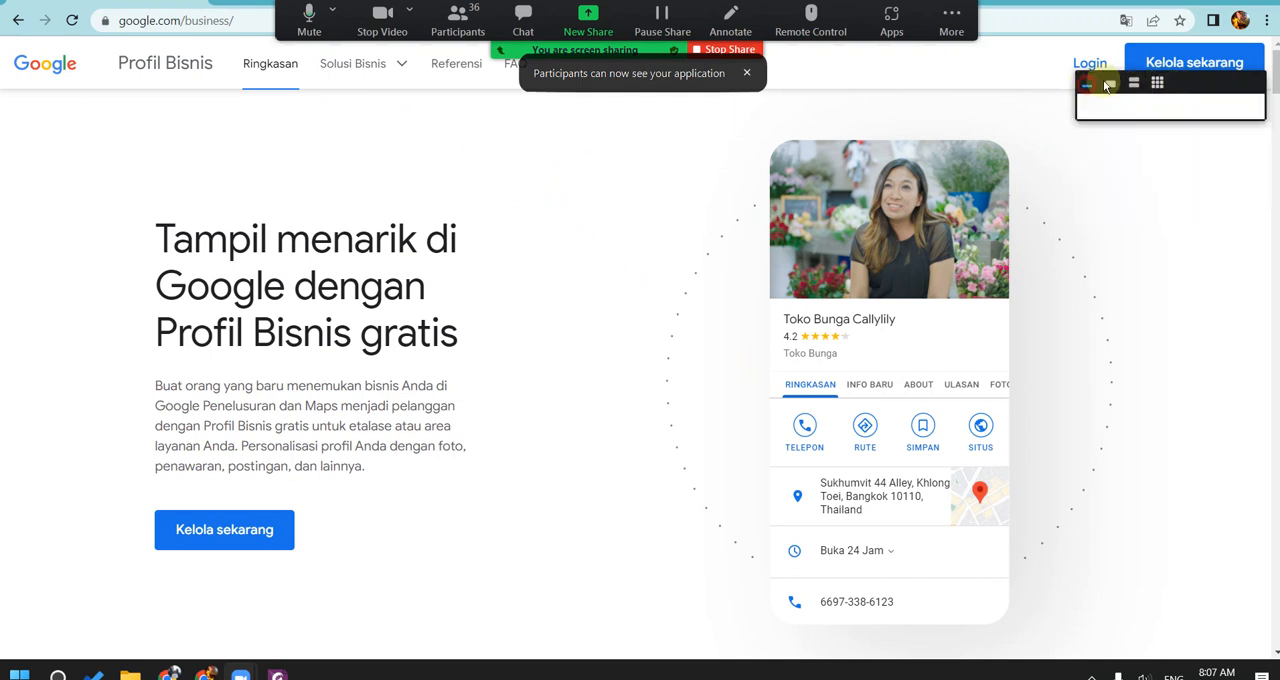
pyautogui.moveTo(1174, 83); pyautogui.dragTo(1188, 340)
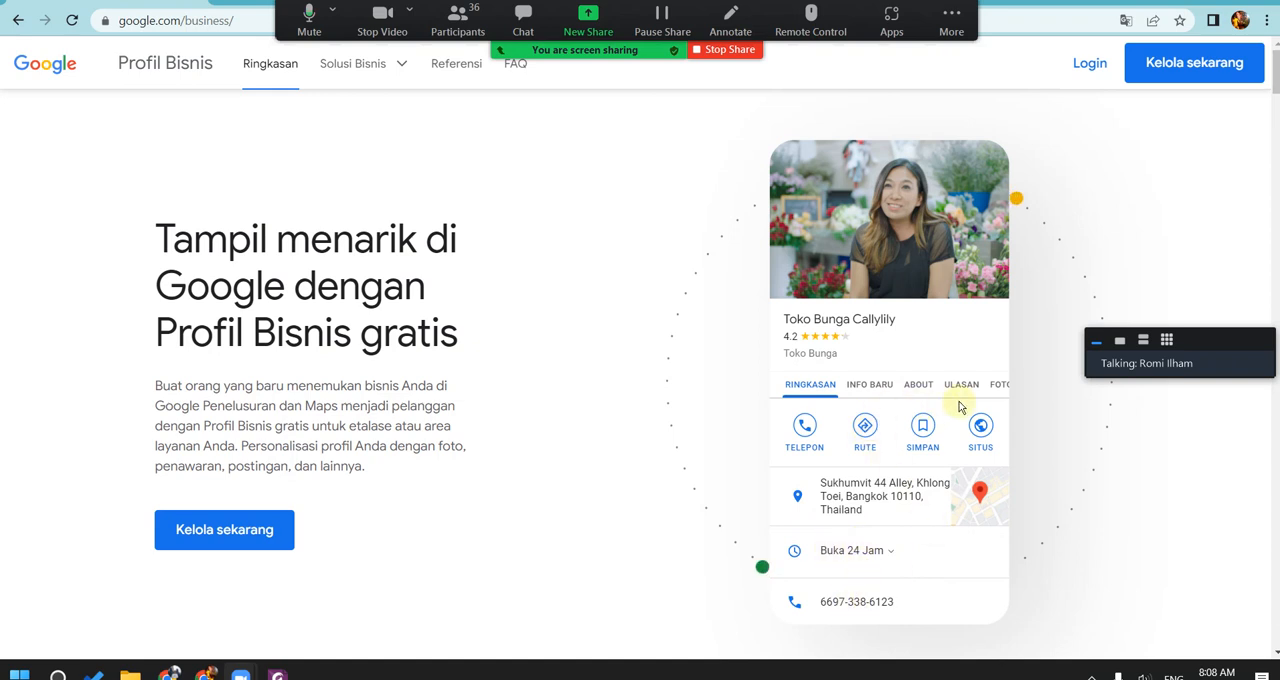
# Step: Log in to the Google business profile manager and activate the business name search
pyautogui.click(1080, 64)
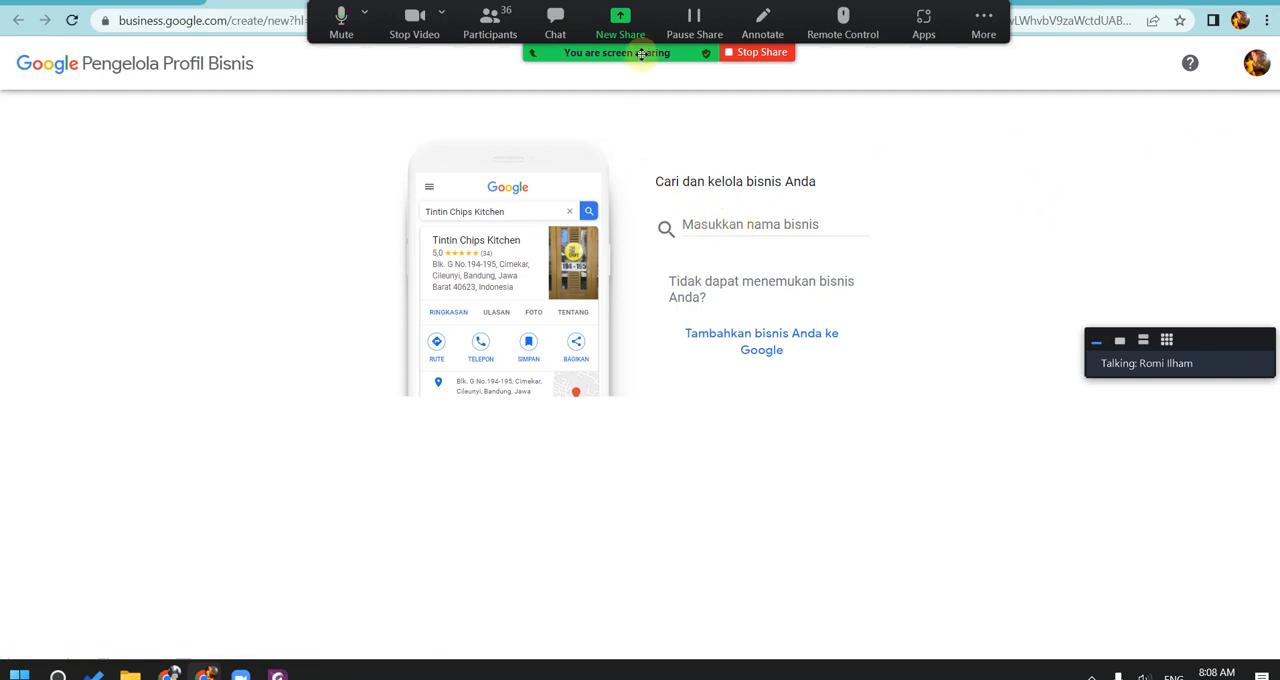
pyautogui.moveTo(651, 44); pyautogui.dragTo(635, 45)
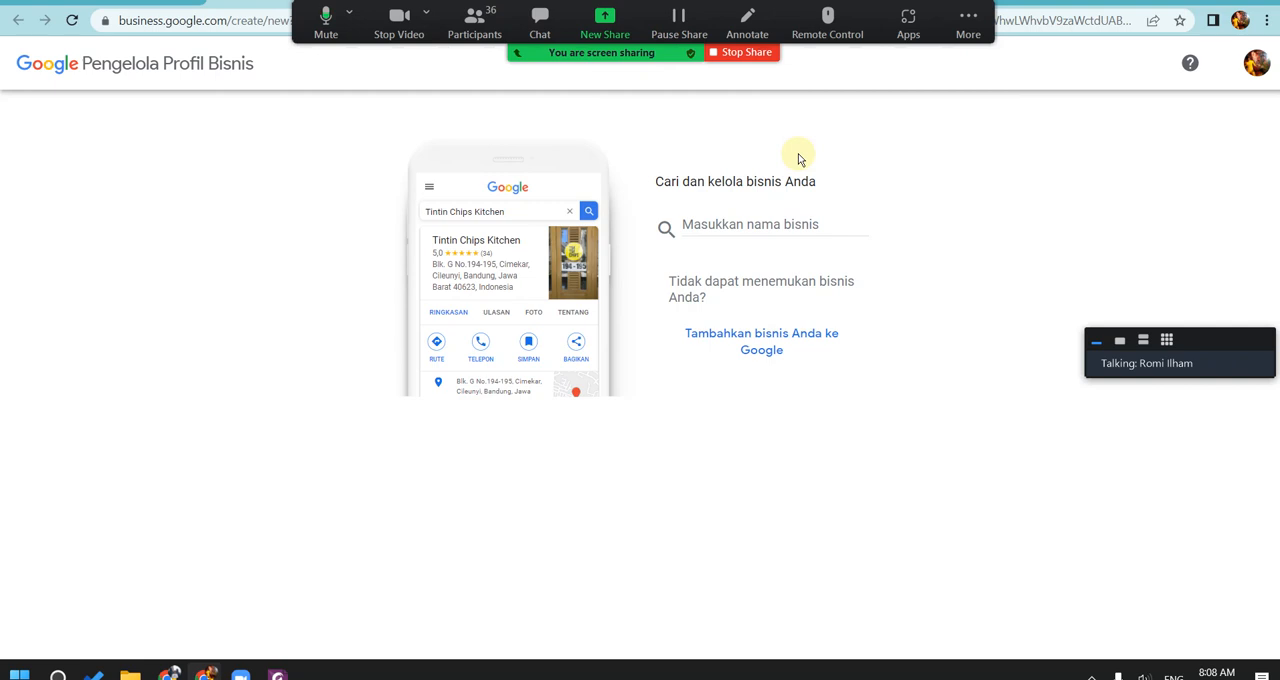
pyautogui.click(741, 231)
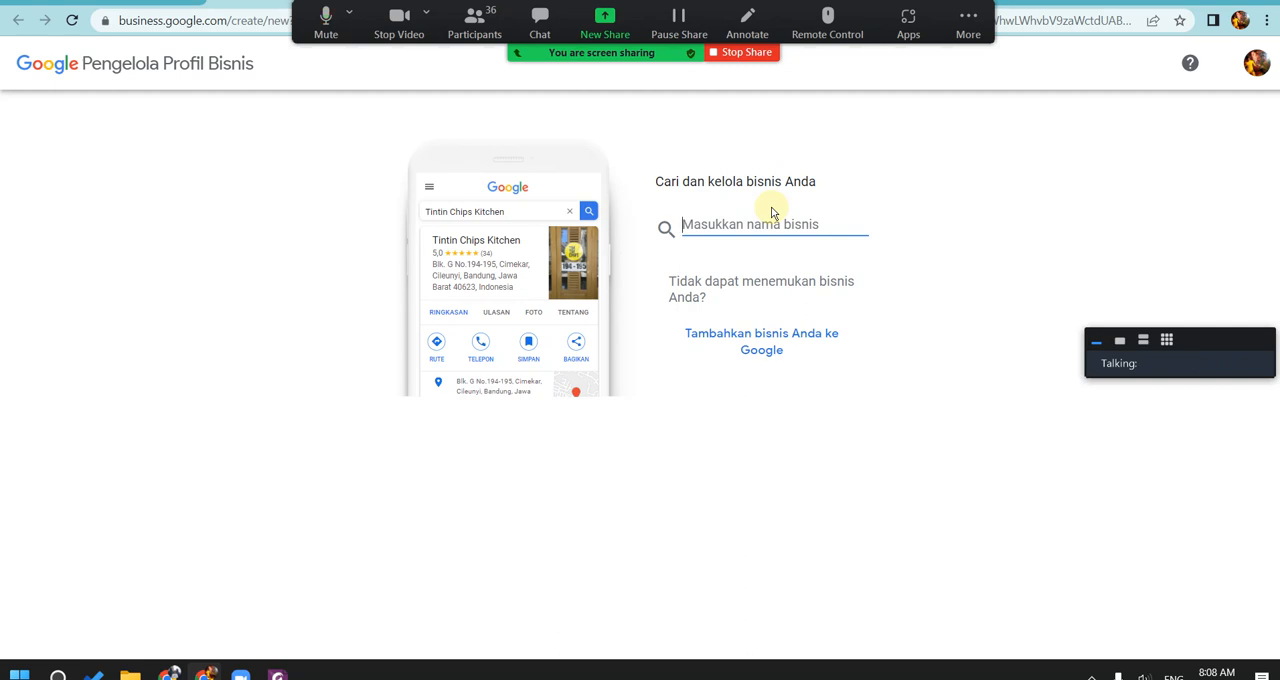
# Step: Enlarge the floating video panel in gallery view to check the participants, and reduce it to a single video
pyautogui.click(1167, 340)
pyautogui.moveTo(1168, 341); pyautogui.dragTo(1131, 146)
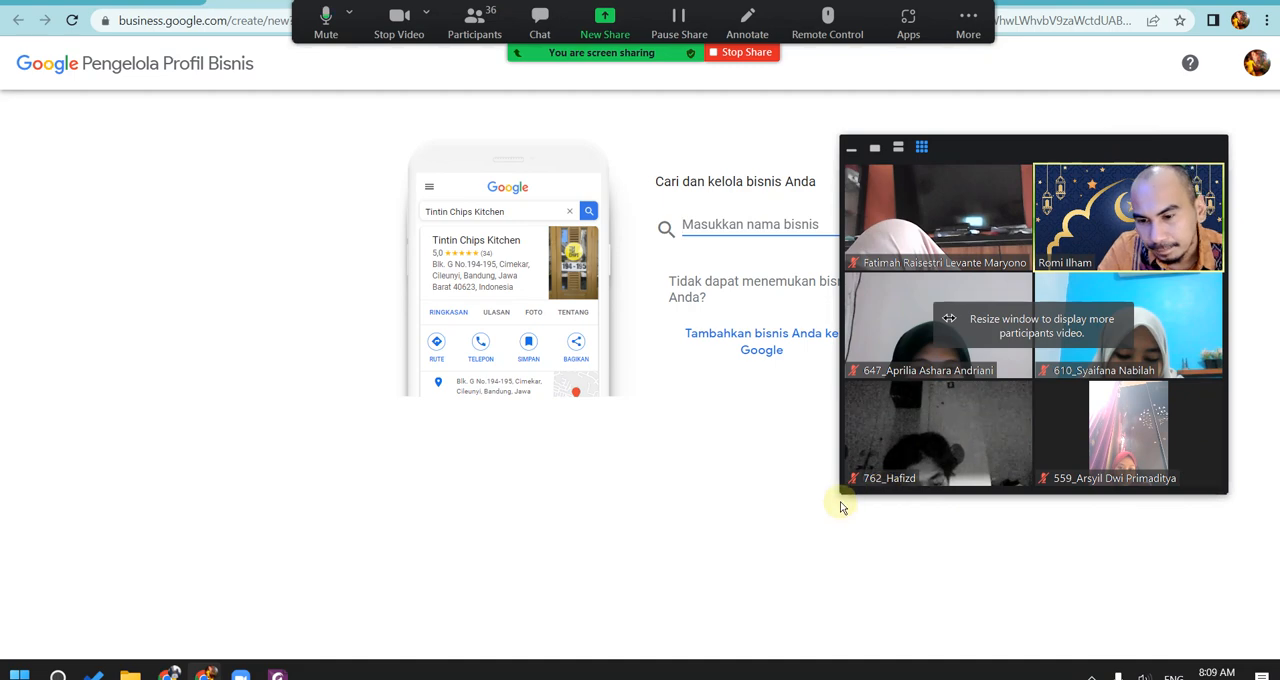
pyautogui.moveTo(845, 487); pyautogui.dragTo(98, 581)
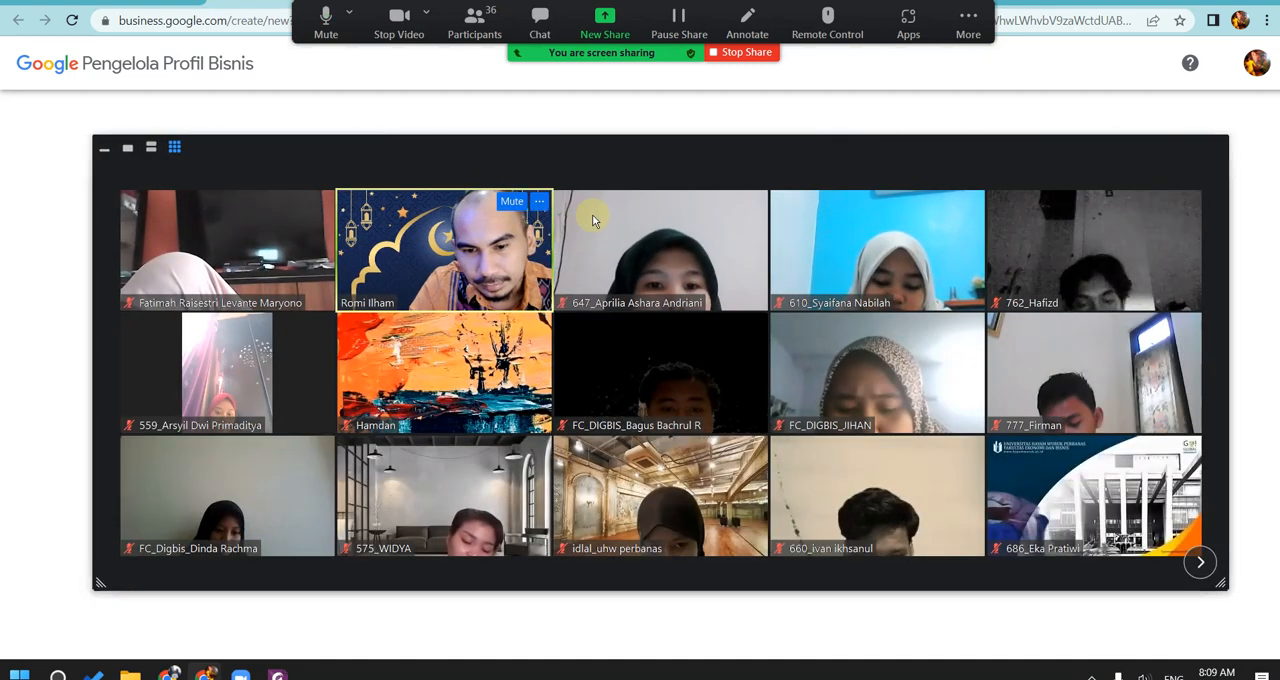
pyautogui.moveTo(760, 155); pyautogui.dragTo(745, 112)
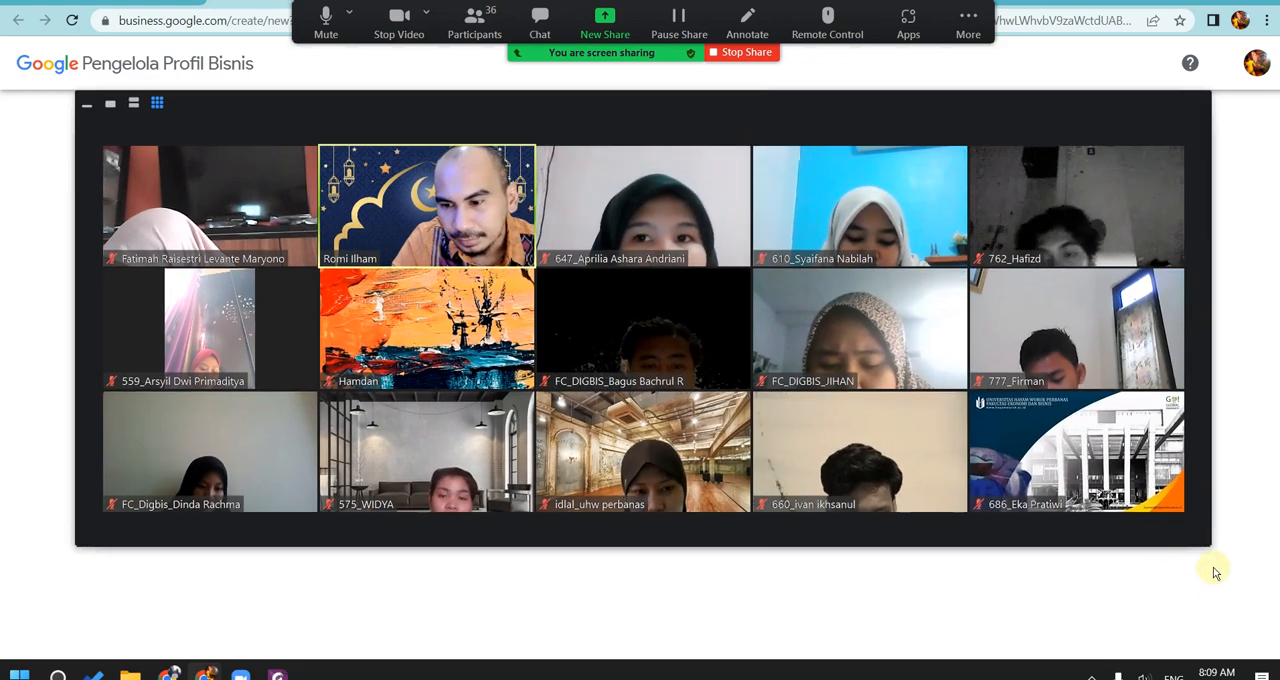
pyautogui.moveTo(1210, 551); pyautogui.dragTo(1236, 626)
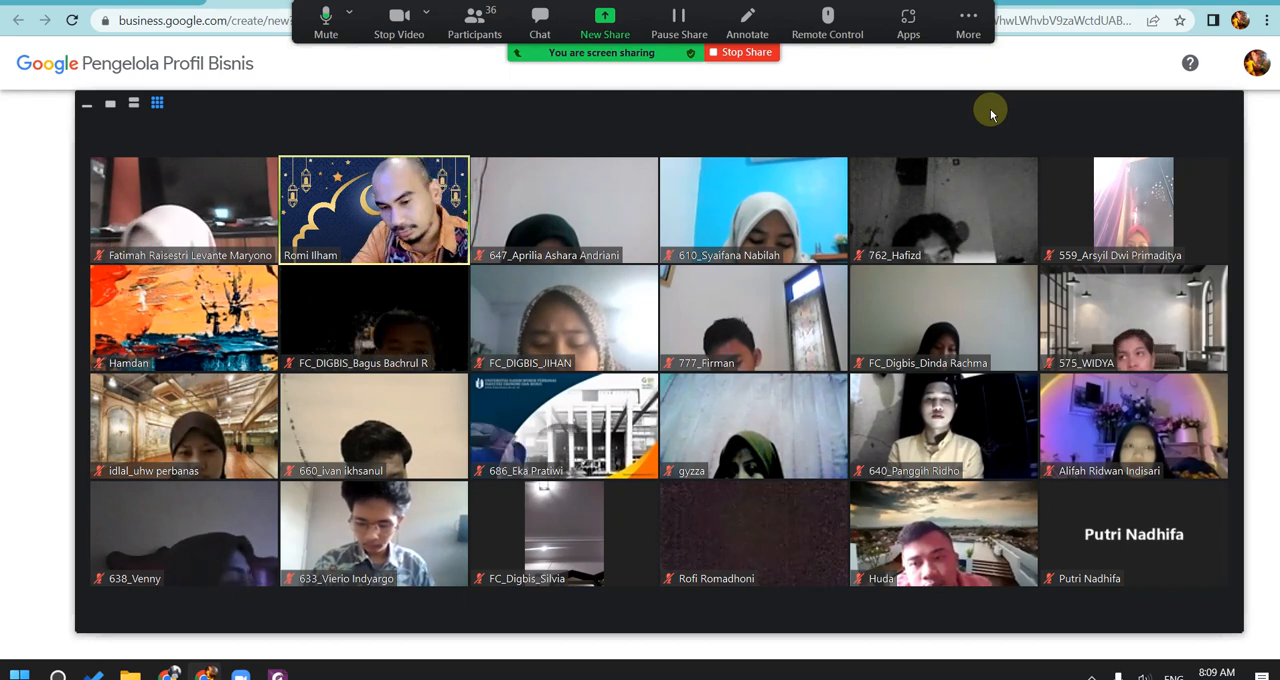
pyautogui.moveTo(991, 114); pyautogui.dragTo(994, 100)
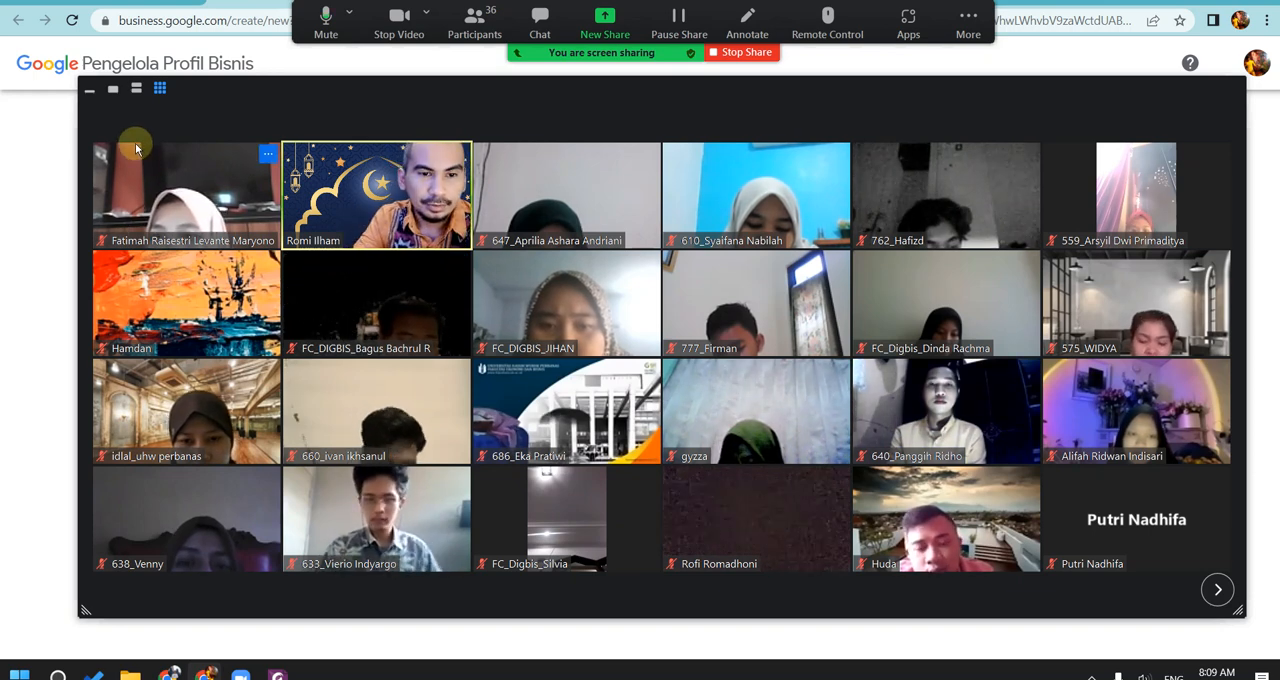
pyautogui.click(123, 95)
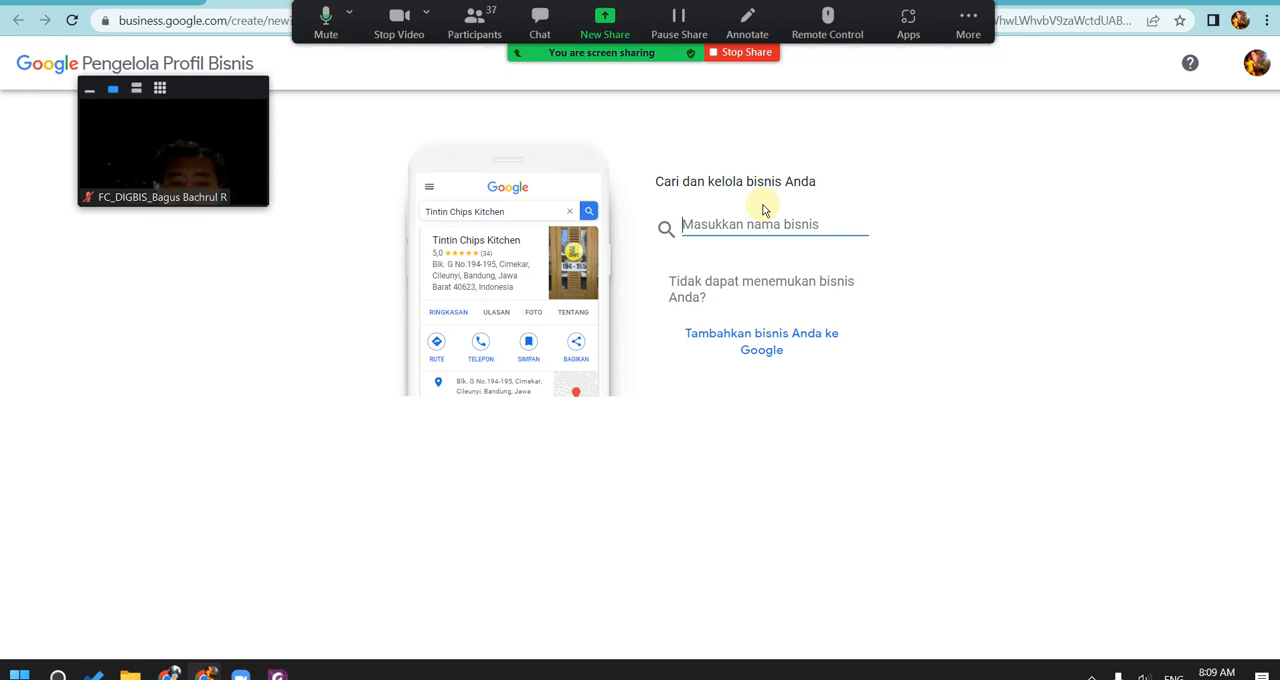
# Step: Enter UHW Bread as the business name and create a new business with that name
pyautogui.write('UHW')
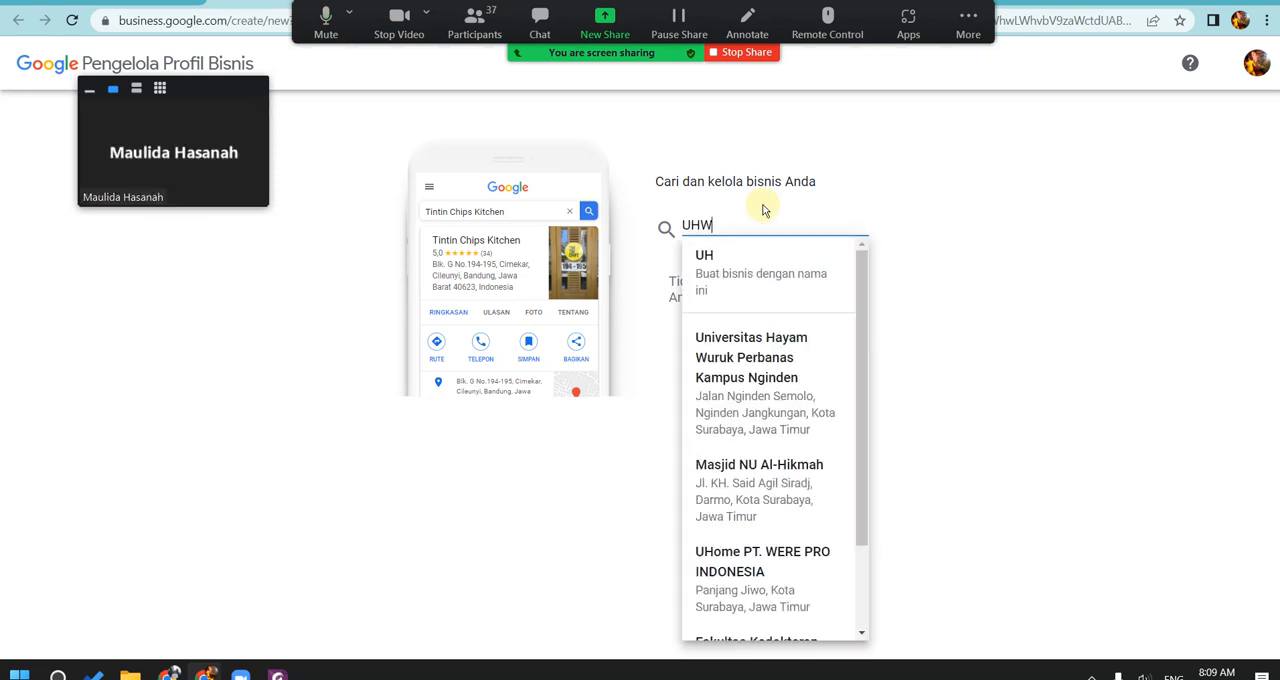
pyautogui.write(' Bread')
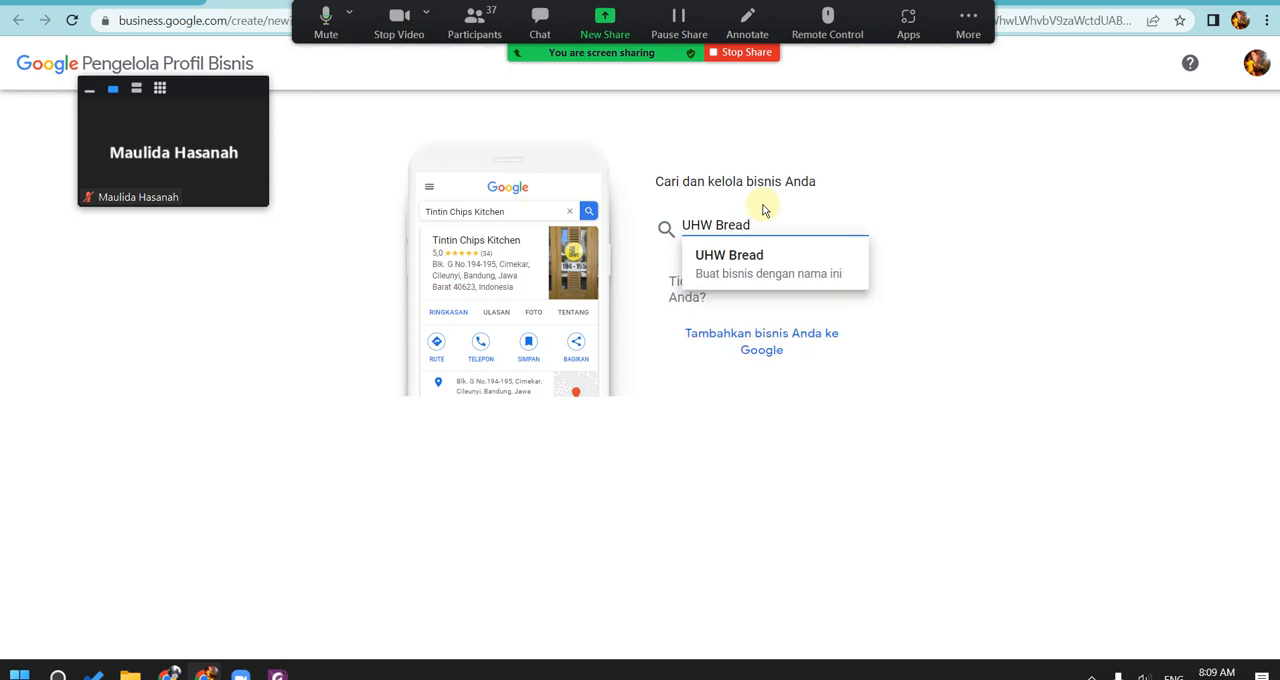
pyautogui.click(933, 222)
pyautogui.click(803, 227)
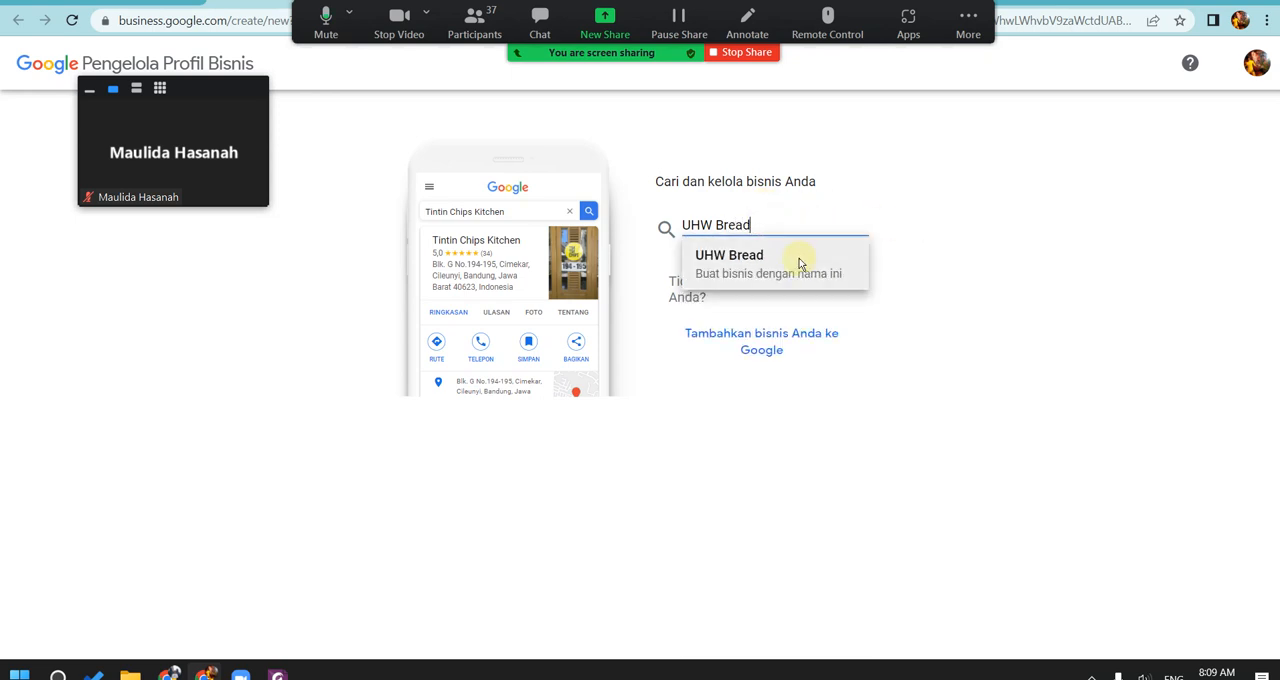
pyautogui.click(800, 263)
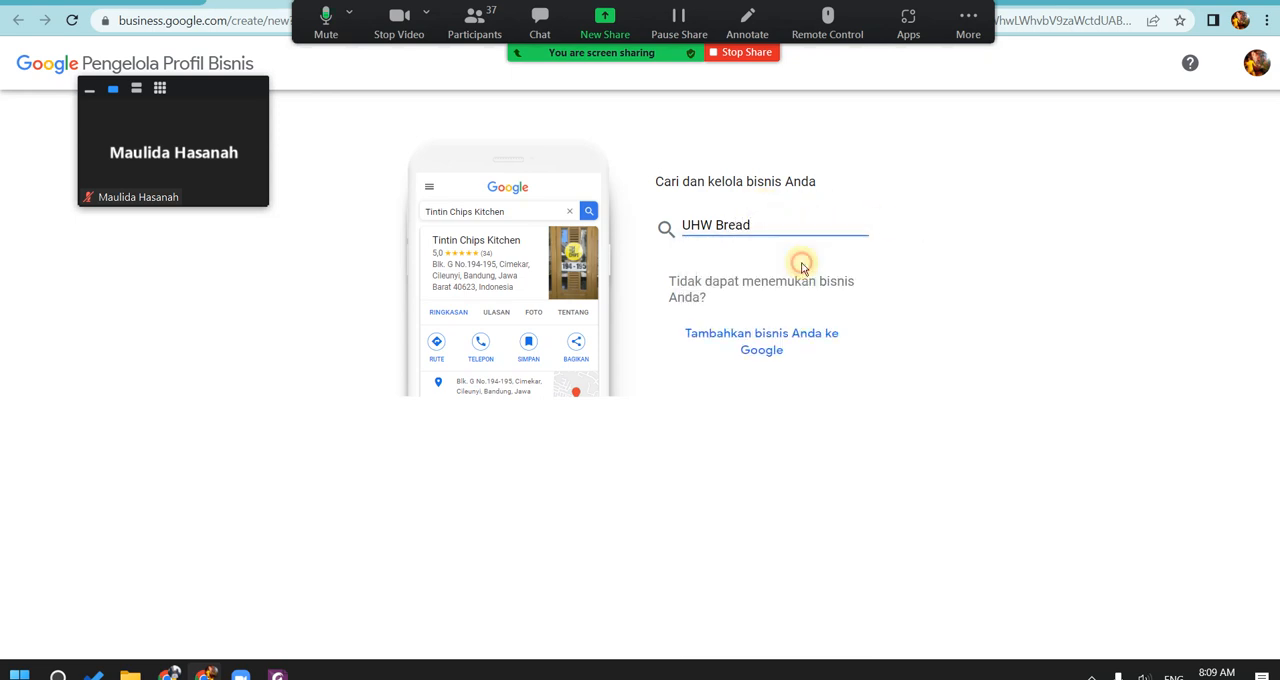
# Step: Mute the microphone while checking the participants in gallery view, and unmute it and collapse the video panel
pyautogui.click(324, 27)
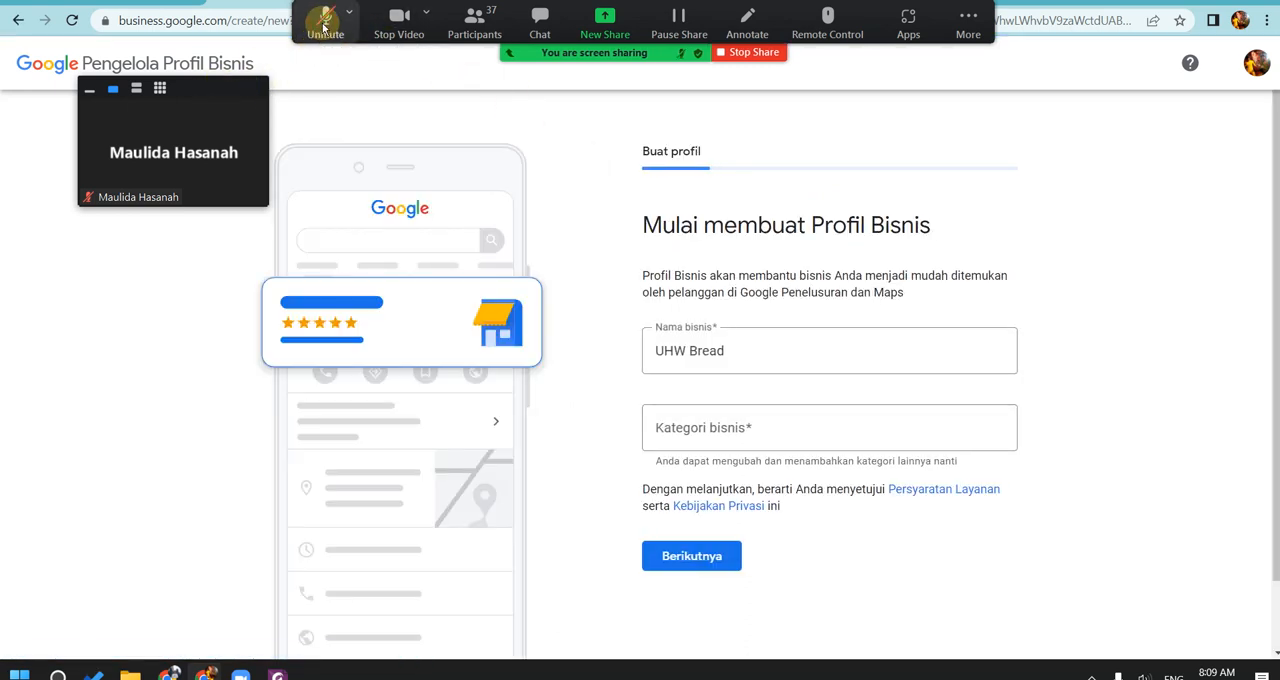
pyautogui.click(160, 88)
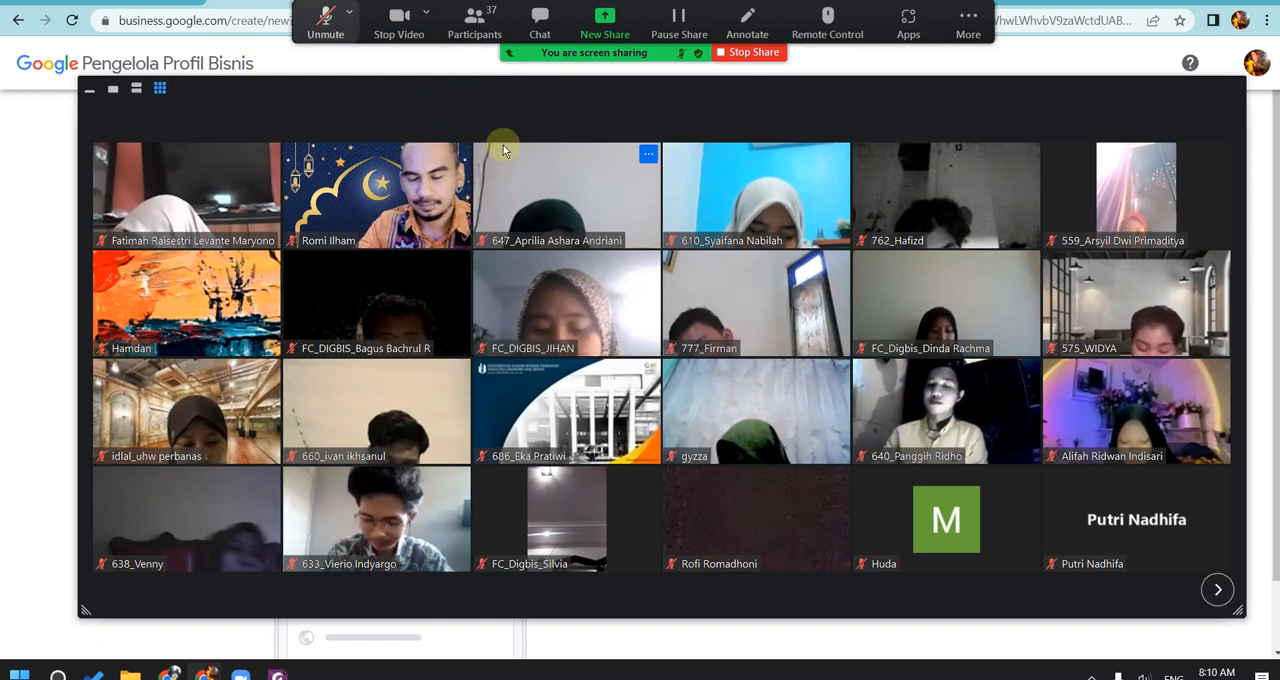
pyautogui.click(334, 27)
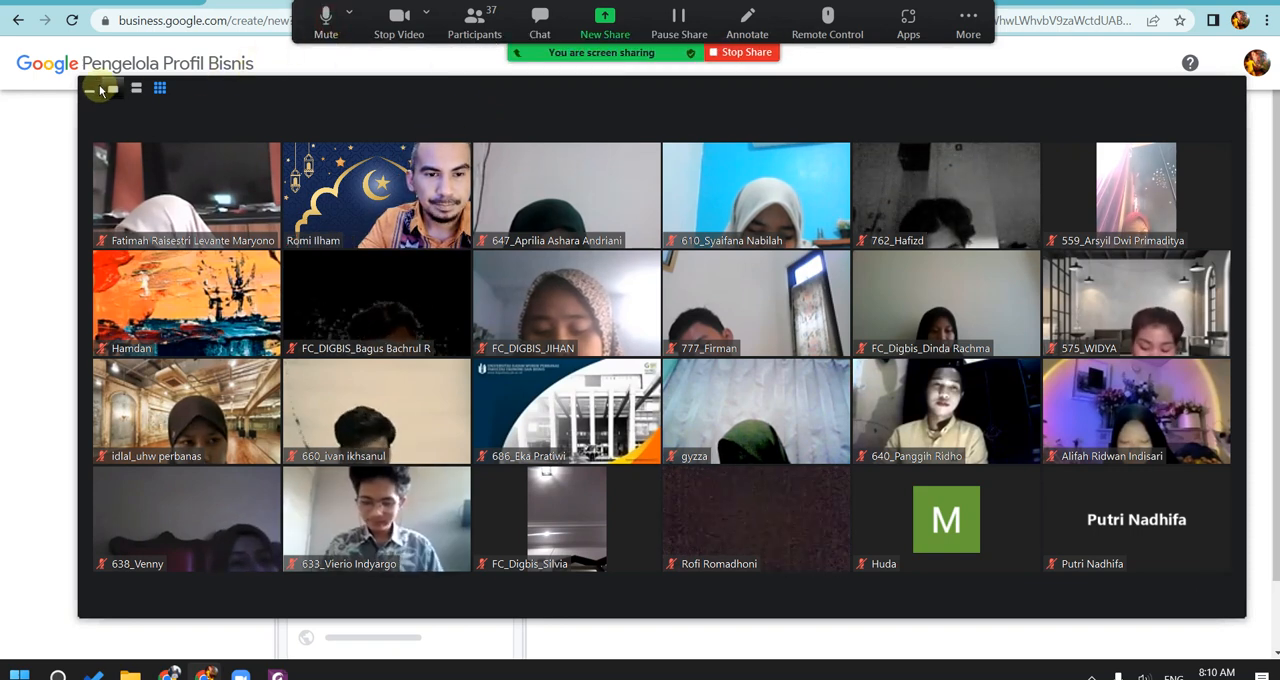
pyautogui.click(91, 89)
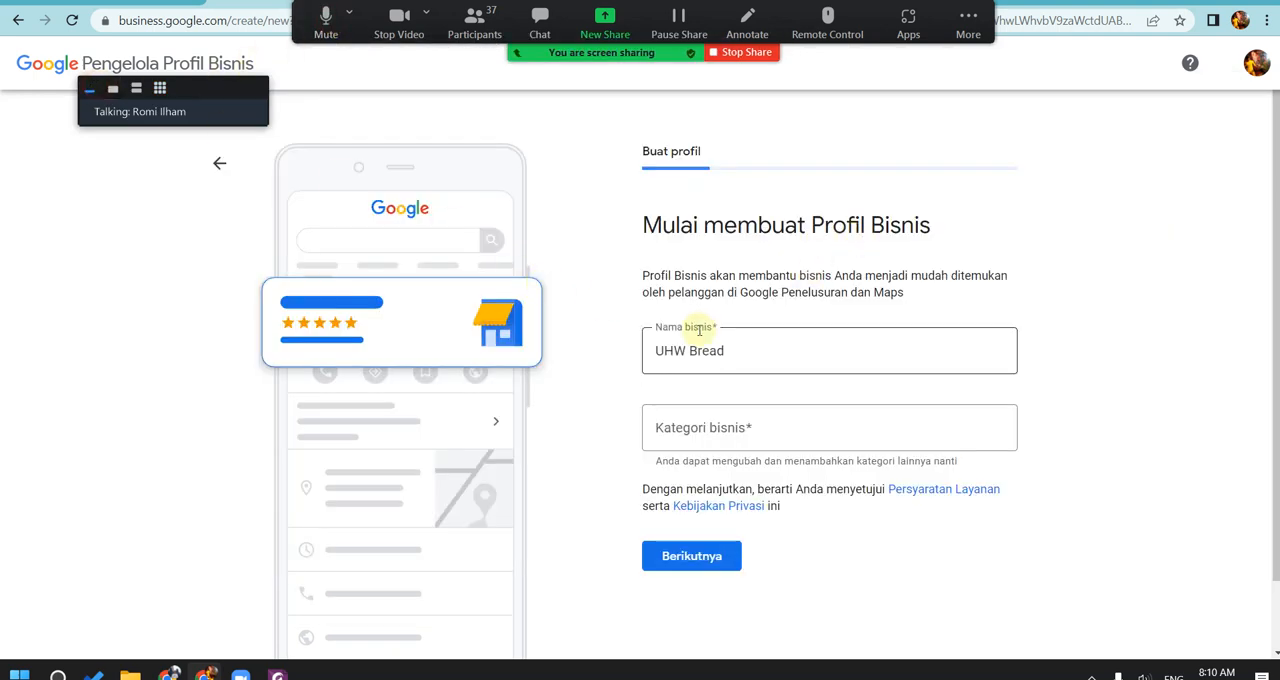
# Step: Set the business category of UHW Bread to Toko Makanan and continue with the profile creation
pyautogui.click(746, 444)
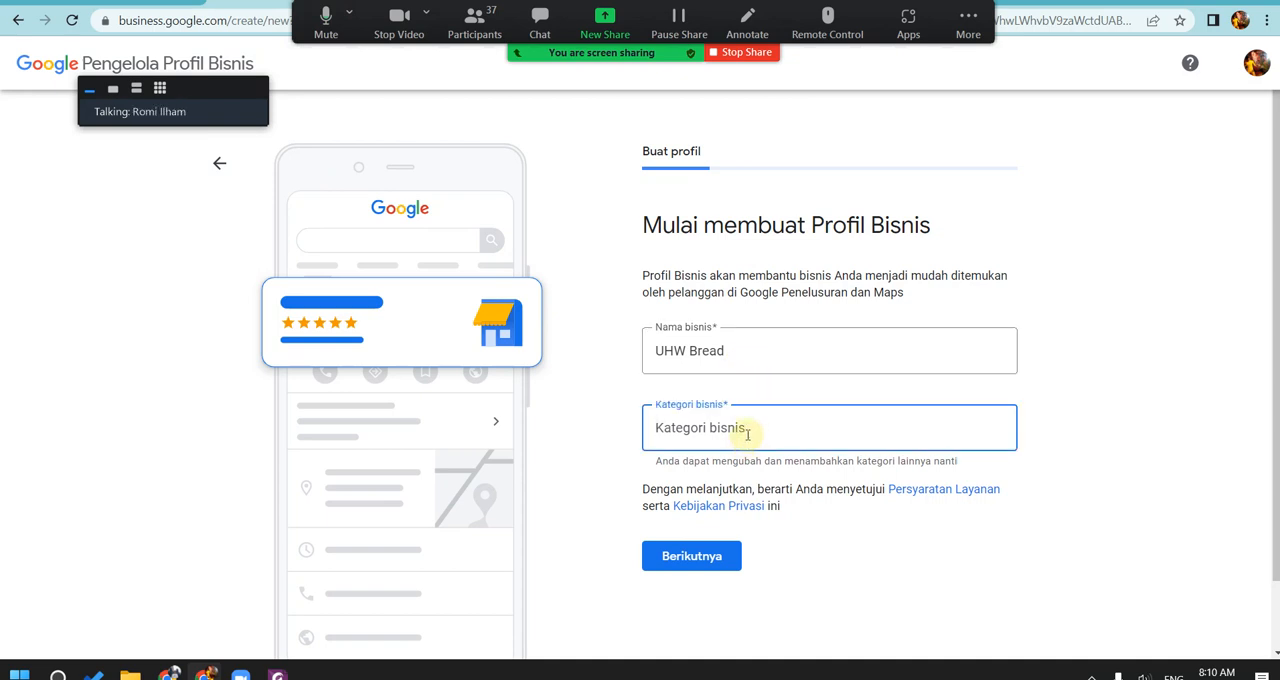
pyautogui.write('makana')
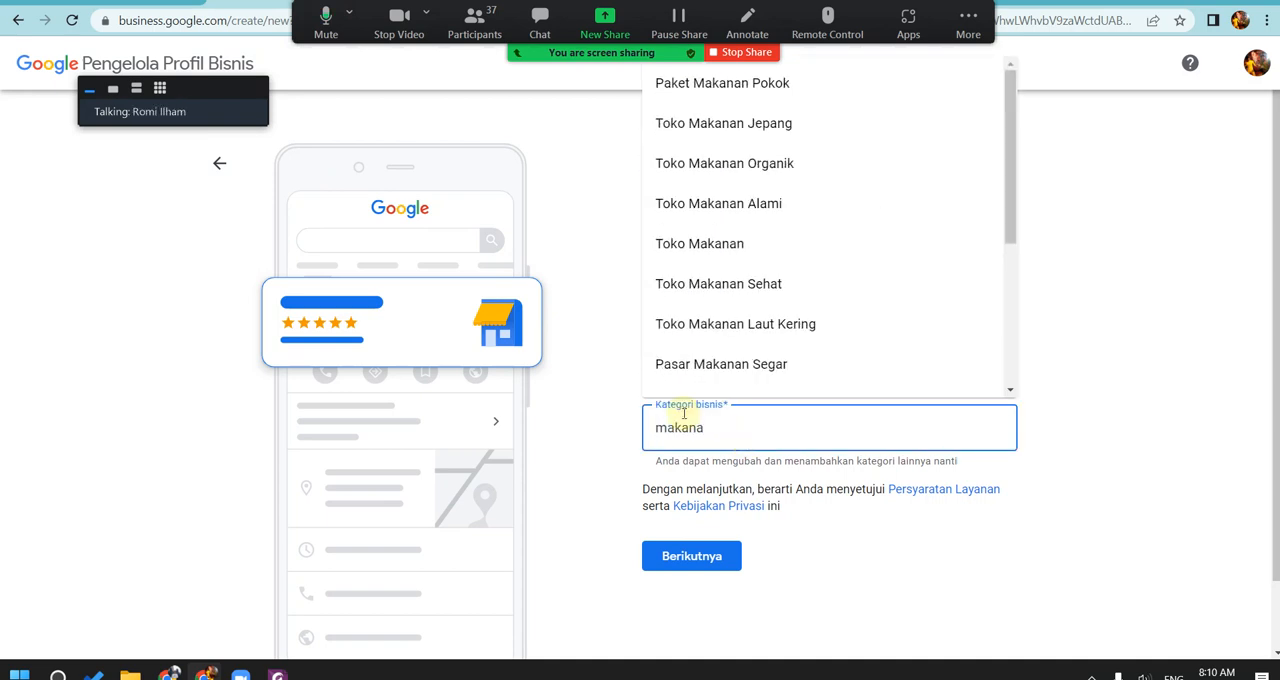
pyautogui.click(811, 249)
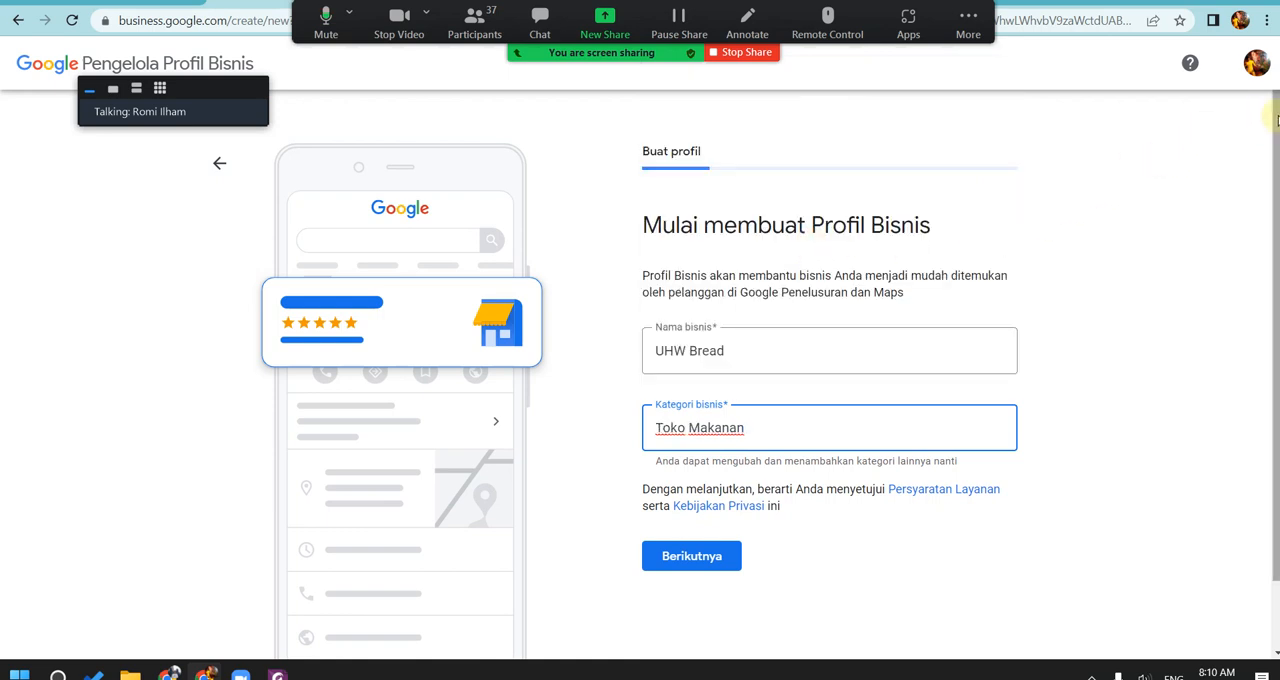
pyautogui.scroll(-1, 1078, 194)
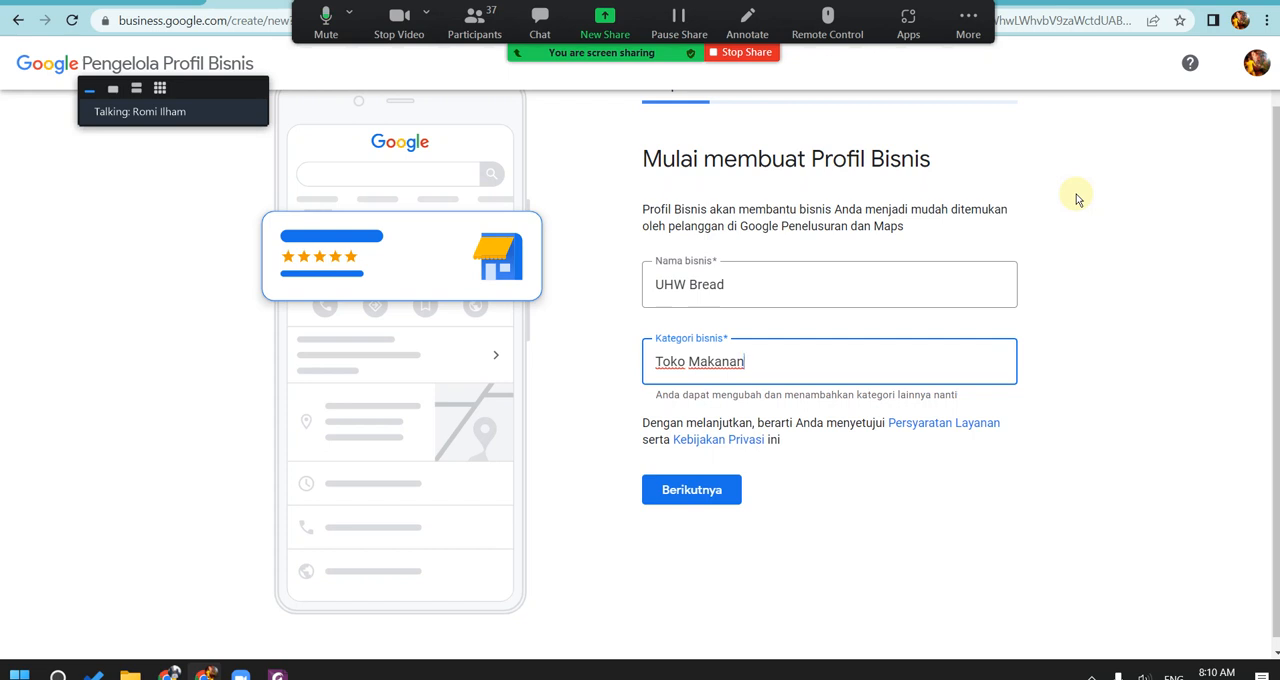
pyautogui.click(692, 486)
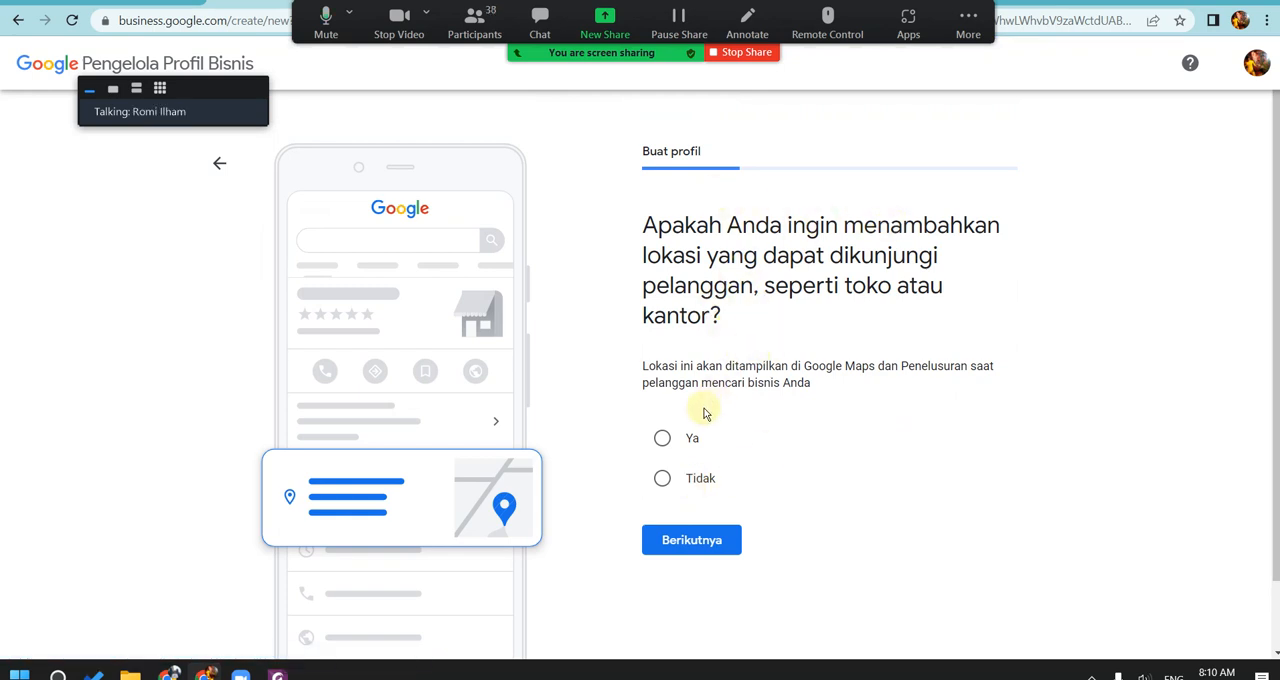
# Step: Confirm a customer-visitable location with Ya and fill in its street address, city Surabaya and province Jawa Timur
pyautogui.click(660, 440)
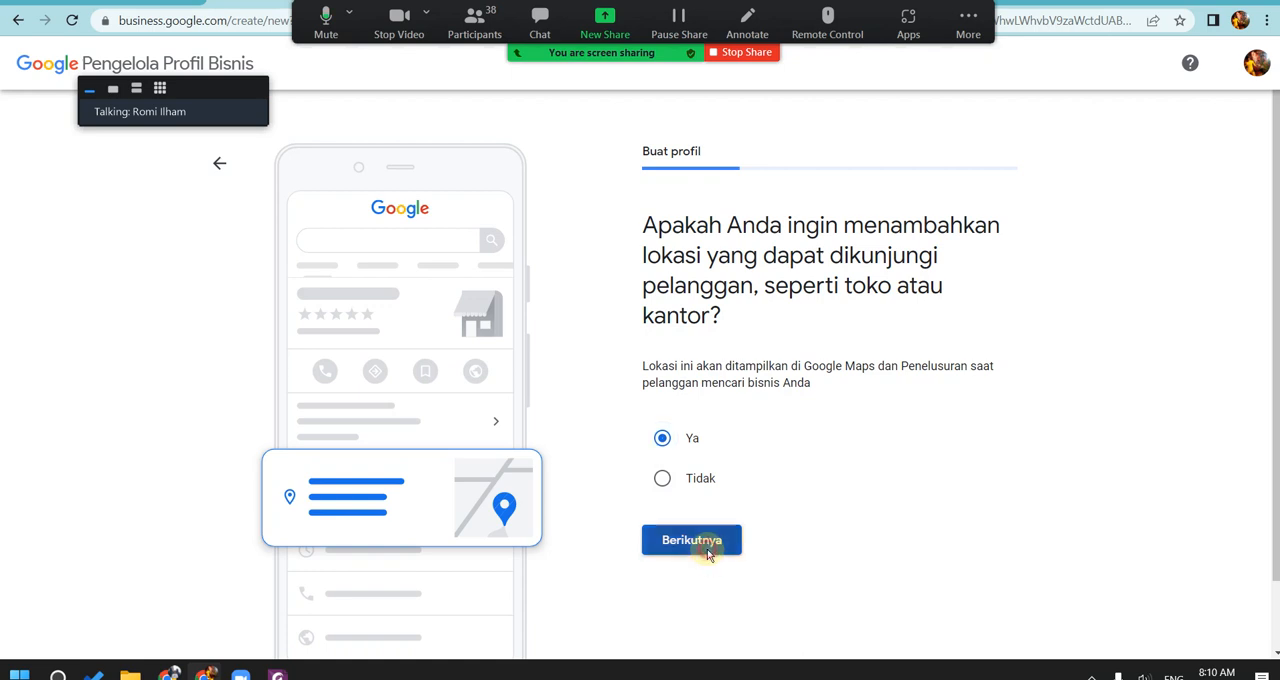
pyautogui.click(705, 545)
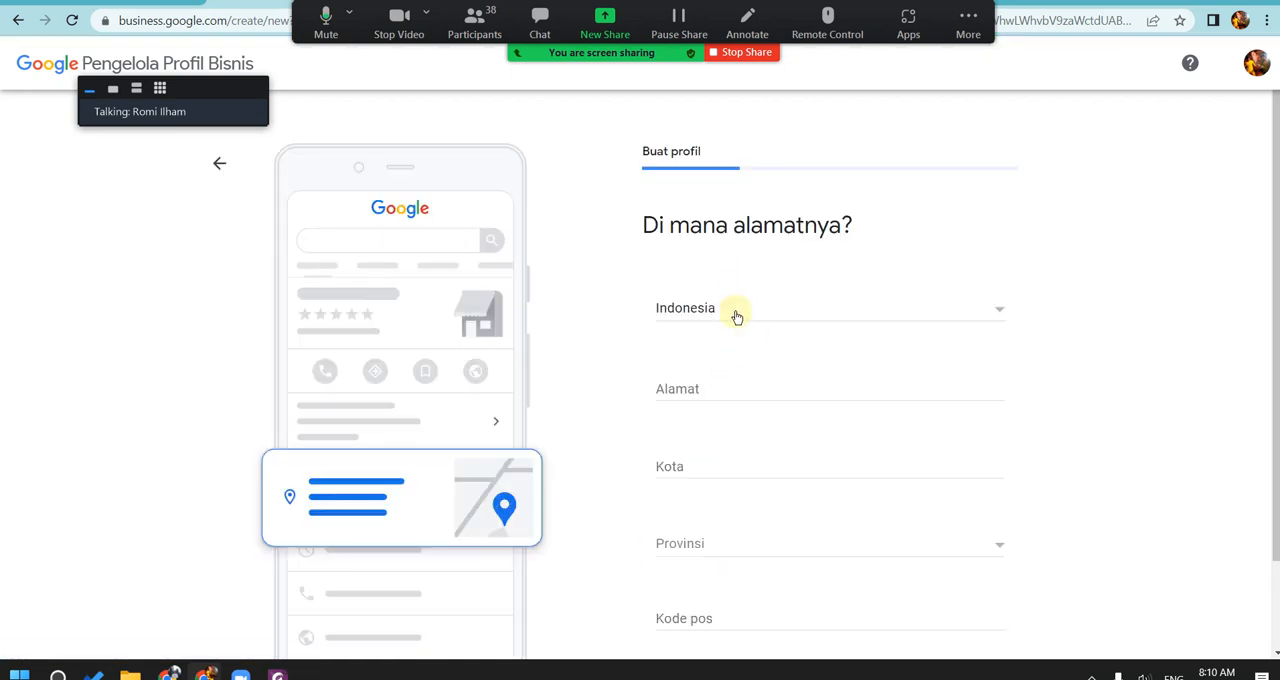
pyautogui.click(762, 386)
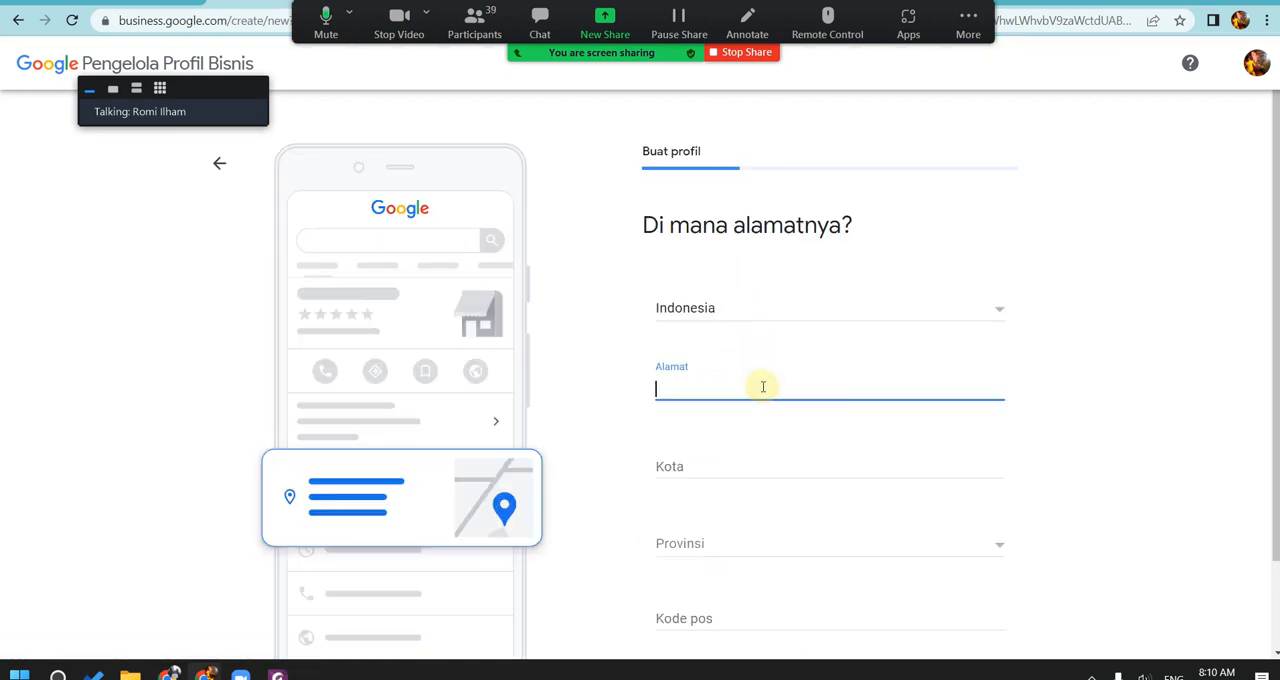
pyautogui.write('Jalan Wonorejo Utara')
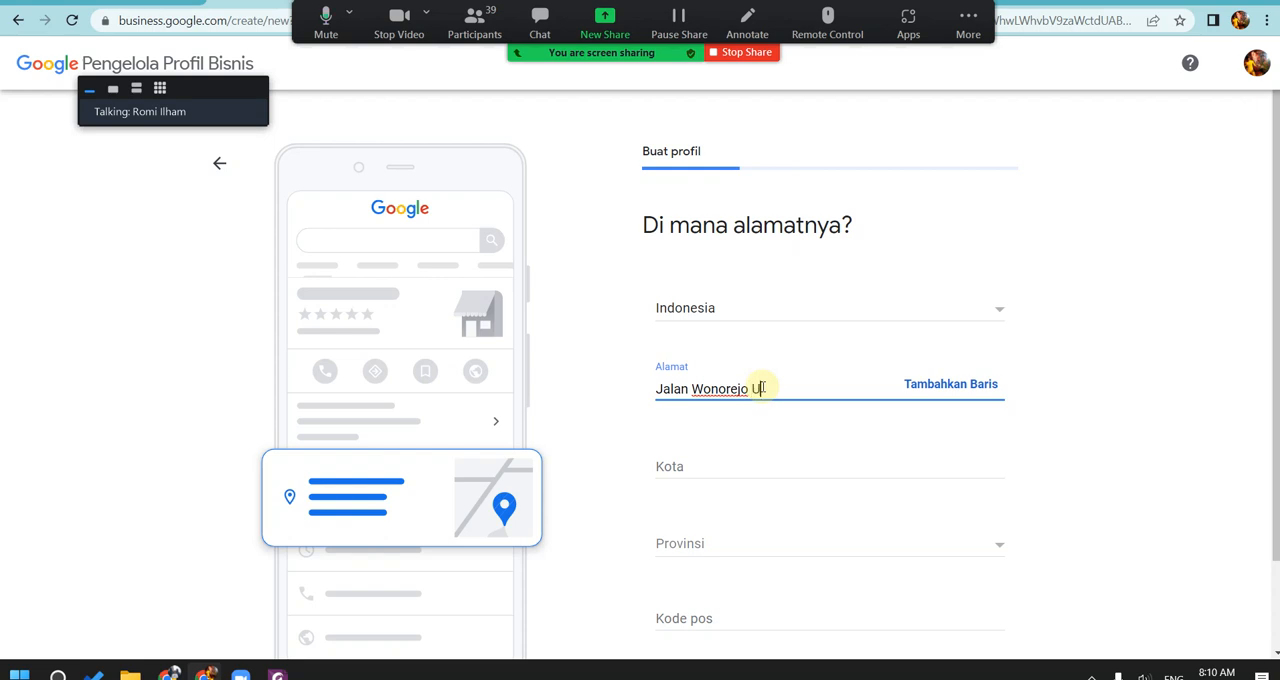
pyautogui.click(763, 464)
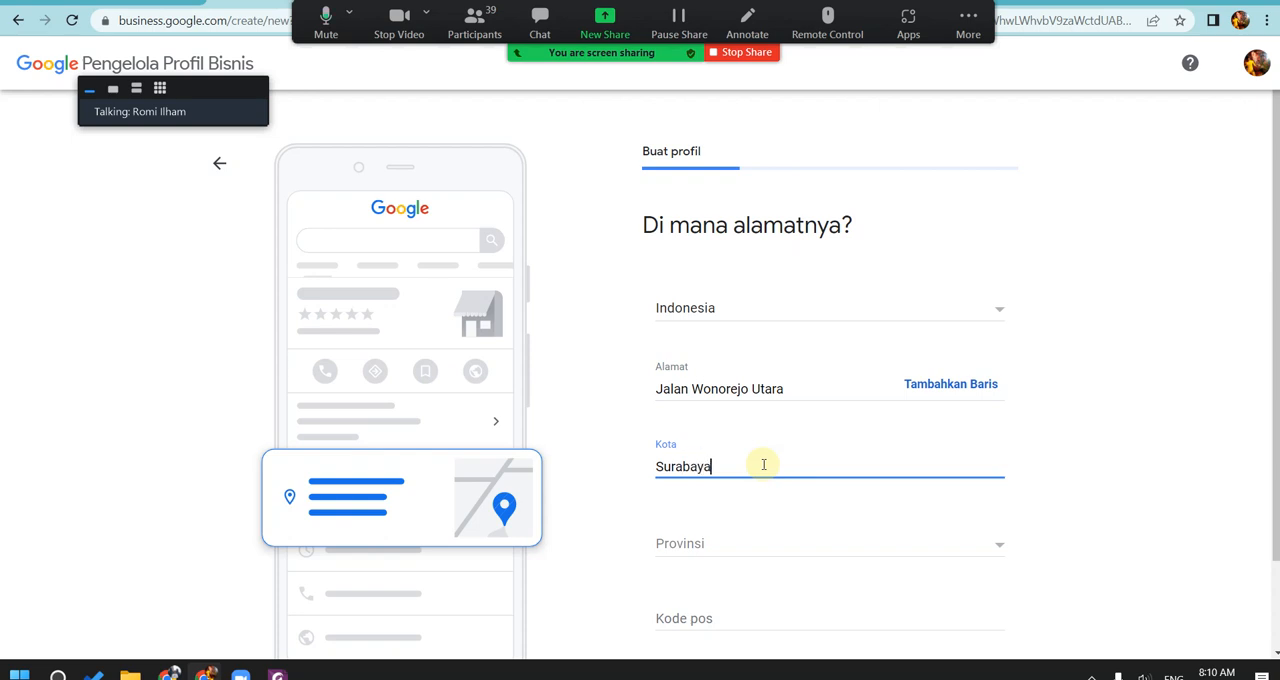
pyautogui.click(771, 545)
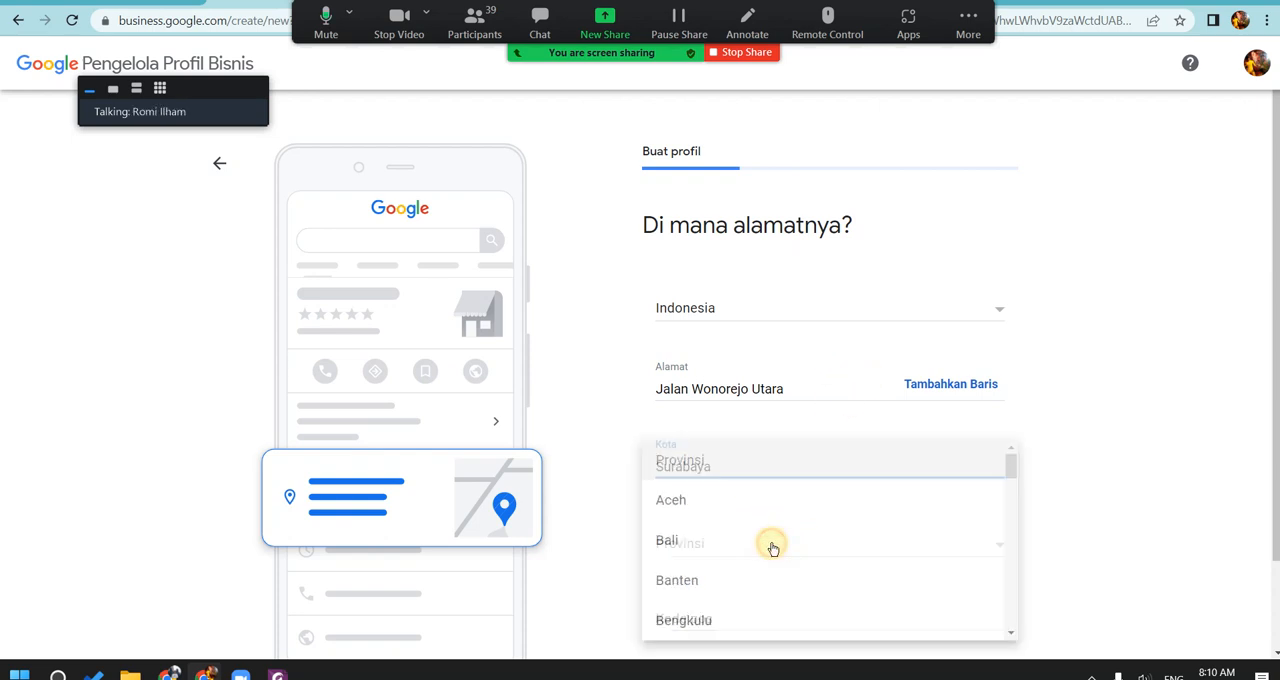
pyautogui.scroll(-2, 772, 548)
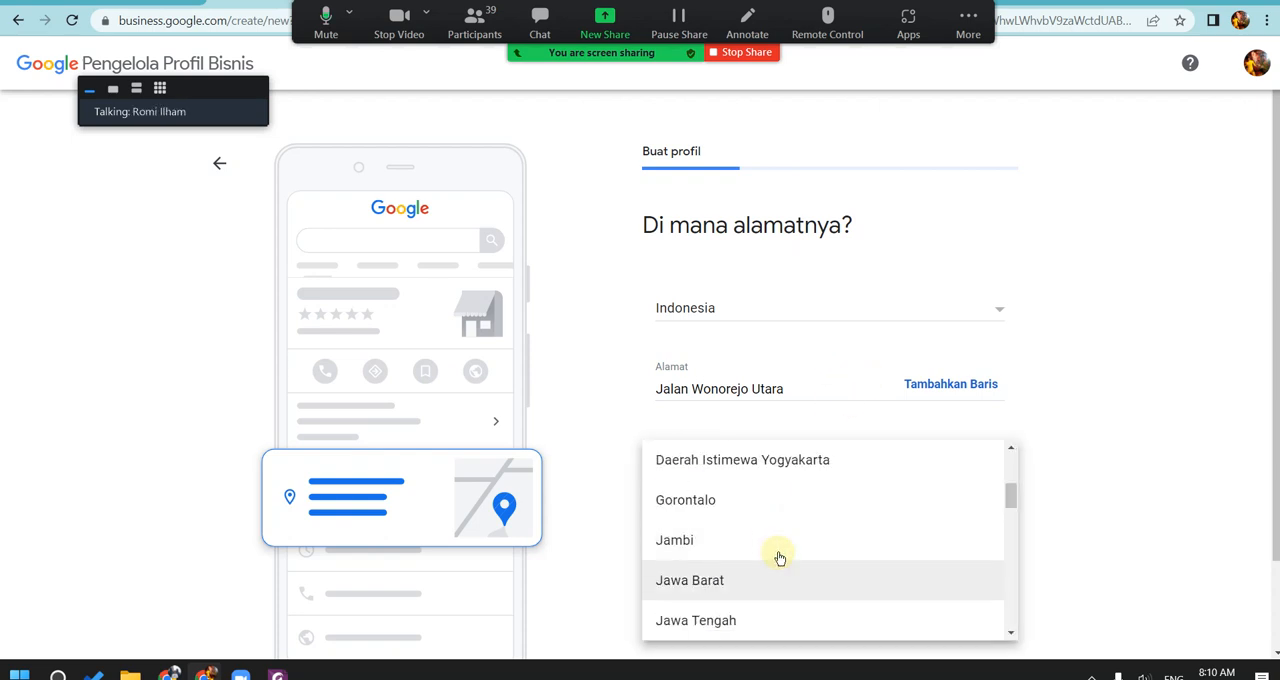
pyautogui.click(1010, 632)
pyautogui.click(912, 628)
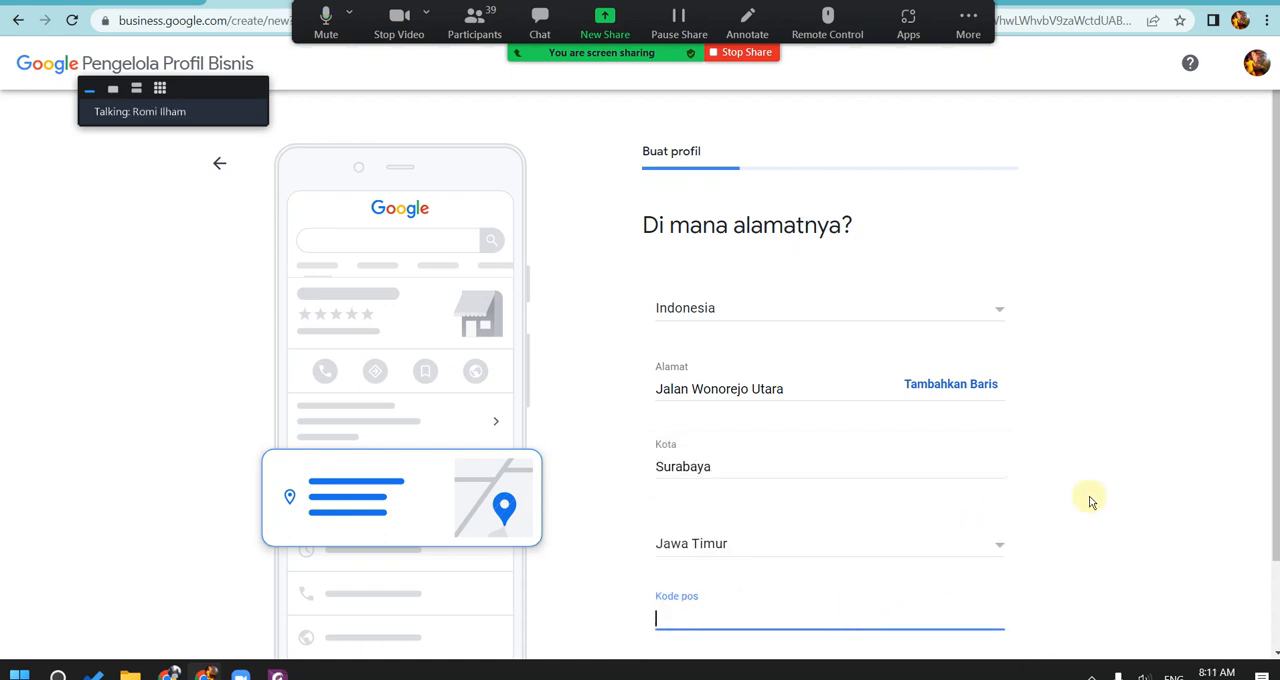
# Step: Submit the address without a postal code and reject the suggested existing business as Ini tidak cocok
pyautogui.scroll(-1, 1088, 500)
pyautogui.click(736, 593)
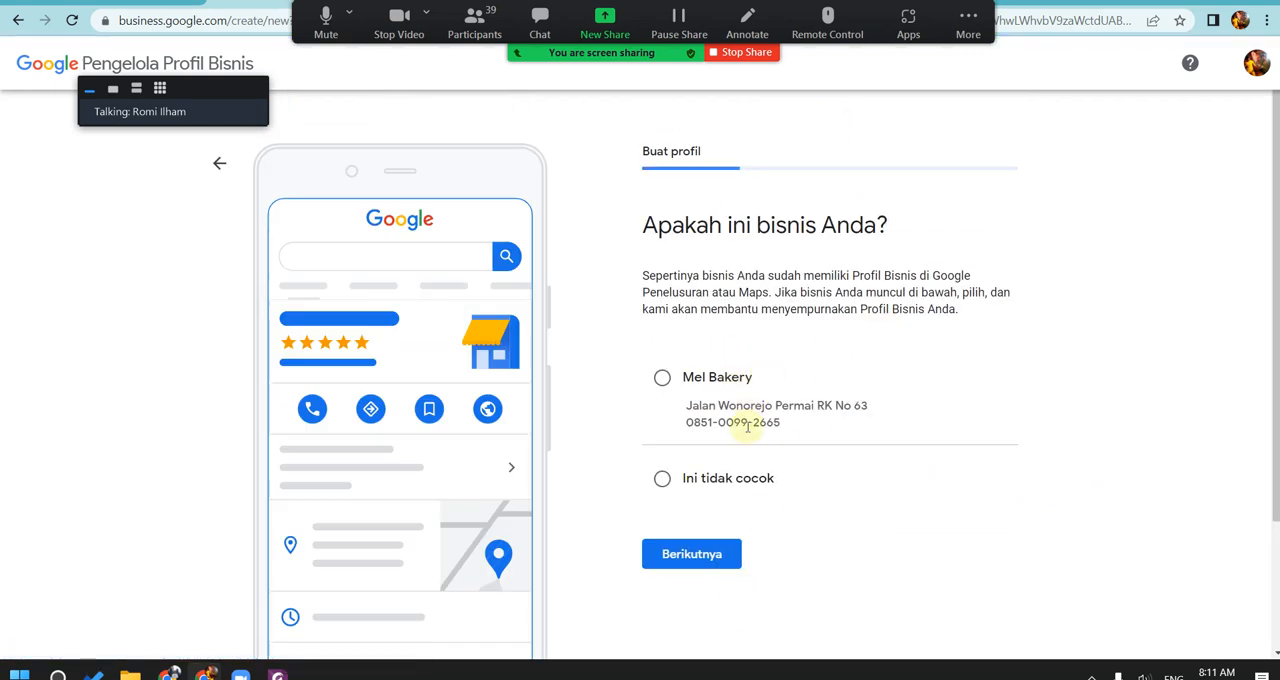
pyautogui.click(705, 553)
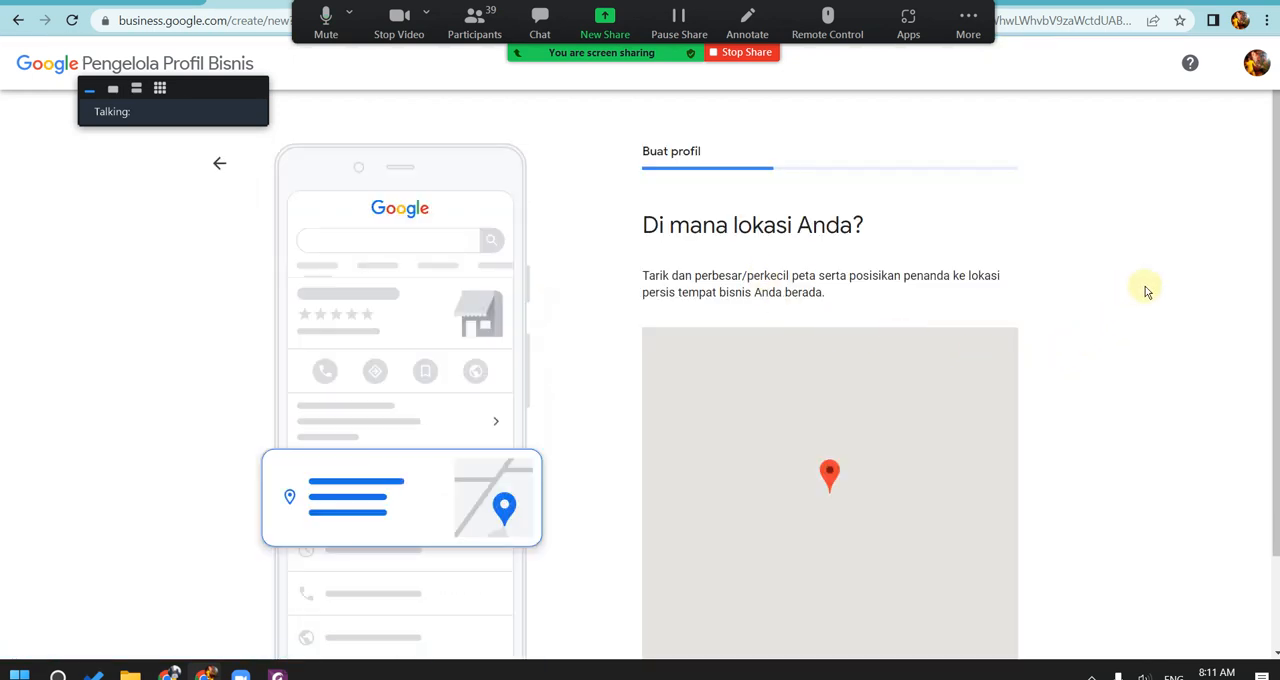
# Step: Place the map marker on Universitas Hayam Wuruk by Jl. Wonorejo Timur and continue with this location
pyautogui.scroll(-1, 1268, 284)
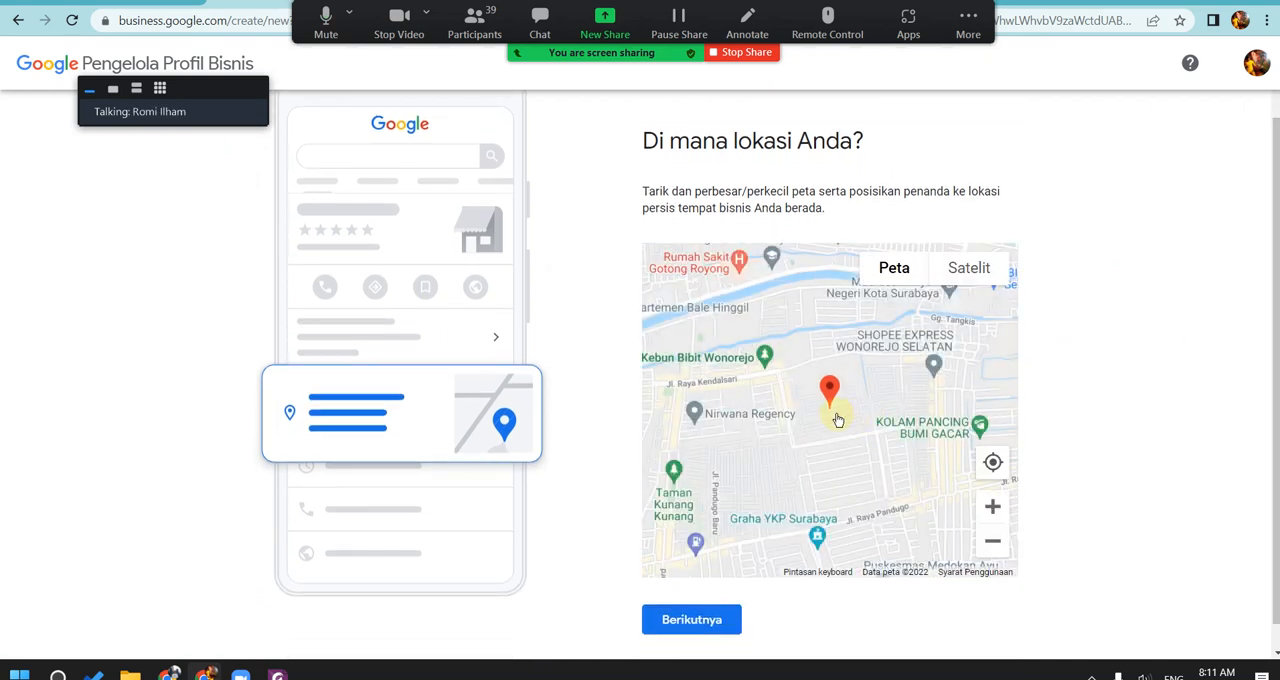
pyautogui.scroll(2, 838, 420)
pyautogui.moveTo(885, 372); pyautogui.dragTo(855, 408)
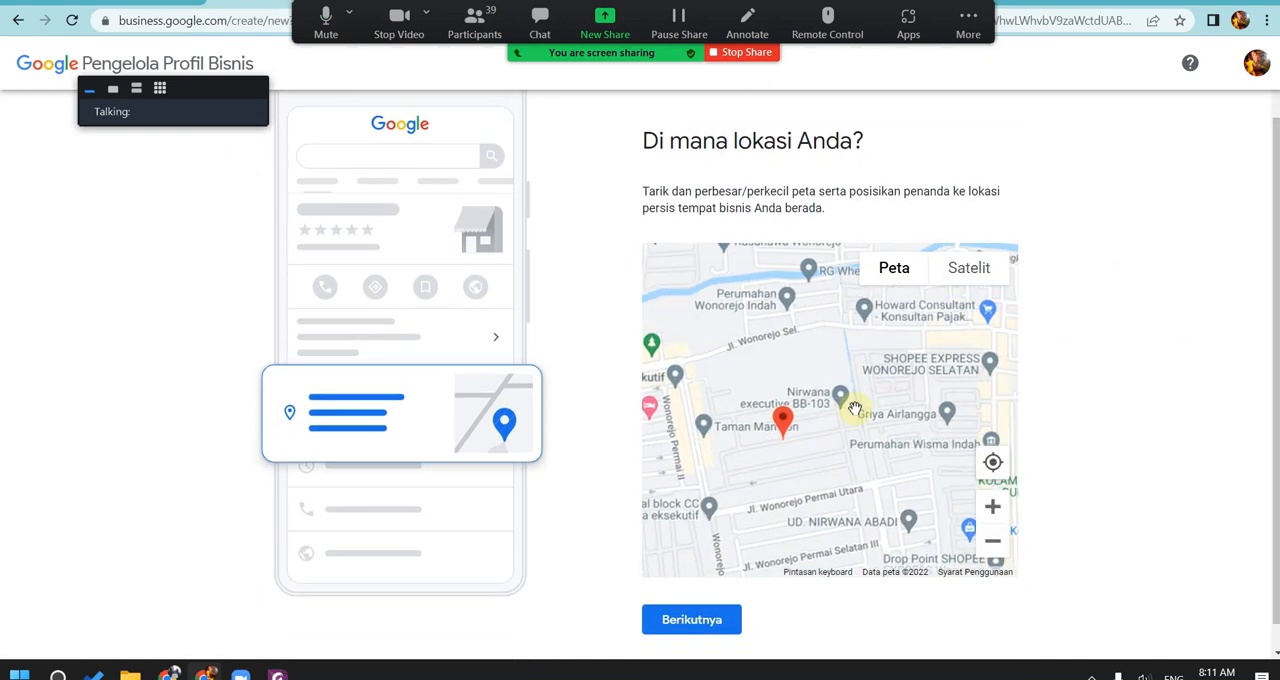
pyautogui.scroll(1, 843, 403)
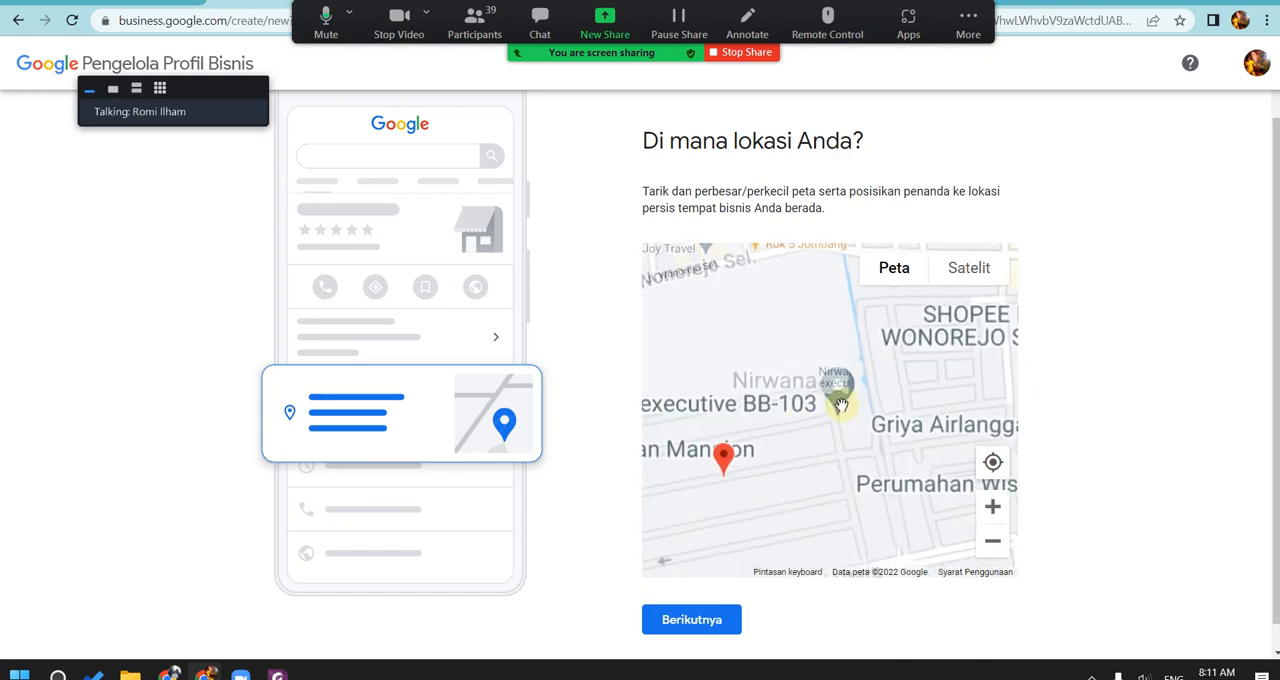
pyautogui.moveTo(728, 458)
pyautogui.mouseDown()
pyautogui.moveTo(855, 338)
pyautogui.moveTo(737, 434)
pyautogui.moveTo(713, 474)
pyautogui.moveTo(818, 328)
pyautogui.moveTo(771, 406)
pyautogui.moveTo(725, 422)
pyautogui.mouseUp()
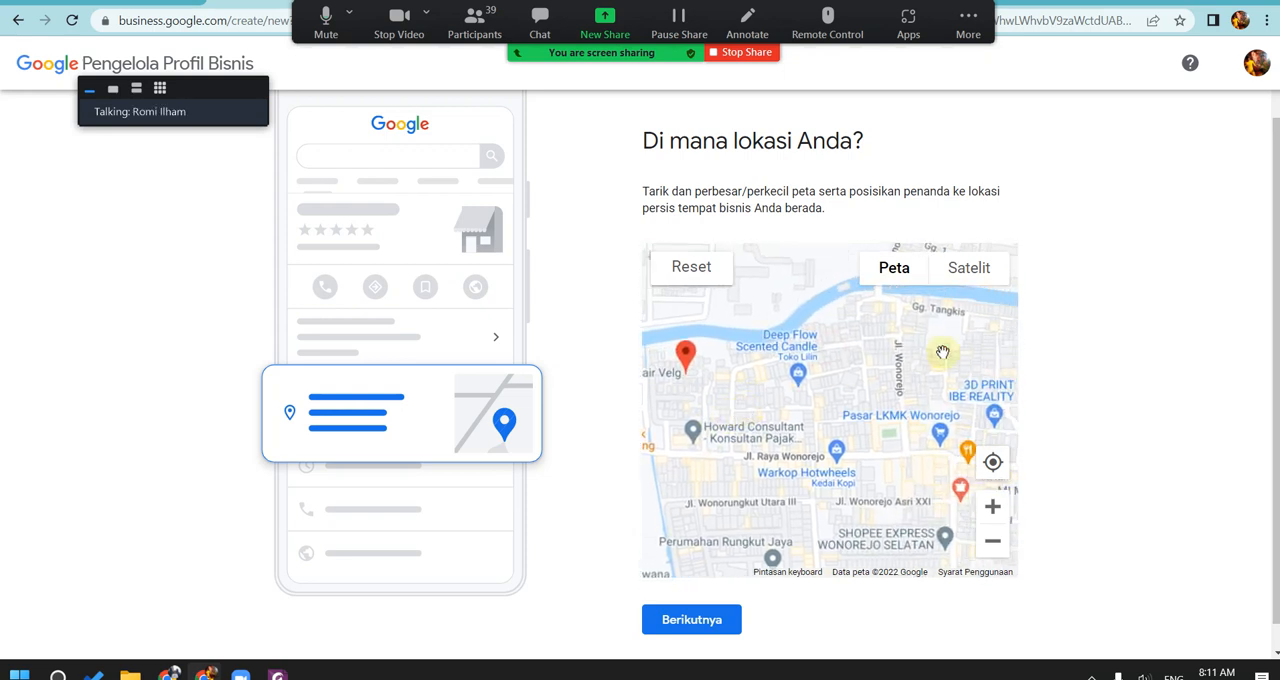
pyautogui.moveTo(943, 352)
pyautogui.mouseDown()
pyautogui.moveTo(786, 400)
pyautogui.moveTo(730, 397)
pyautogui.mouseUp()
pyautogui.moveTo(974, 369); pyautogui.dragTo(828, 382)
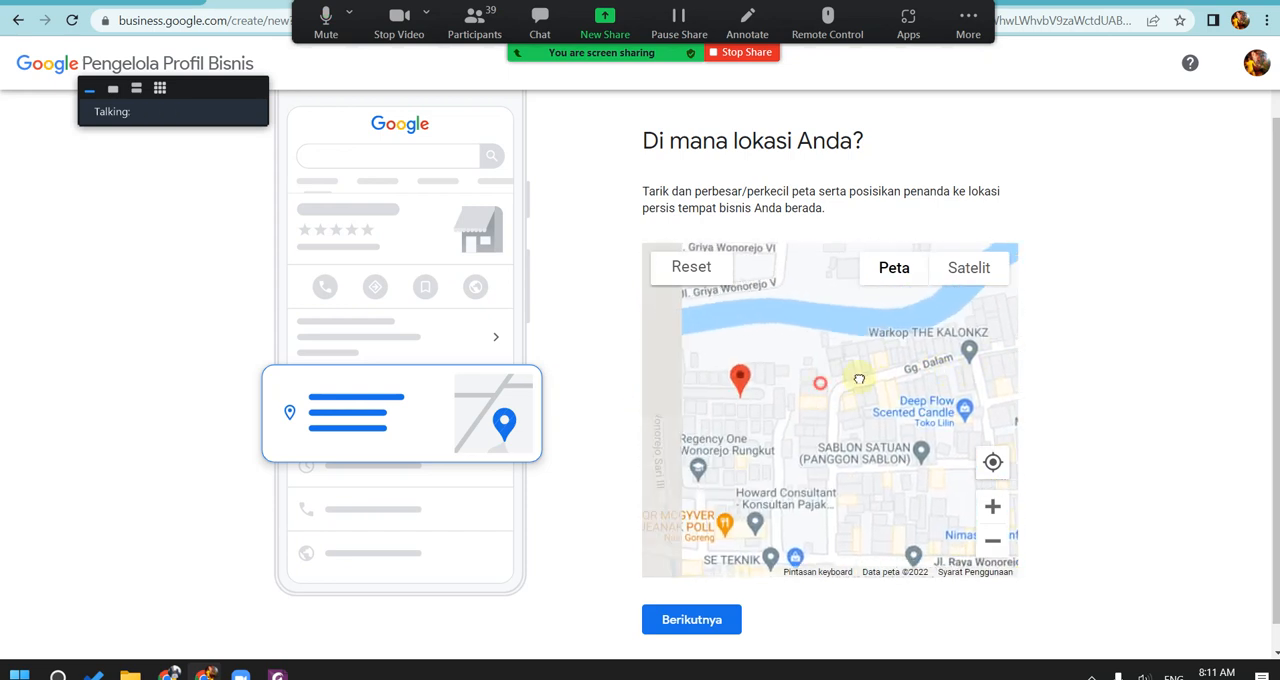
pyautogui.moveTo(775, 364); pyautogui.dragTo(970, 368)
pyautogui.moveTo(840, 375)
pyautogui.mouseDown()
pyautogui.moveTo(1006, 363)
pyautogui.moveTo(771, 374)
pyautogui.moveTo(865, 380)
pyautogui.moveTo(815, 418)
pyautogui.moveTo(857, 446)
pyautogui.moveTo(834, 503)
pyautogui.moveTo(691, 449)
pyautogui.mouseUp()
pyautogui.scroll(-1, 815, 418)
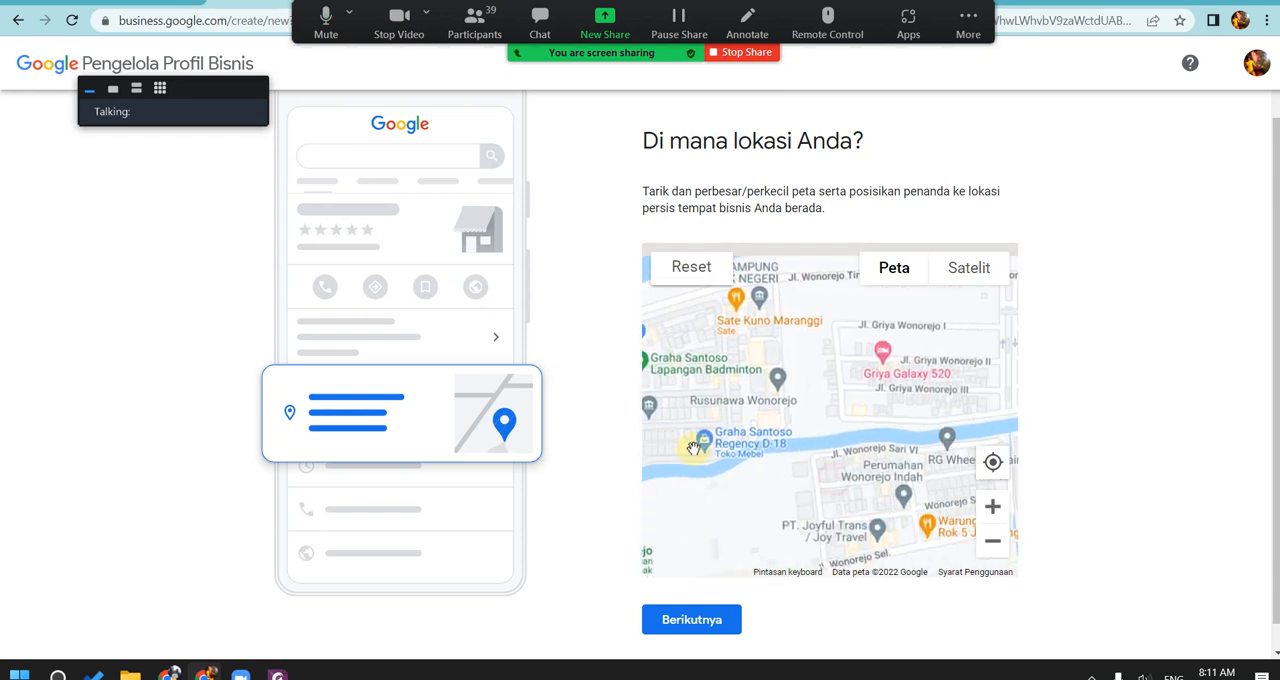
pyautogui.moveTo(811, 391)
pyautogui.mouseDown()
pyautogui.moveTo(791, 397)
pyautogui.moveTo(737, 352)
pyautogui.mouseUp()
pyautogui.moveTo(880, 372); pyautogui.dragTo(785, 474)
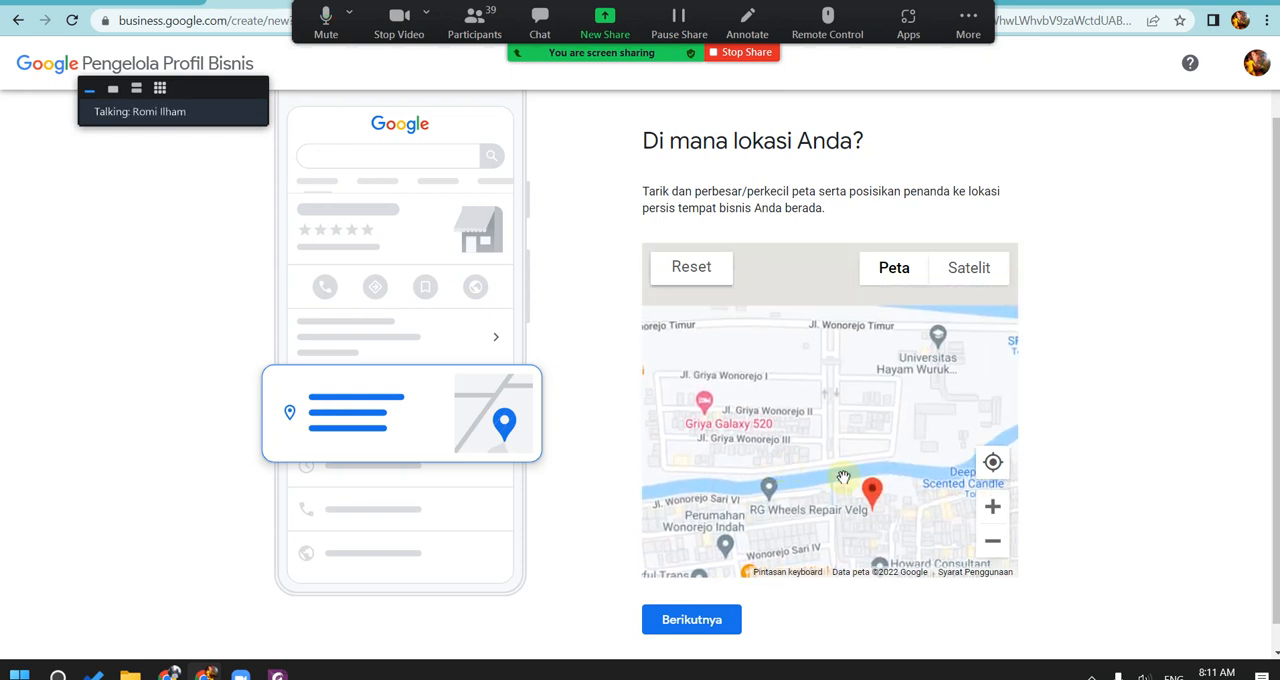
pyautogui.moveTo(889, 493)
pyautogui.mouseDown()
pyautogui.moveTo(868, 488)
pyautogui.moveTo(929, 320)
pyautogui.mouseUp()
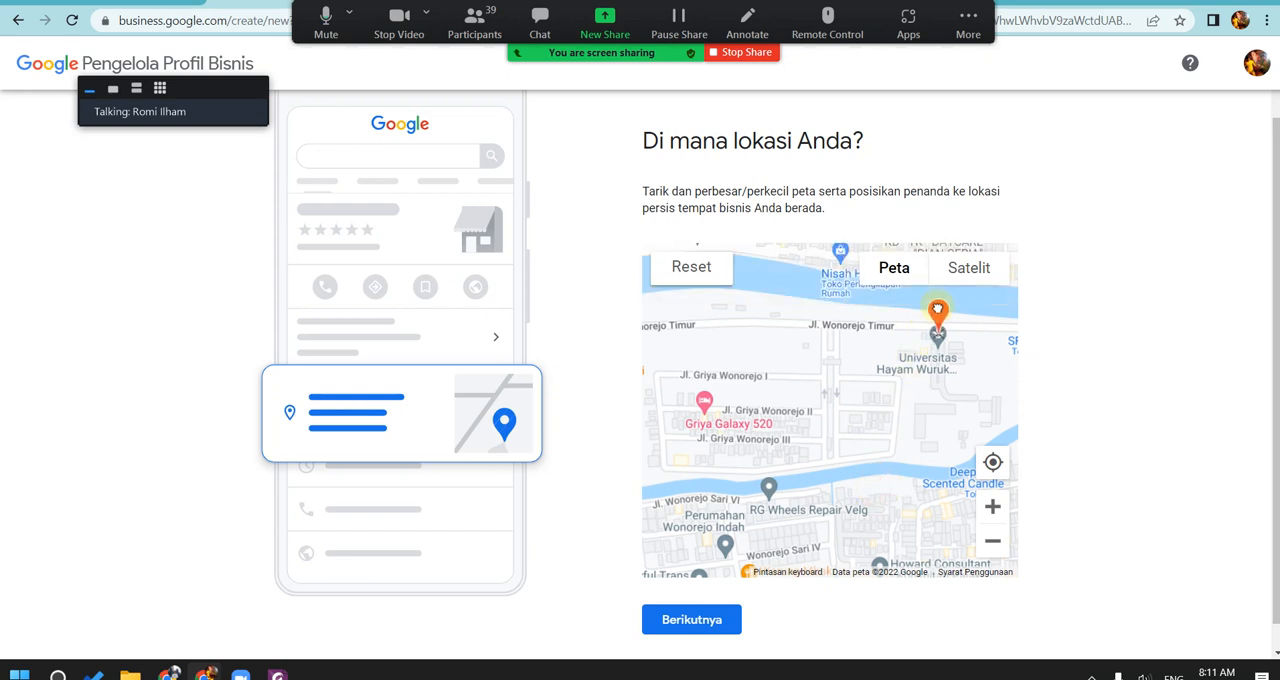
pyautogui.click(717, 615)
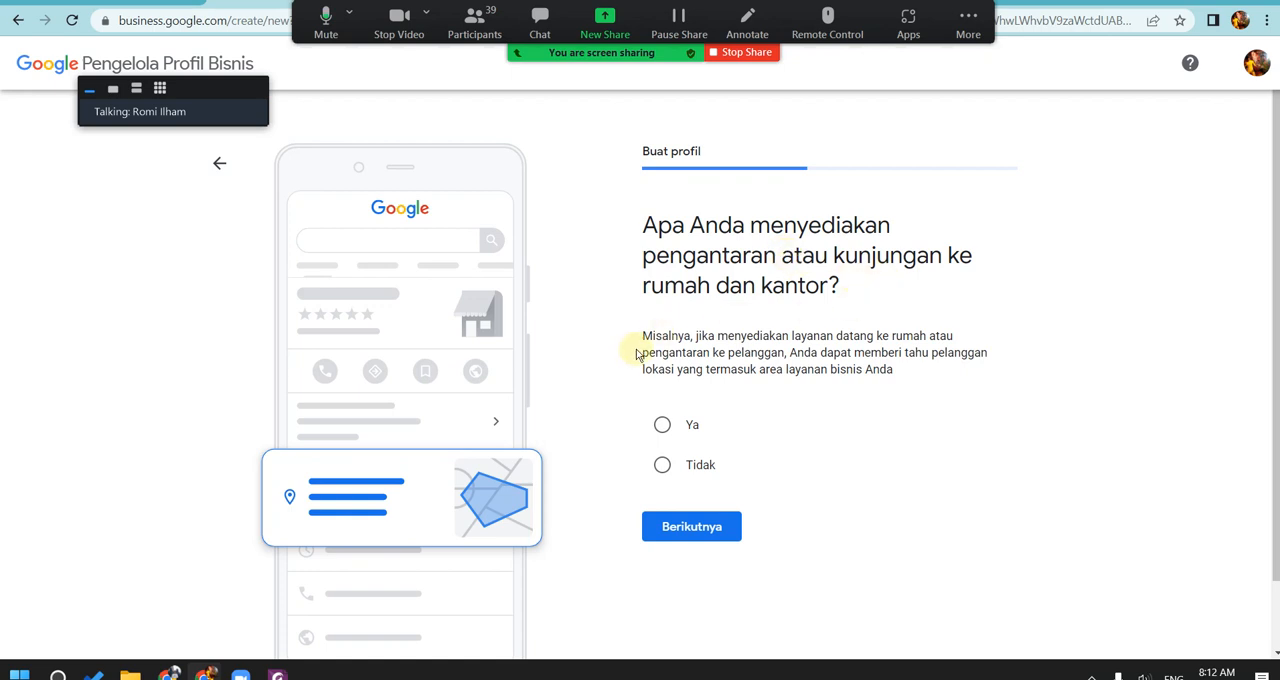
# Step: Confirm that delivery is offered and add Surabaya, Kota Surabaya, Jawa Timur as the service area
pyautogui.click(697, 528)
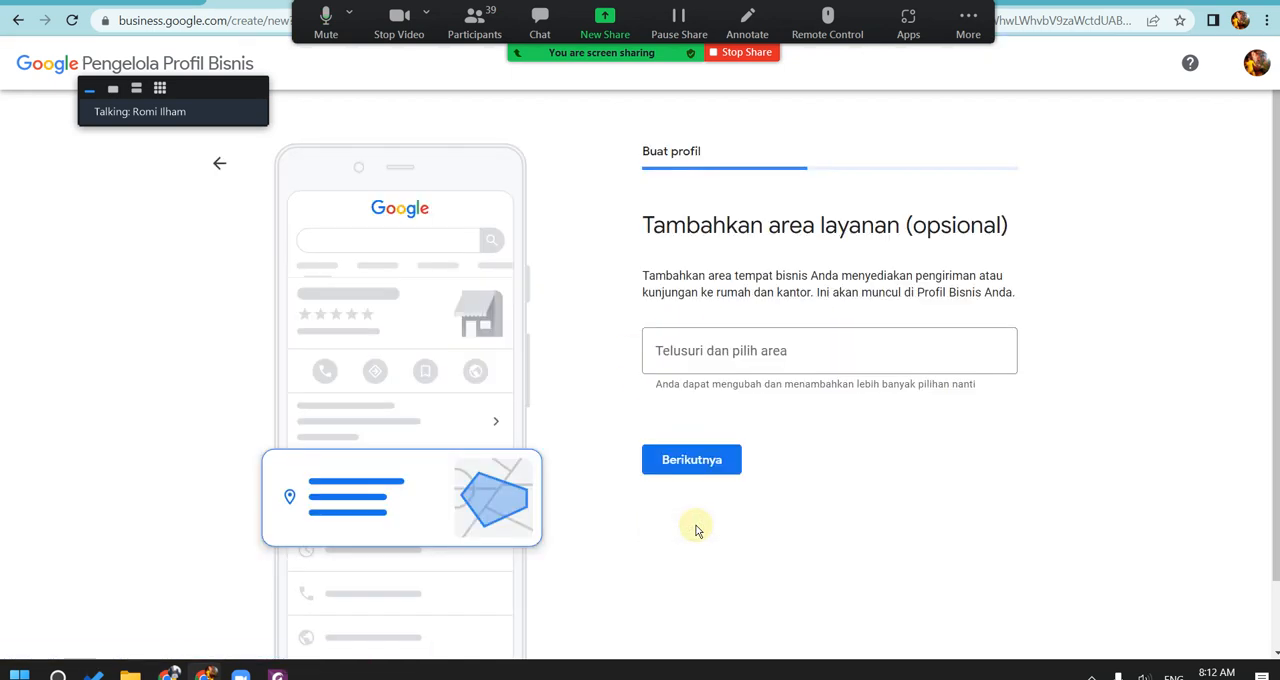
pyautogui.click(692, 362)
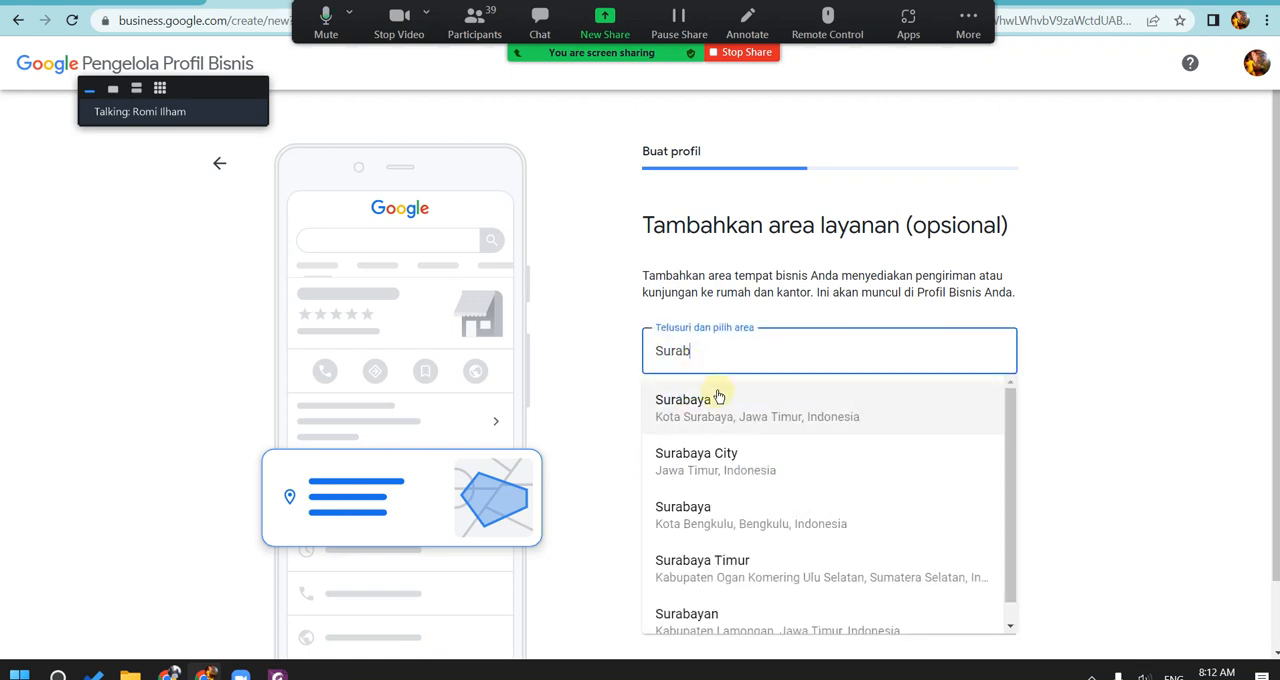
pyautogui.click(725, 410)
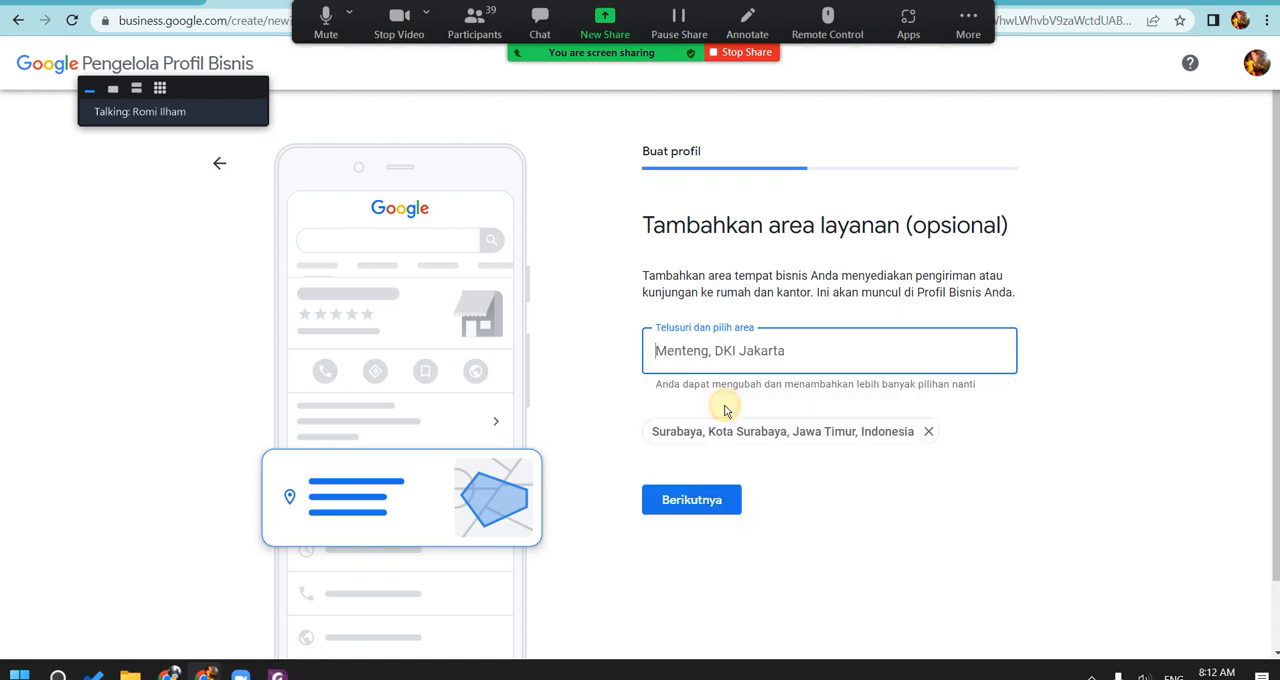
pyautogui.click(714, 503)
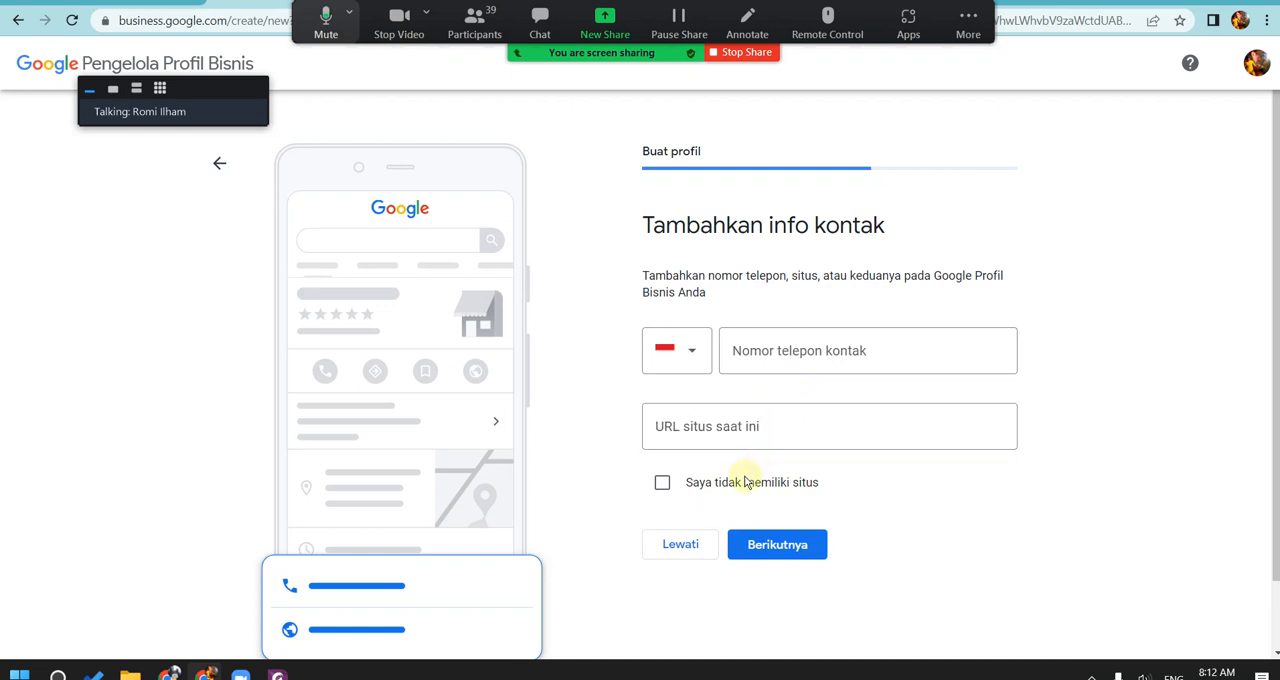
# Step: Check the participants in gallery view while temporarily muting the microphone and stopping the camera, and restore both and collapse the video panel
pyautogui.click(324, 24)
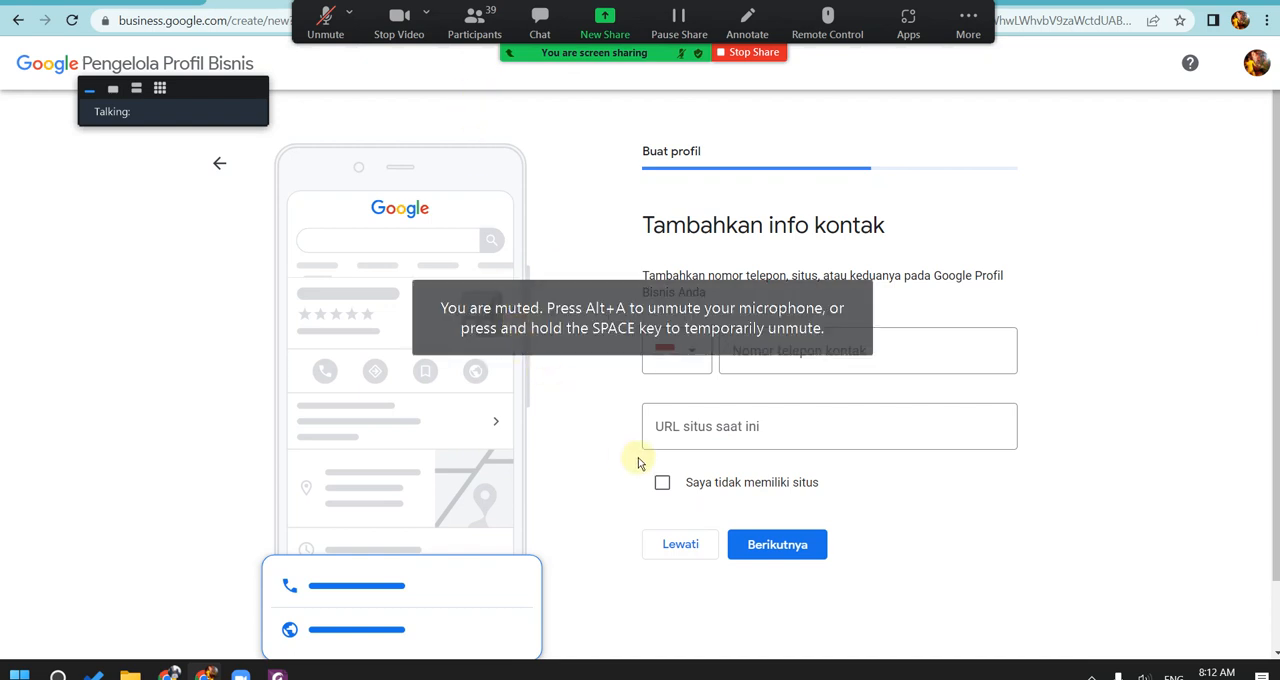
pyautogui.click(161, 90)
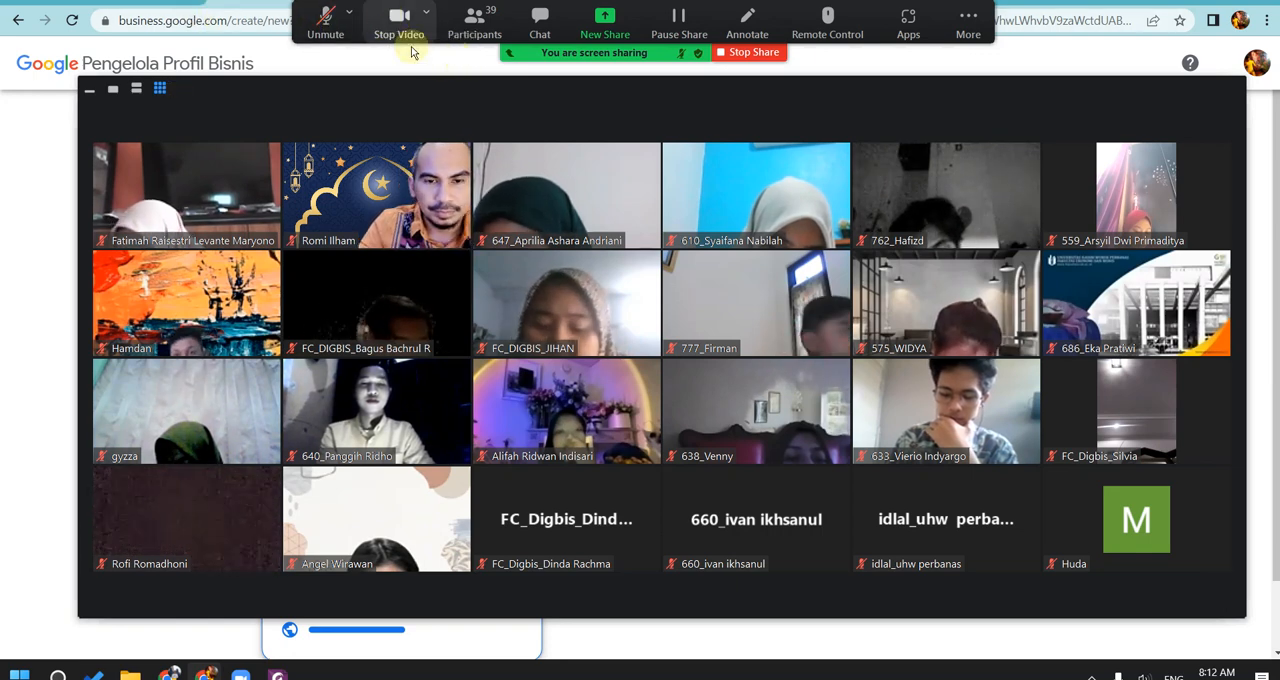
pyautogui.click(326, 20)
pyautogui.click(52, 139)
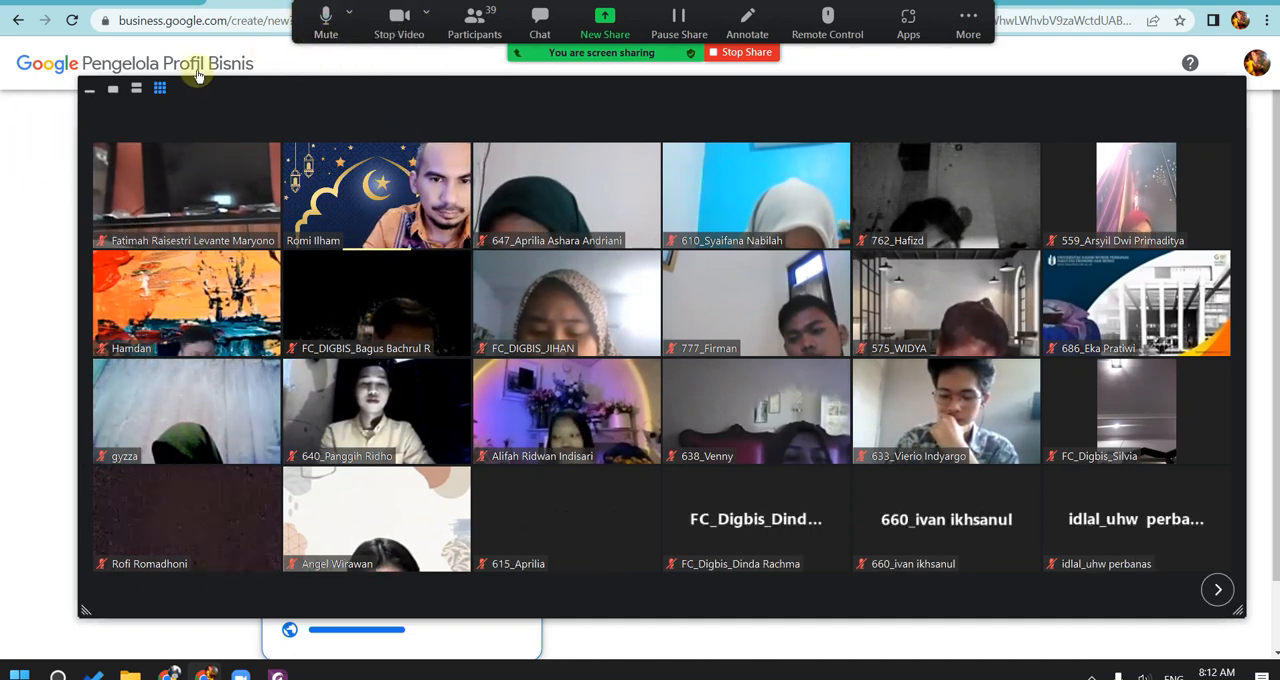
pyautogui.click(335, 24)
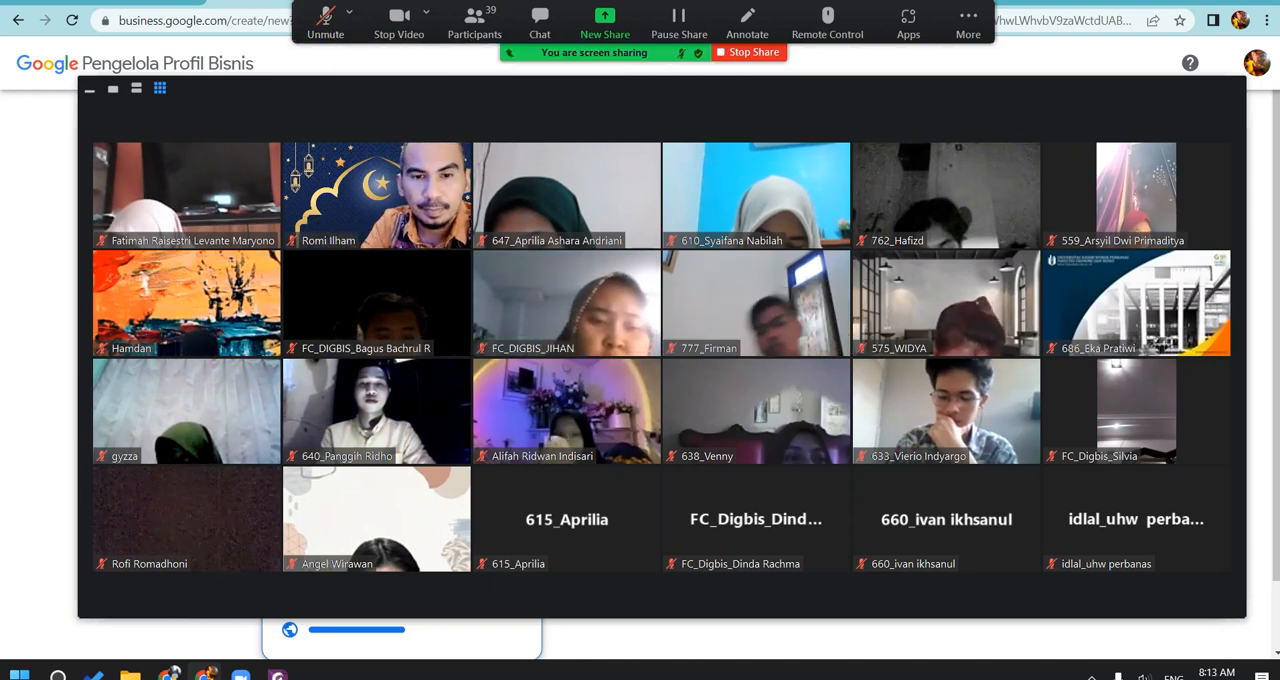
pyautogui.click(400, 24)
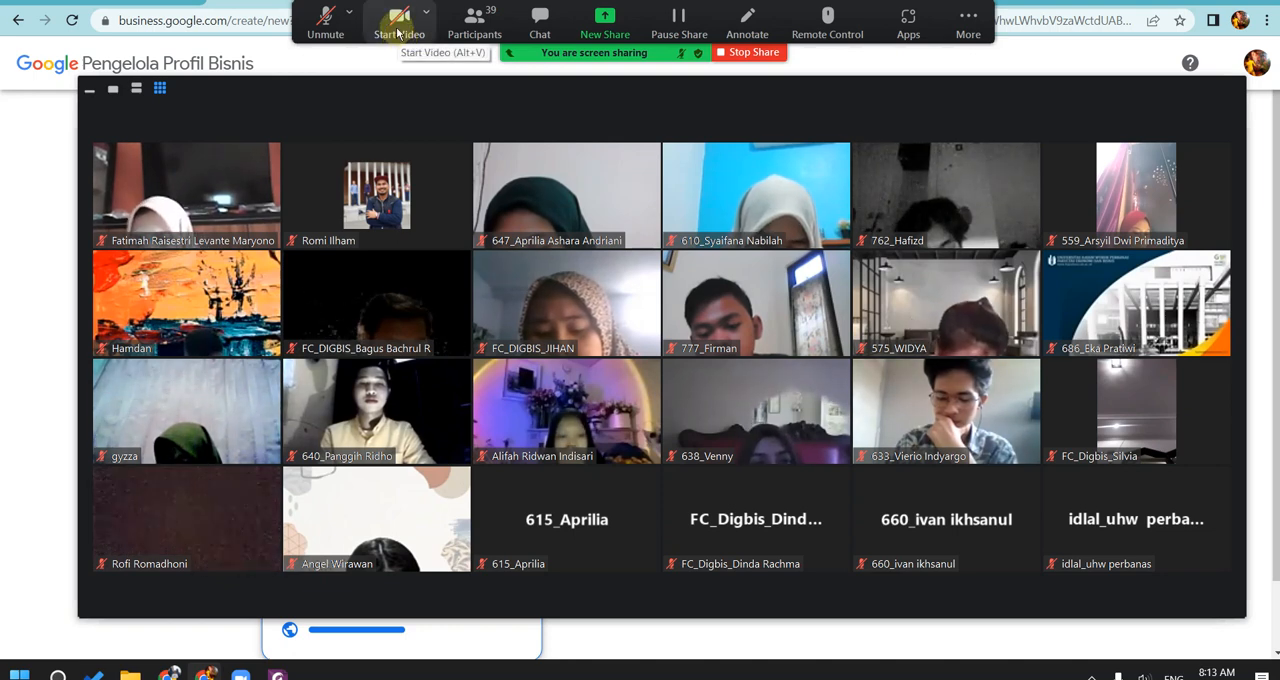
pyautogui.click(398, 34)
pyautogui.click(325, 34)
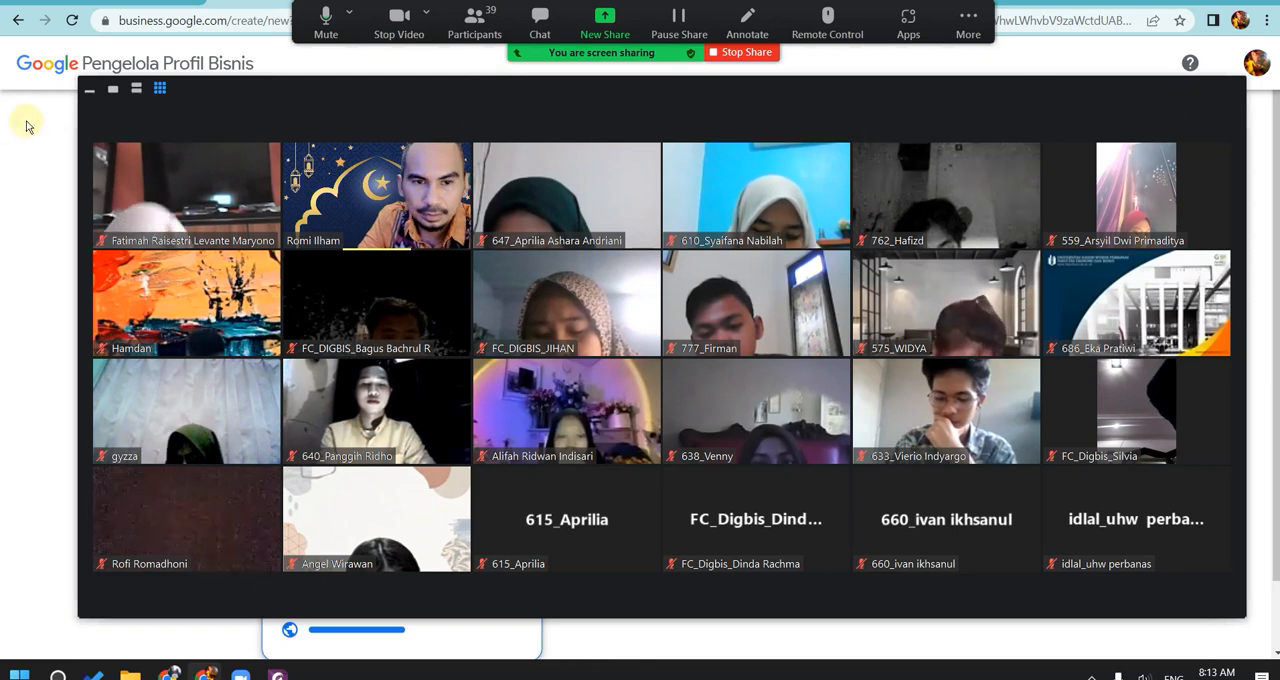
pyautogui.click(88, 90)
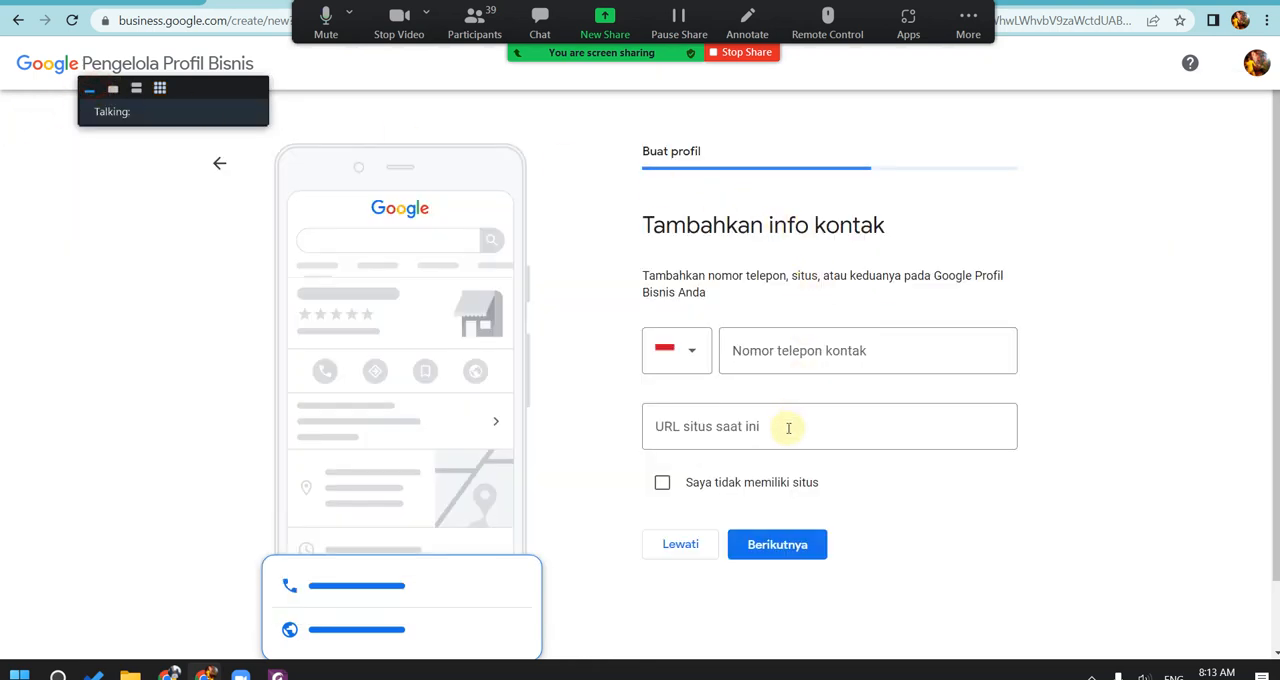
# Step: State that the business has no website, accept updates and recommendations with Ya, and continue to the verification page
pyautogui.click(703, 484)
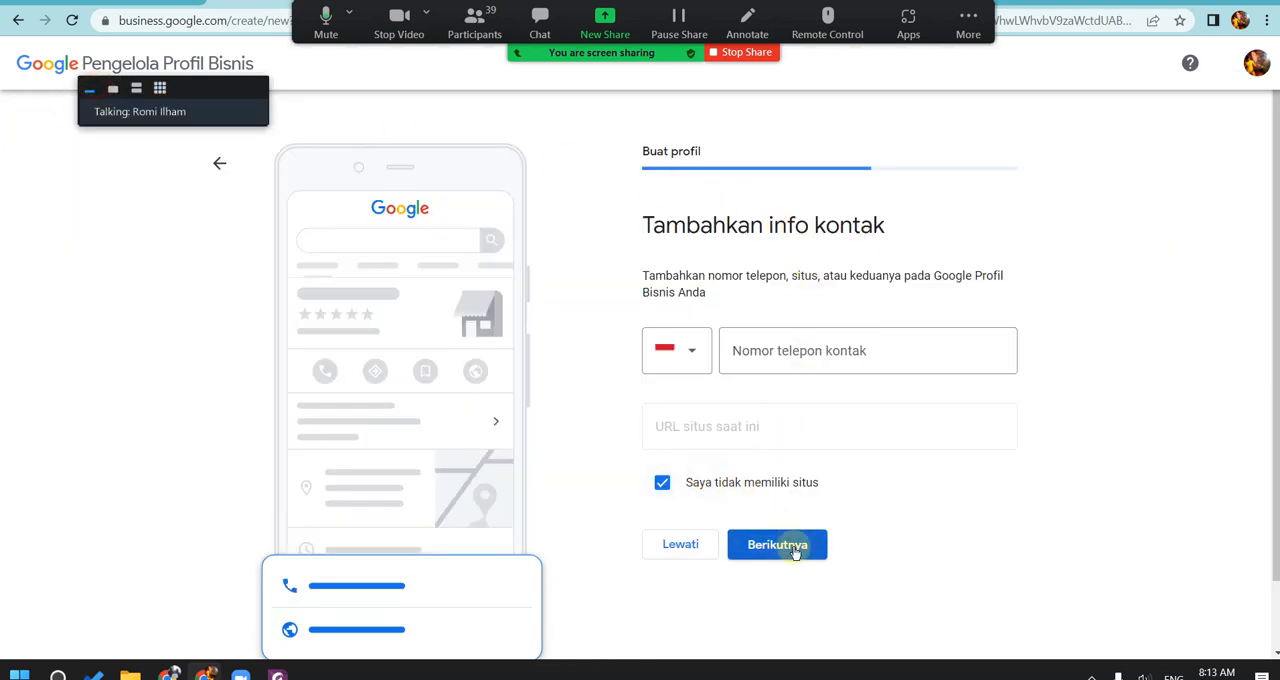
pyautogui.click(793, 547)
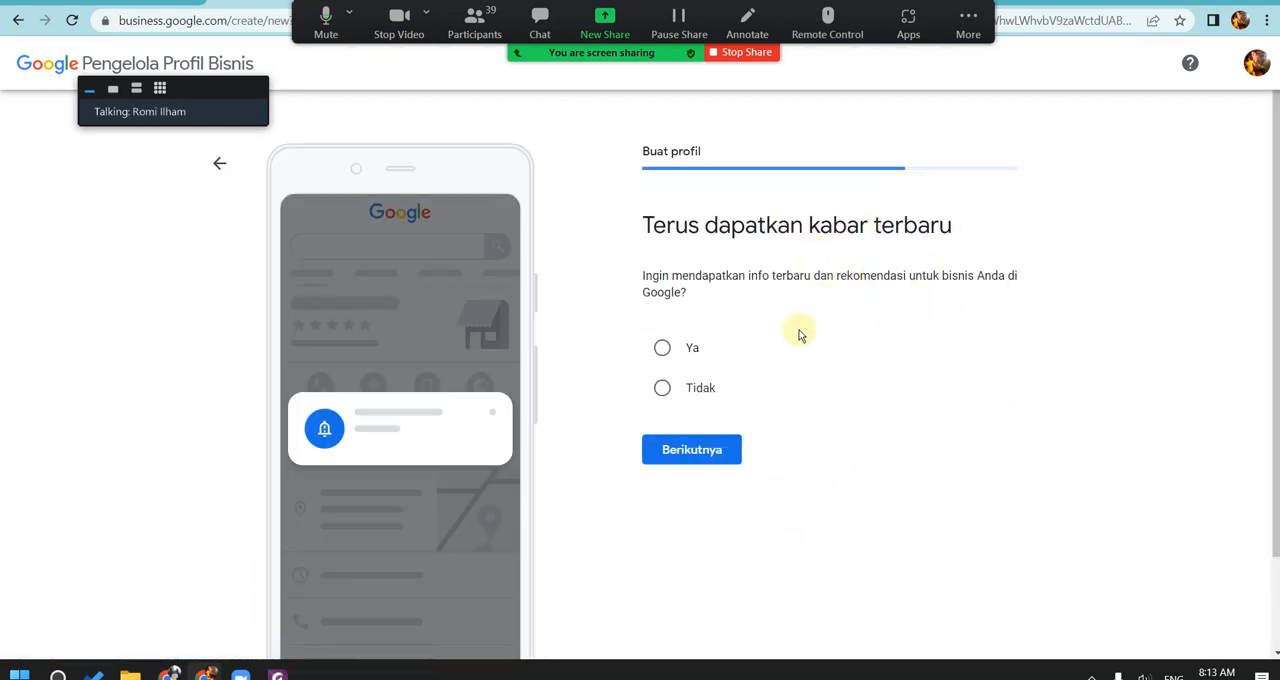
pyautogui.click(676, 354)
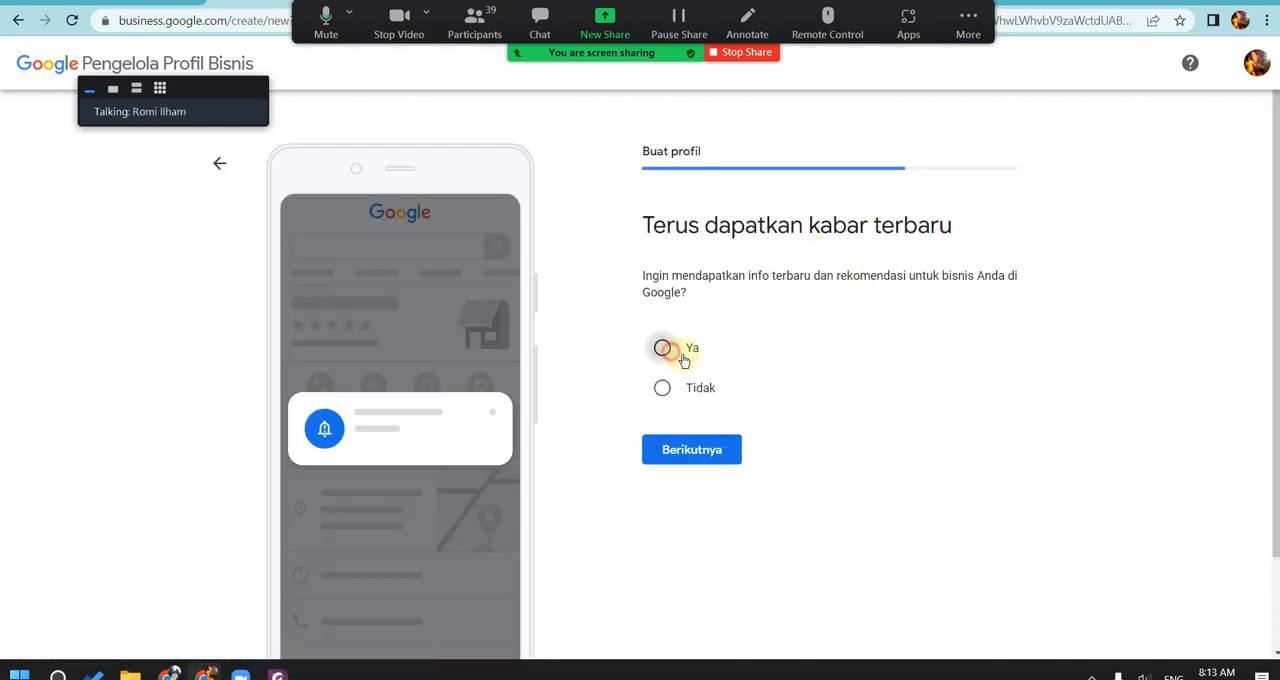
pyautogui.click(718, 464)
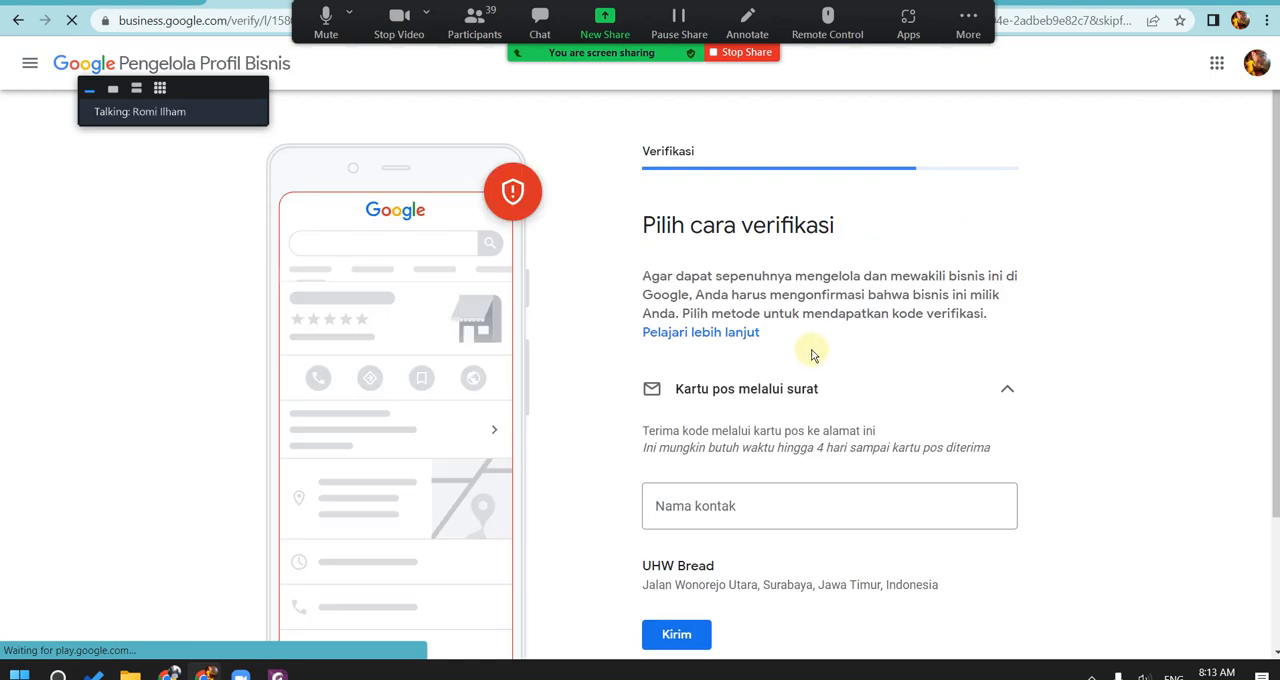
pyautogui.scroll(-3, 784, 443)
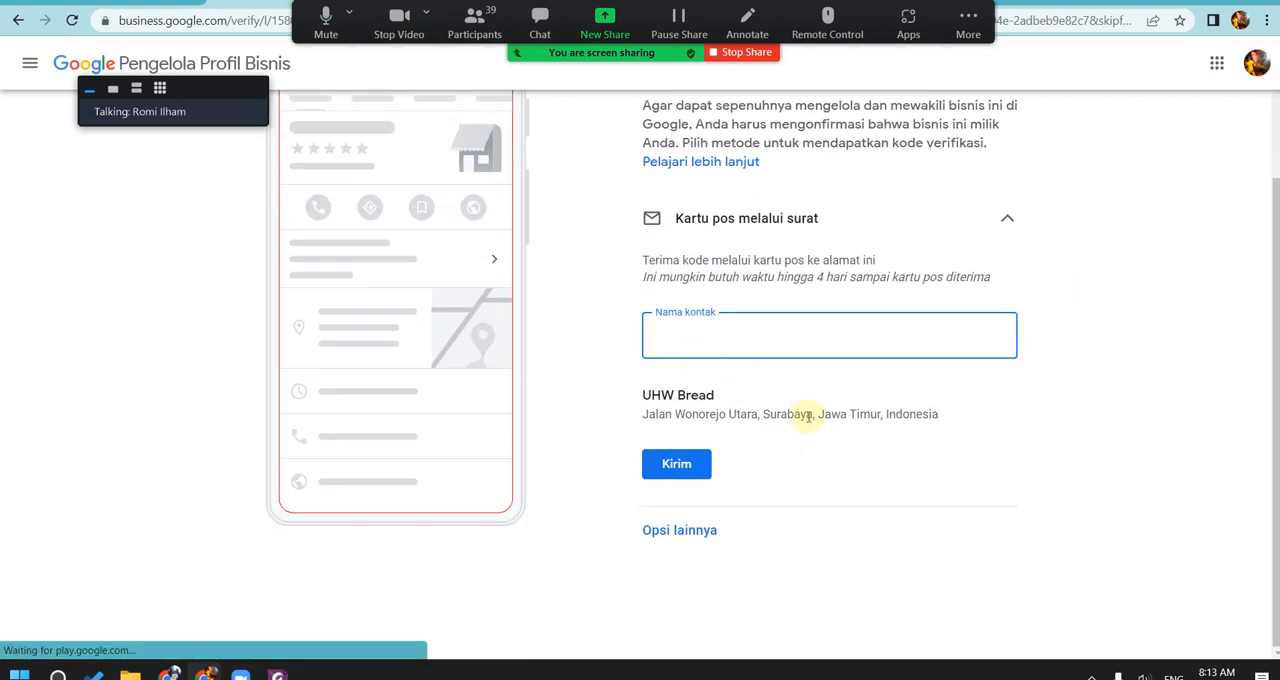
# Step: Review the postcard verification option, expand the other options (Opsi lain) and choose to verify the business with Verifikasi Nanti
pyautogui.scroll(3, 700, 385)
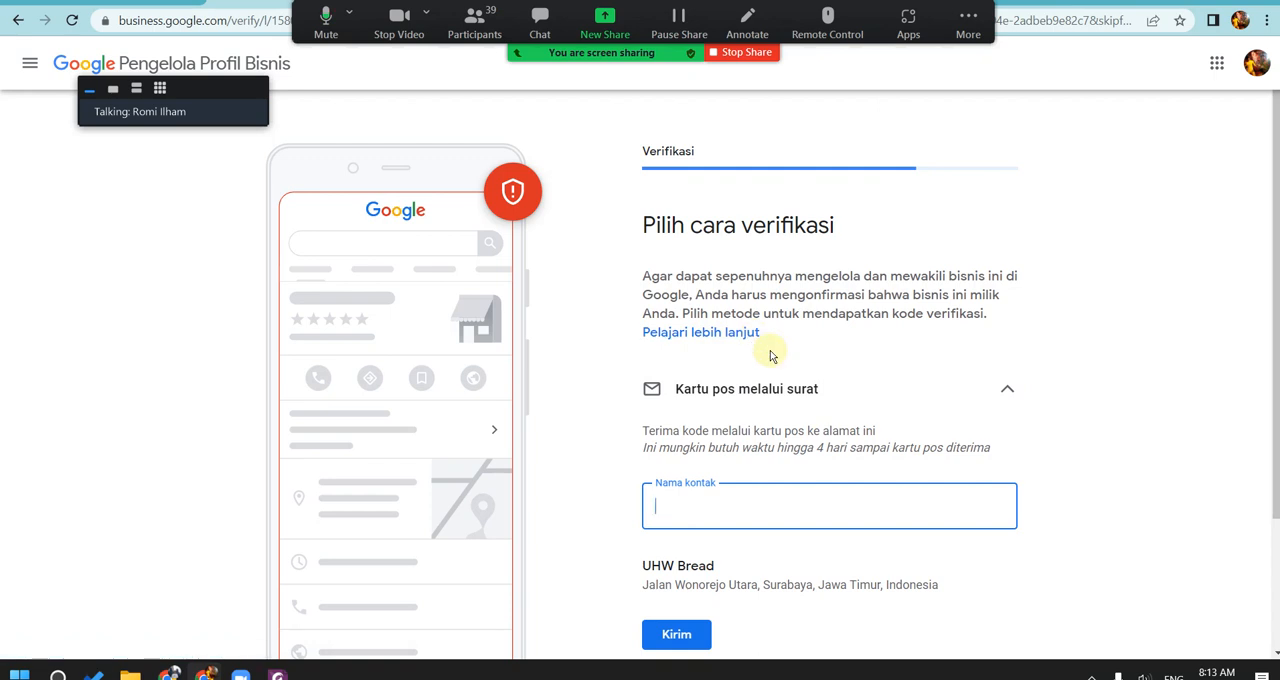
pyautogui.scroll(-3, 784, 347)
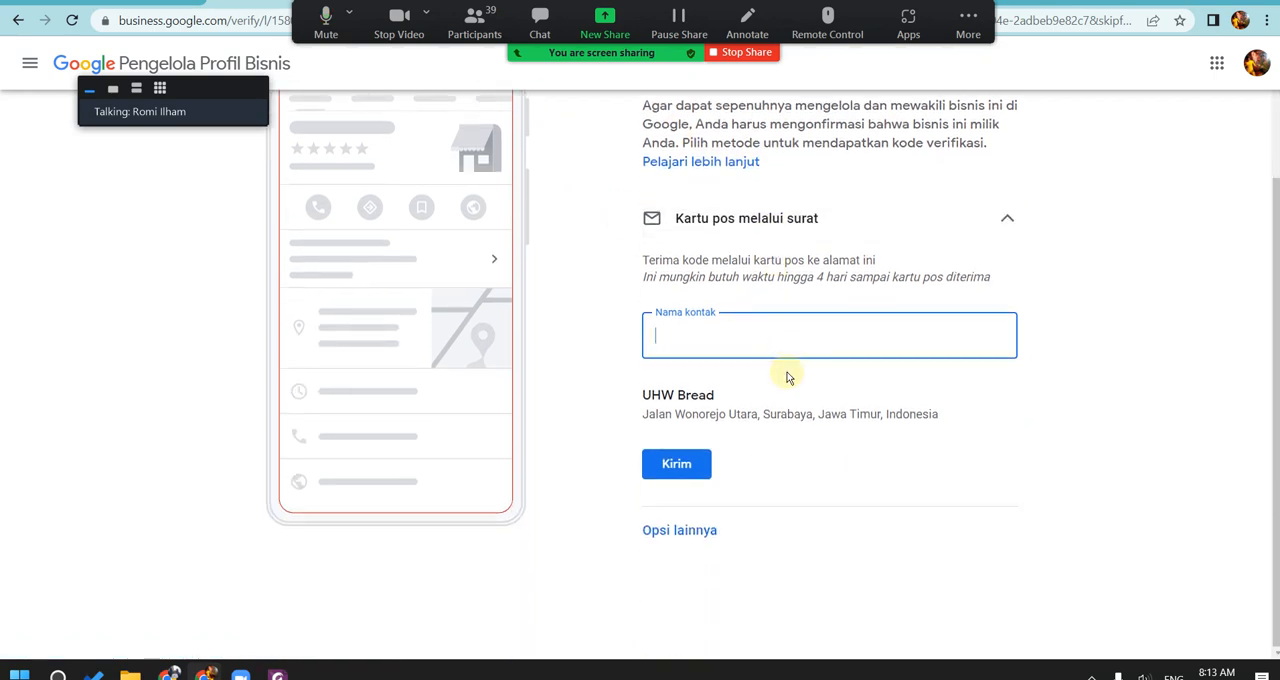
pyautogui.scroll(3, 770, 412)
pyautogui.scroll(-3, 734, 500)
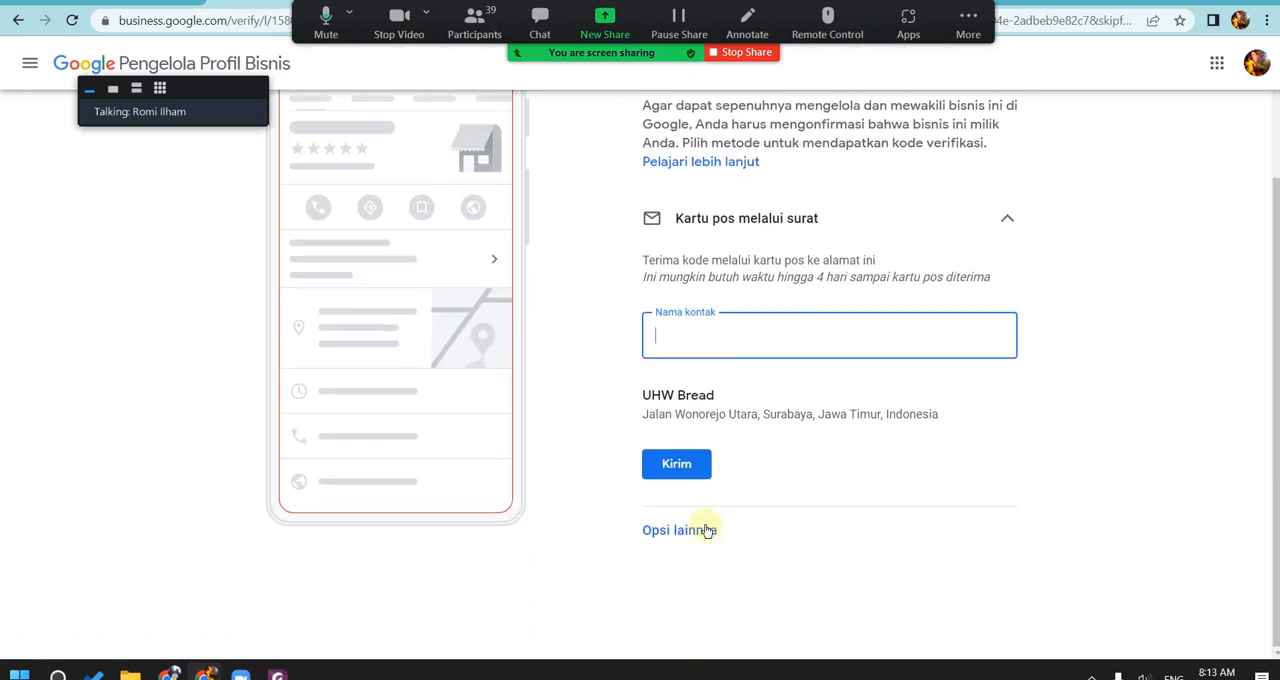
pyautogui.click(706, 530)
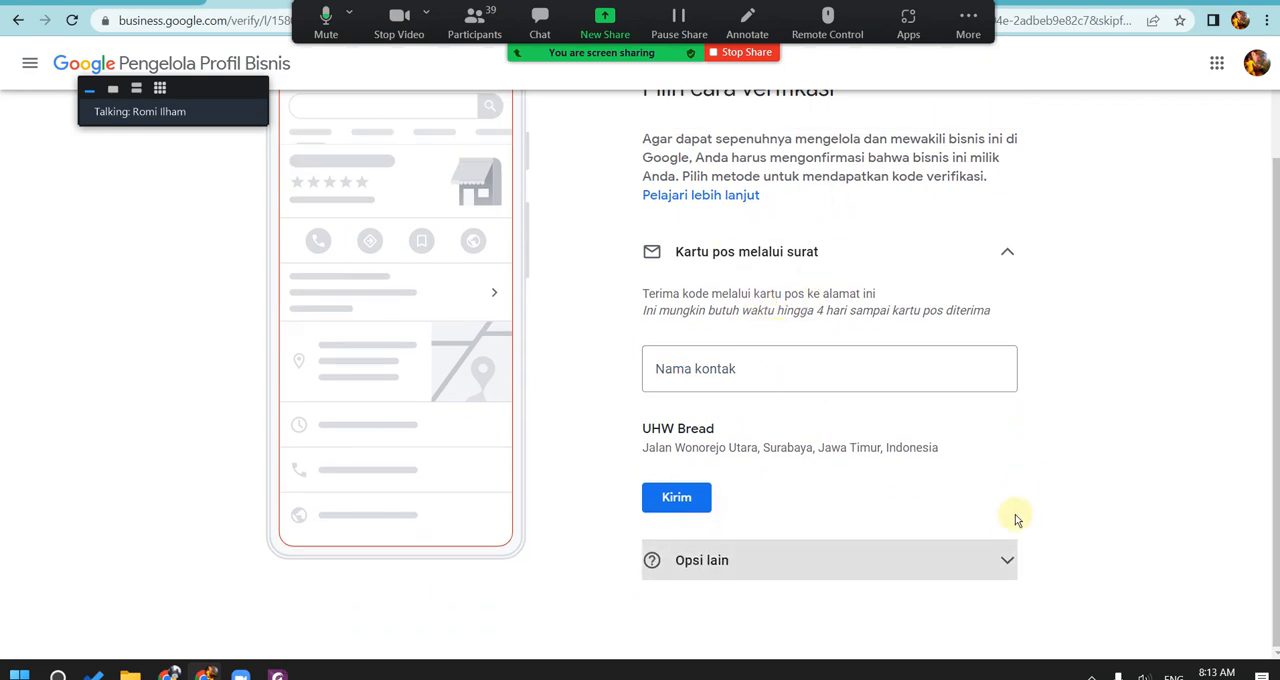
pyautogui.click(1005, 558)
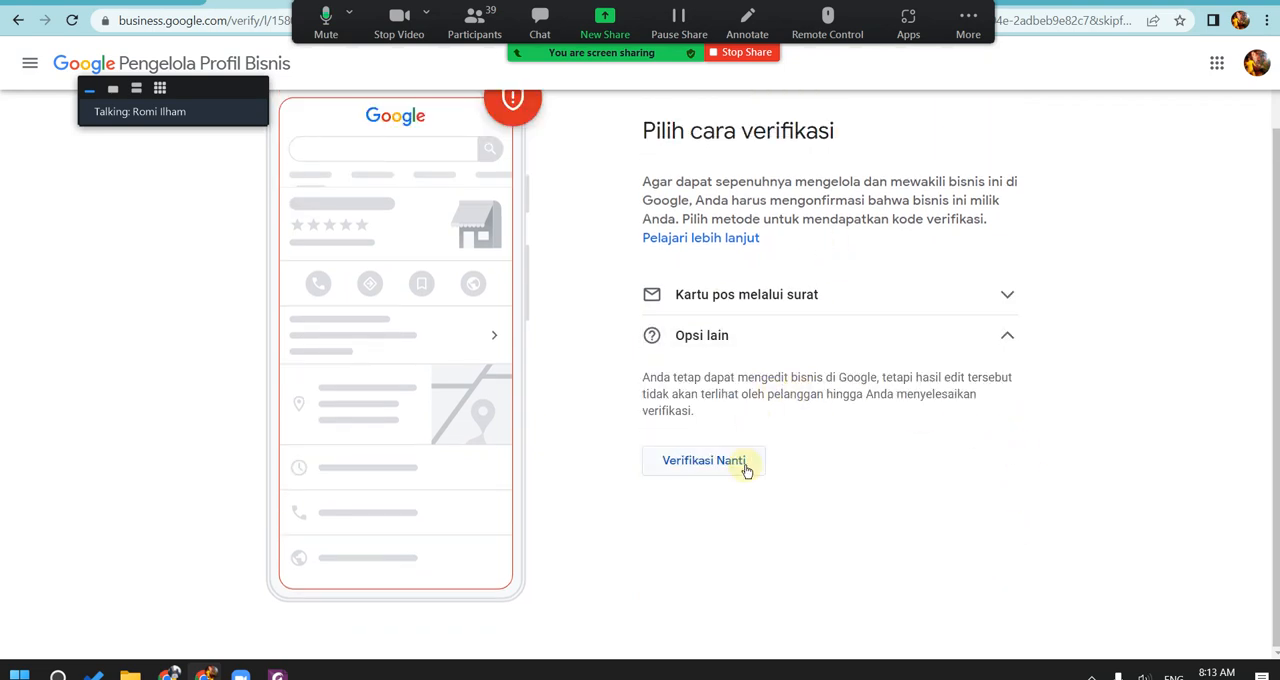
pyautogui.click(745, 468)
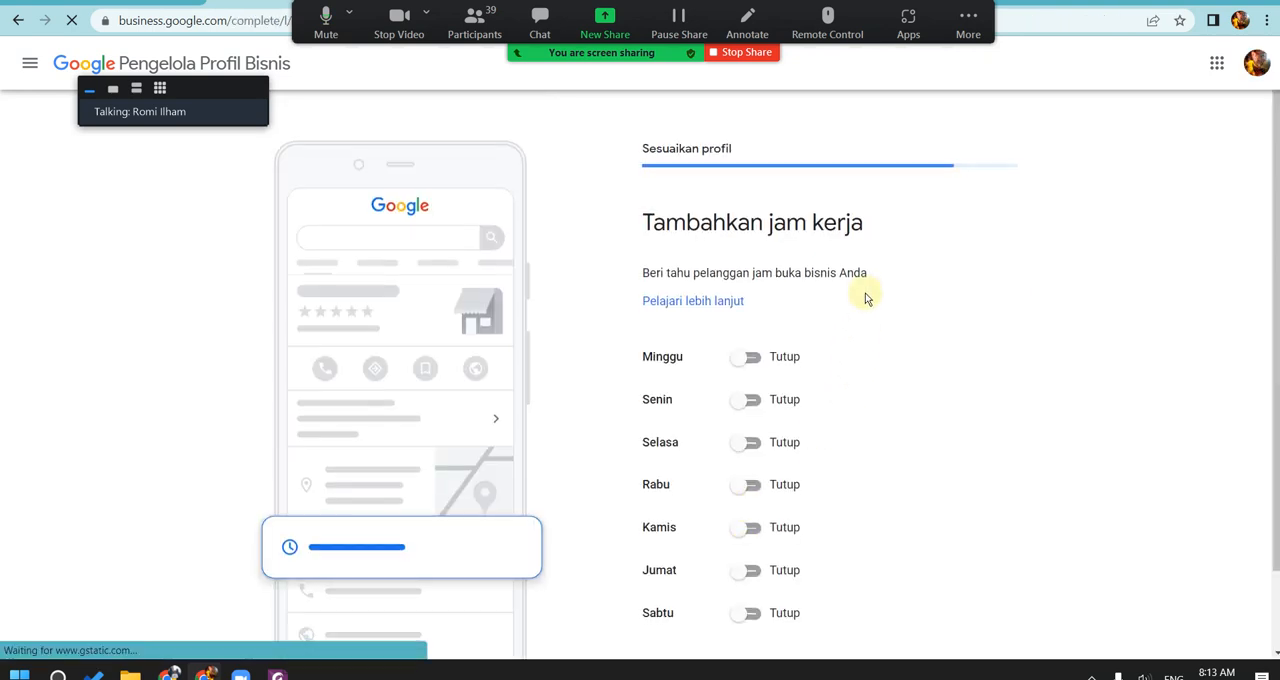
# Step: Set Minggu as open from 08.00 to 19.00, and continue past the messaging page with Menerima Pesan enabled
pyautogui.scroll(-1, 790, 292)
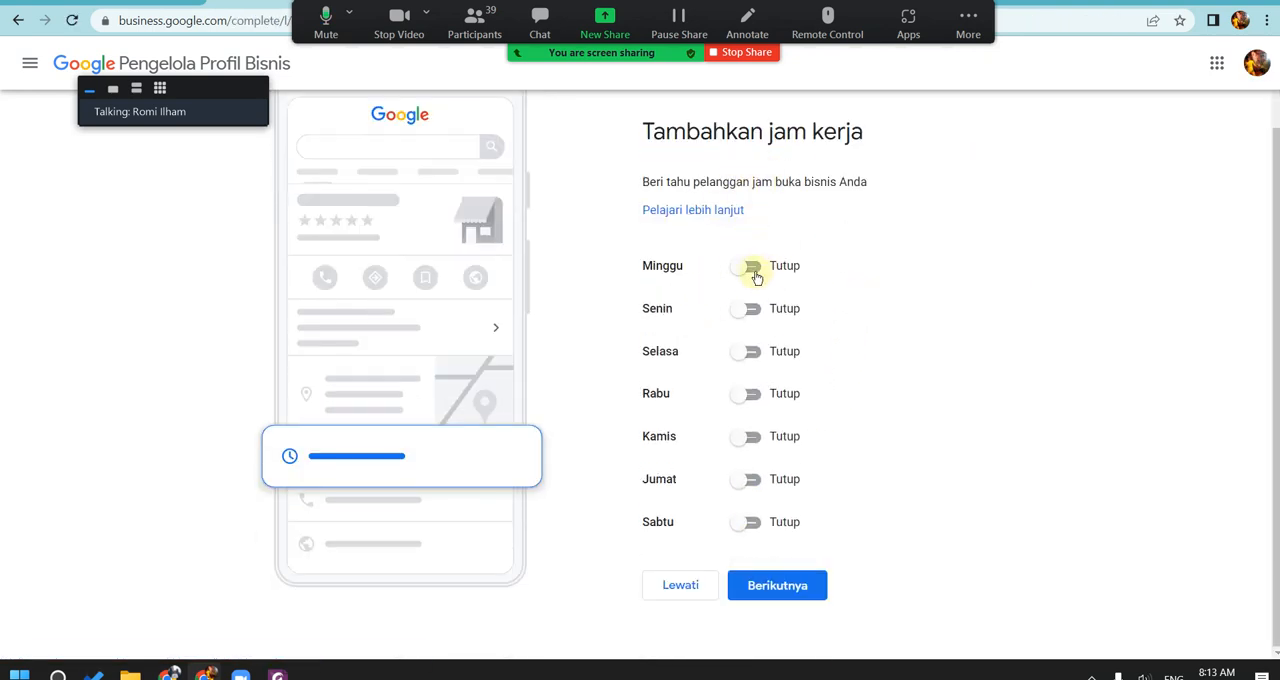
pyautogui.click(752, 272)
pyautogui.click(710, 293)
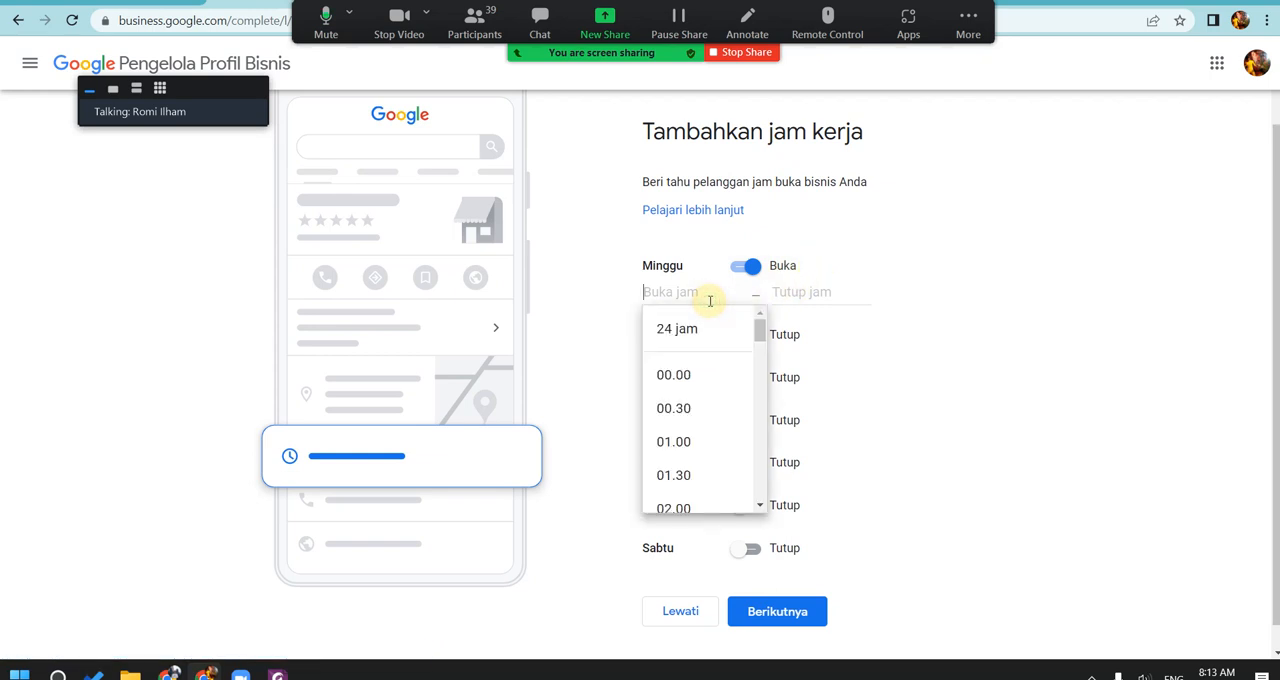
pyautogui.moveTo(760, 343); pyautogui.dragTo(760, 374)
pyautogui.click(716, 500)
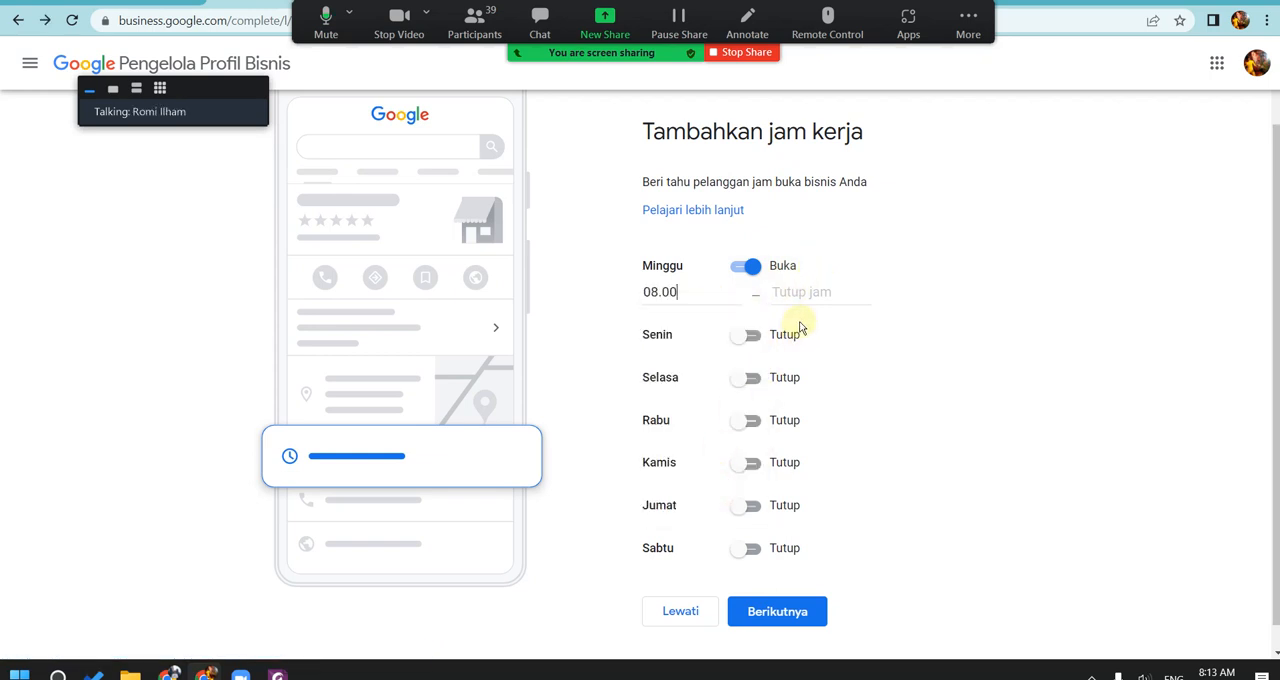
pyautogui.click(800, 300)
pyautogui.moveTo(888, 337); pyautogui.dragTo(893, 465)
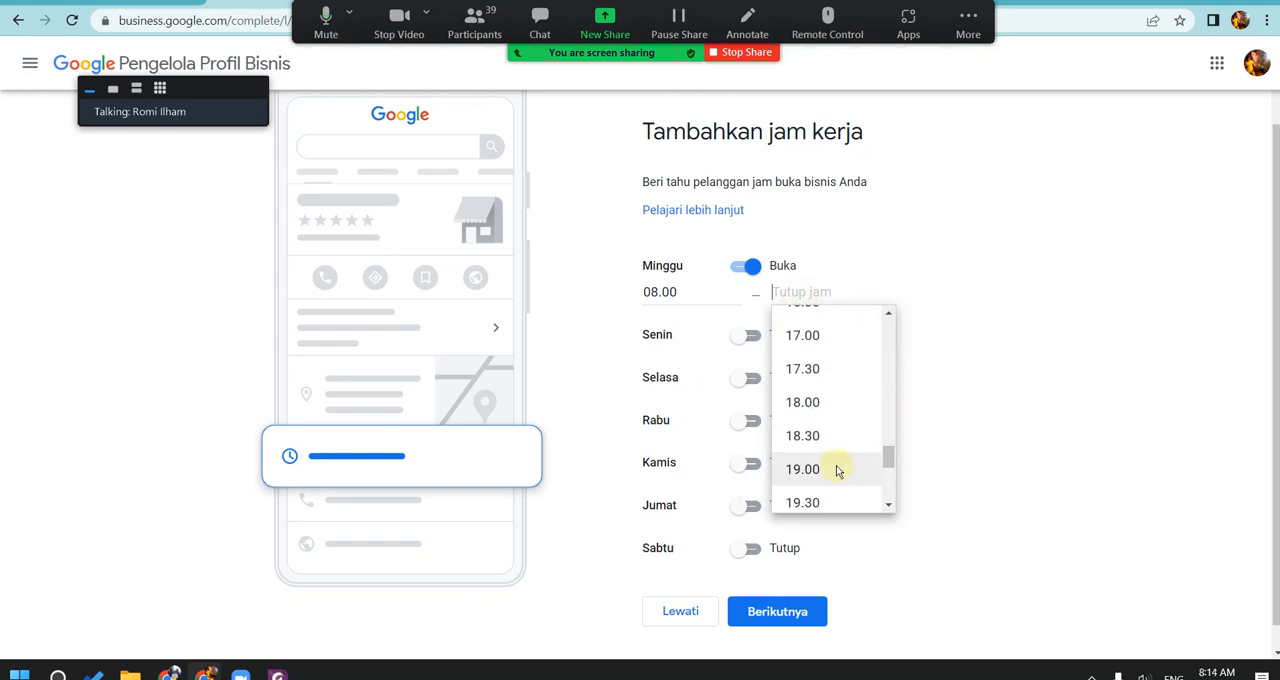
pyautogui.click(837, 466)
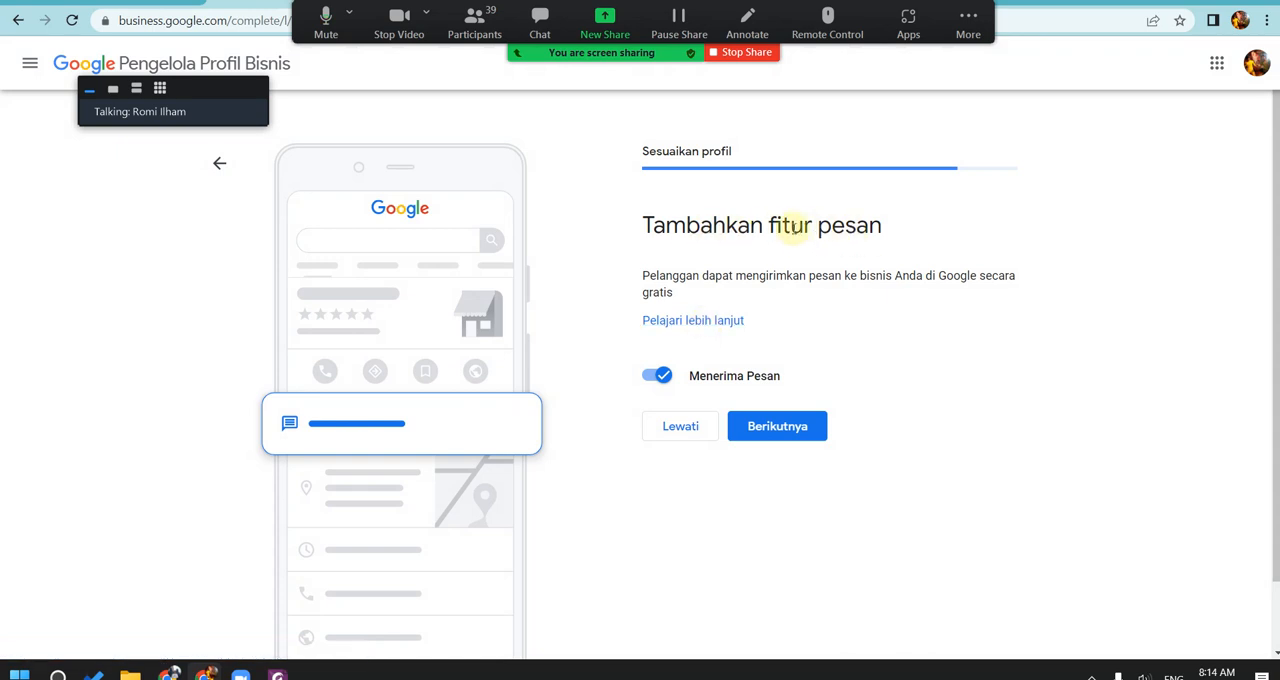
pyautogui.click(790, 424)
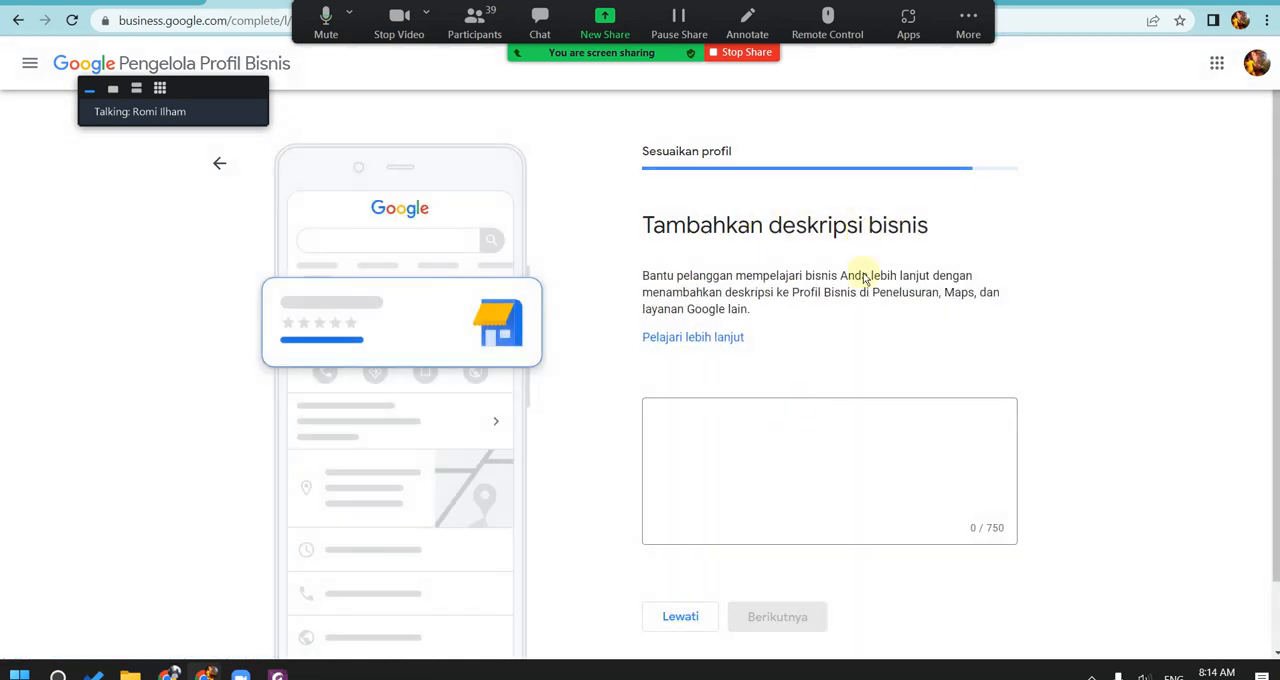
# Step: Enter the business description "UHW Bread menyediakan berbagai macam roti dan jajanan pasar dengan harga murah namun bahan berkualitas" and continue
pyautogui.click(723, 451)
pyautogui.write('U')
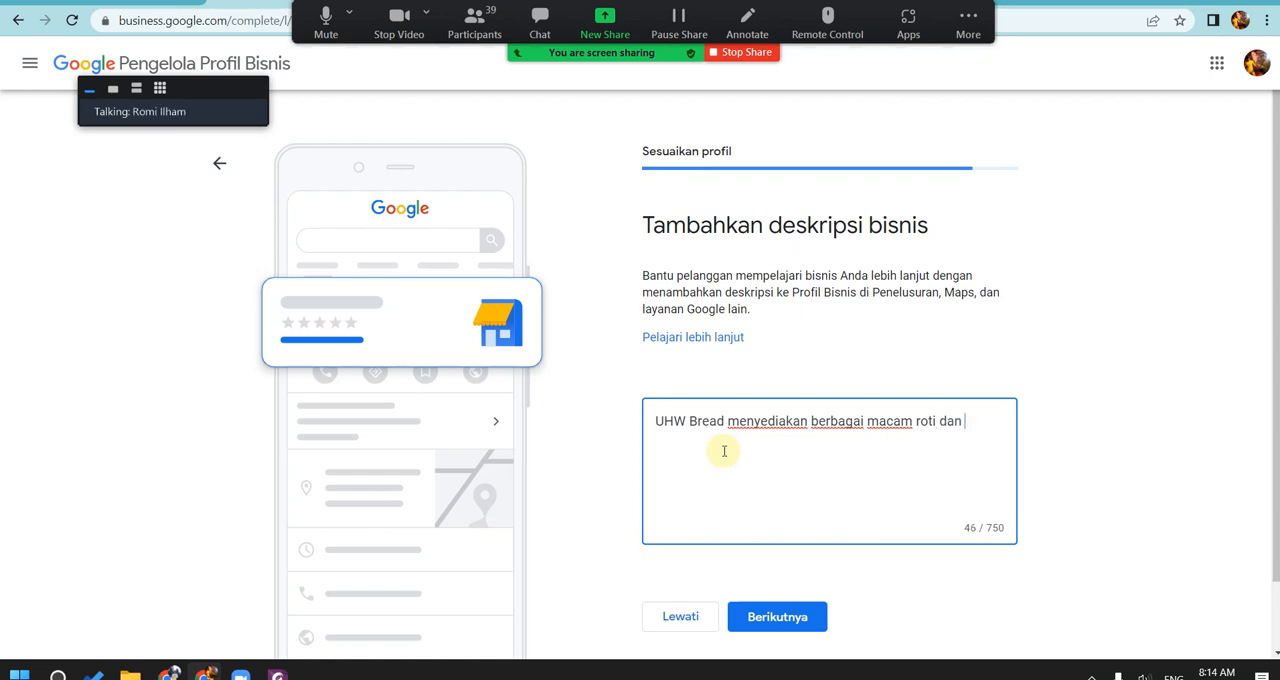
pyautogui.write('n pasar')
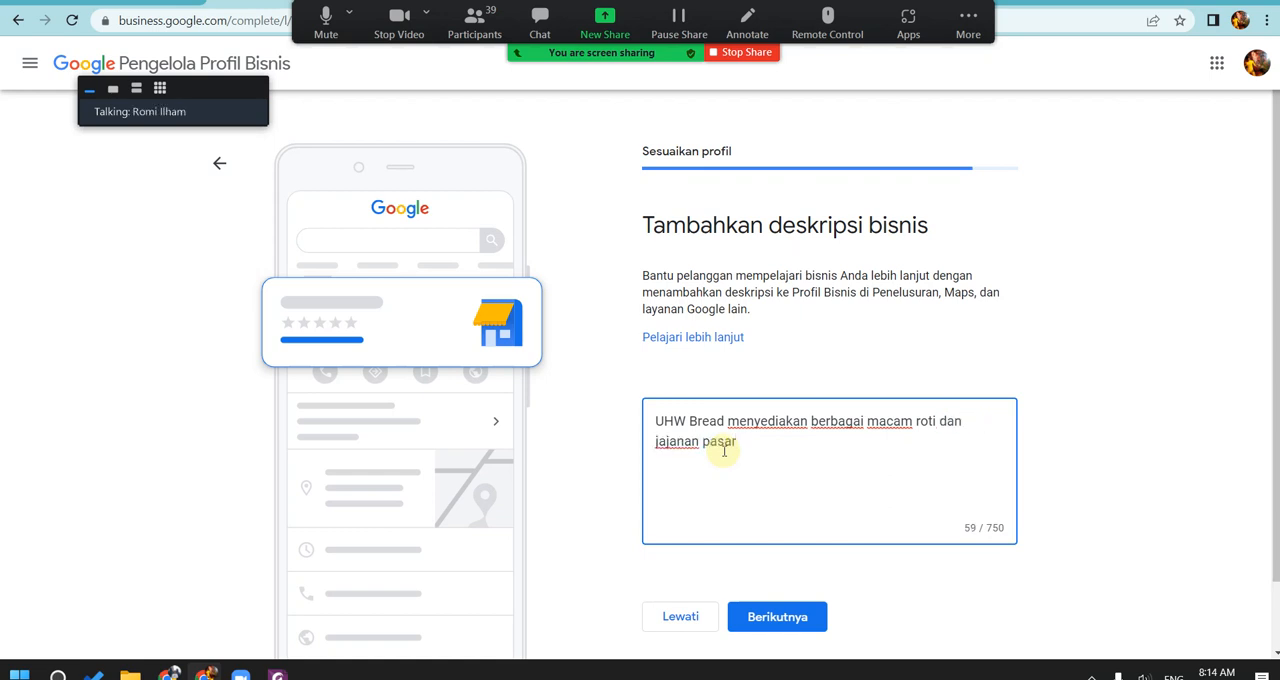
pyautogui.write(' deng')
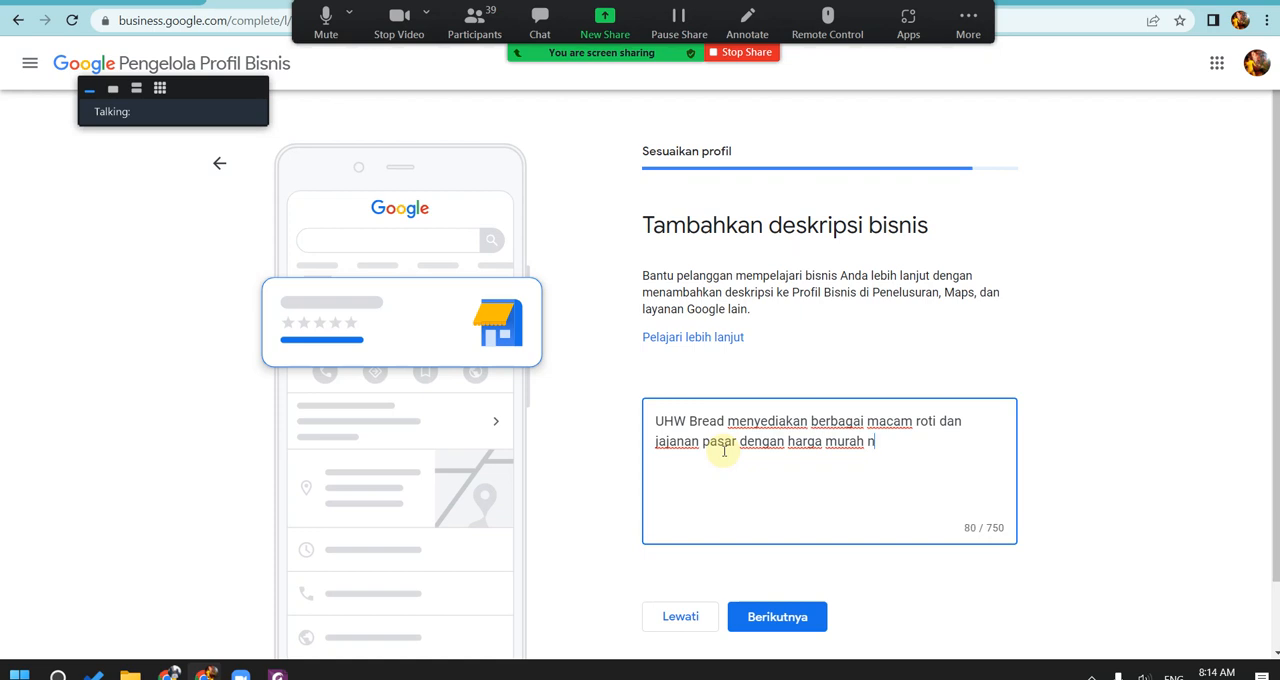
pyautogui.write('an harga murah n')
pyautogui.hotkey('ctrl', 'shift', 'Left')
pyautogui.press('Right')
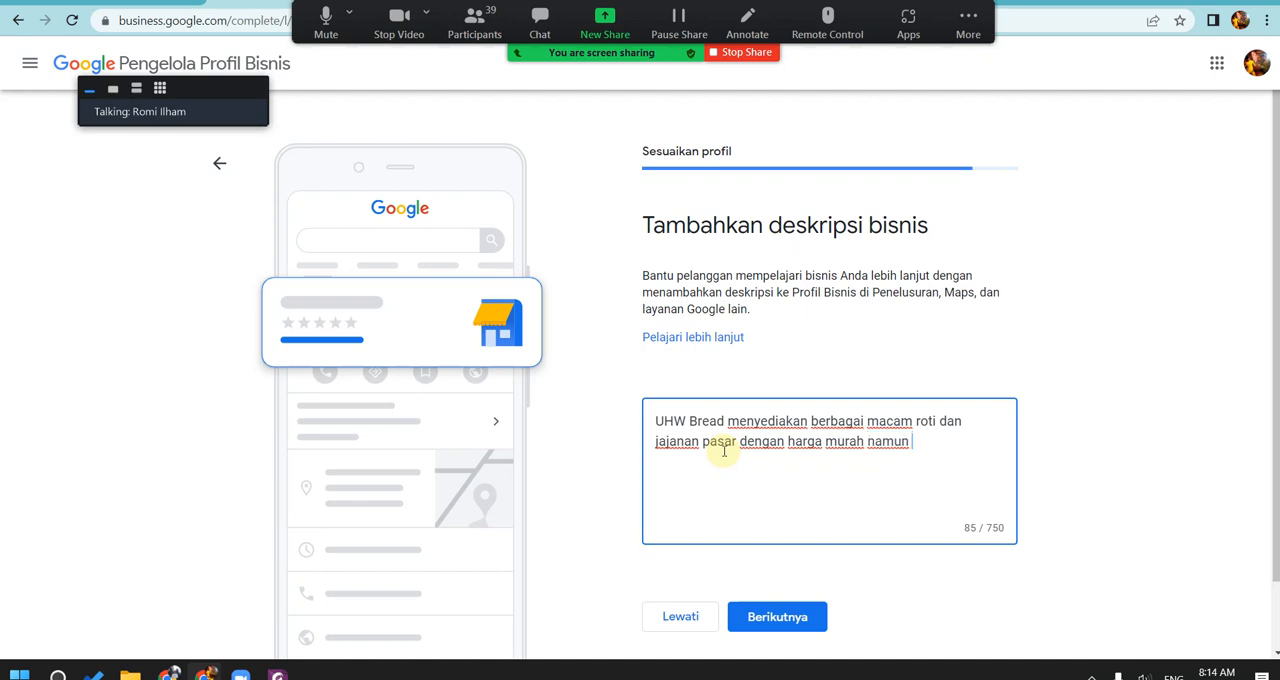
pyautogui.write('bahan berkualitas')
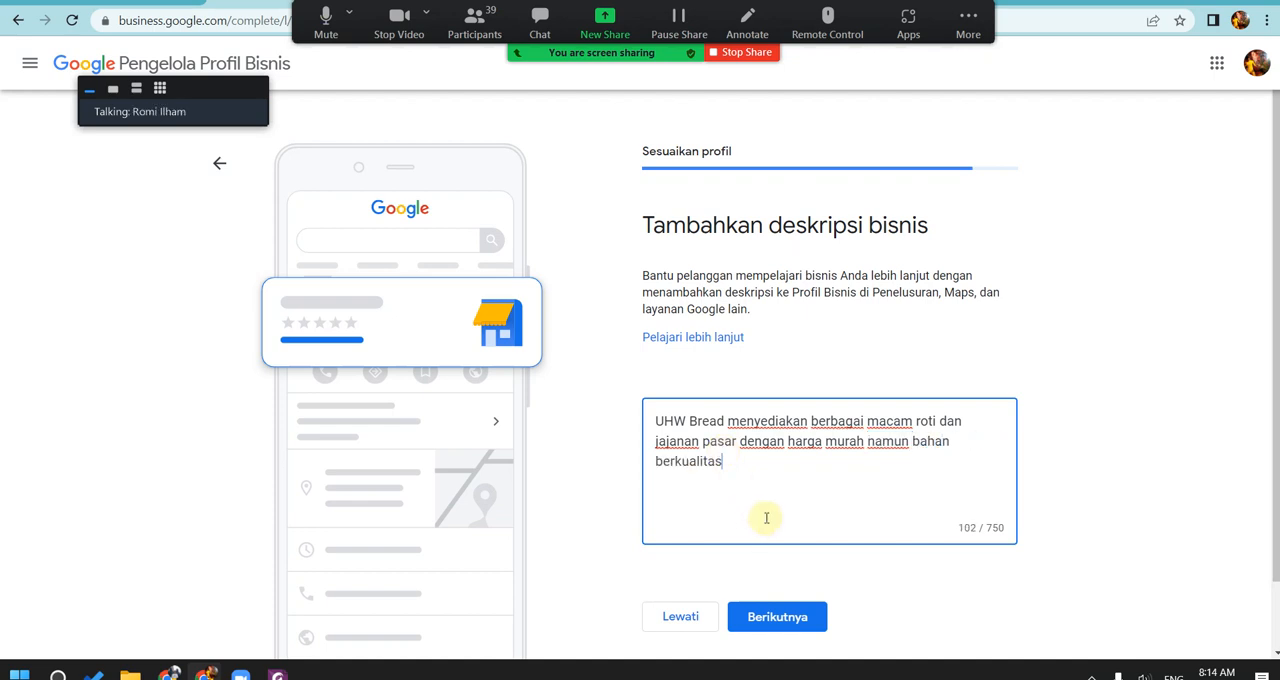
pyautogui.click(810, 619)
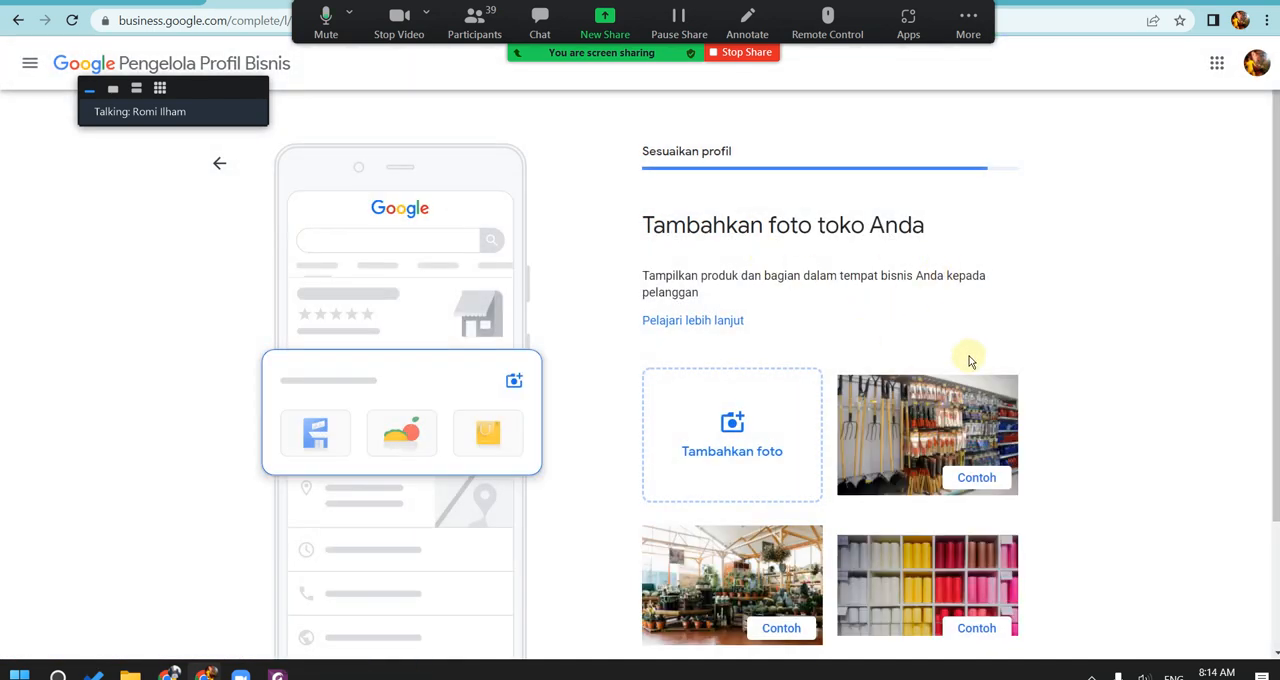
# Step: Skip the store photos and the Google Ads offer, and finish the profile setup with Lanjutkan
pyautogui.scroll(-2, 1060, 278)
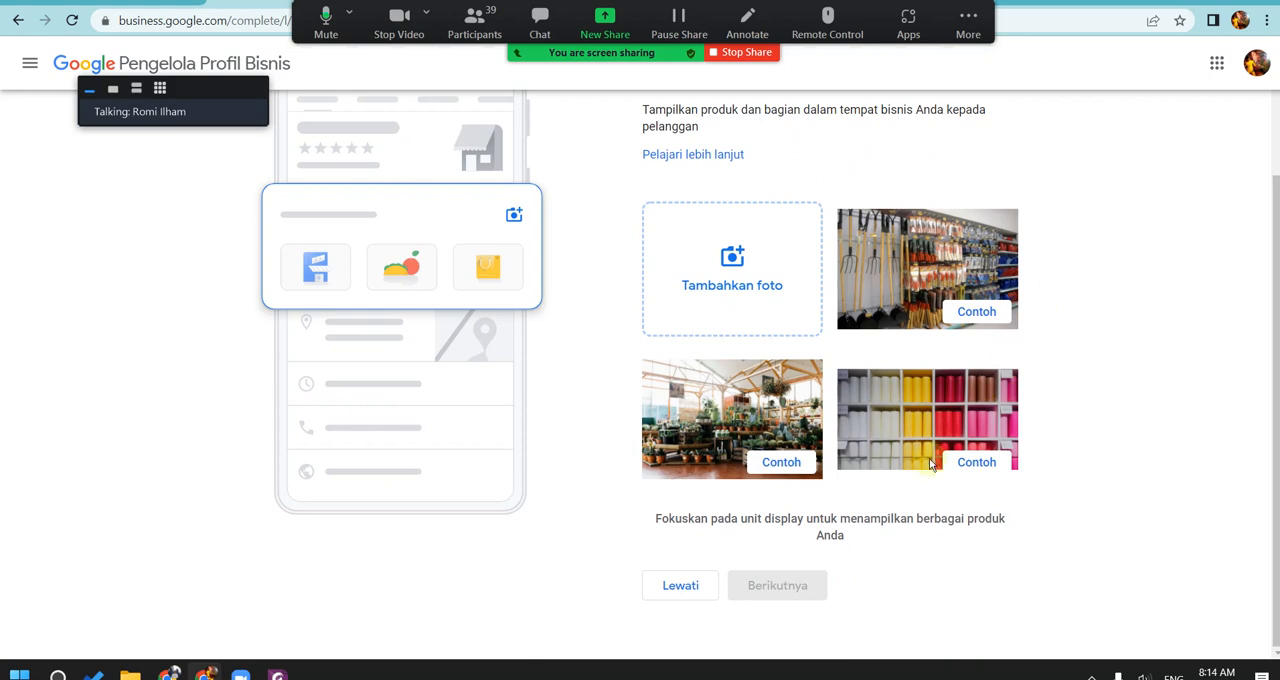
pyautogui.scroll(2, 955, 357)
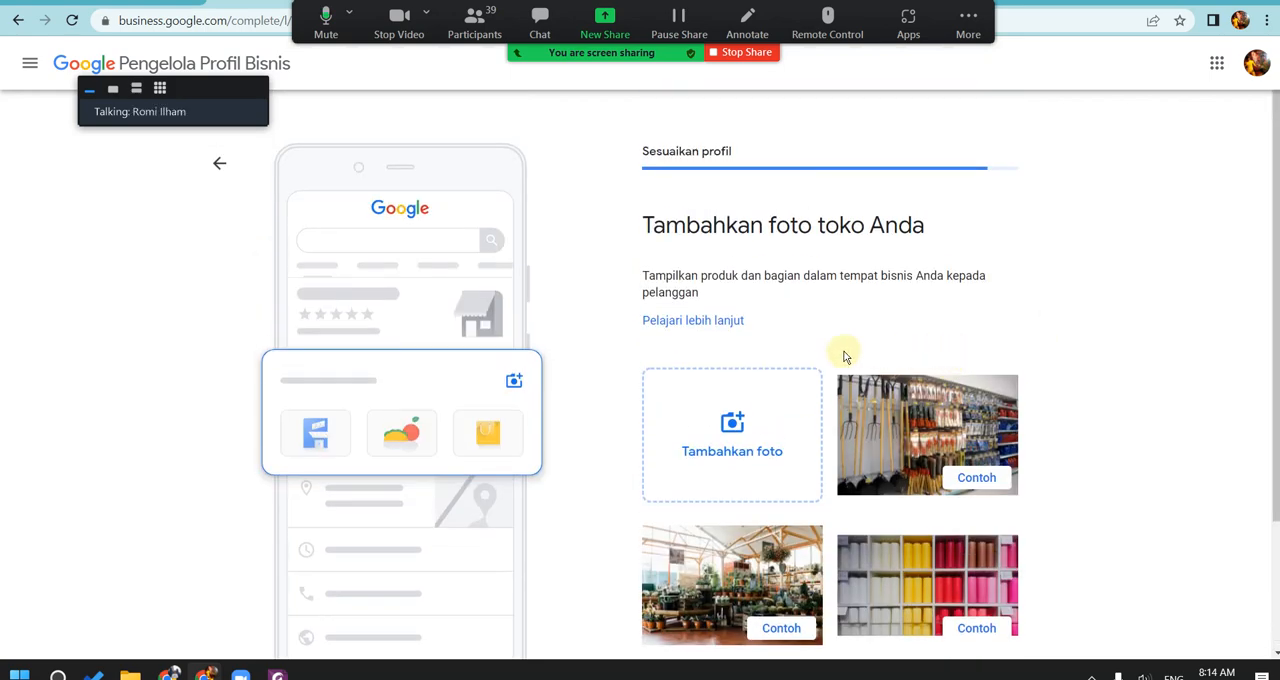
pyautogui.scroll(-2, 772, 470)
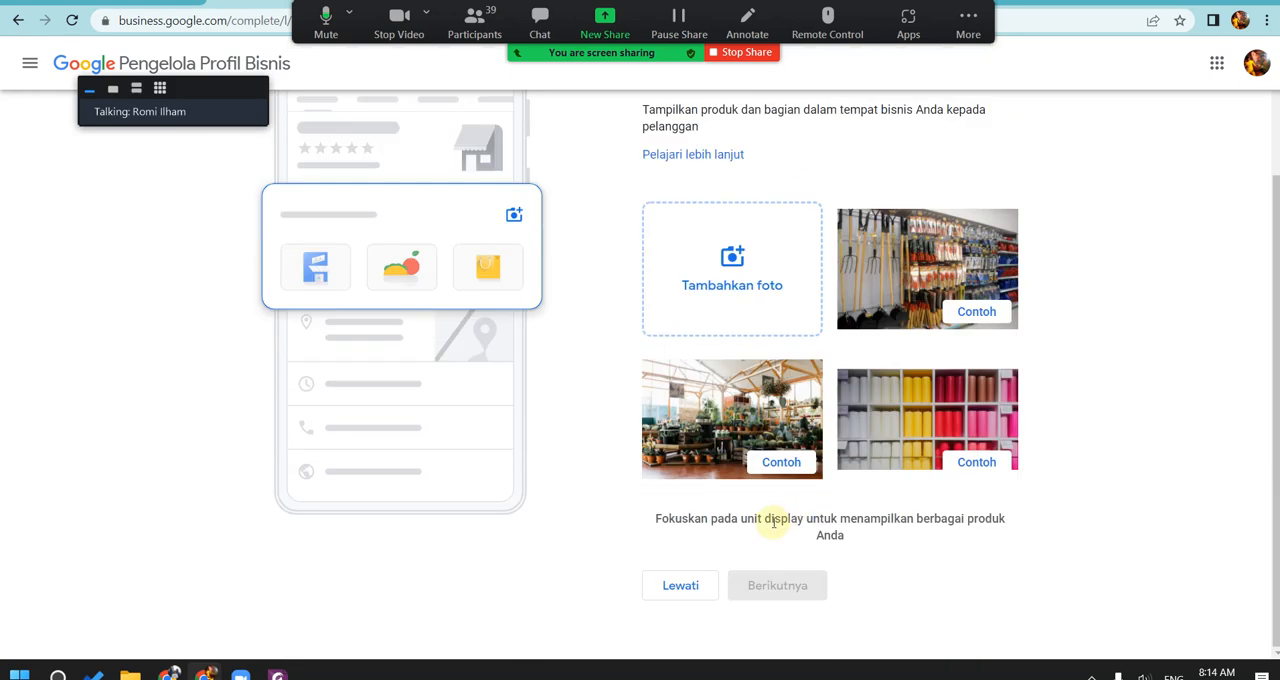
pyautogui.click(679, 588)
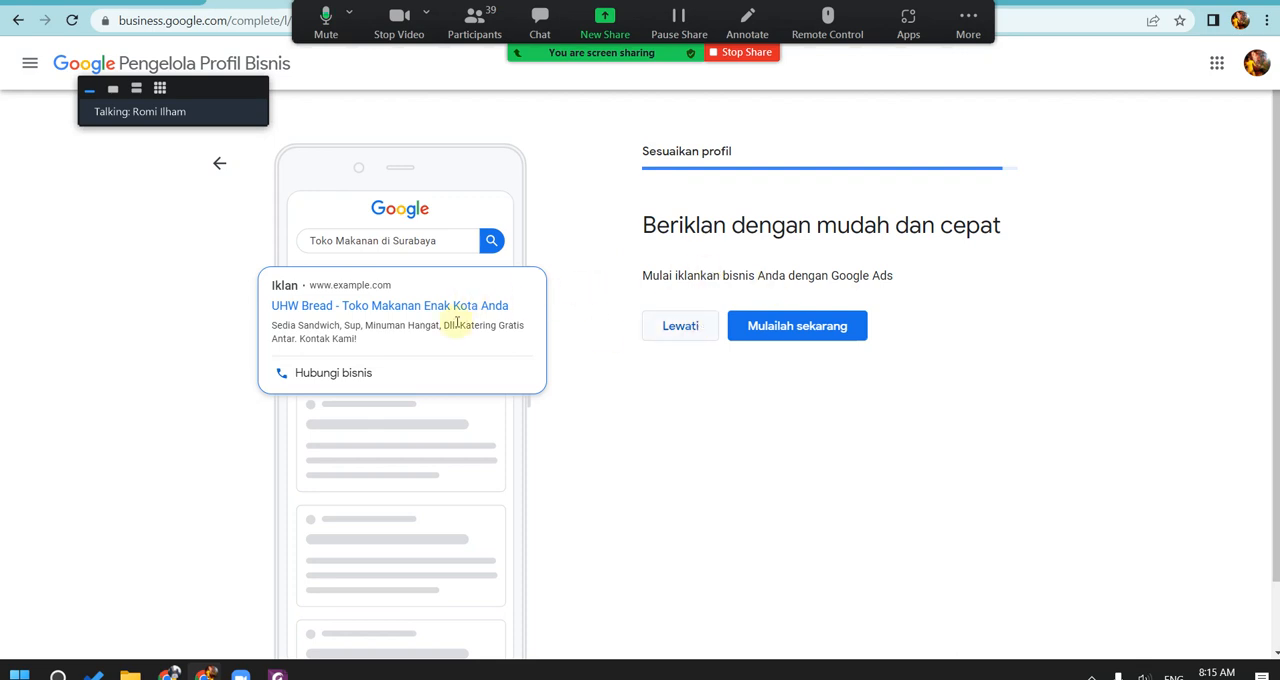
pyautogui.click(683, 338)
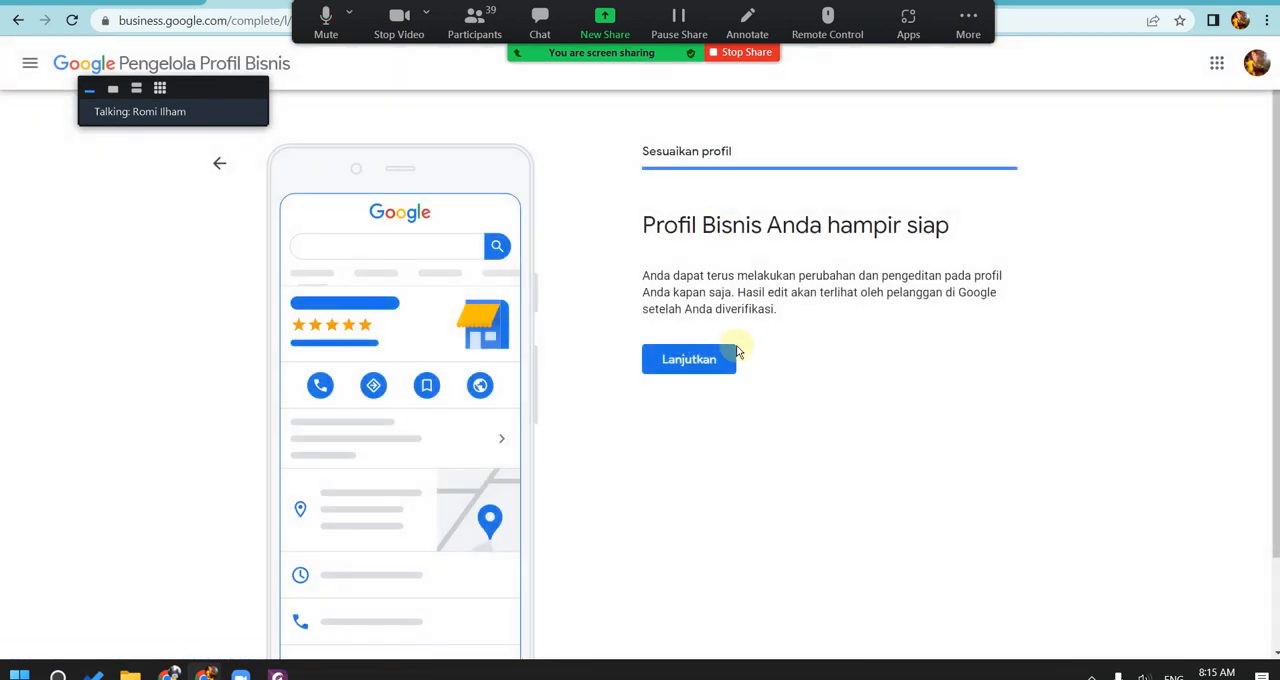
pyautogui.click(726, 357)
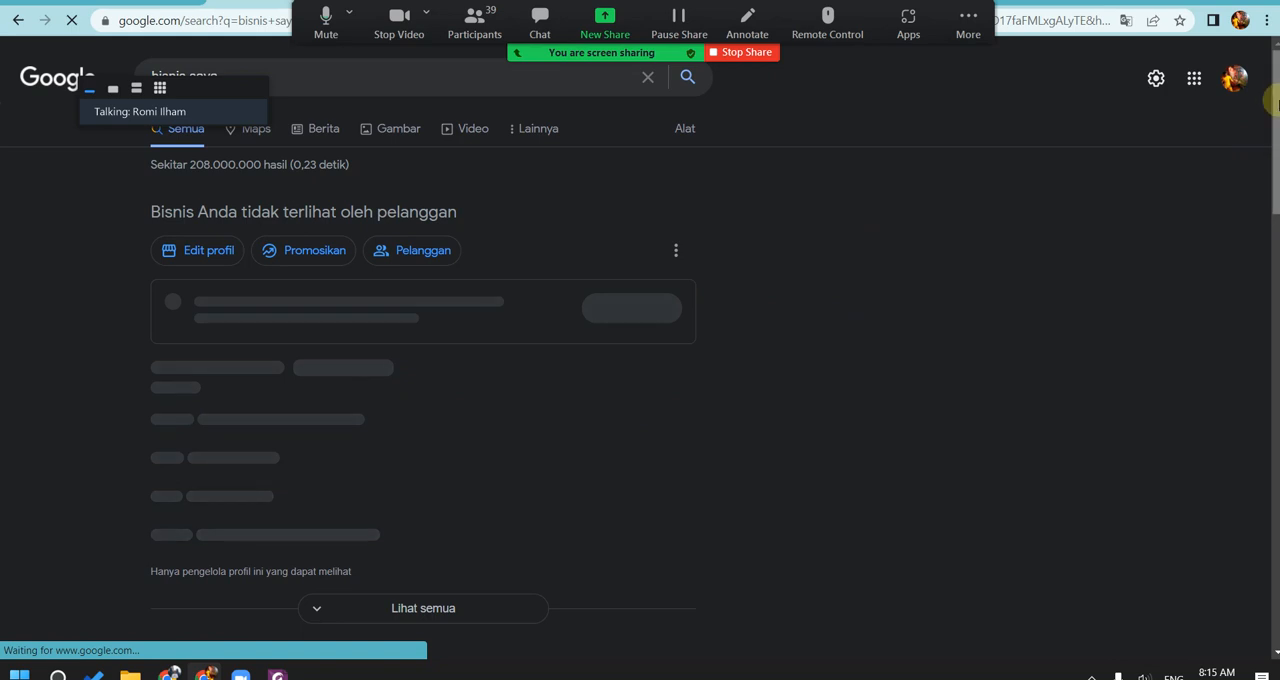
# Step: Examine UHW Bread's visibility status and profile details in the search results, moving the meeting's floating speaker panel out of the way
pyautogui.moveTo(1278, 101)
pyautogui.mouseDown()
pyautogui.moveTo(1271, 130)
pyautogui.moveTo(1267, 111)
pyautogui.mouseUp()
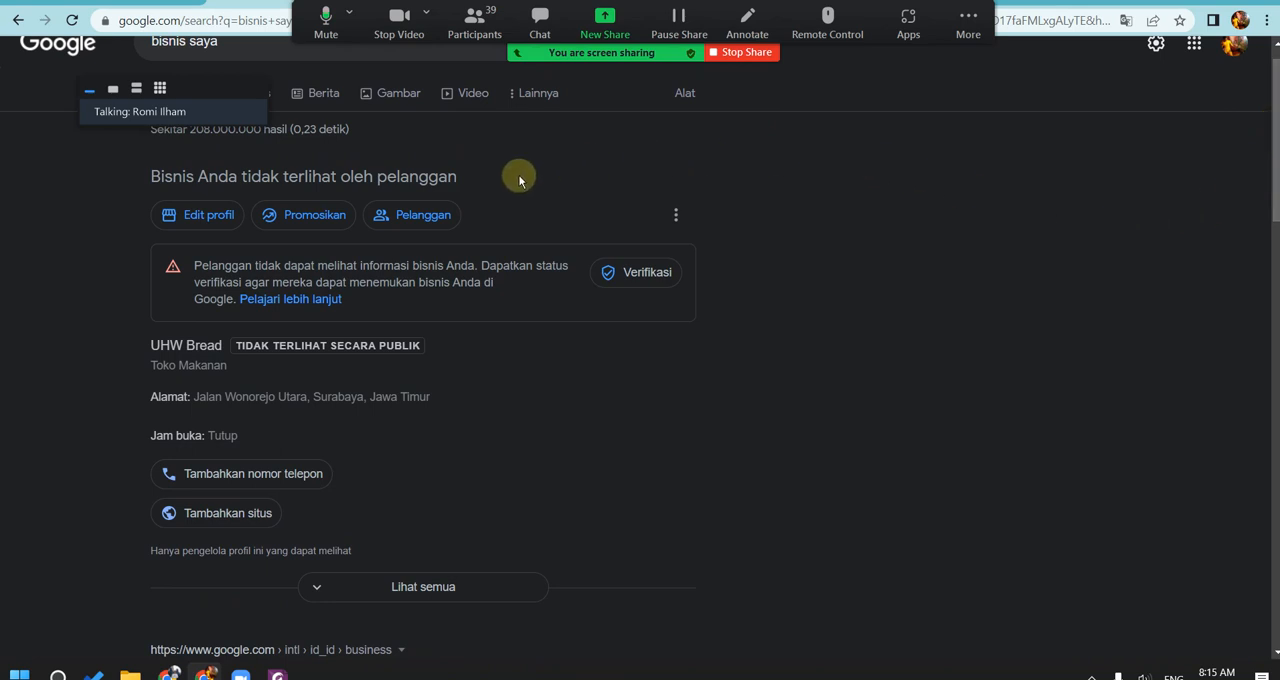
pyautogui.moveTo(205, 87); pyautogui.dragTo(1153, 92)
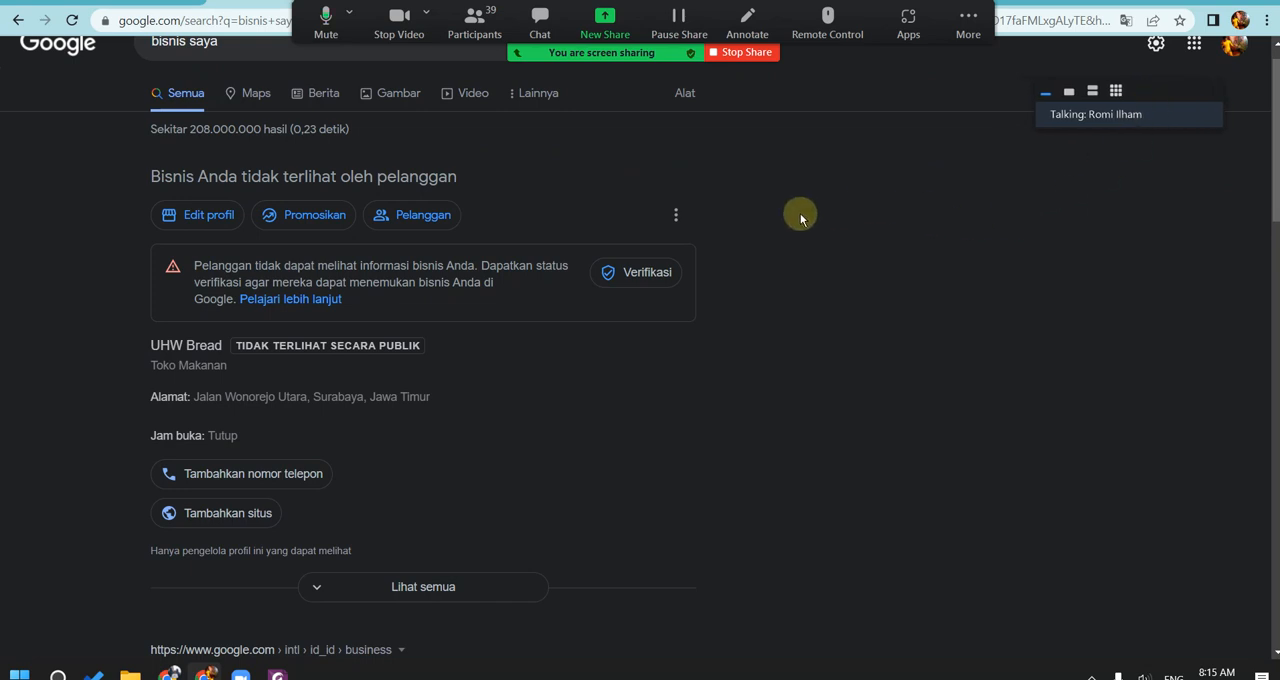
pyautogui.scroll(-3, 670, 290)
pyautogui.scroll(3, 581, 329)
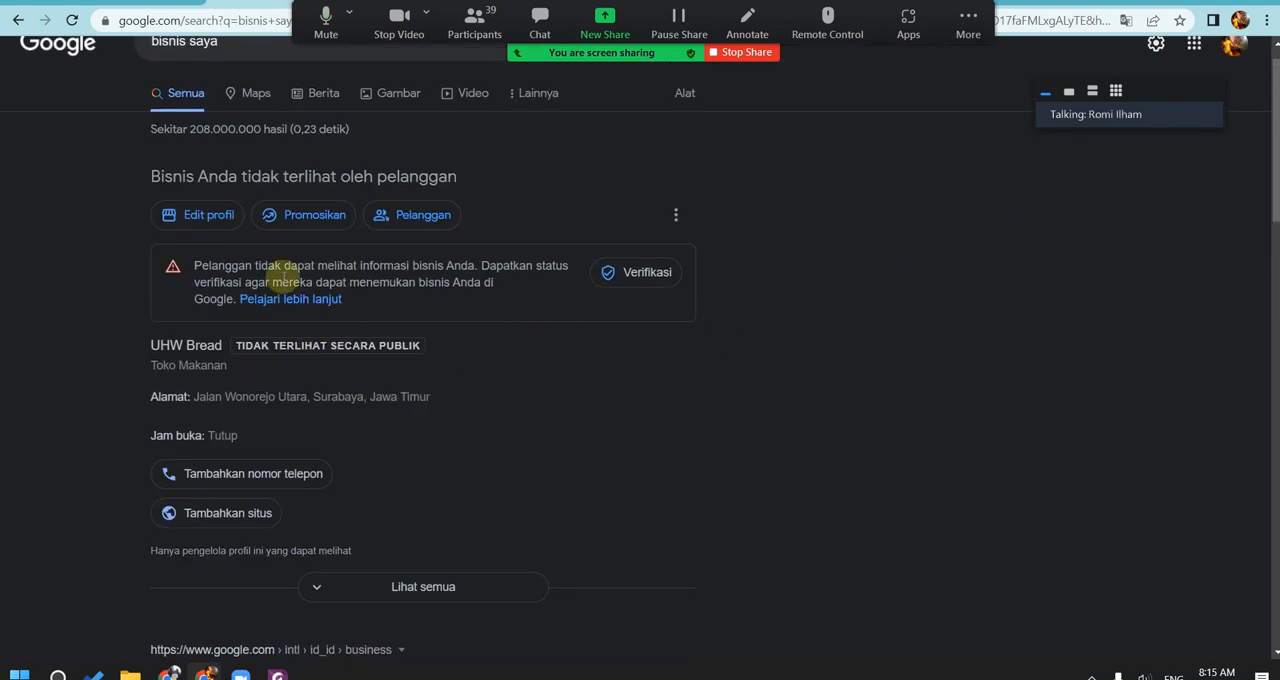
pyautogui.scroll(1, 740, 297)
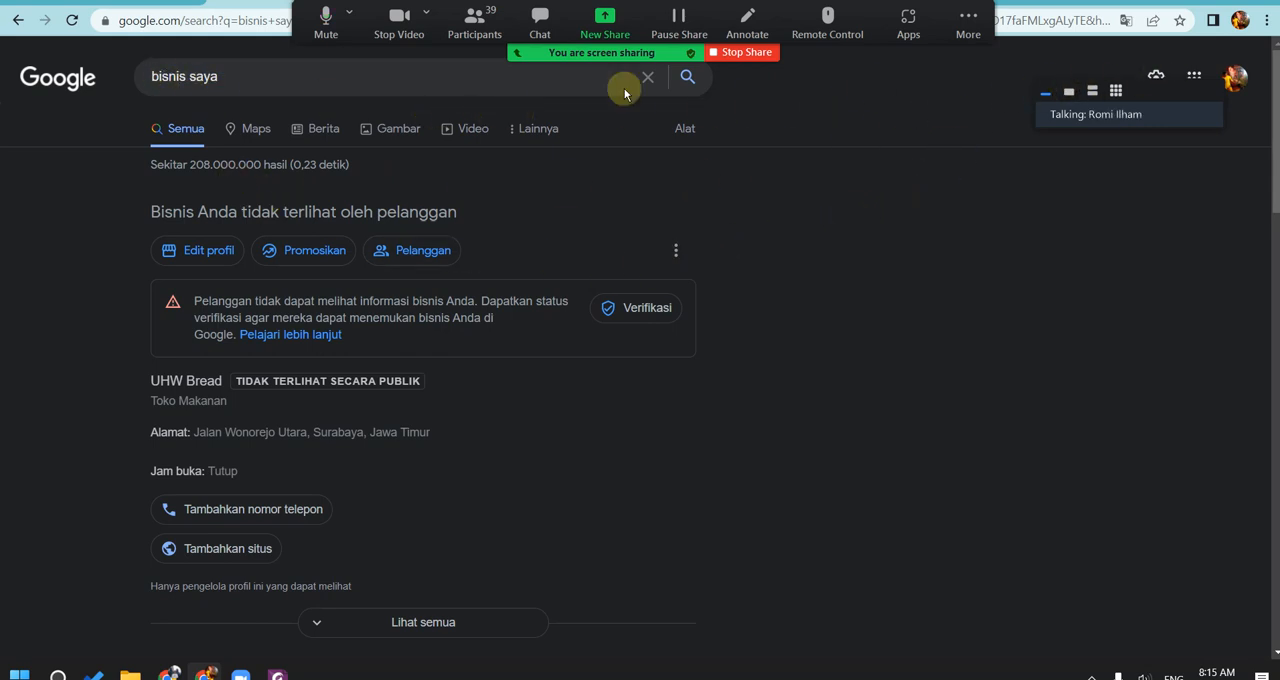
# Step: Return to the Google Profil Bisnis home page and log in to open the UHW Bread management dashboard
pyautogui.click(187, 6)
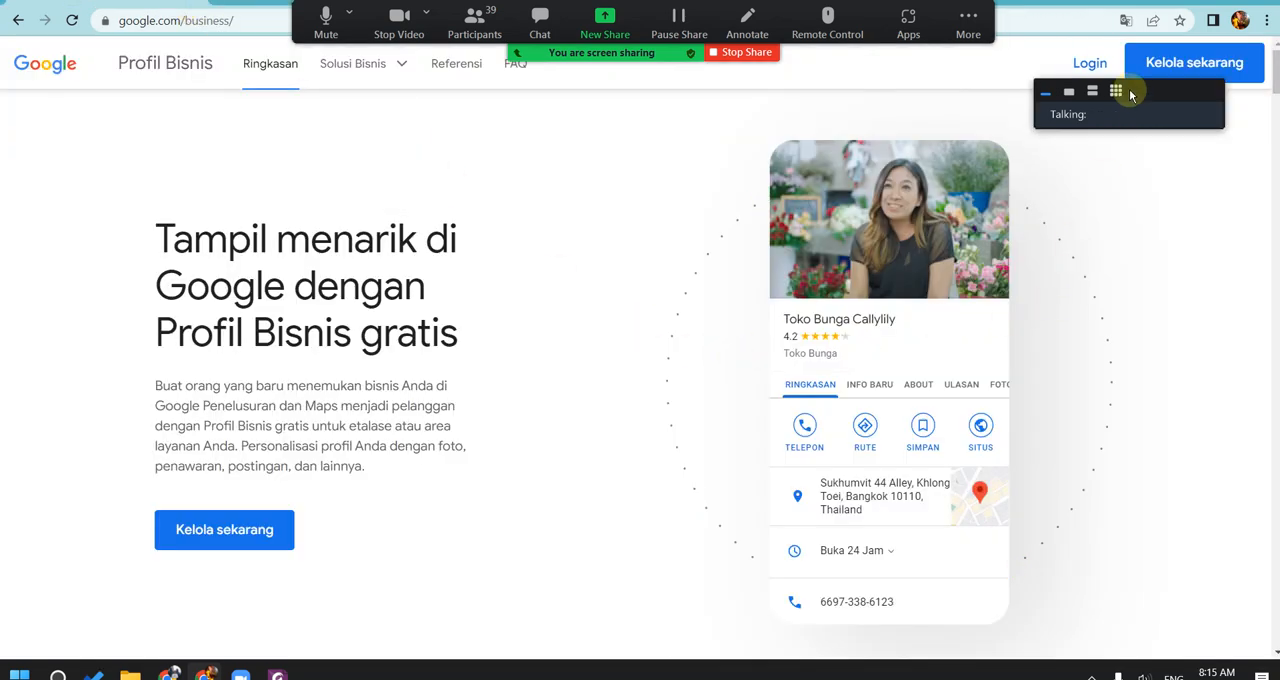
pyautogui.click(1087, 62)
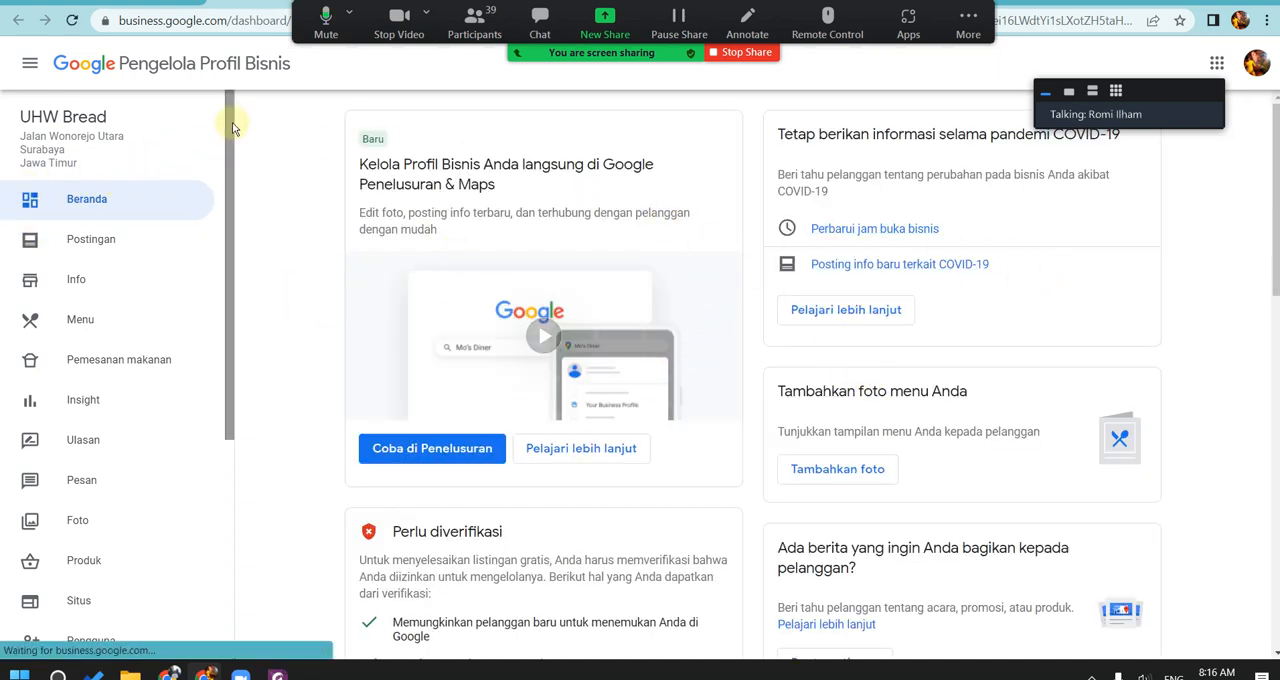
pyautogui.moveTo(232, 121)
pyautogui.mouseDown()
pyautogui.moveTo(228, 156)
pyautogui.moveTo(226, 120)
pyautogui.mouseUp()
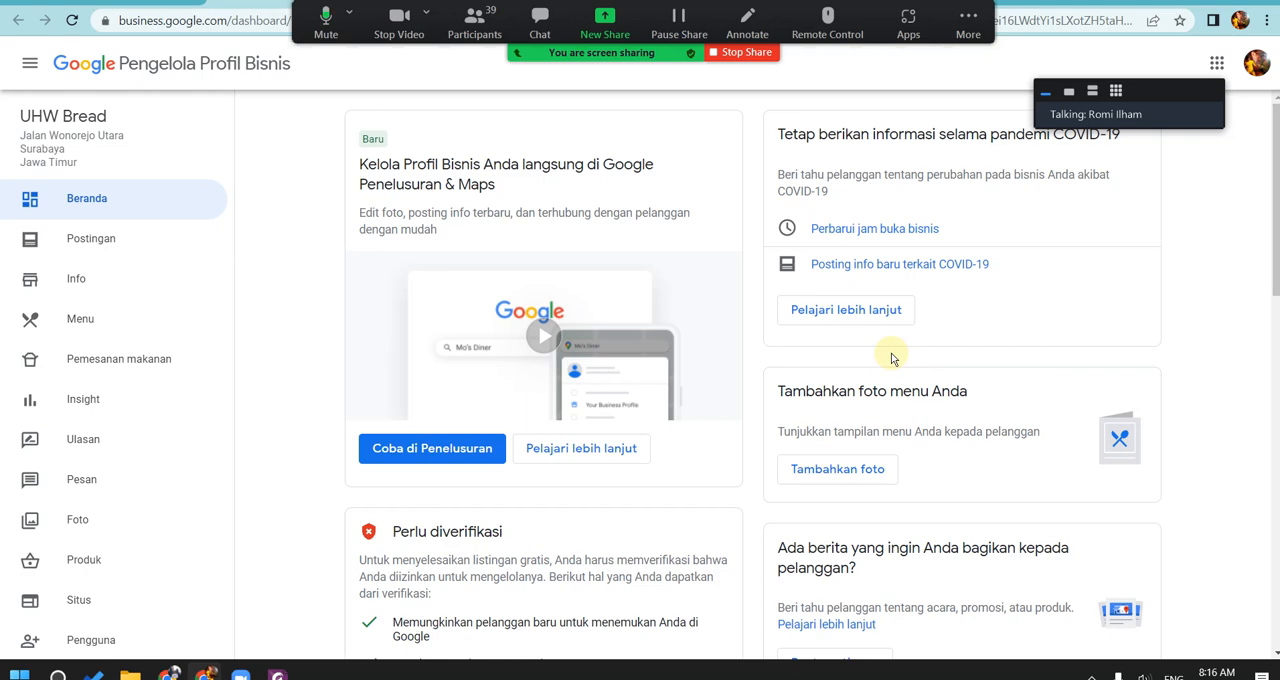
# Step: Open the Postingan section, read through the introduction to creating offer posts and close it
pyautogui.click(103, 237)
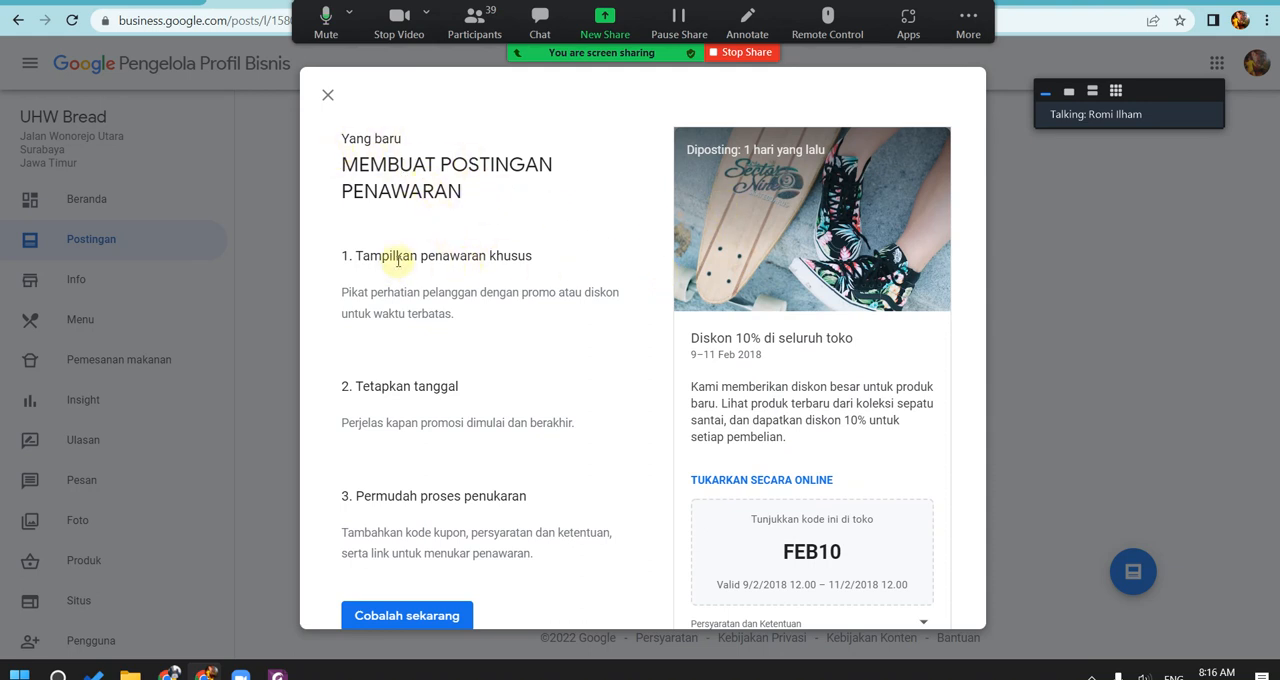
pyautogui.moveTo(398, 262); pyautogui.dragTo(549, 257)
pyautogui.click(549, 262)
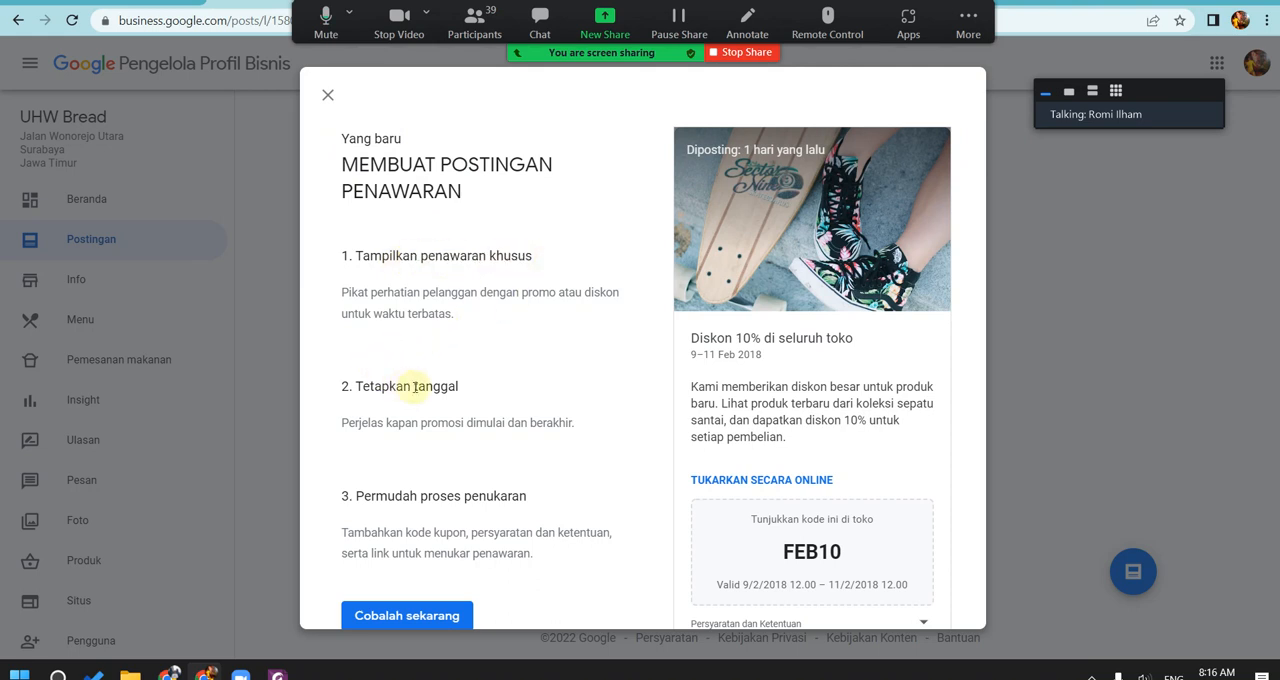
pyautogui.moveTo(376, 497); pyautogui.dragTo(417, 497)
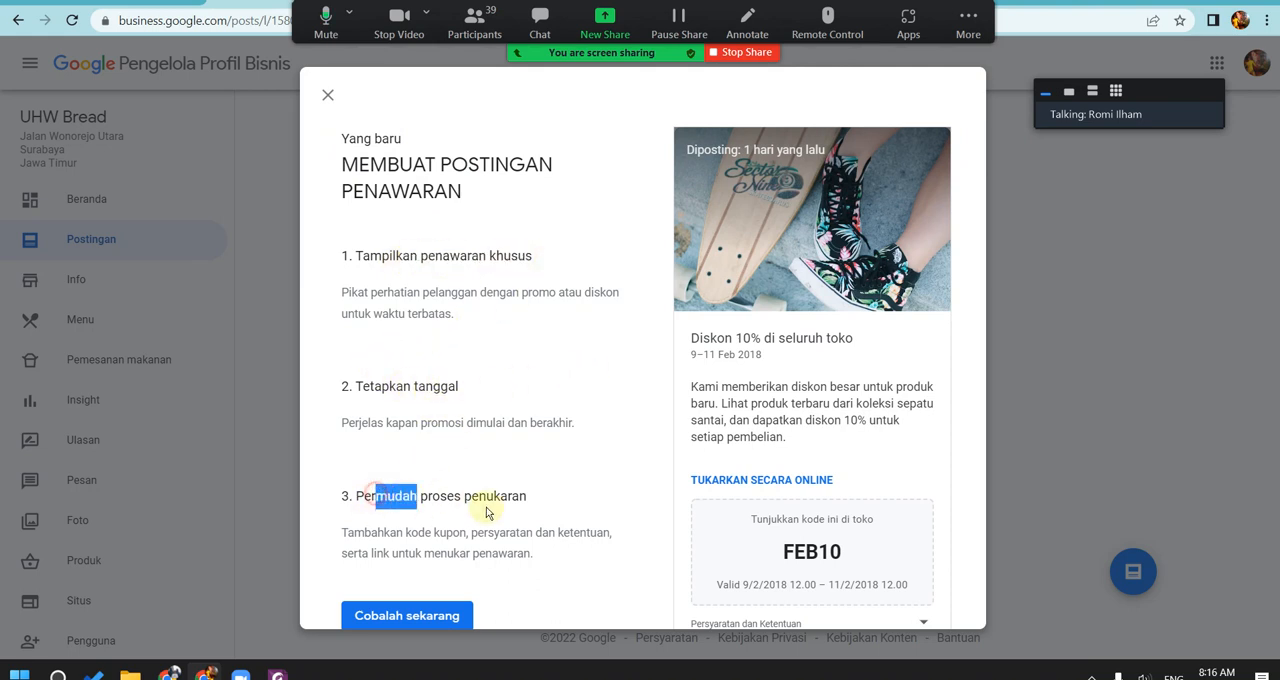
pyautogui.click(490, 514)
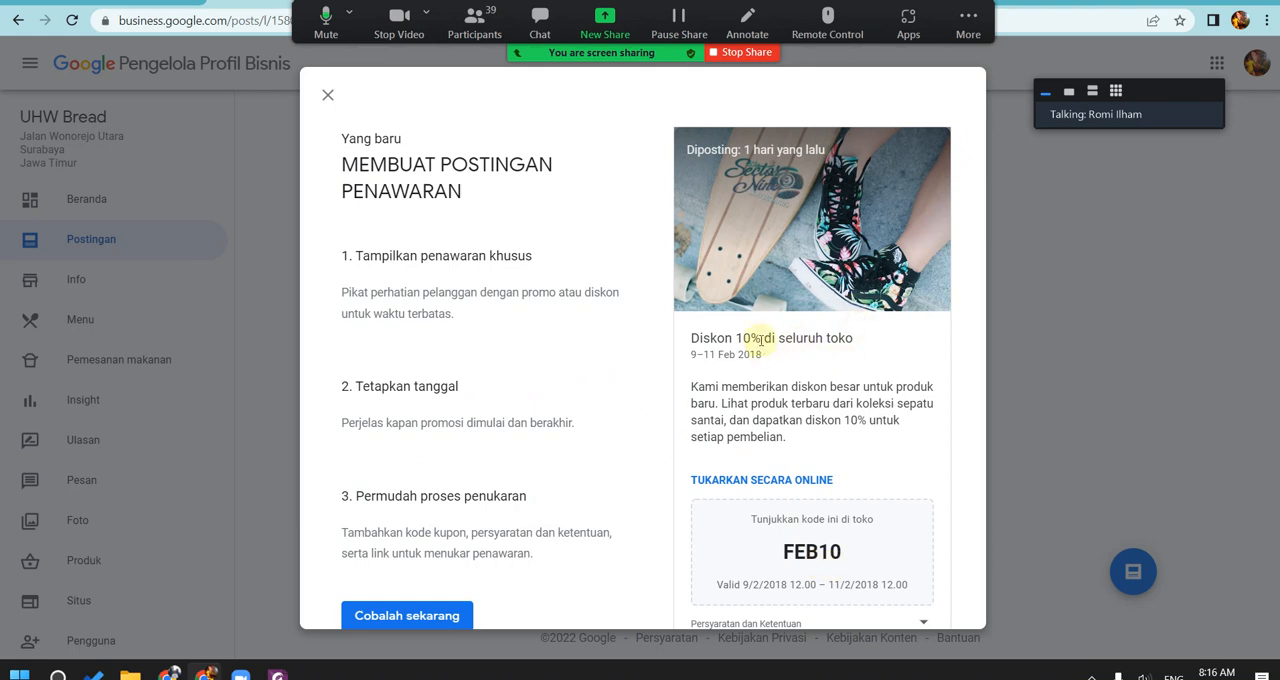
pyautogui.click(324, 95)
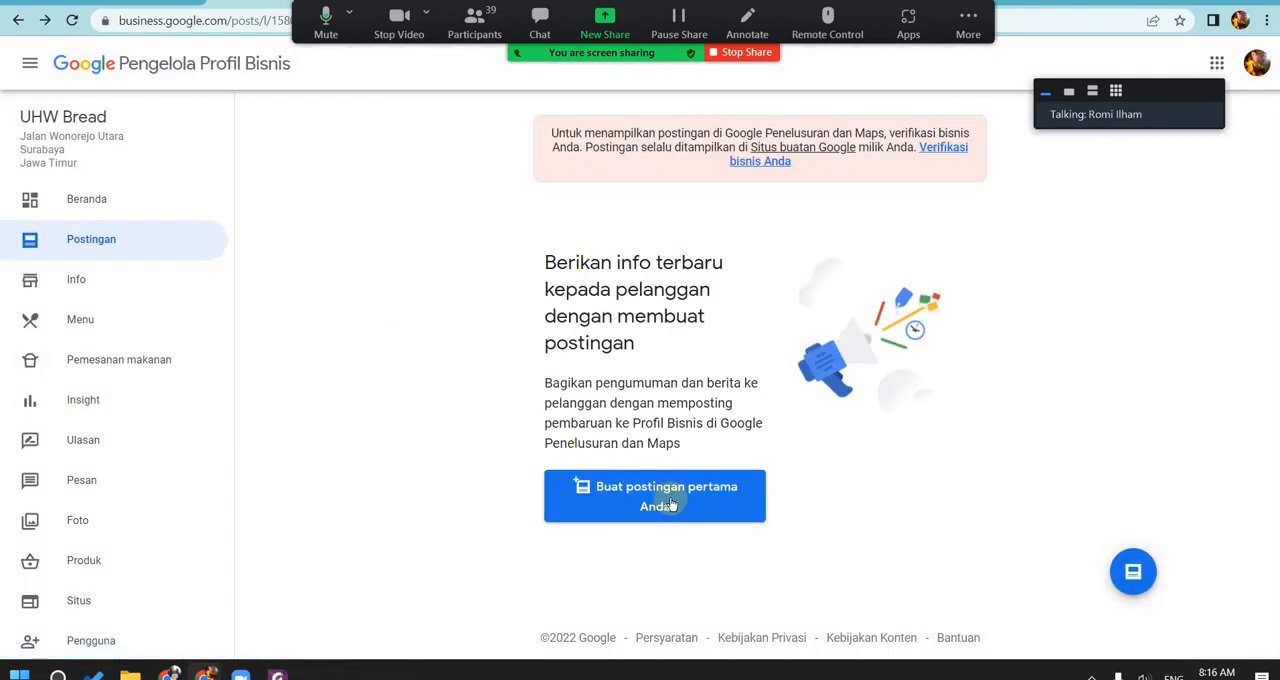
# Step: Examine the Info section of UHW Bread: address, service area, opening hours, contact fields, attributes, closure options and advanced information
pyautogui.click(109, 279)
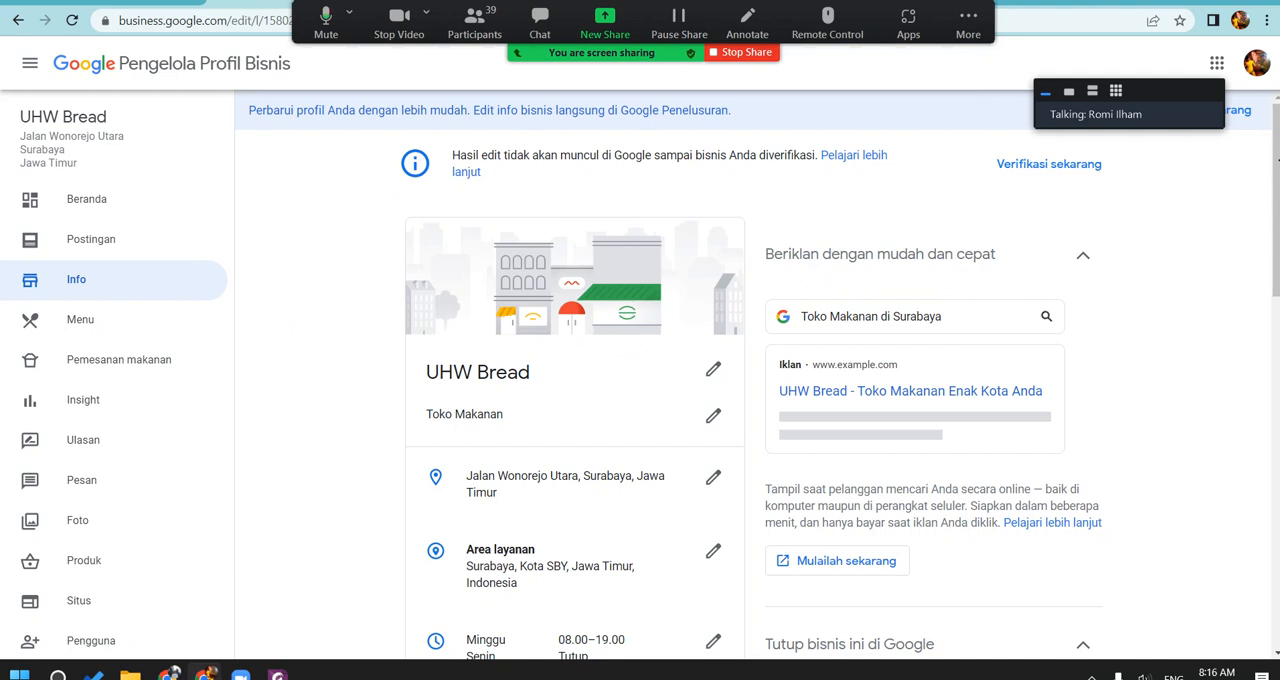
pyautogui.scroll(-2, 1262, 177)
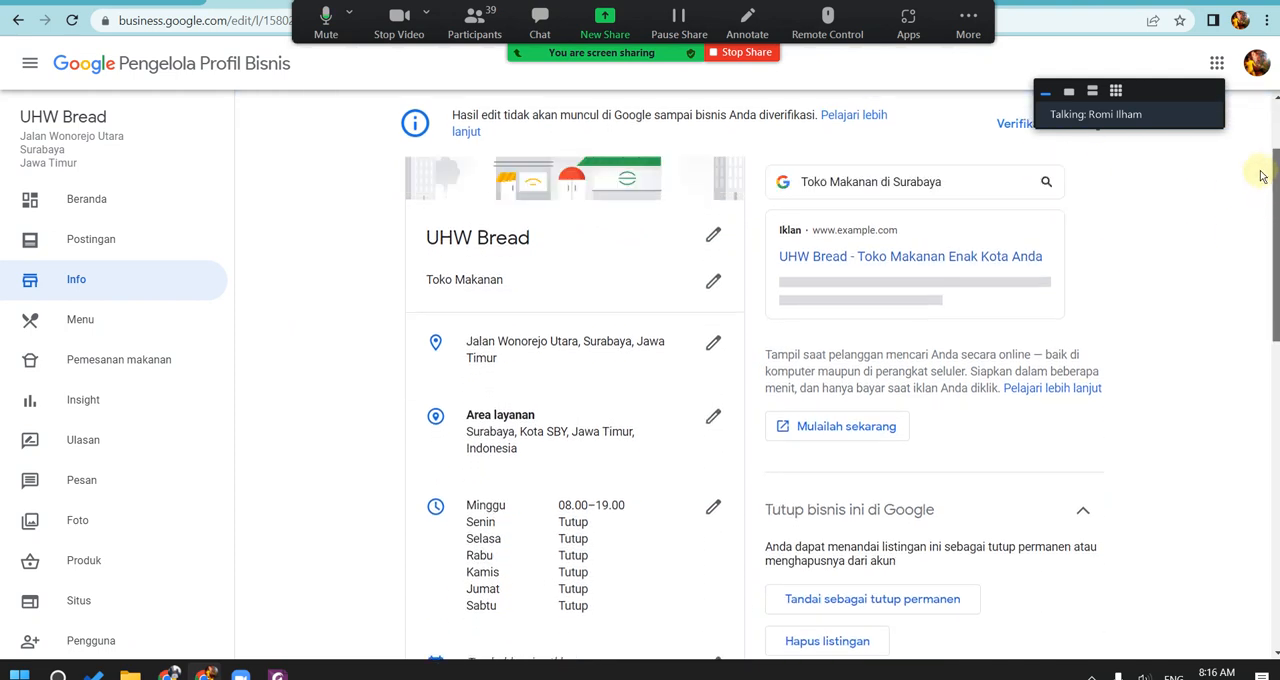
pyautogui.scroll(-1, 1264, 190)
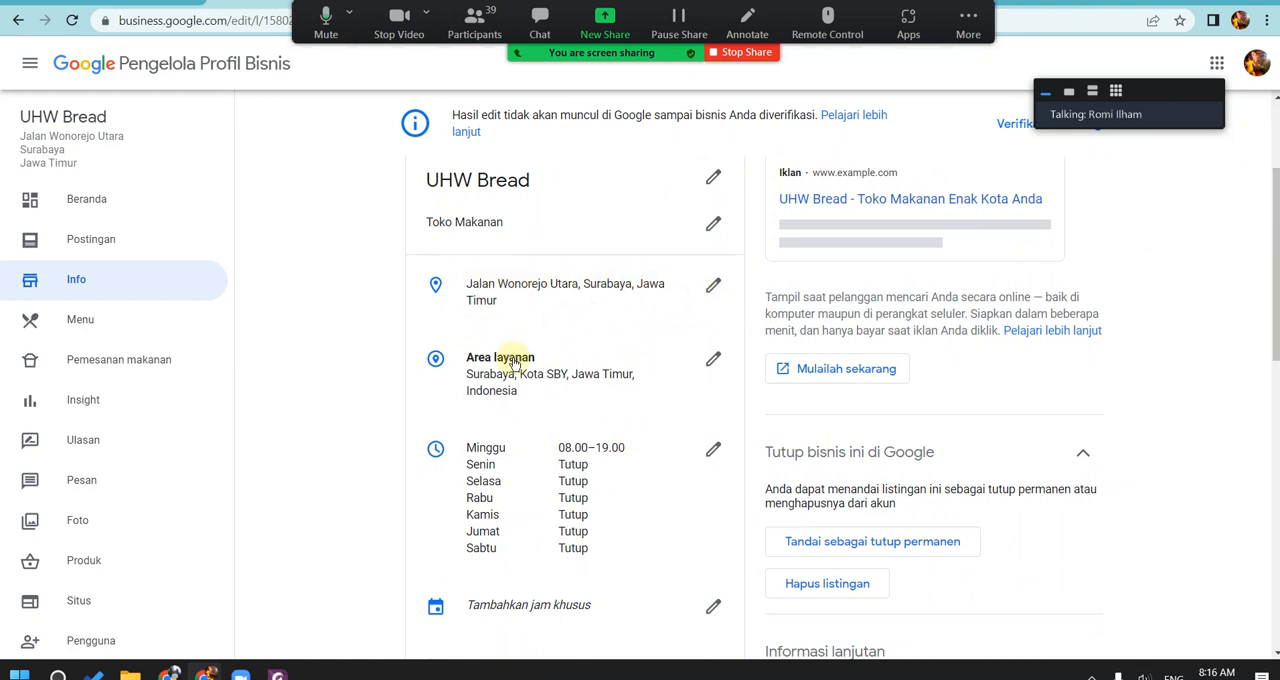
pyautogui.scroll(-3, 677, 482)
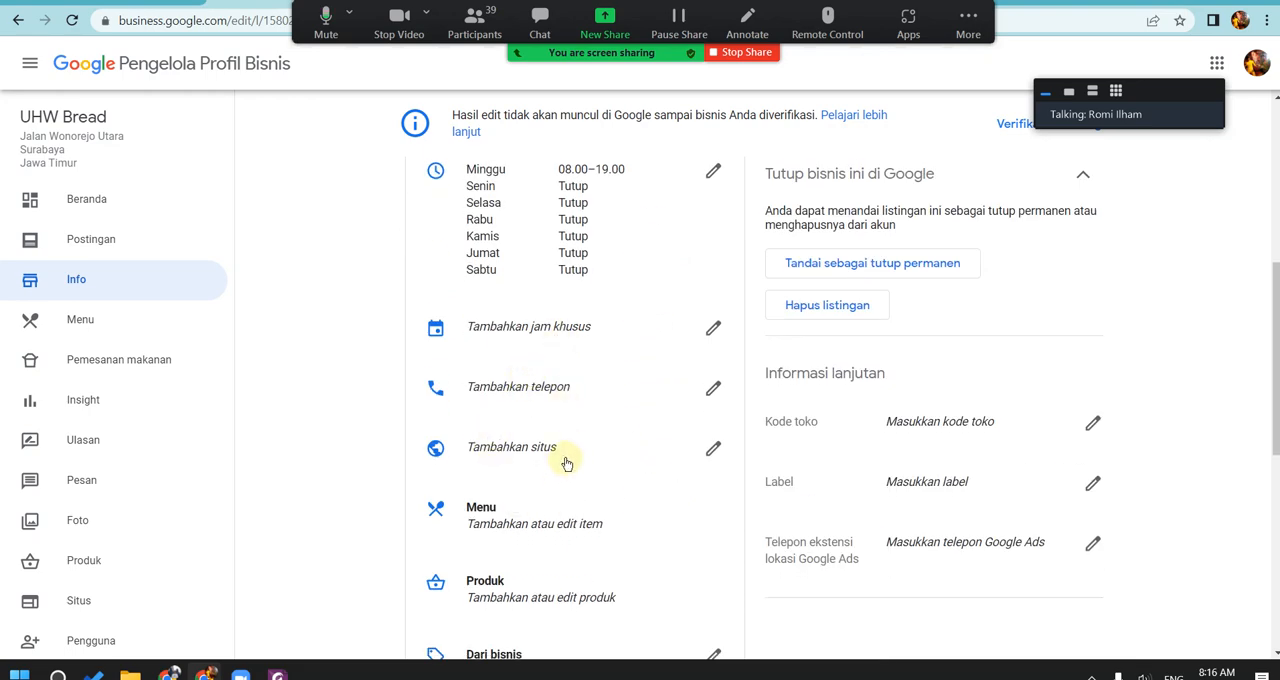
pyautogui.scroll(-3, 565, 460)
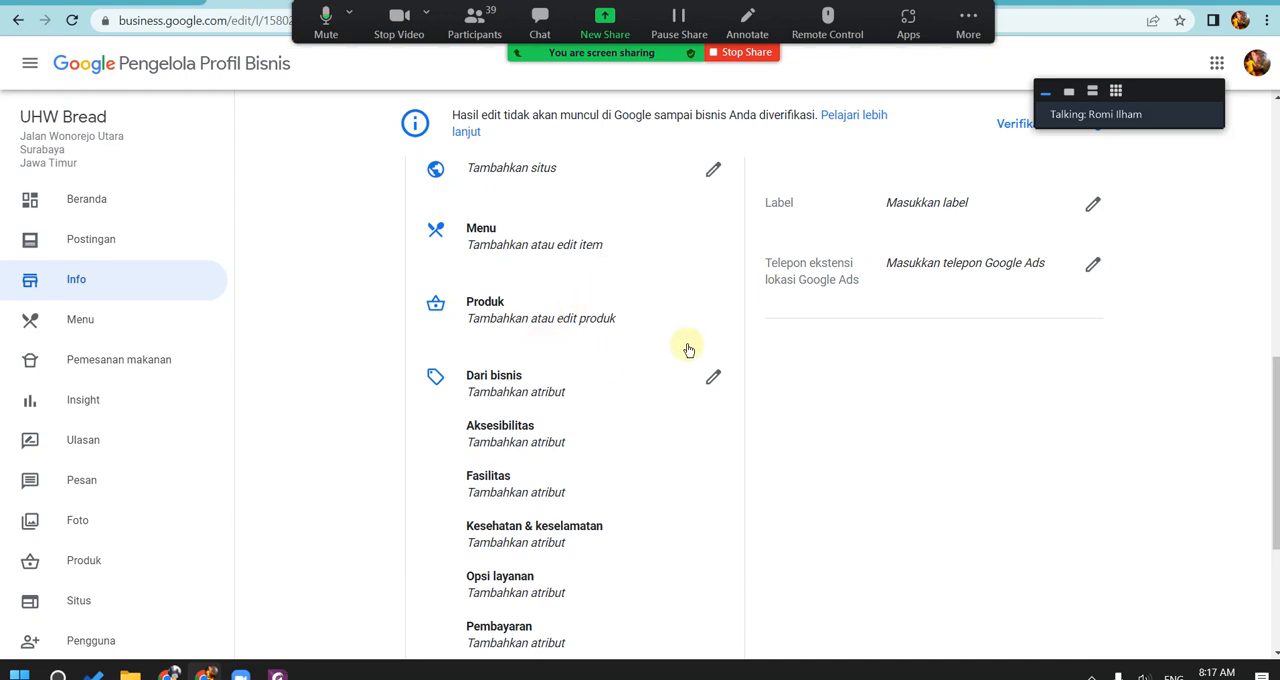
pyautogui.scroll(1, 700, 398)
pyautogui.scroll(8, 789, 392)
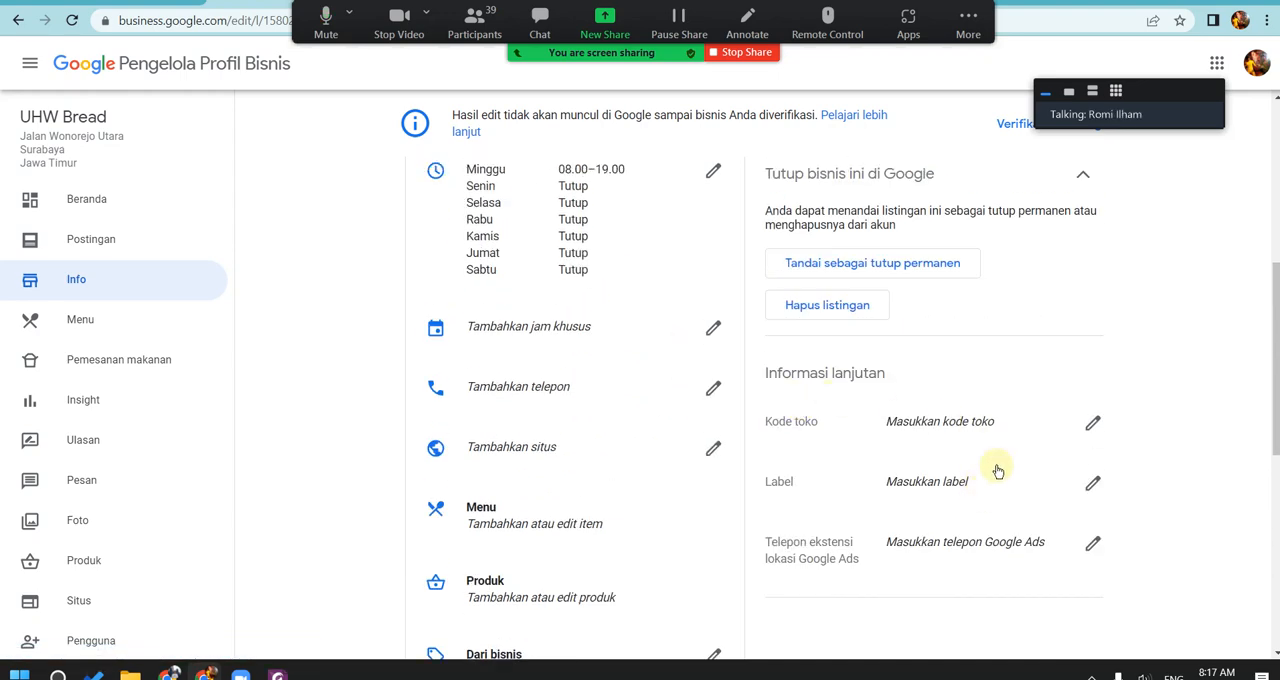
pyautogui.scroll(-3, 702, 454)
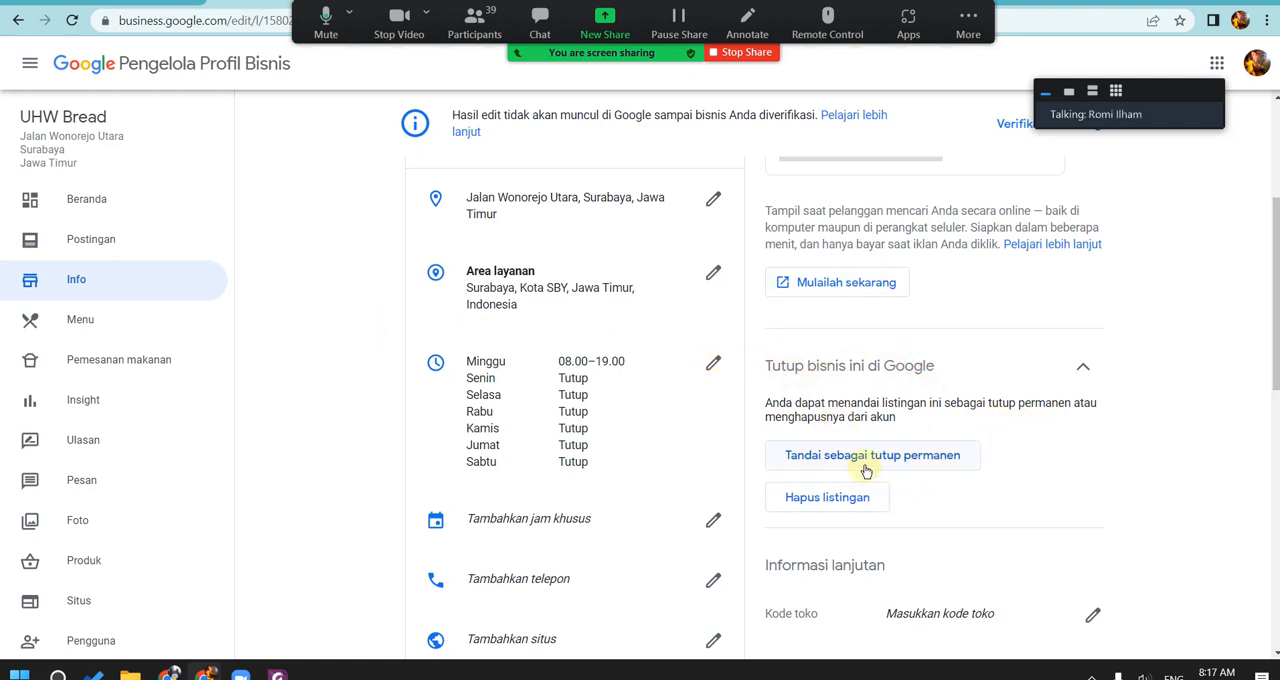
pyautogui.scroll(3, 925, 458)
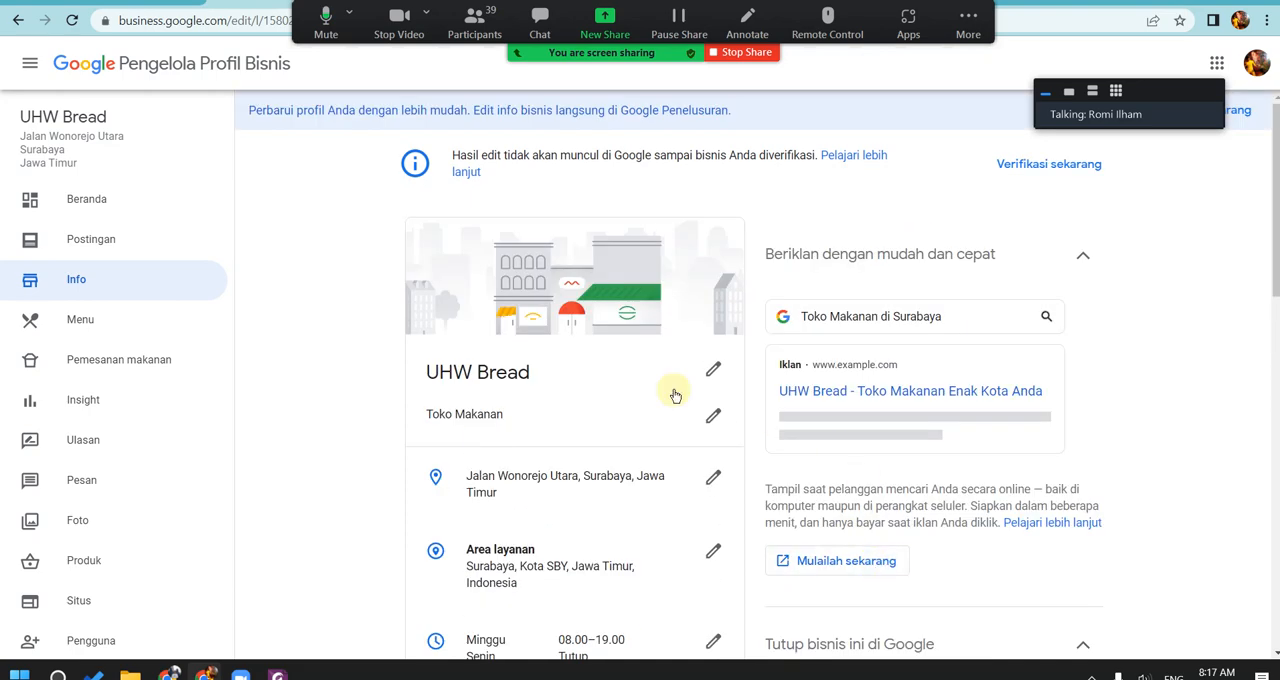
# Step: Review the Menu section's photo, section and item fields, and the online ordering options in Pemesanan makanan
pyautogui.click(100, 320)
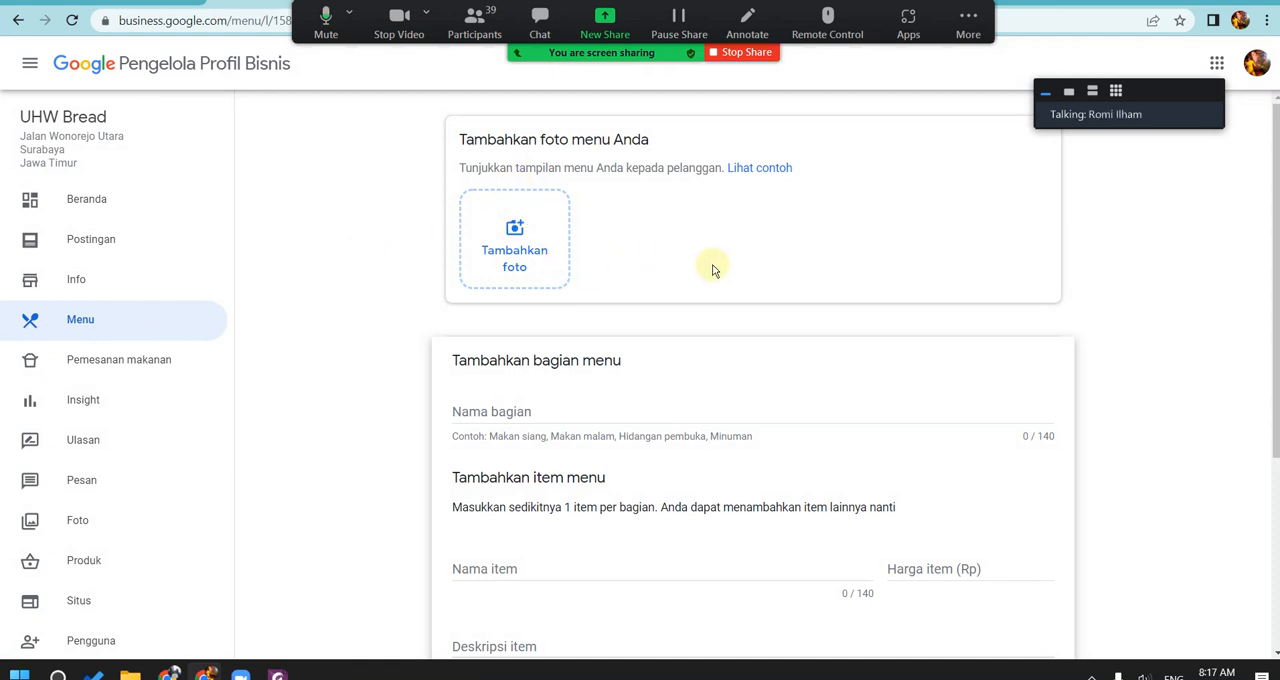
pyautogui.scroll(-3, 655, 367)
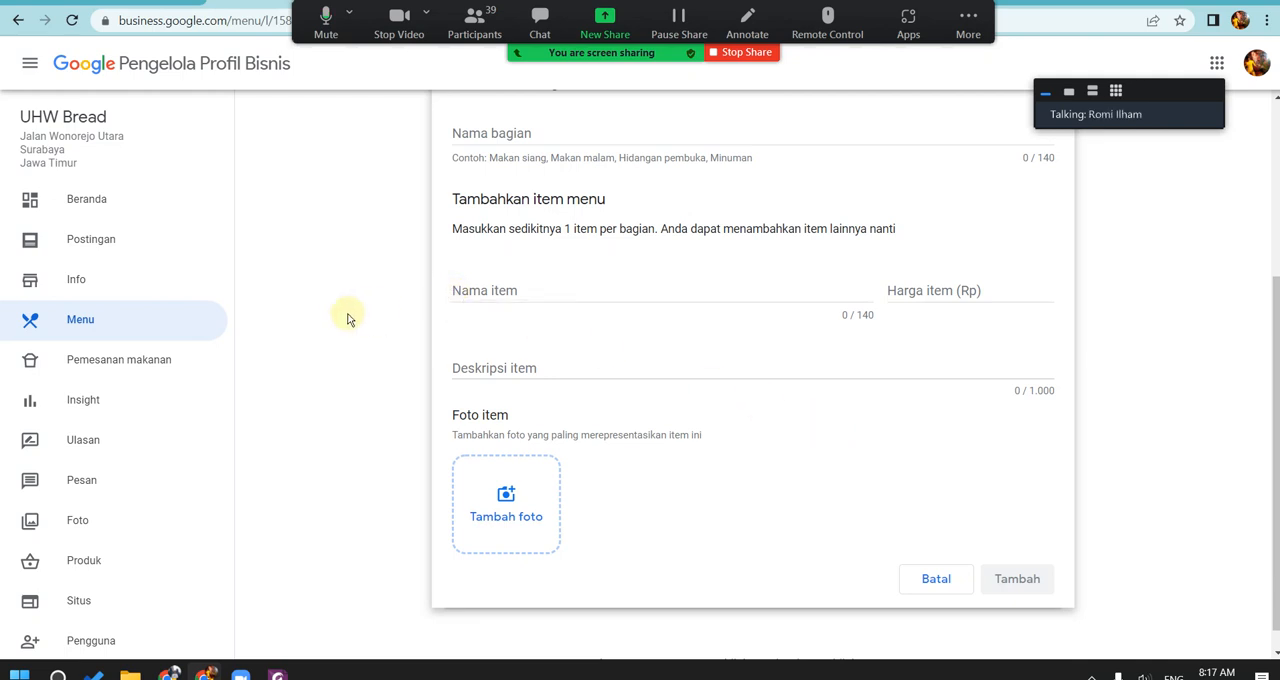
pyautogui.click(112, 370)
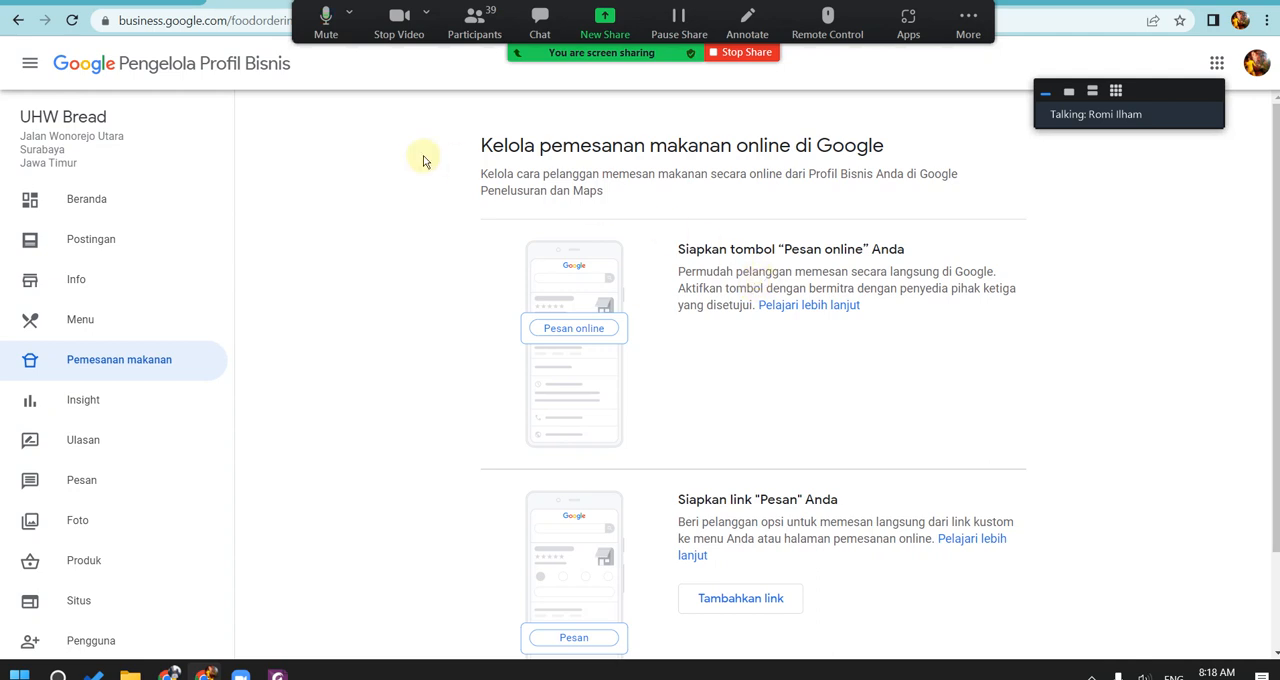
# Step: Look through the Insight section on customer analysis and the Ulasan section on replying to reviews
pyautogui.click(152, 394)
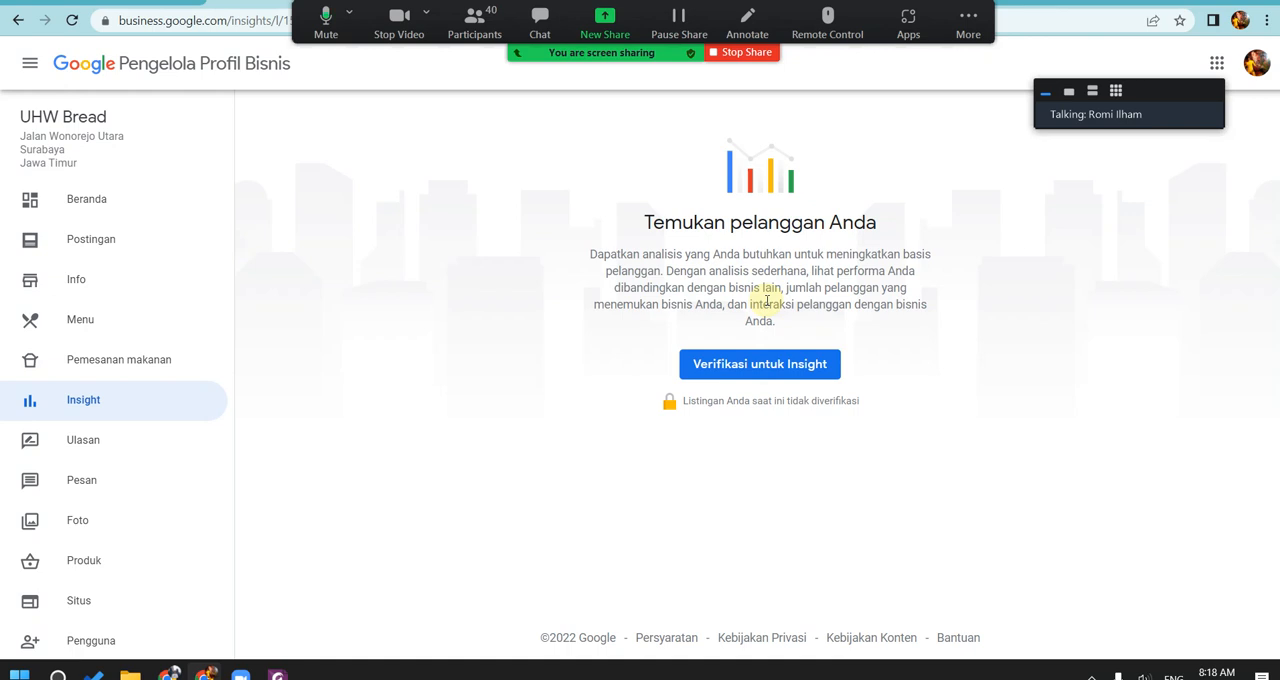
pyautogui.click(131, 443)
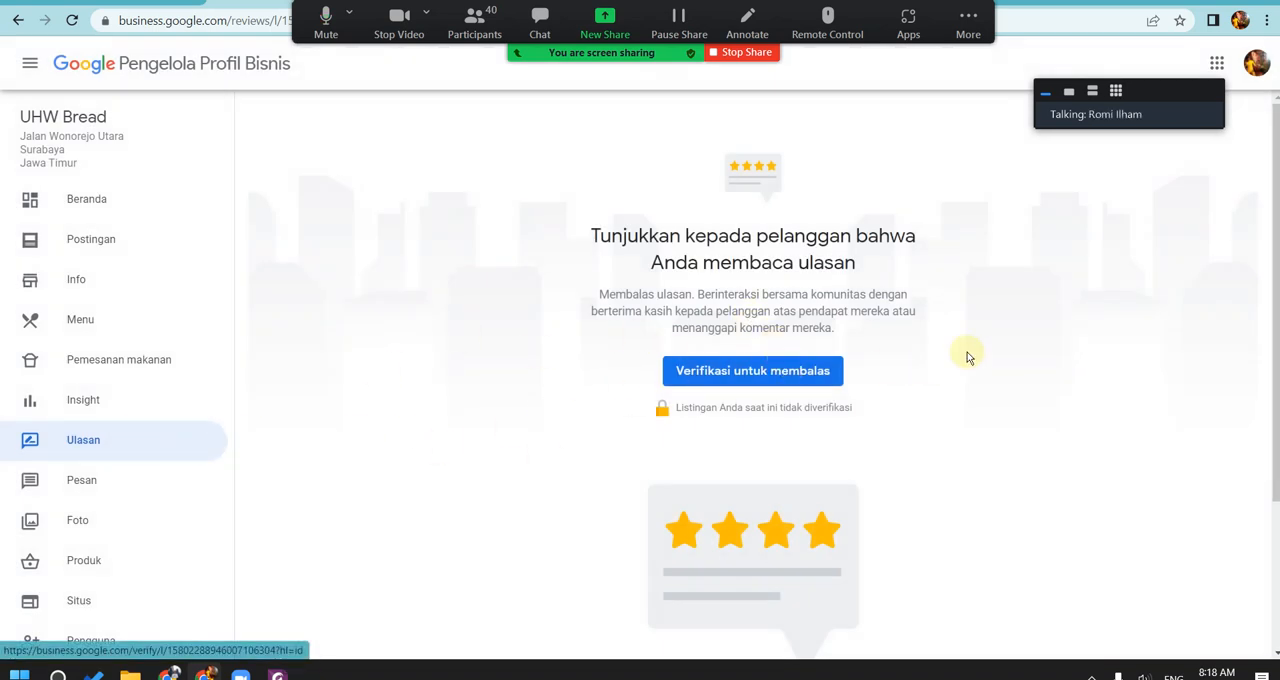
pyautogui.scroll(-1, 764, 380)
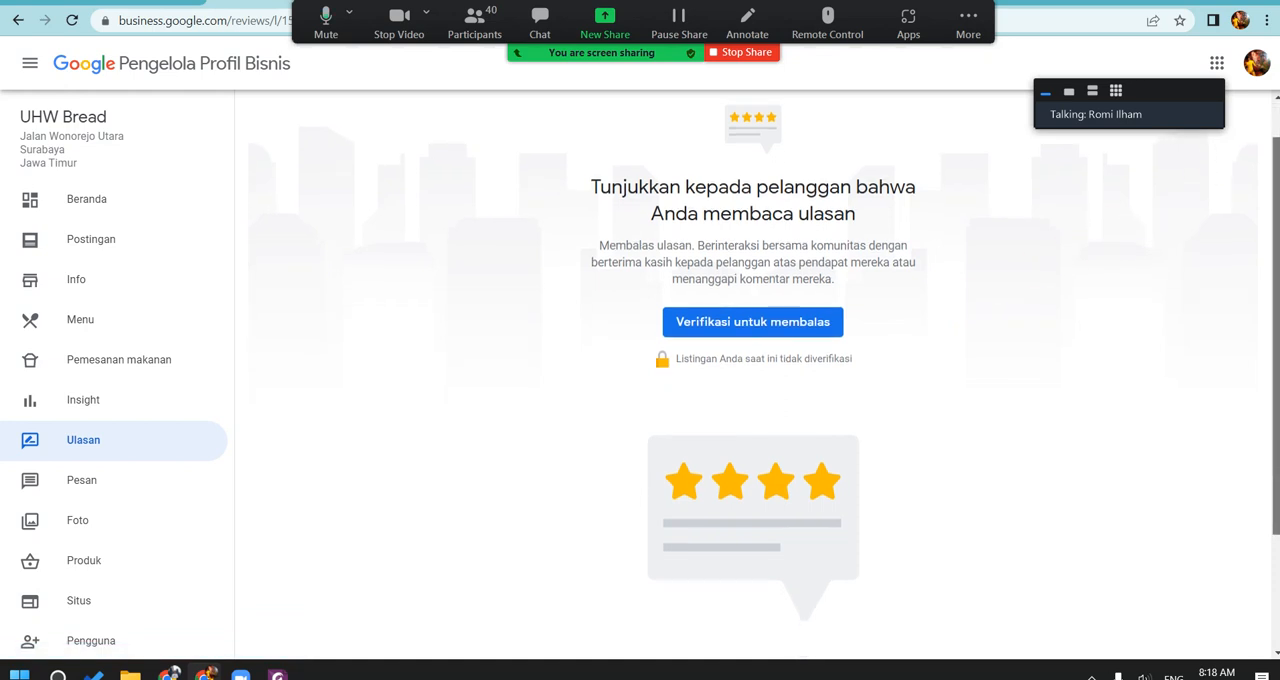
# Step: Open the Pesan section and read its explanation of customer chat and instant answers
pyautogui.click(116, 485)
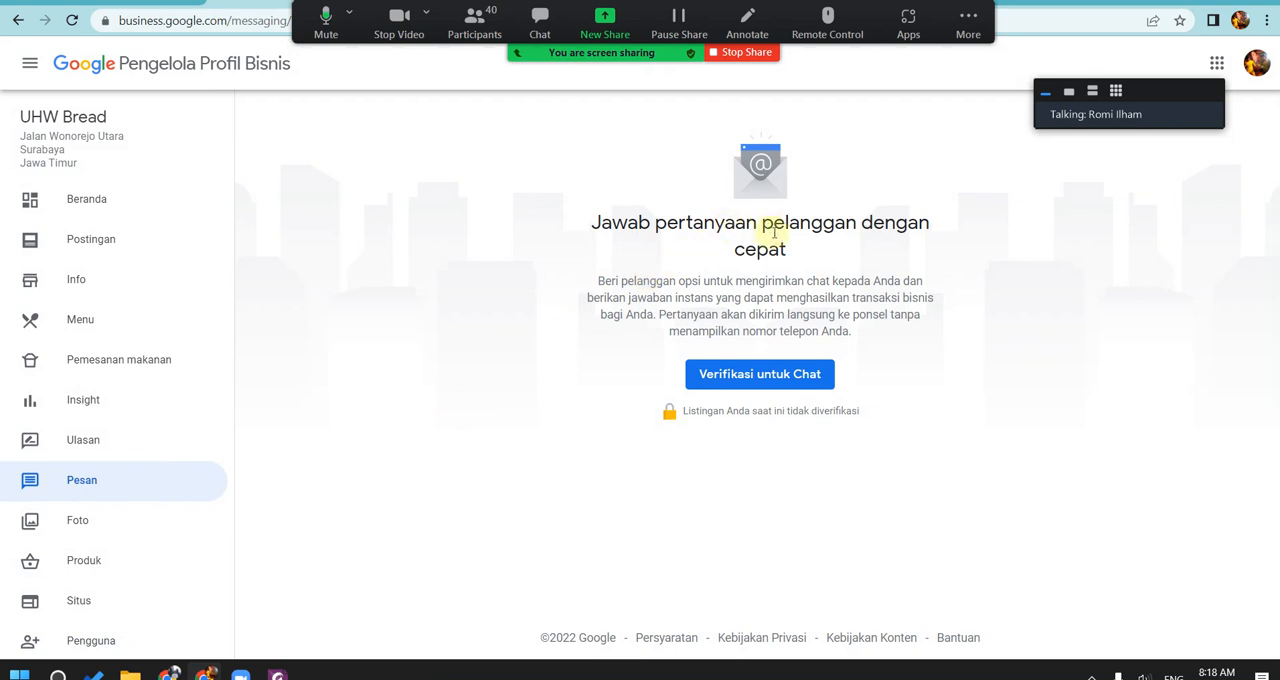
pyautogui.moveTo(692, 218); pyautogui.dragTo(864, 230)
pyautogui.click(868, 234)
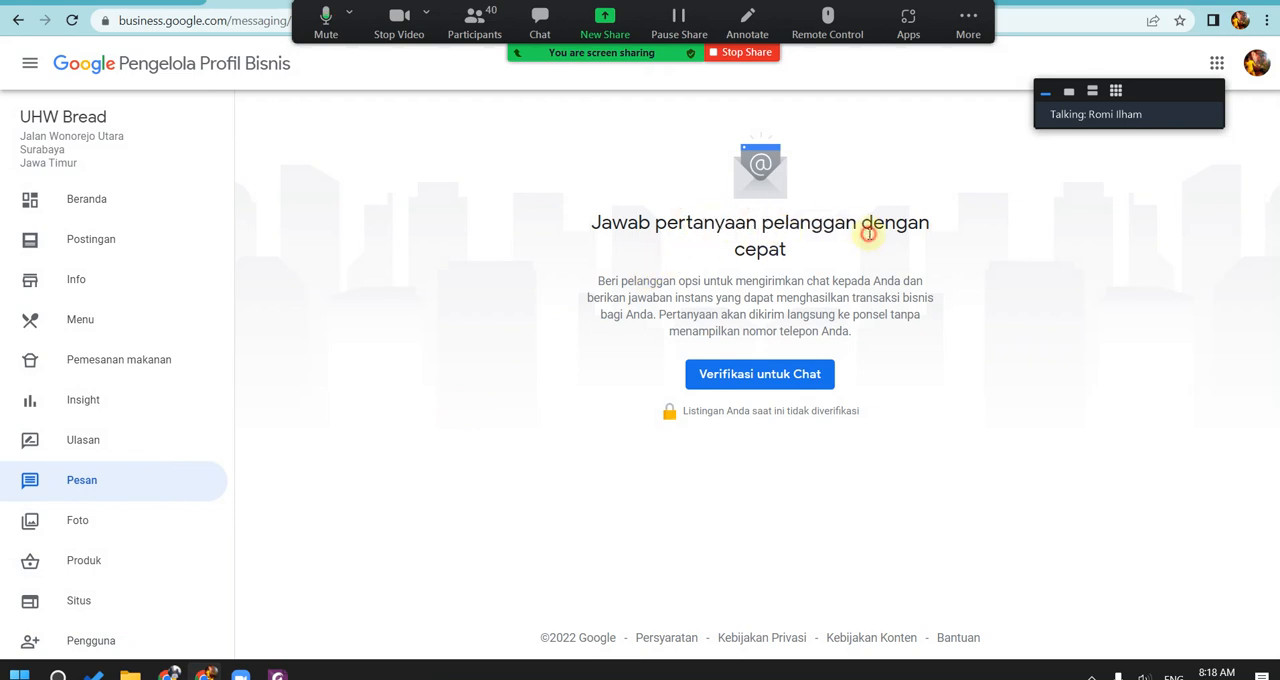
pyautogui.moveTo(662, 281); pyautogui.dragTo(784, 316)
pyautogui.click(784, 320)
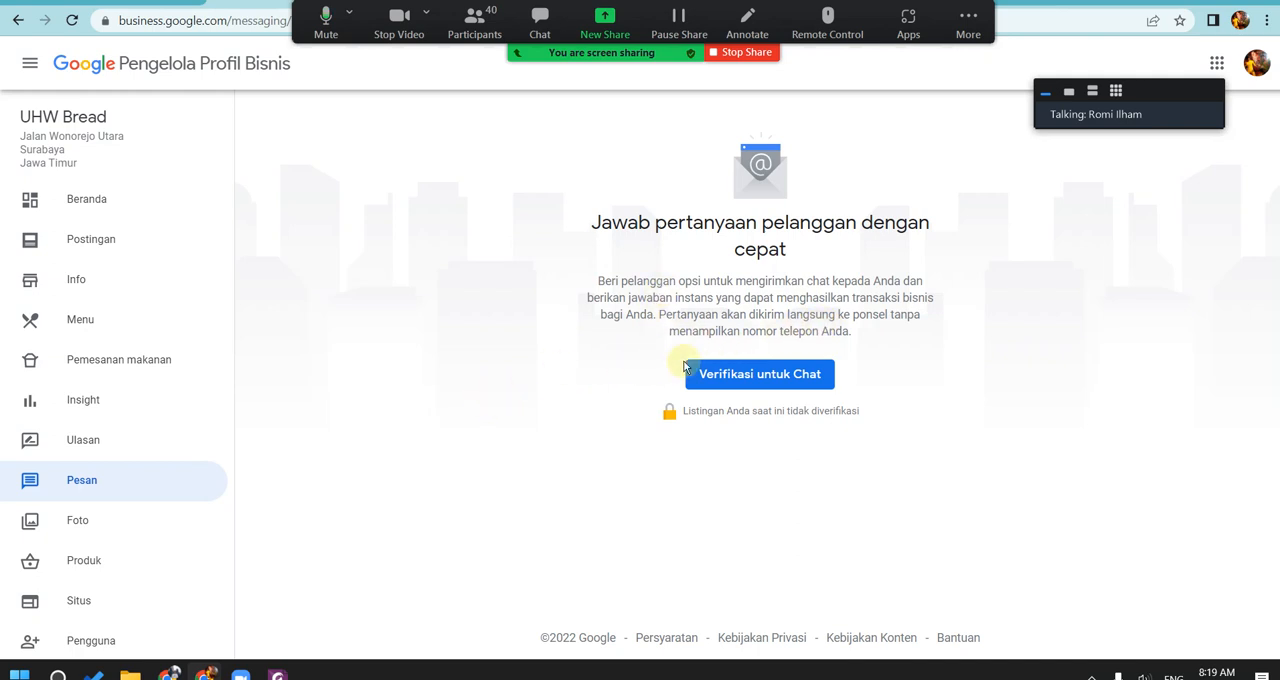
# Step: Show the photo and video upload dialog in the Foto section, cancel it and review the logo, cover, video and interior categories
pyautogui.click(116, 516)
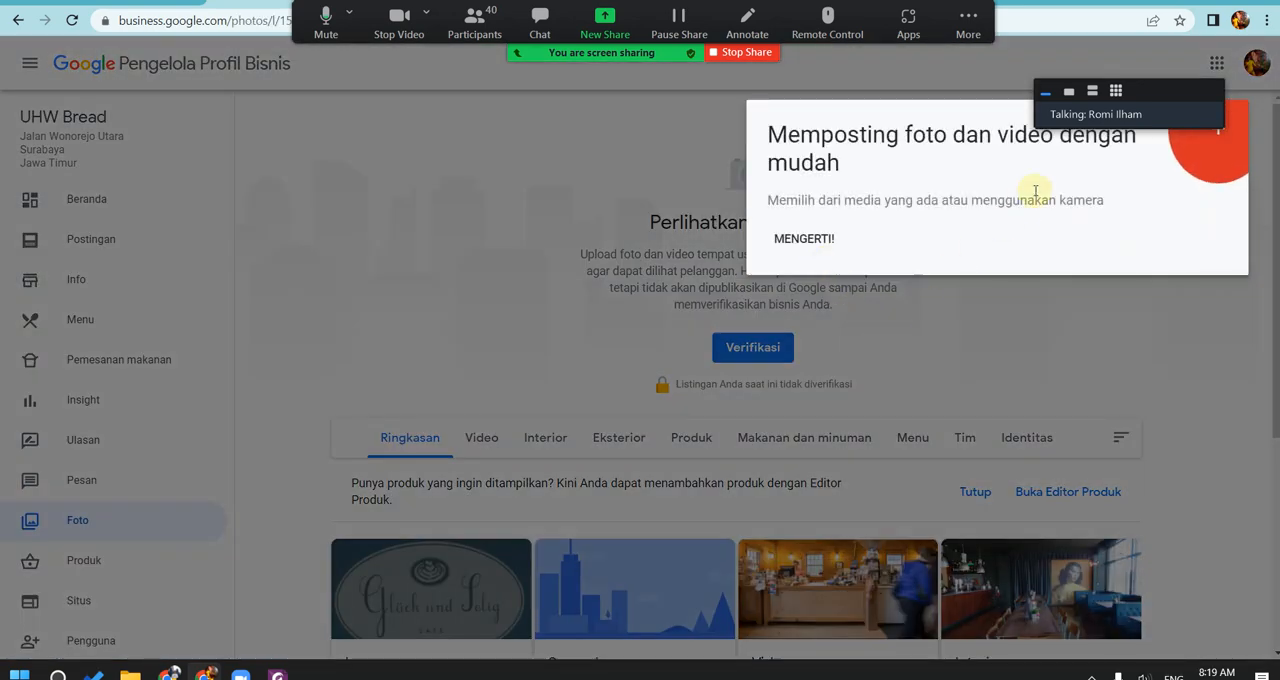
pyautogui.click(1220, 133)
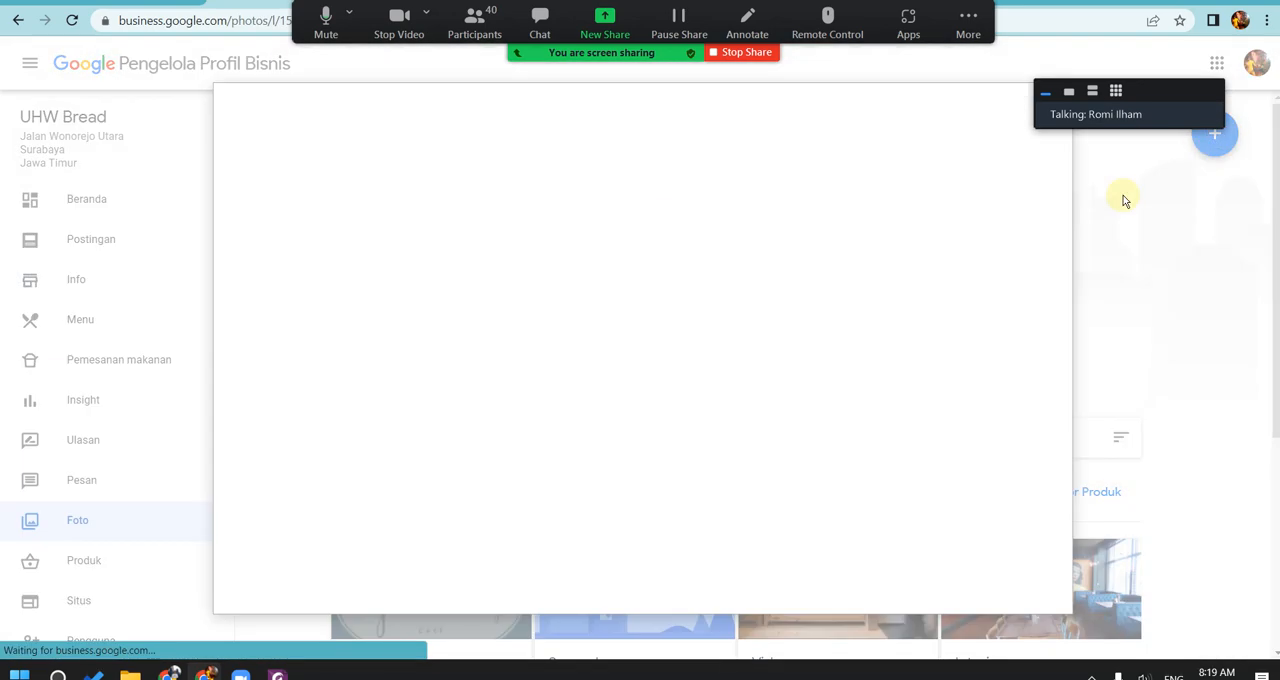
pyautogui.click(1158, 225)
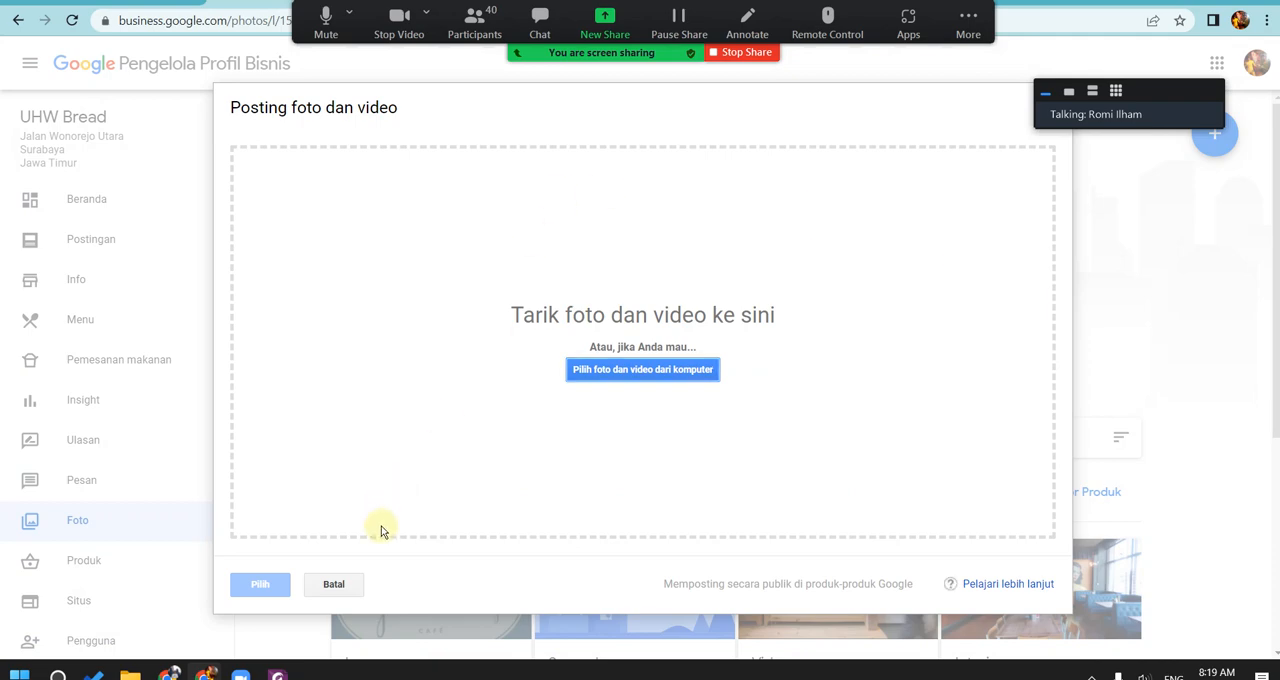
pyautogui.click(345, 588)
pyautogui.scroll(-3, 937, 250)
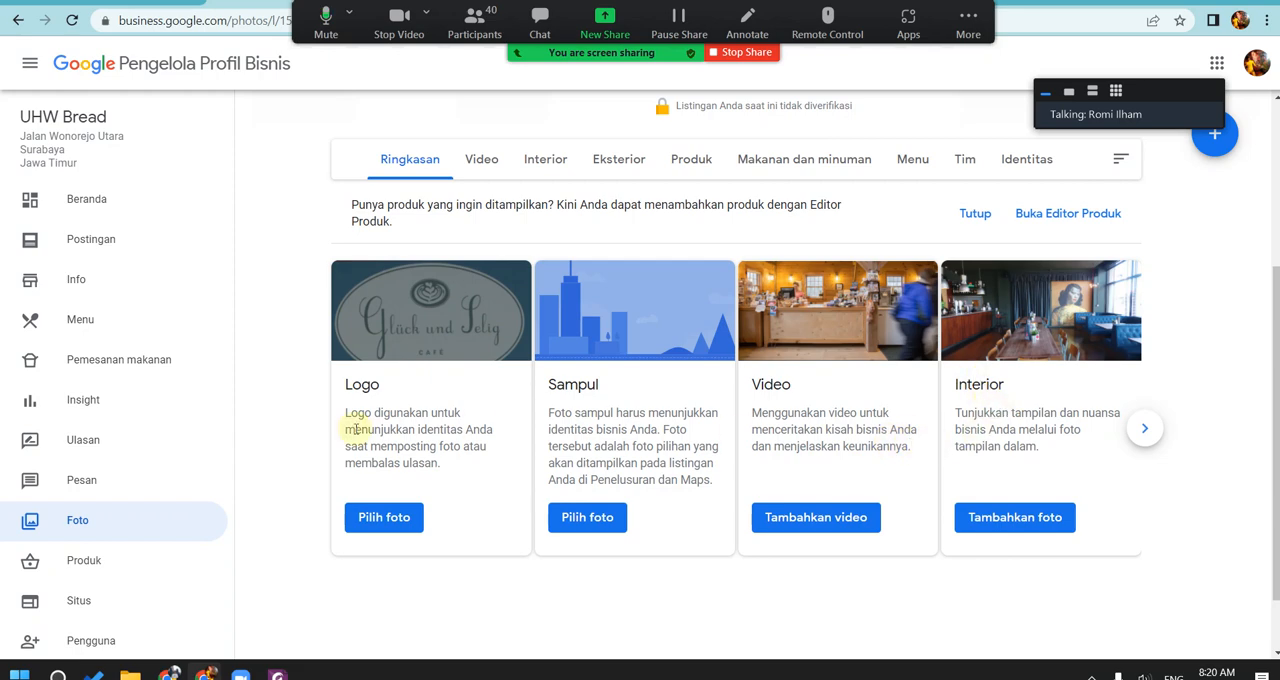
# Step: View the Produk section's introduction and compare it with the item entry form in the Menu section
pyautogui.click(100, 560)
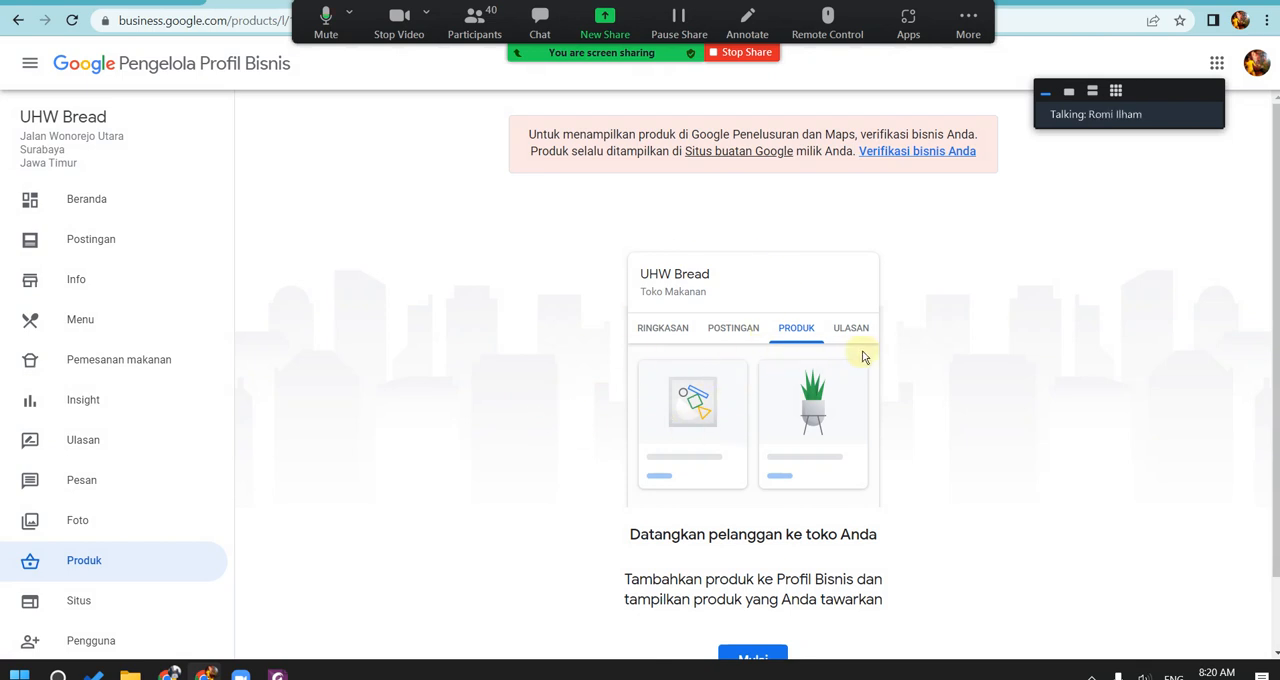
pyautogui.scroll(-2, 869, 357)
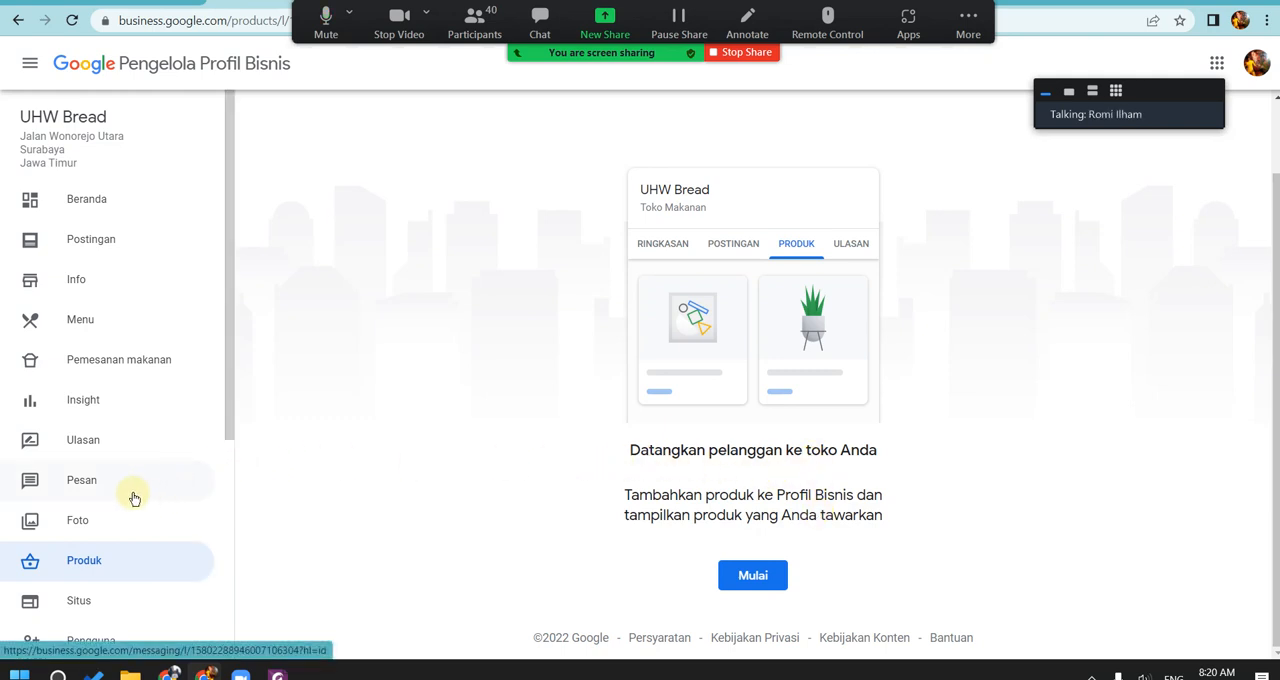
pyautogui.click(143, 325)
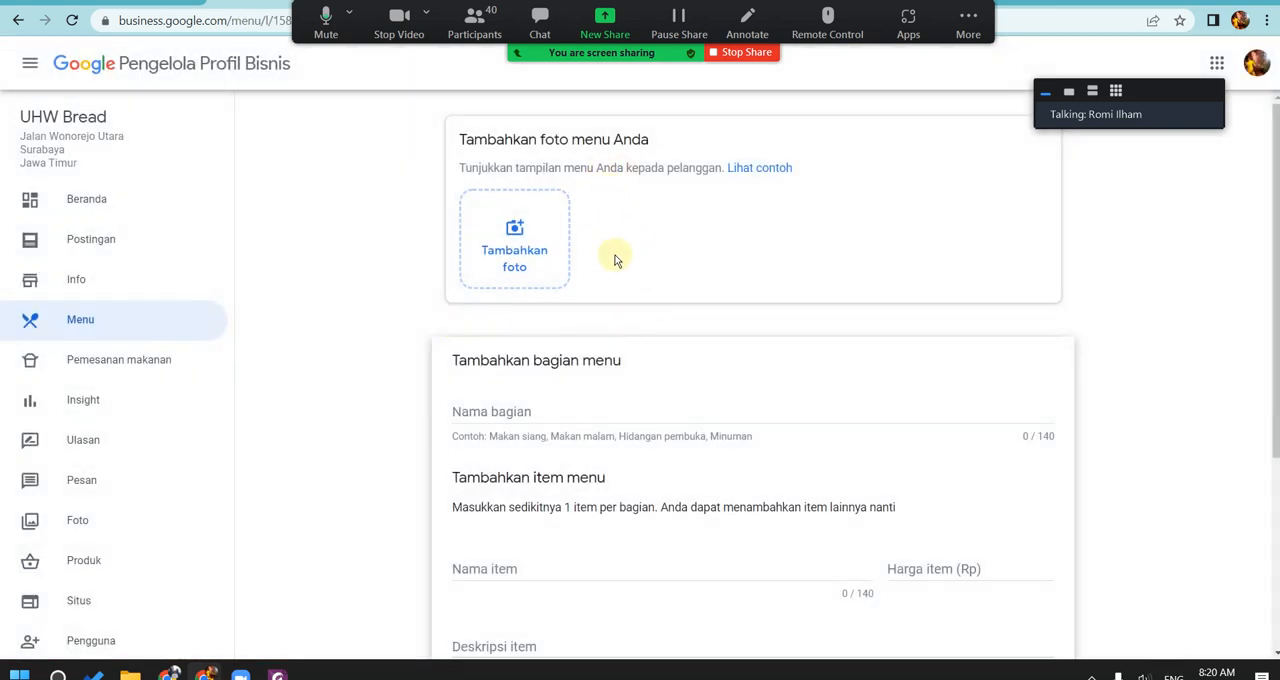
pyautogui.scroll(-3, 618, 375)
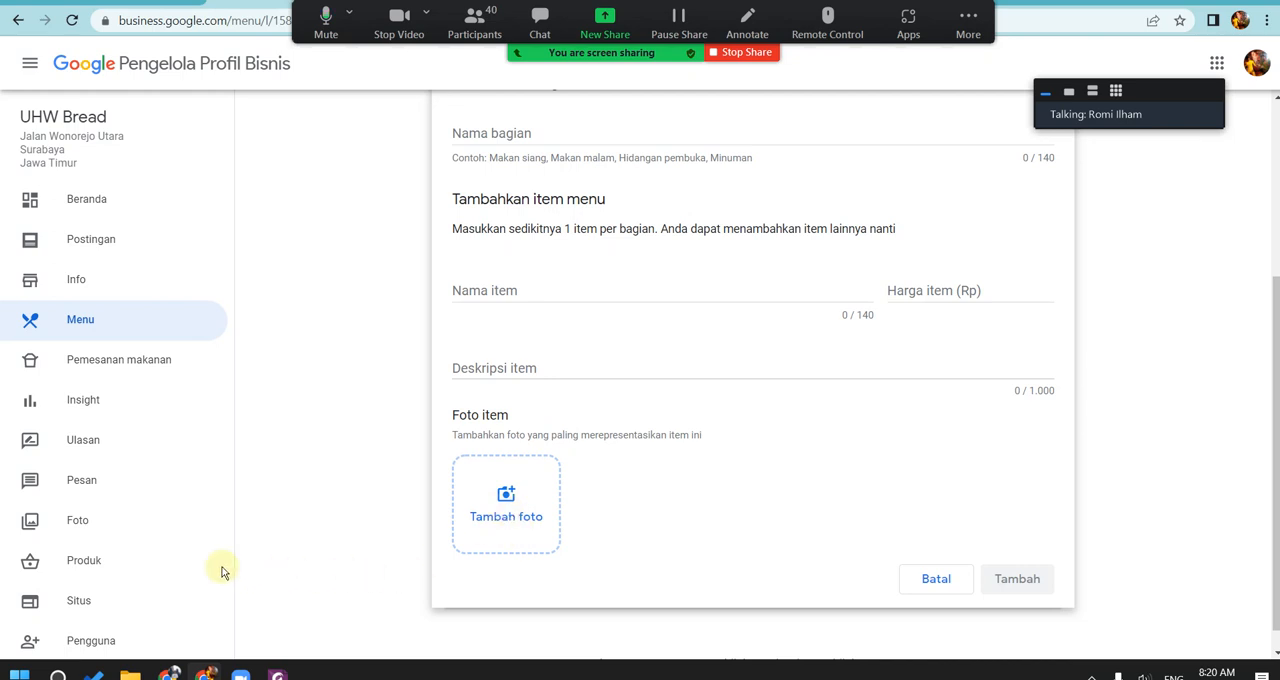
# Step: Open the Tambahkan produk form in the Produk section, go through its photo, name, category, price and description fields, and close it unsaved
pyautogui.click(126, 568)
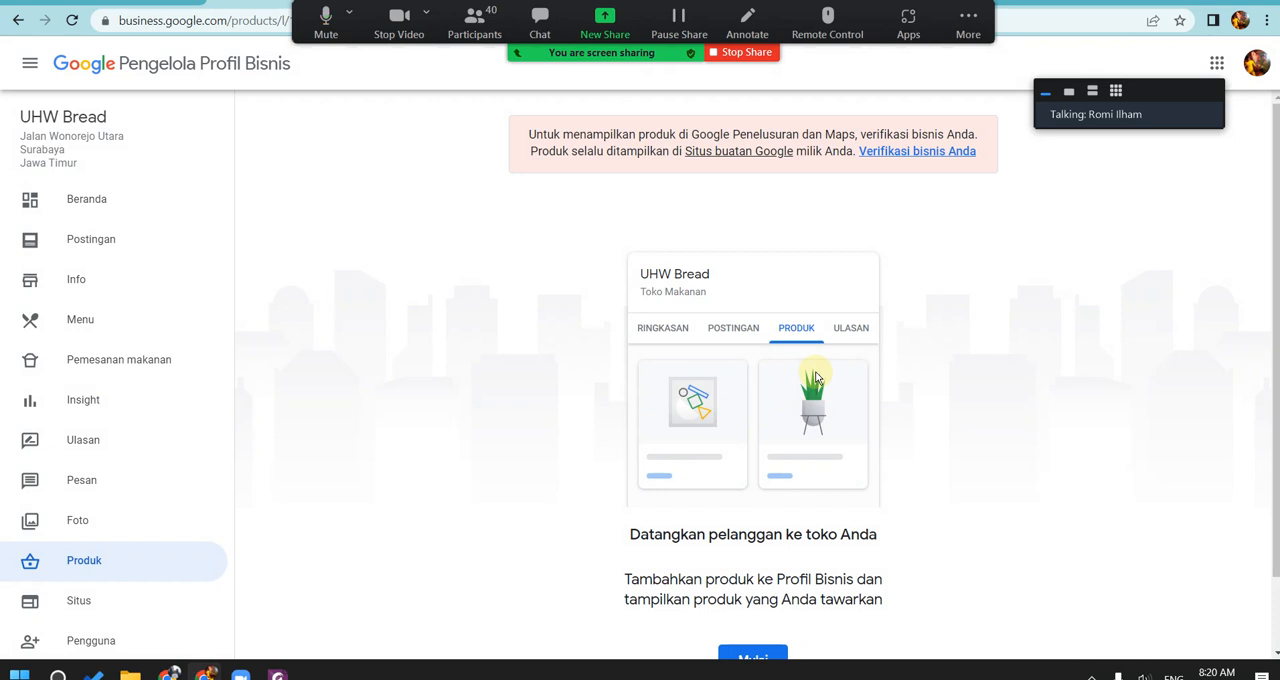
pyautogui.scroll(-2, 909, 514)
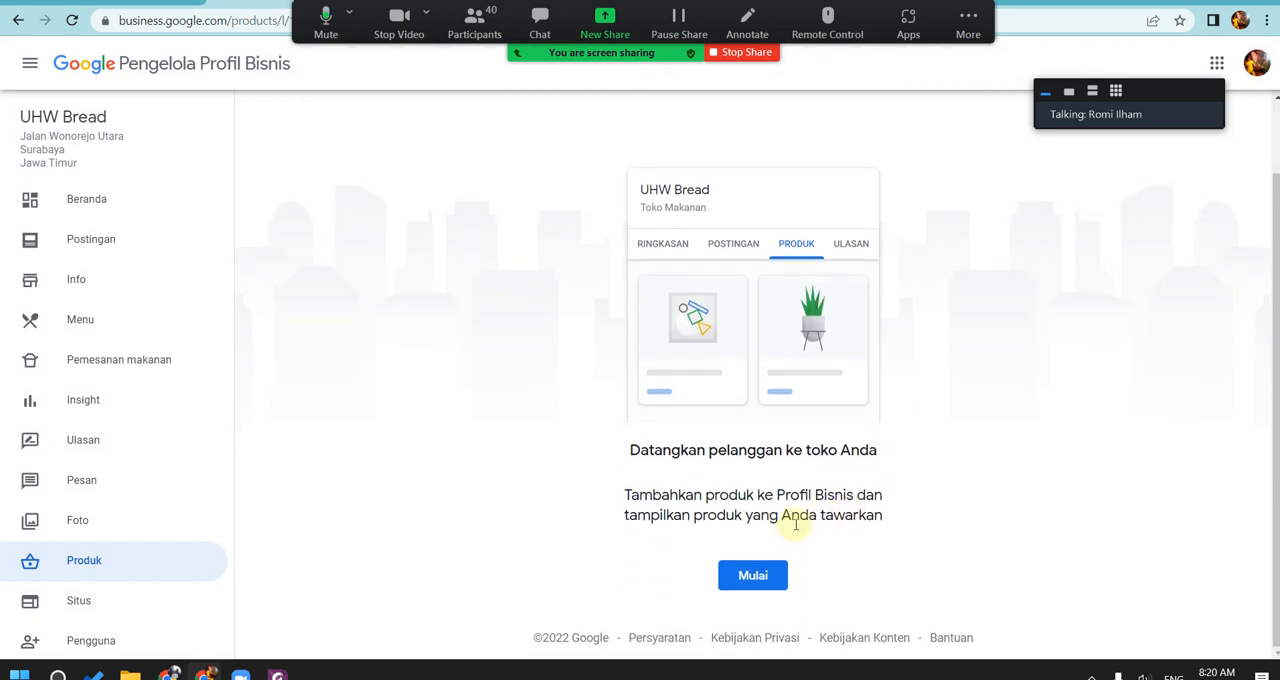
pyautogui.click(775, 576)
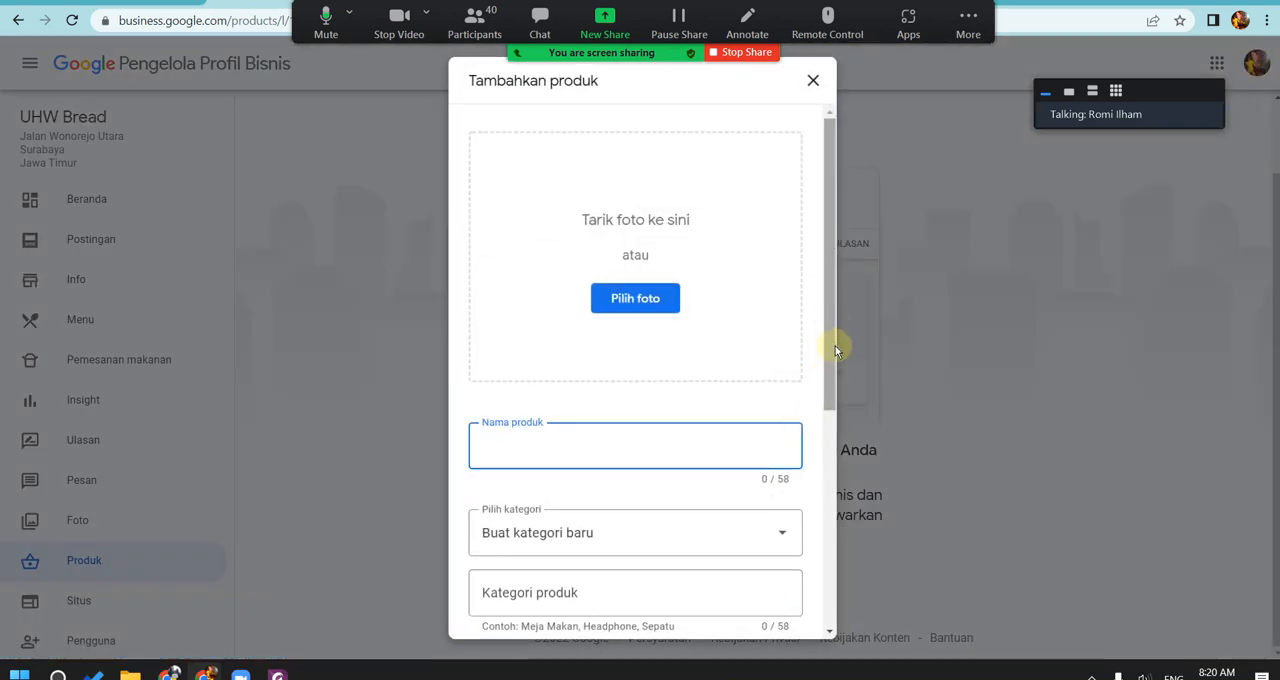
pyautogui.click(830, 288)
pyautogui.moveTo(829, 409); pyautogui.dragTo(837, 543)
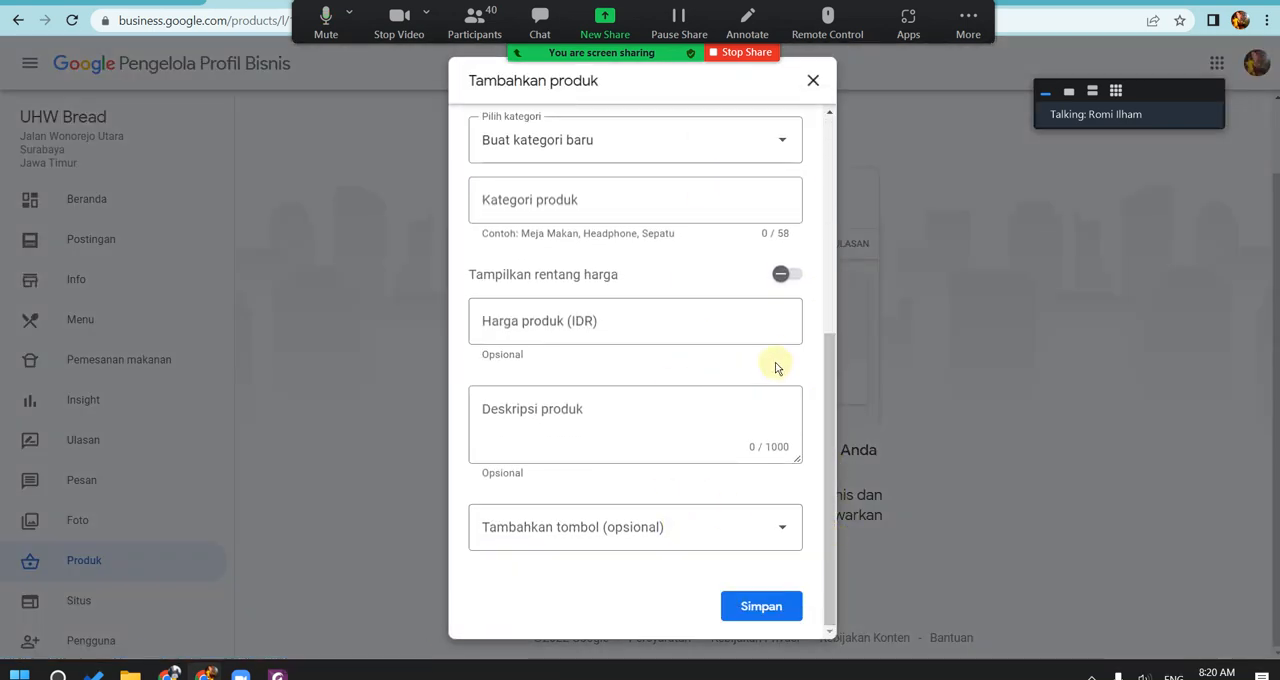
pyautogui.moveTo(826, 346); pyautogui.dragTo(843, 415)
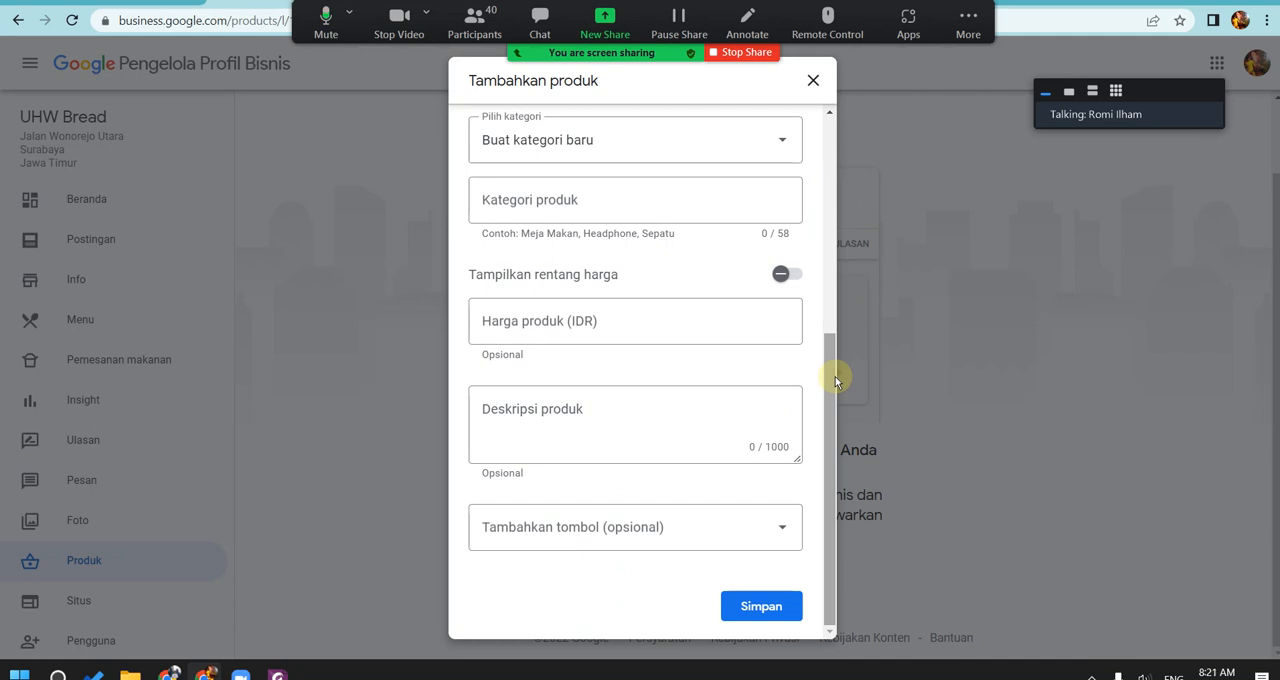
pyautogui.click(813, 80)
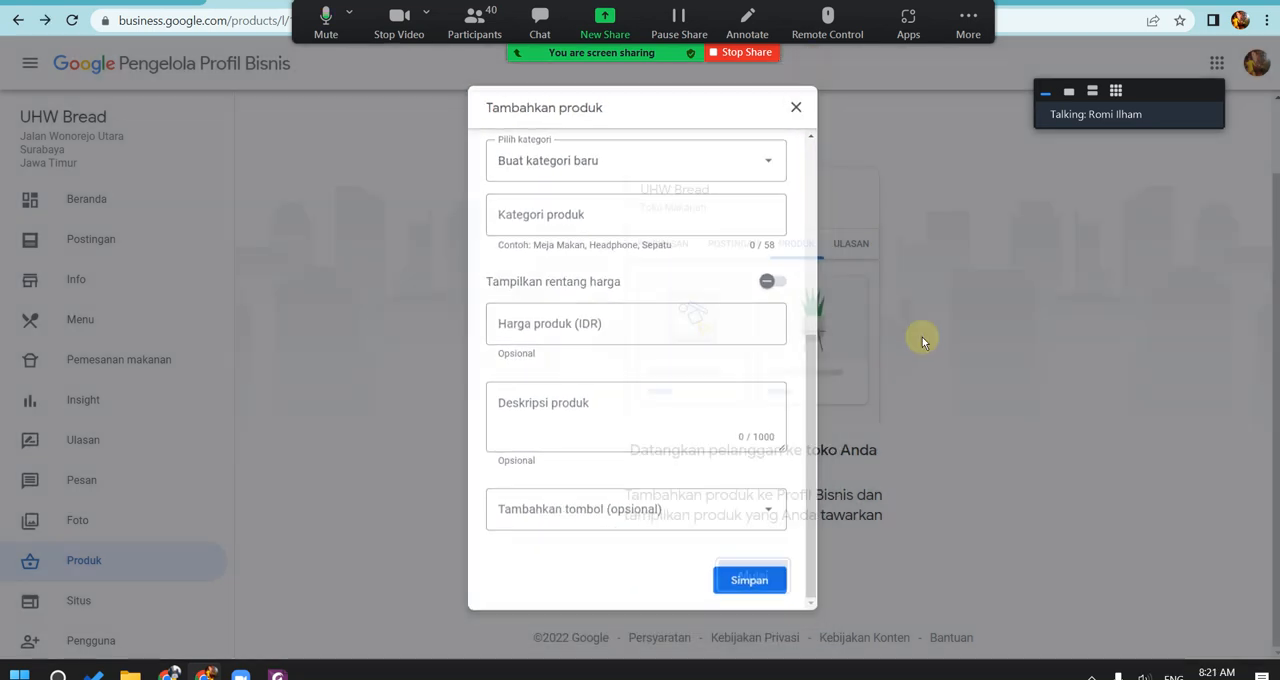
# Step: Open the Situs section, start the website editor from its welcome message and browse the available themes
pyautogui.click(160, 600)
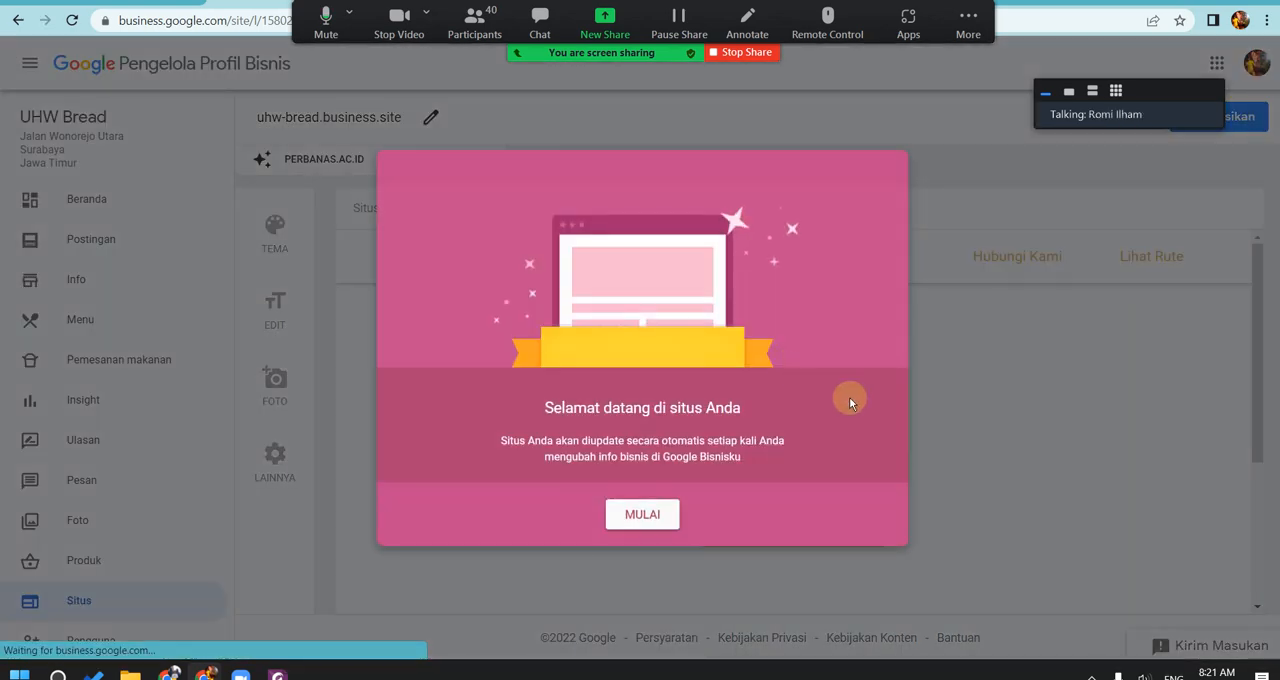
pyautogui.click(668, 512)
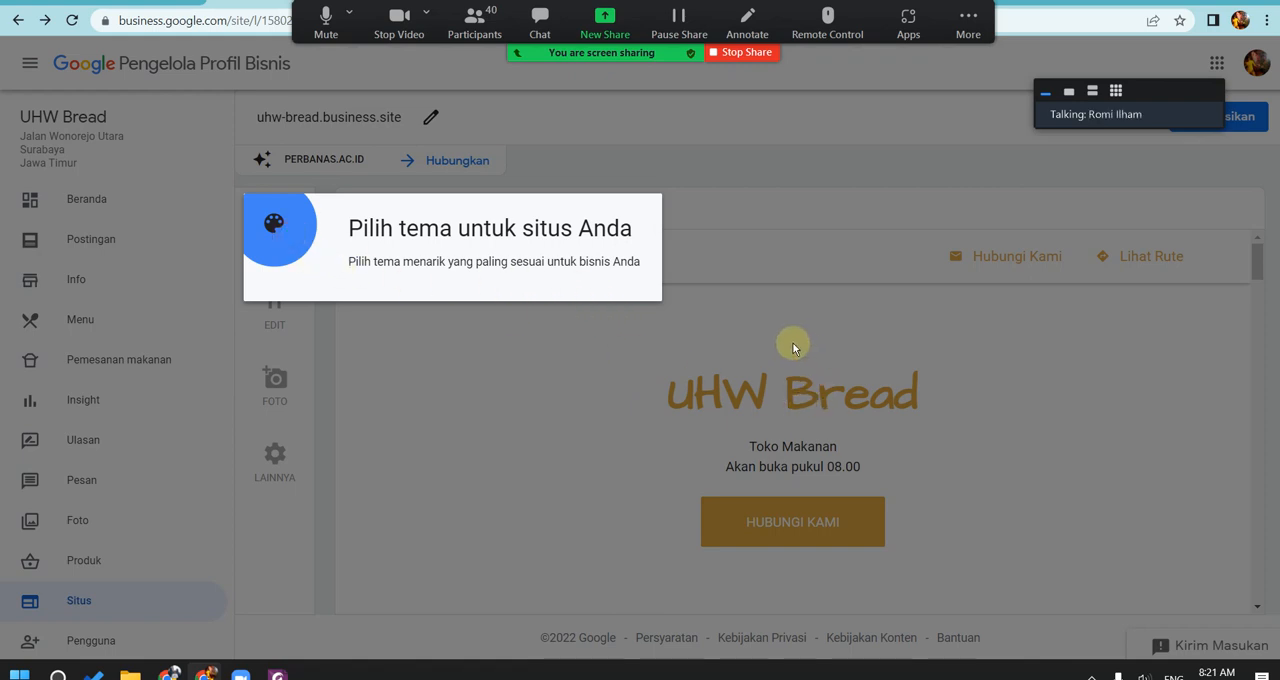
pyautogui.click(283, 245)
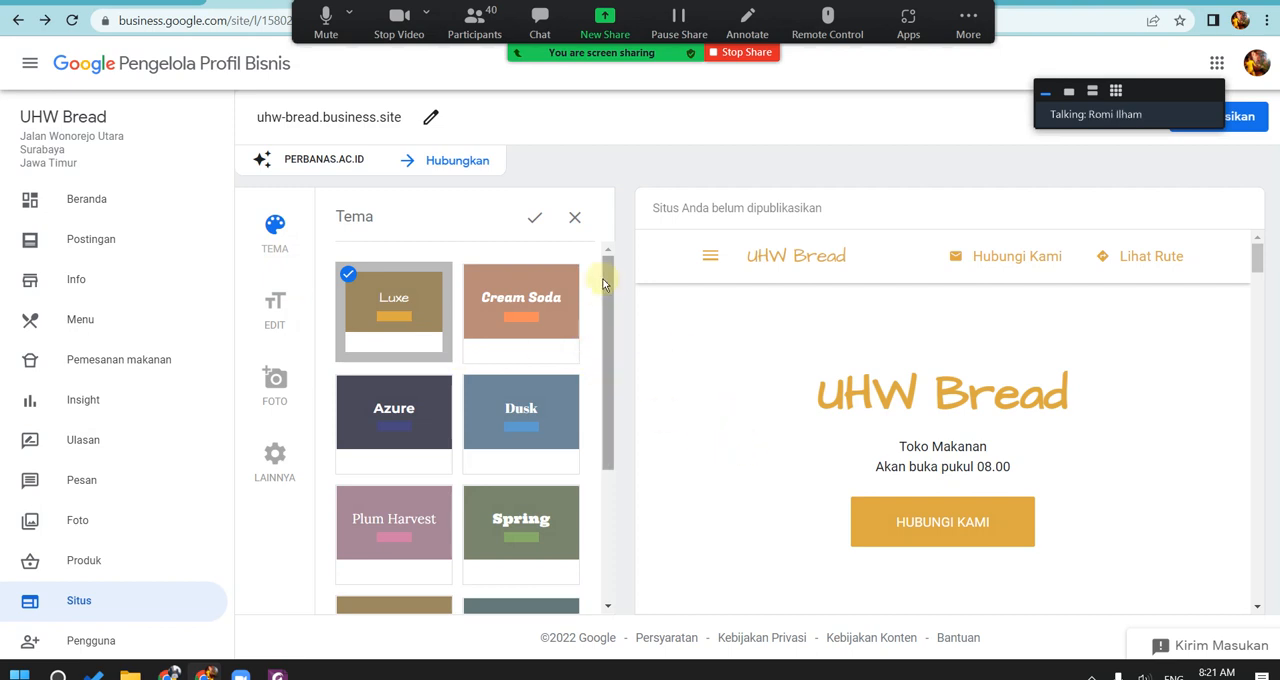
pyautogui.moveTo(605, 318); pyautogui.dragTo(622, 262)
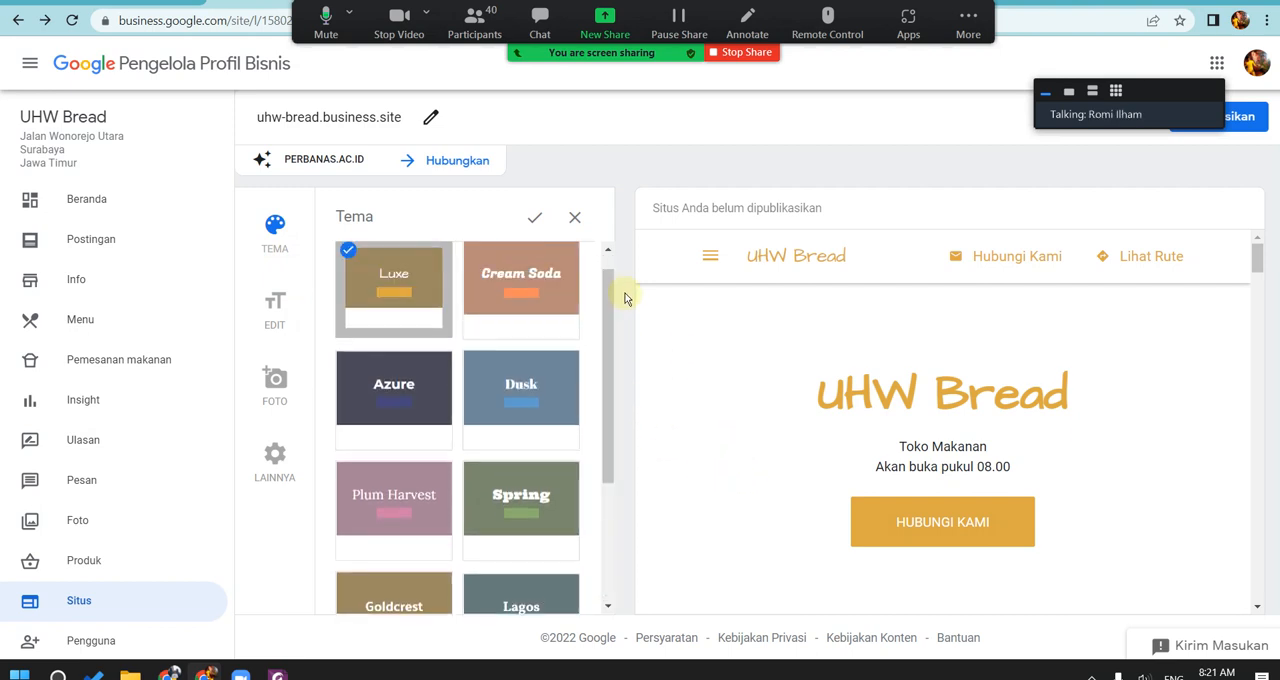
# Step: Preview the Dusk, Spring and Azure themes, apply Cream Soda to the UHW Bread website and dismiss the publishing tip
pyautogui.click(545, 376)
pyautogui.click(505, 494)
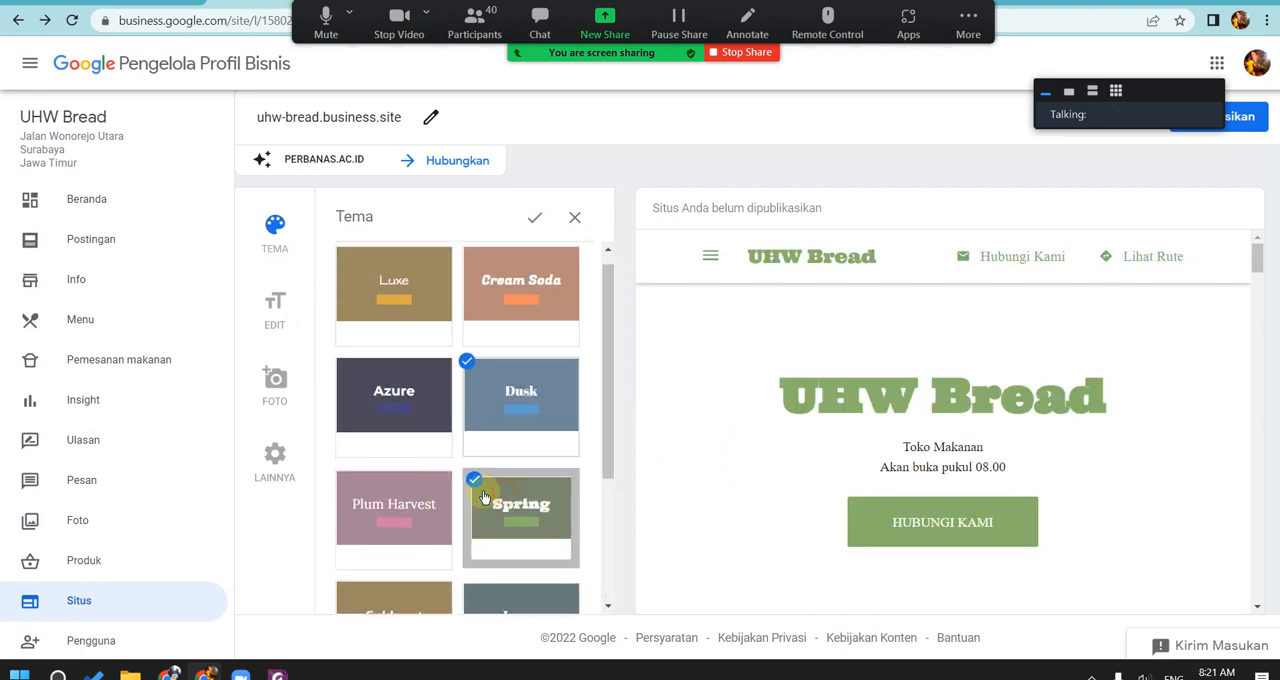
pyautogui.click(414, 426)
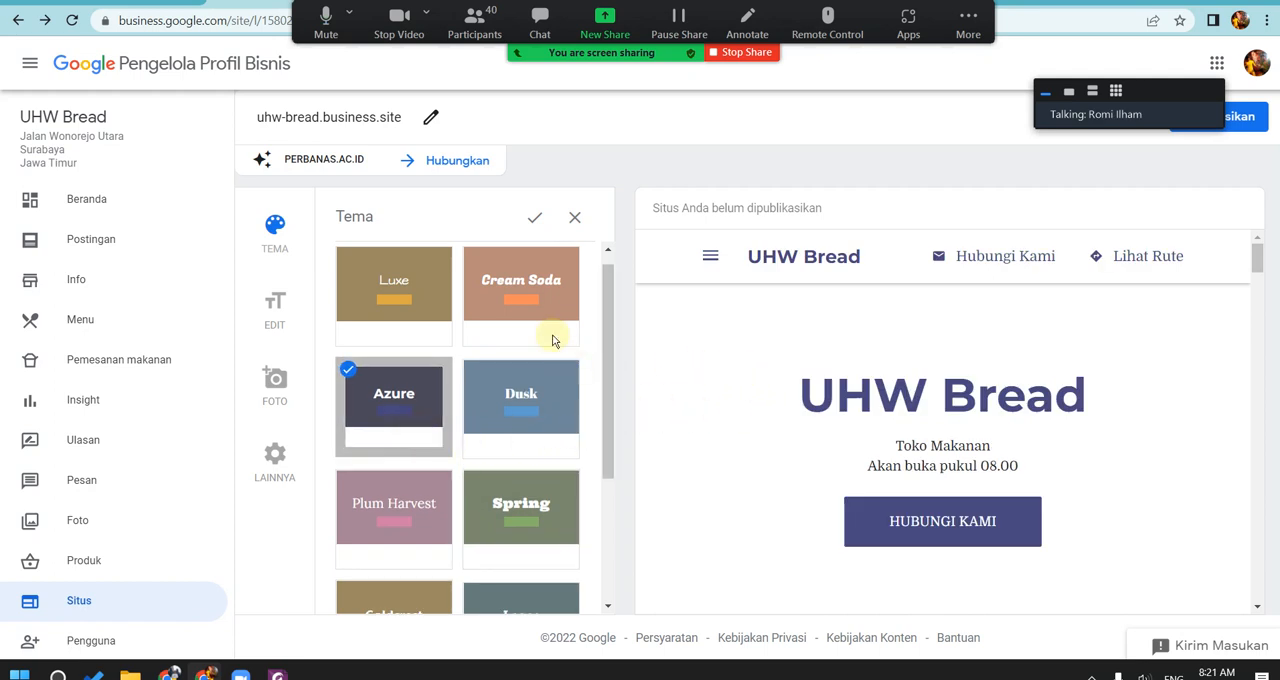
pyautogui.click(526, 292)
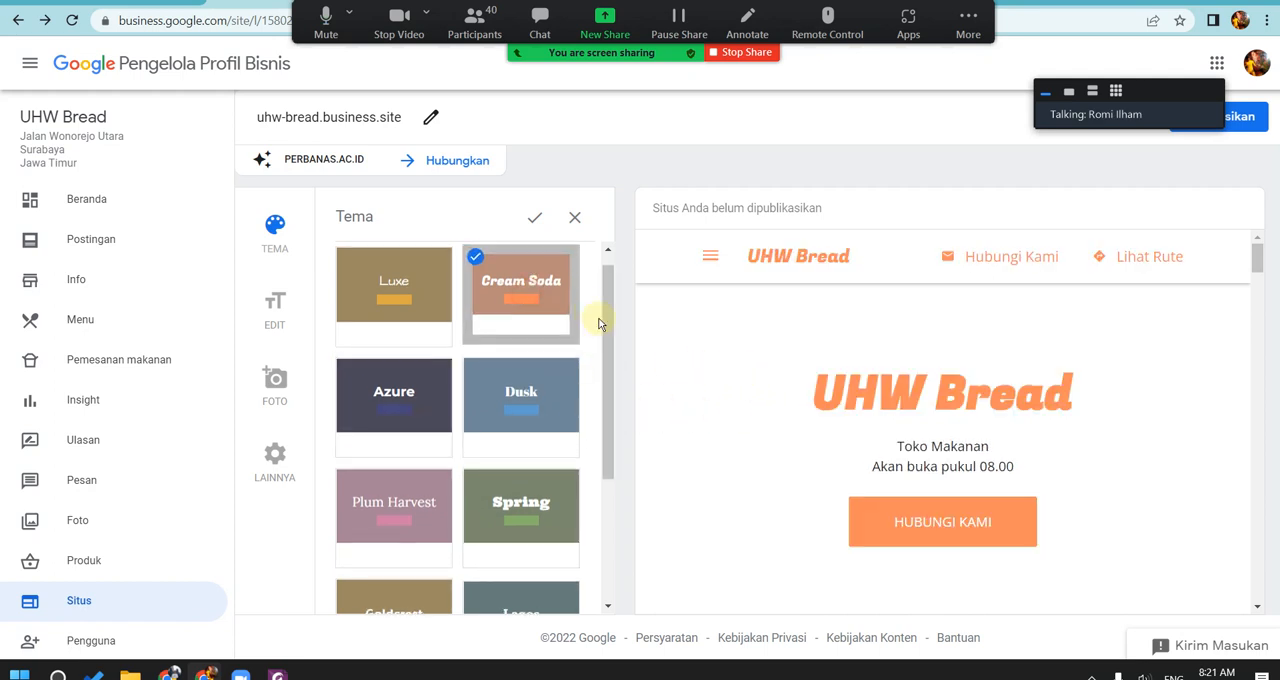
pyautogui.click(535, 217)
pyautogui.click(622, 213)
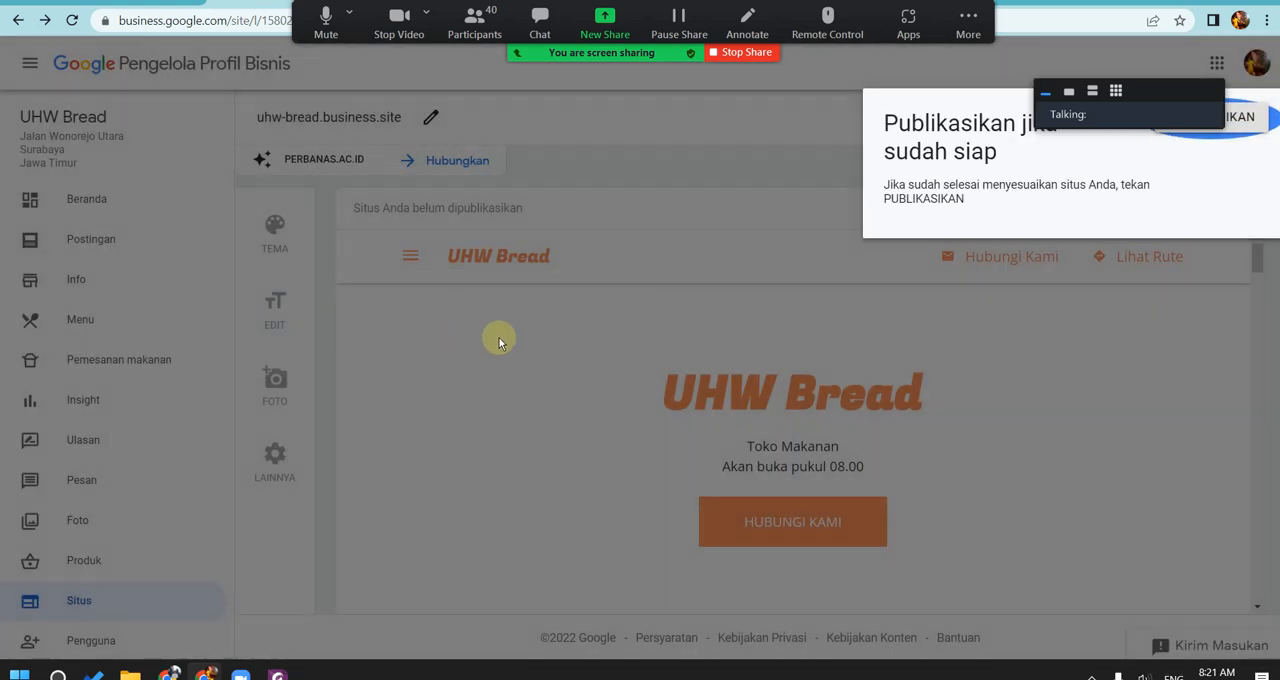
pyautogui.click(1141, 288)
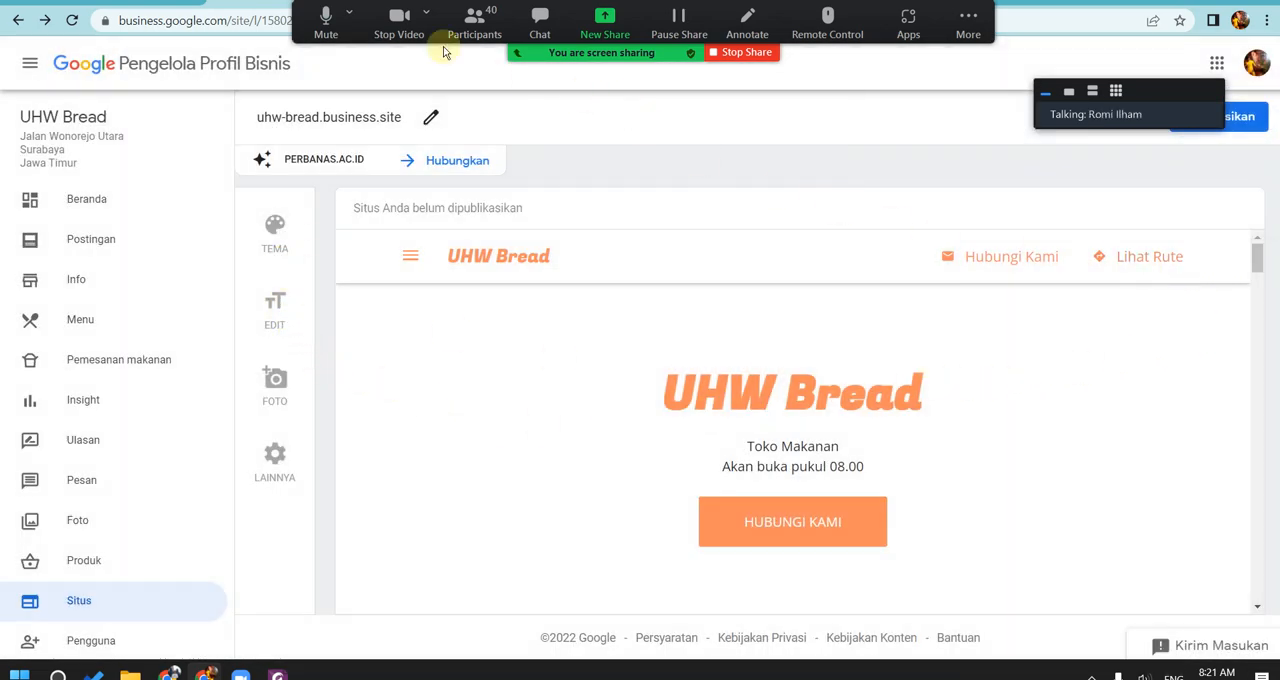
# Step: Move the Zoom meeting controls away from the browser's tabs and address bar
pyautogui.moveTo(655, 50); pyautogui.dragTo(846, 97)
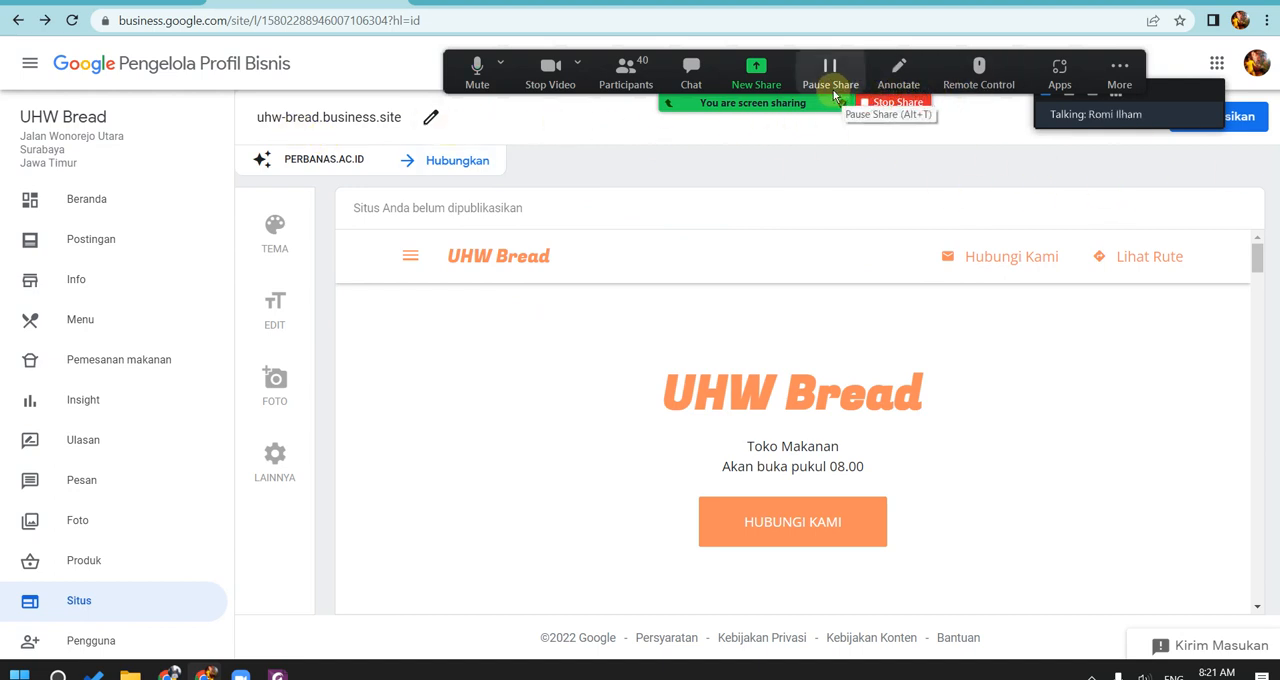
pyautogui.moveTo(830, 102); pyautogui.dragTo(740, 93)
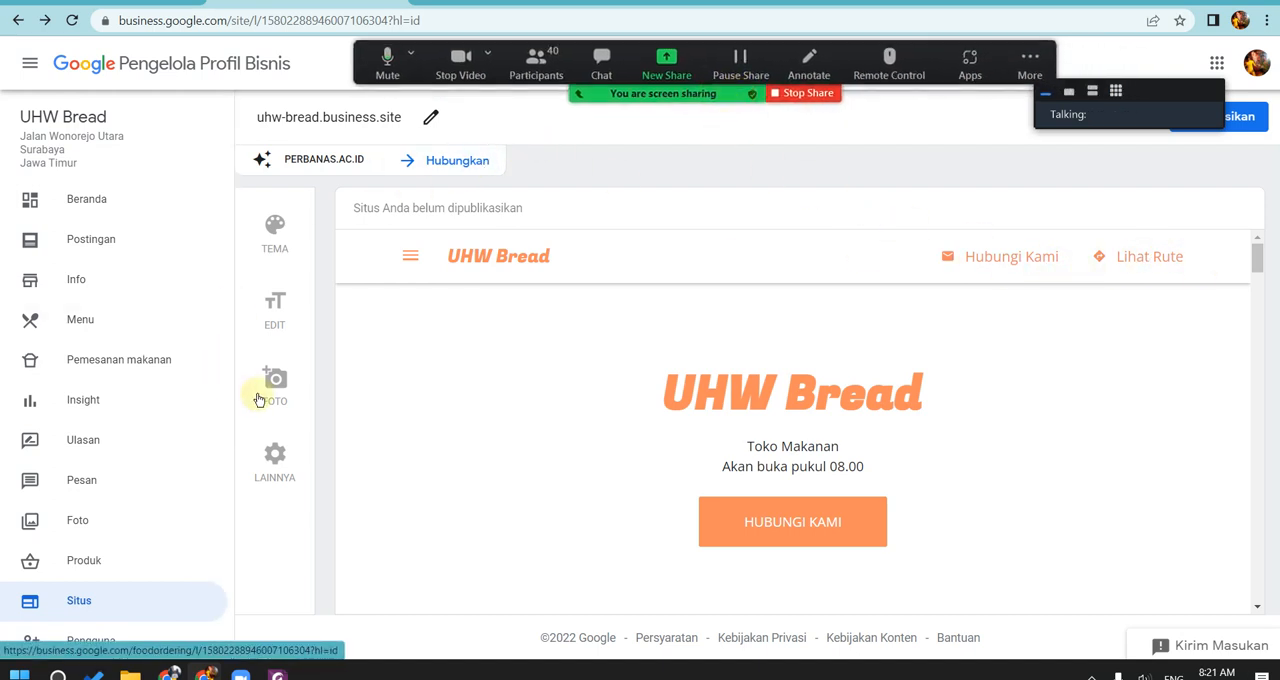
# Step: View the Pengguna dialog for managing and adding profile users, and close it without adding anyone
pyautogui.scroll(-3, 229, 400)
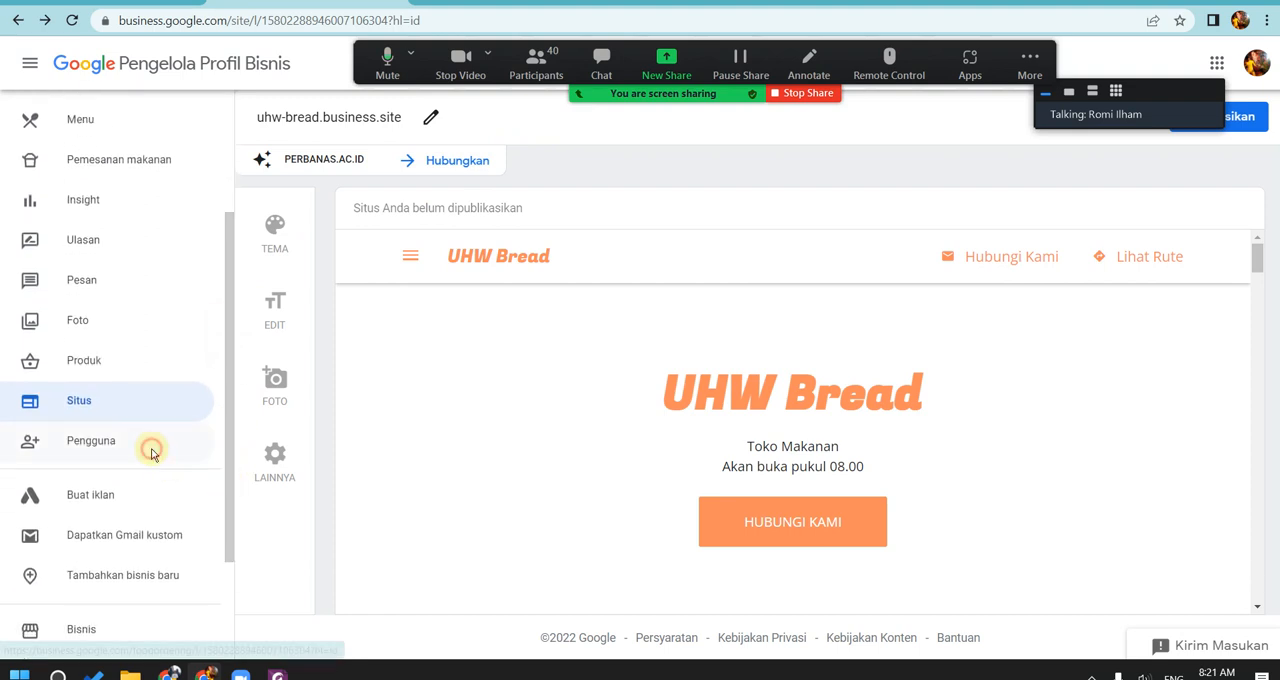
pyautogui.click(152, 448)
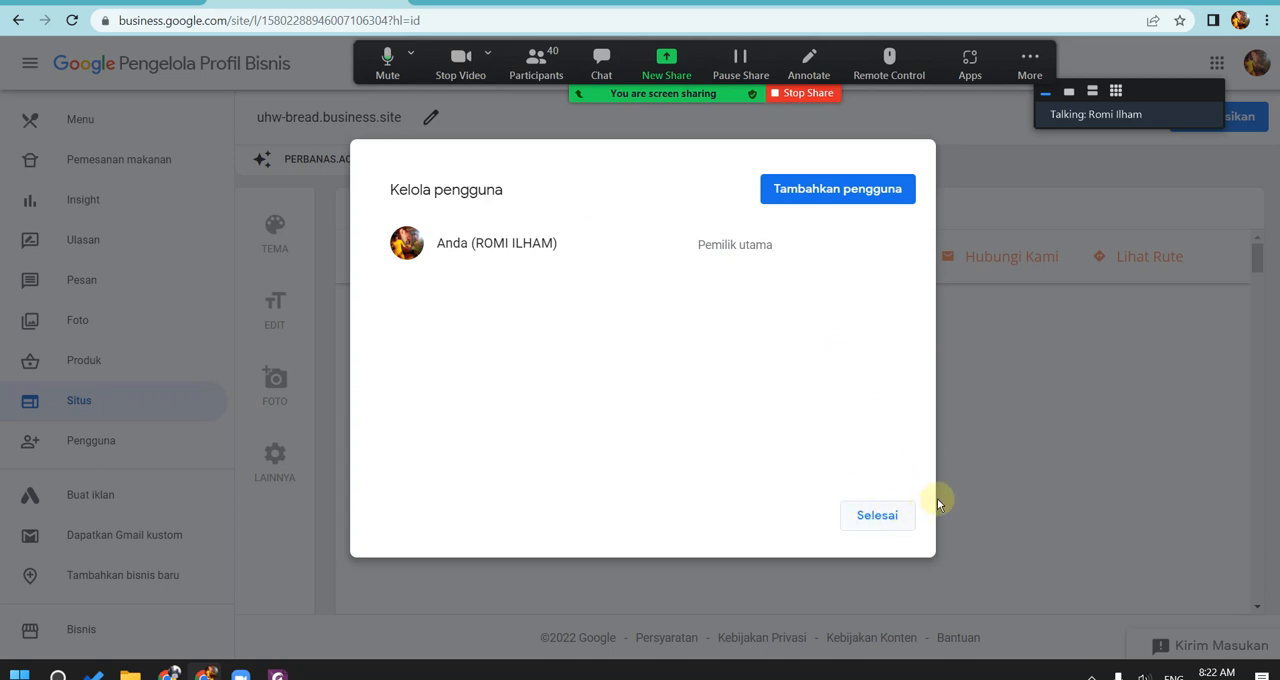
pyautogui.click(980, 468)
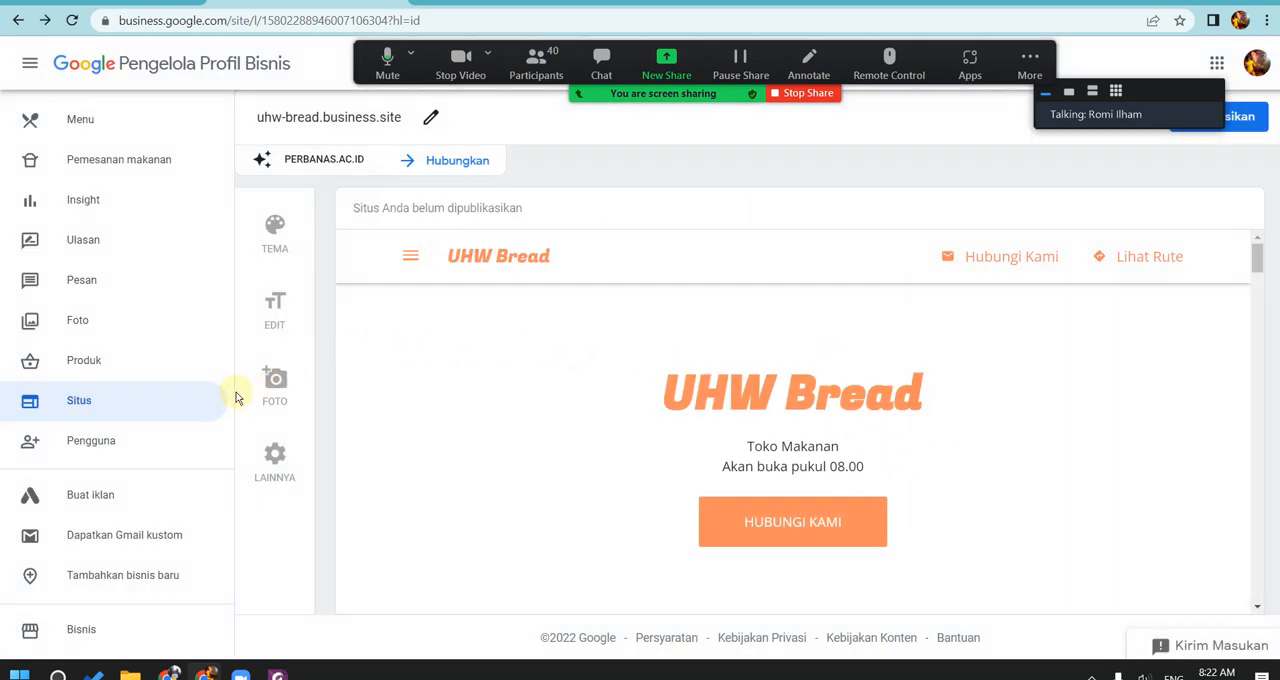
# Step: Show the Google Ads page from Buat iklan, return to the business profile and review its remaining options down to Dukungan
pyautogui.click(150, 498)
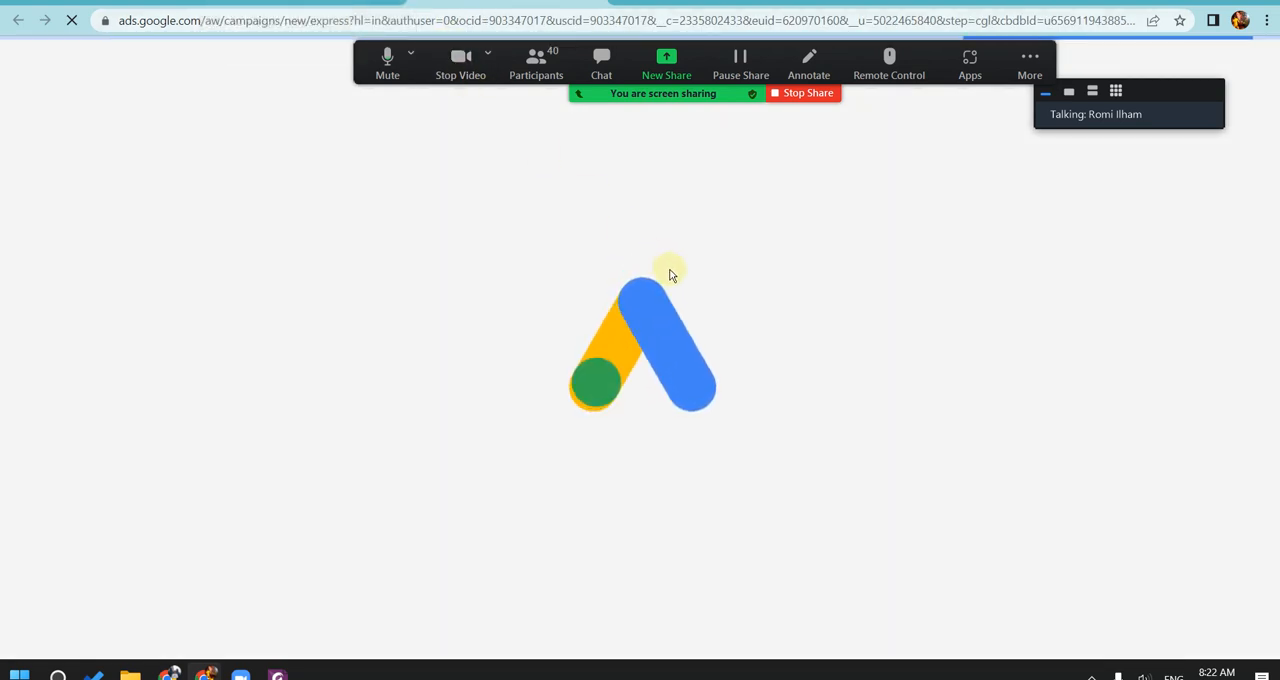
pyautogui.click(329, 10)
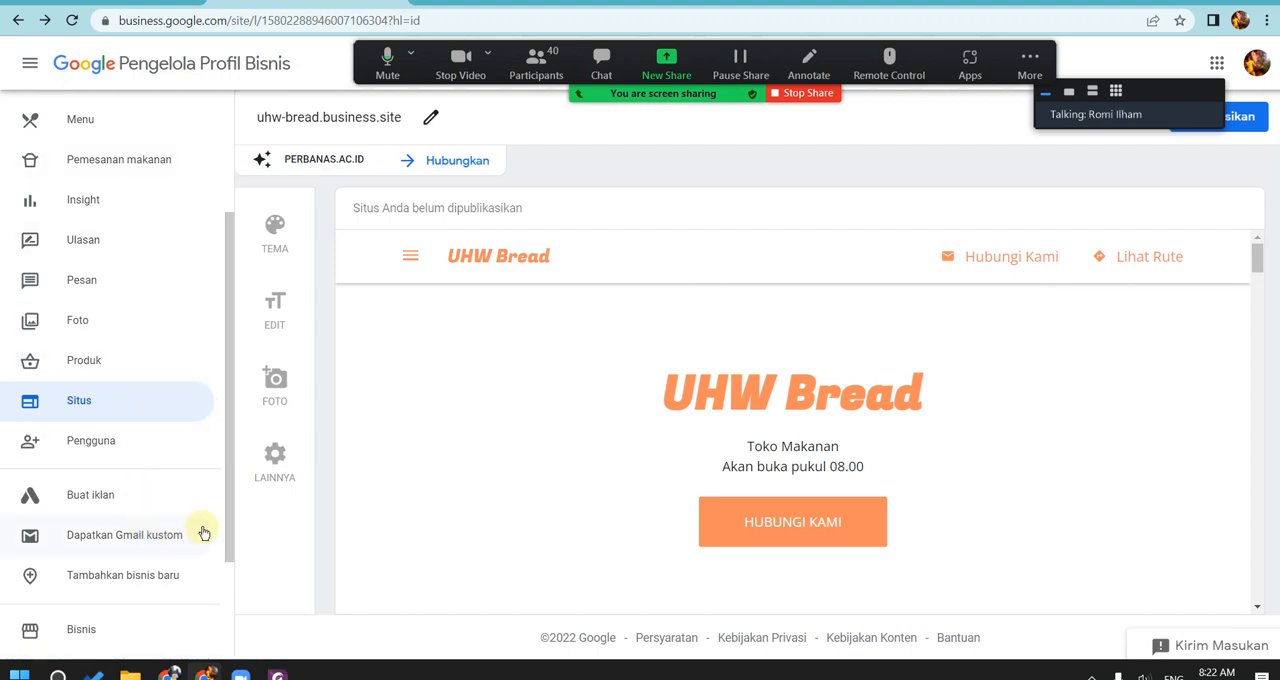
pyautogui.moveTo(225, 480); pyautogui.dragTo(225, 563)
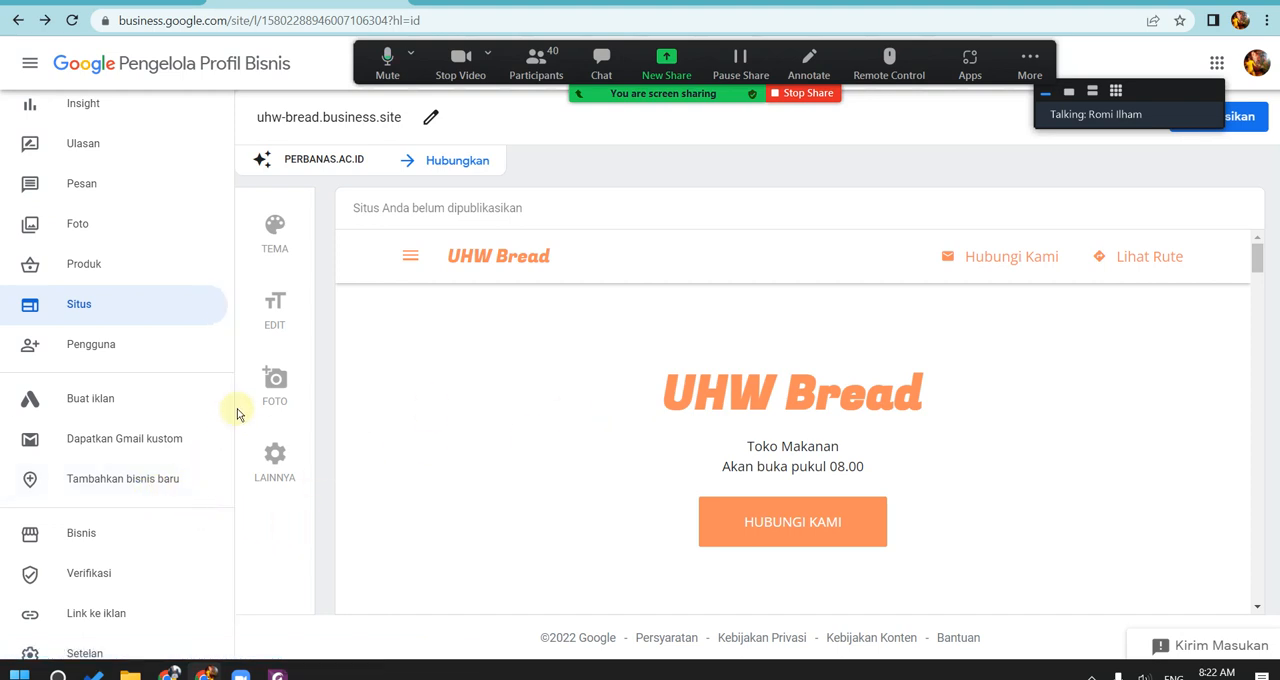
pyautogui.moveTo(225, 409); pyautogui.dragTo(225, 477)
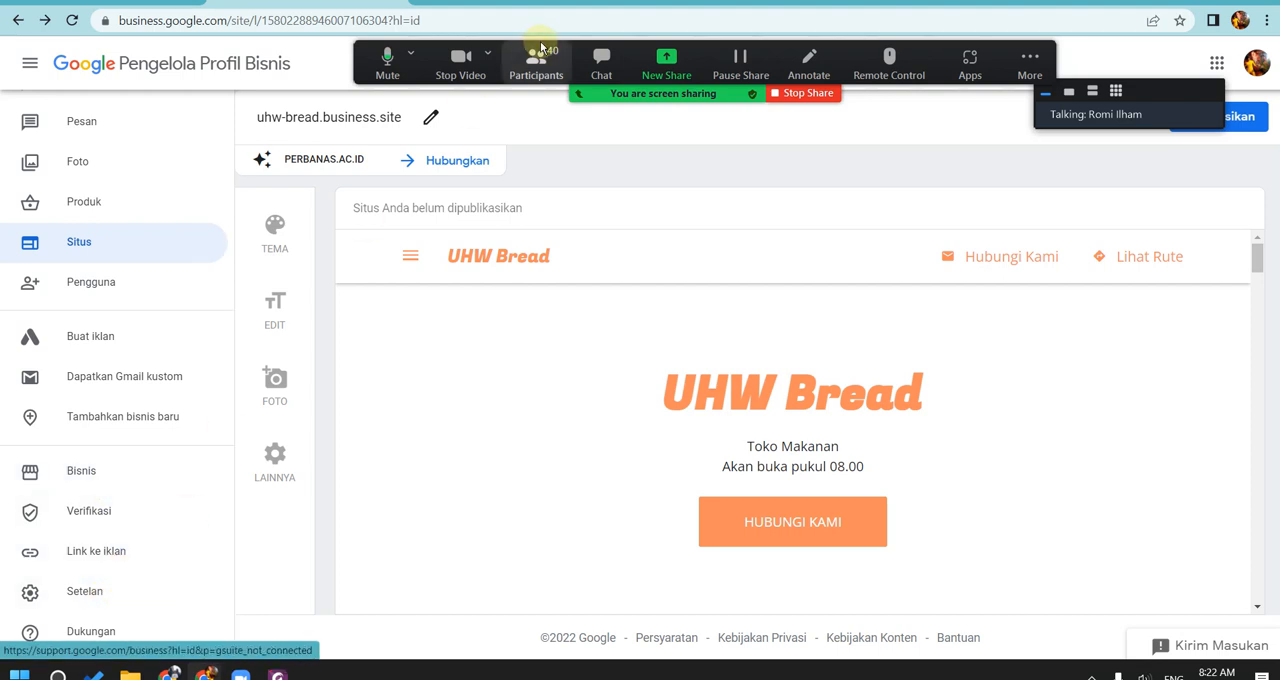
pyautogui.click(469, 12)
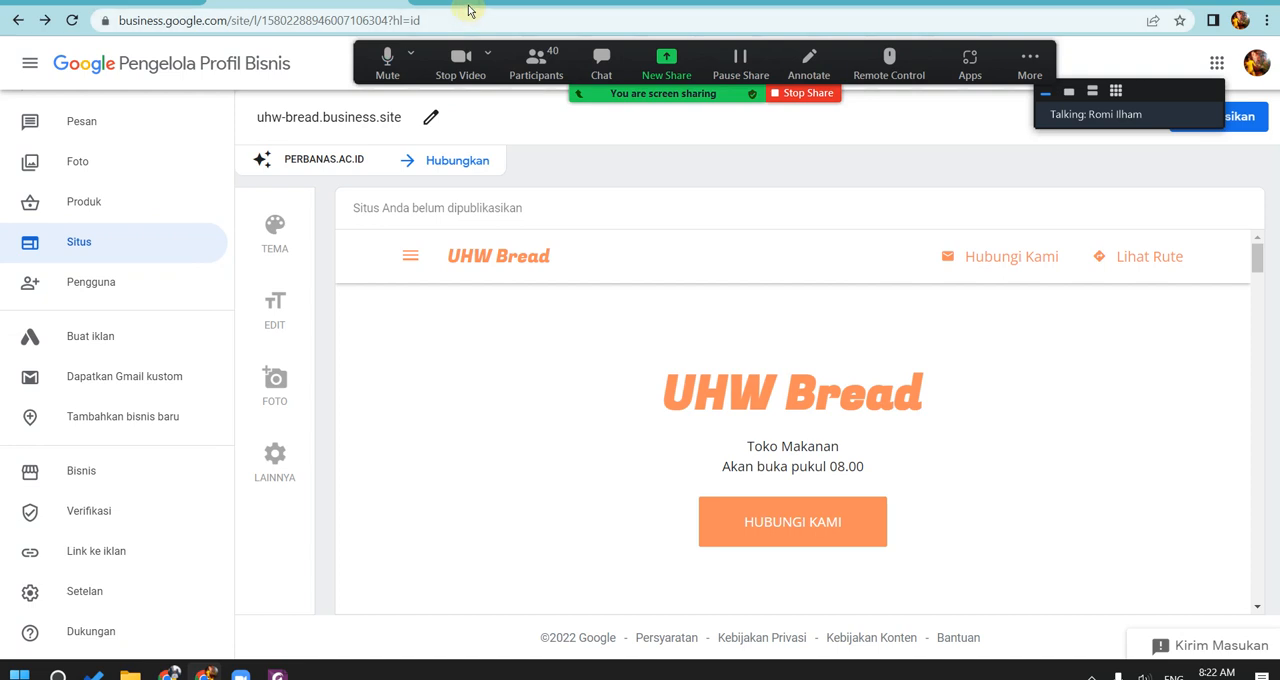
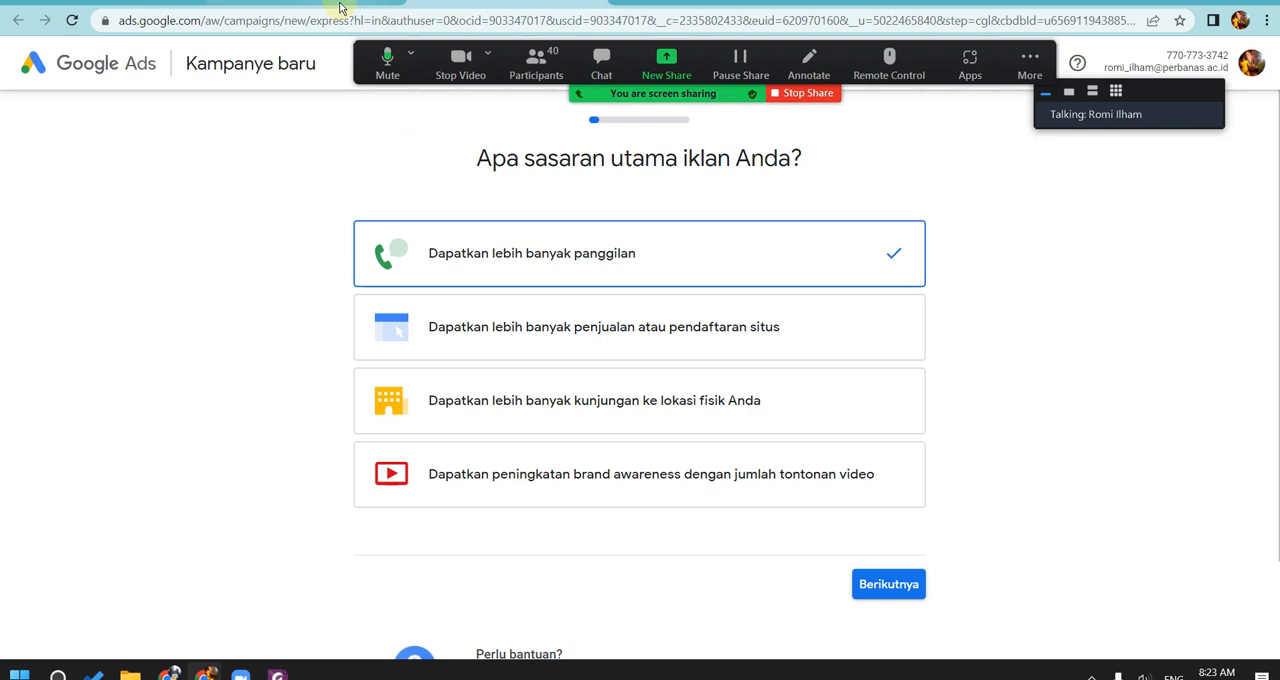
# Step: Leave the Google Ads campaign page, search for google sites and open the Google Sites start page
pyautogui.click(340, 8)
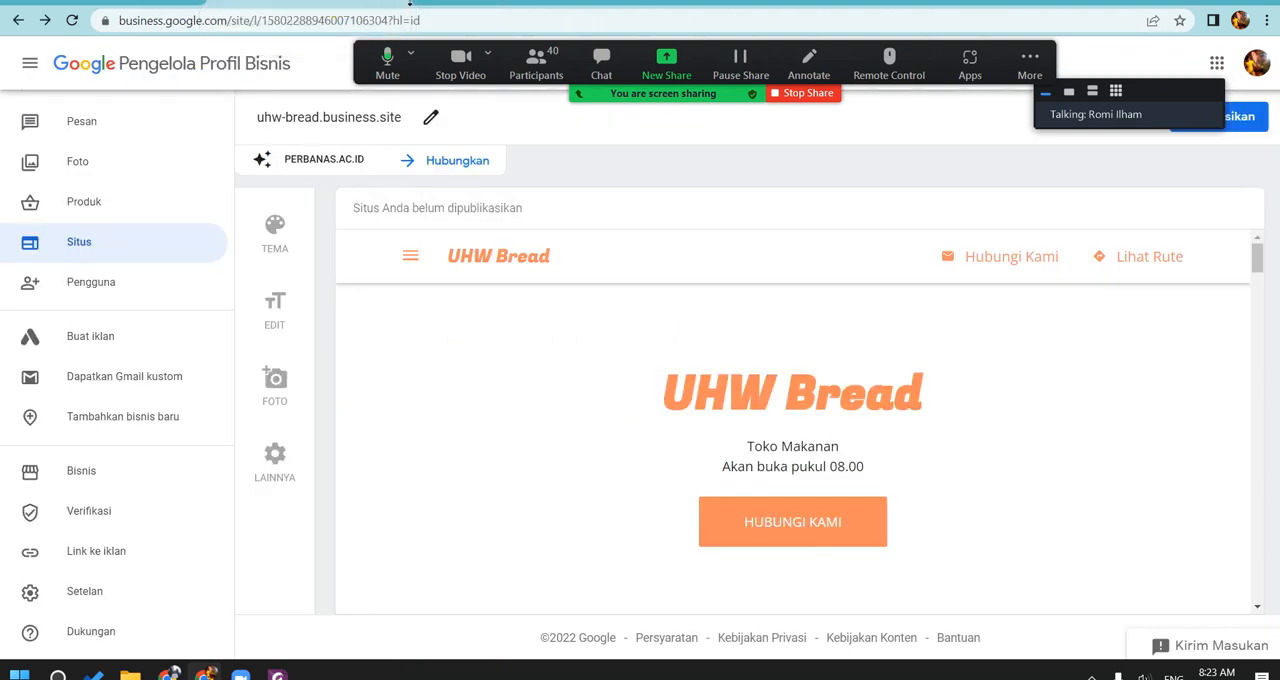
pyautogui.click(463, 7)
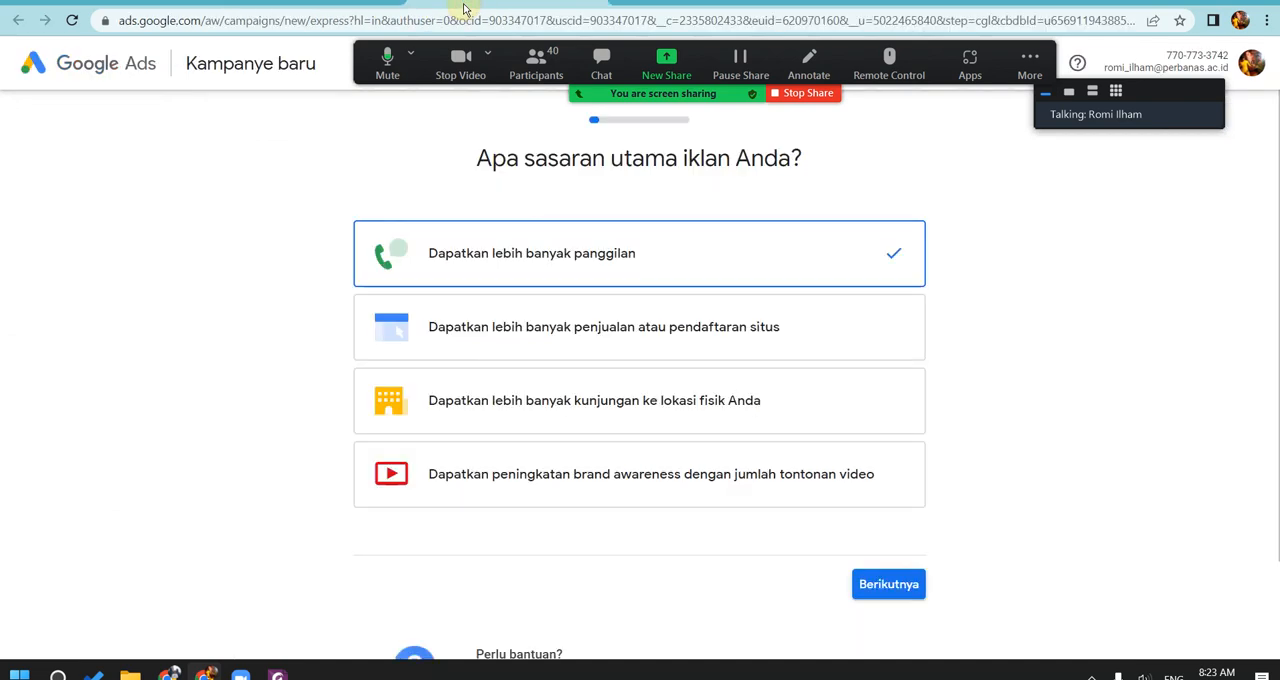
pyautogui.click(470, 22)
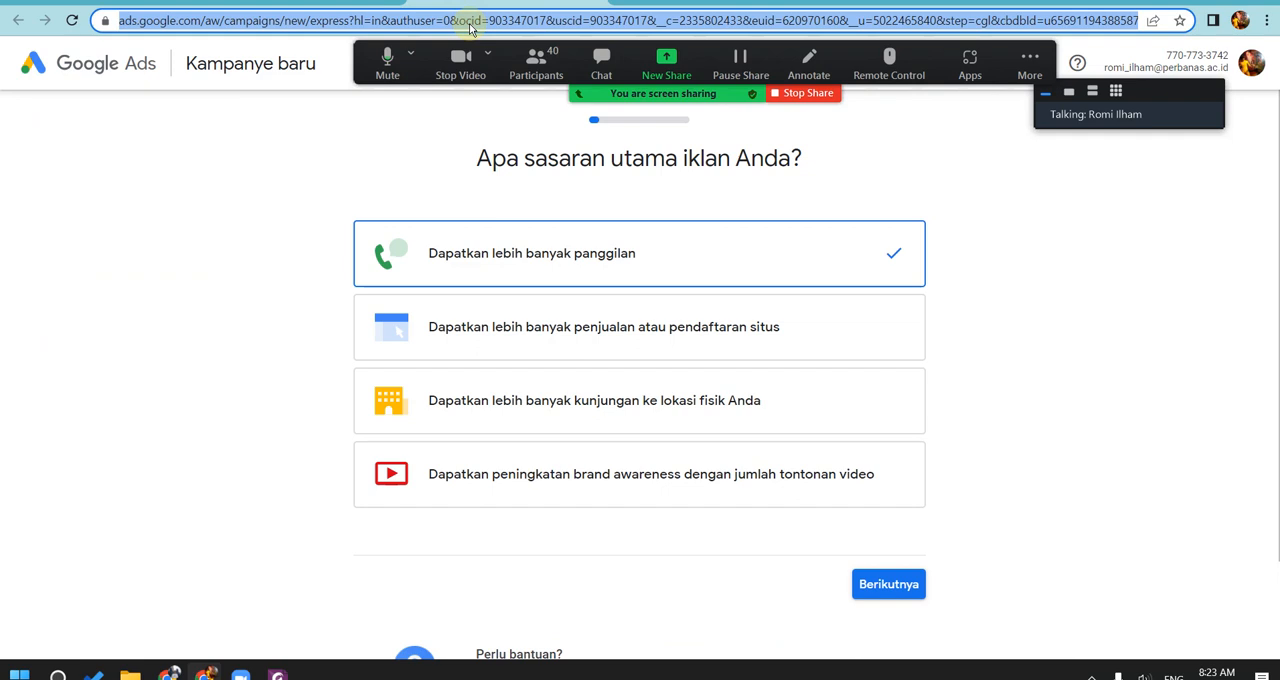
pyautogui.write('google ')
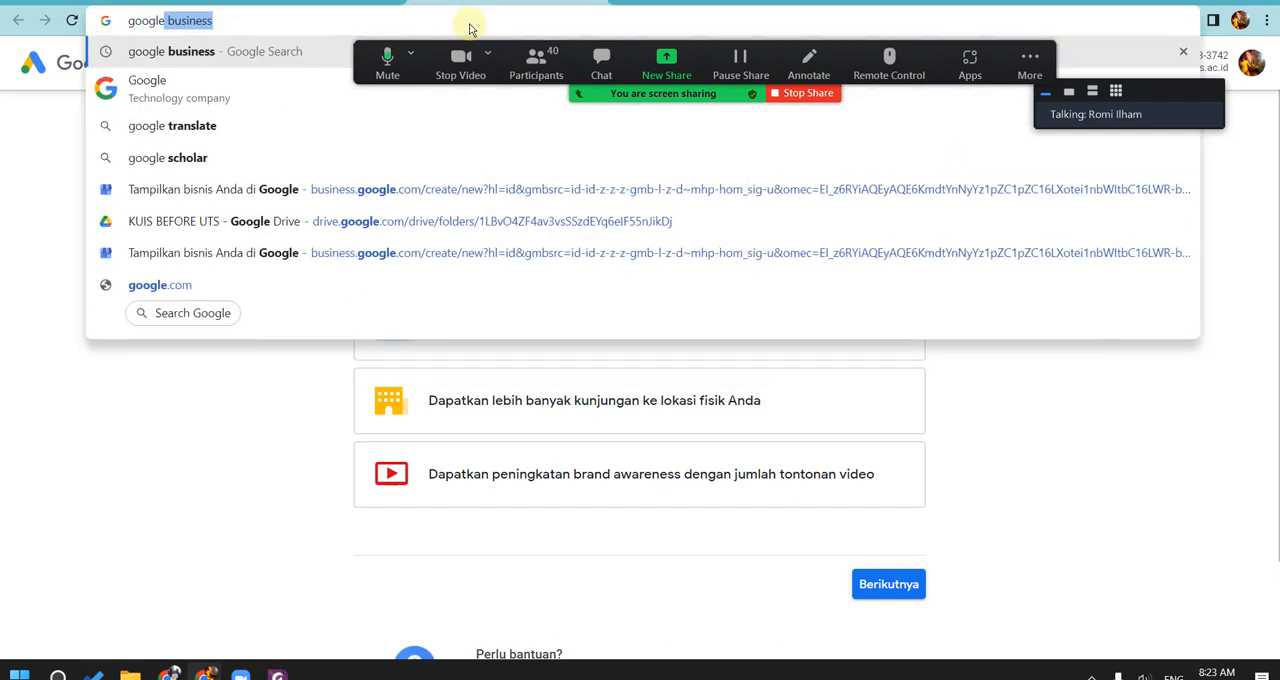
pyautogui.write('site')
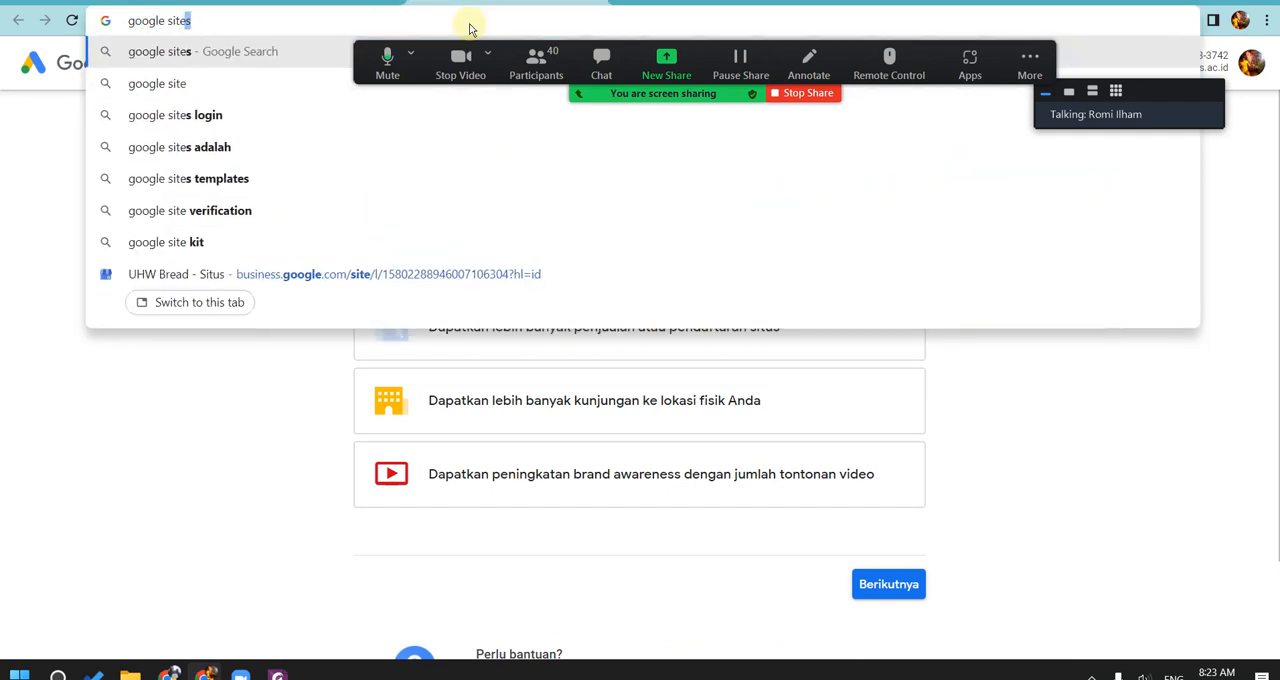
pyautogui.press('Return')
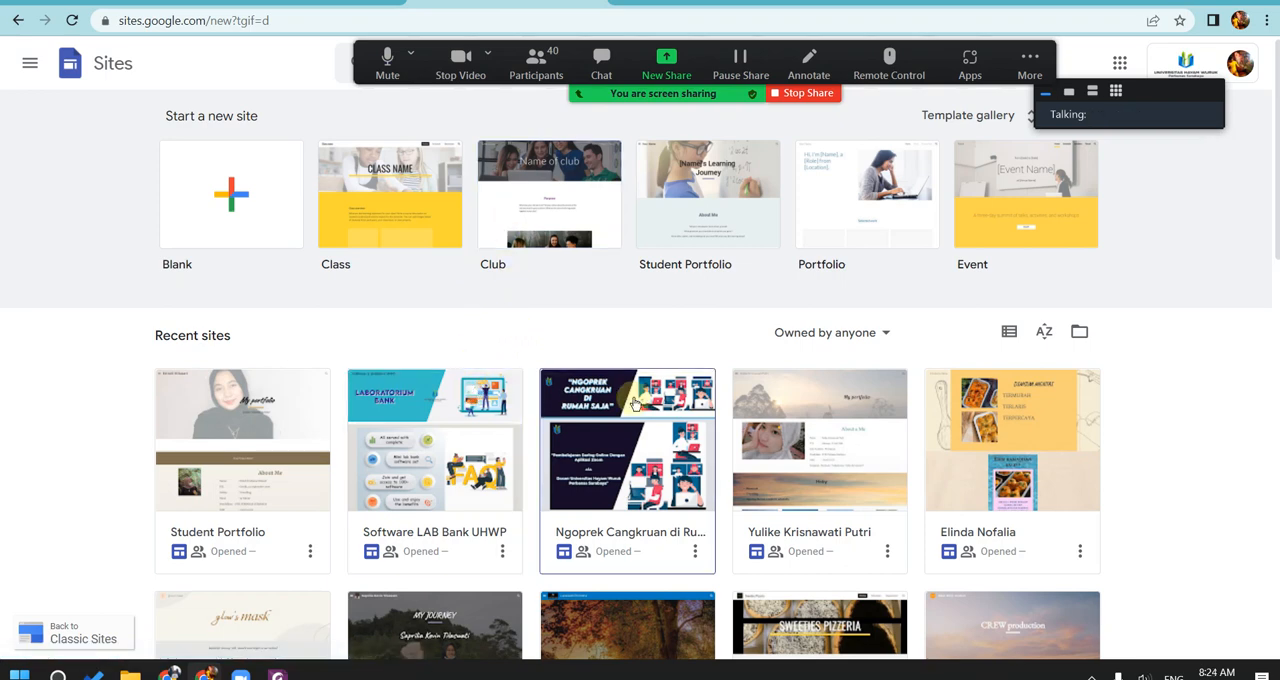
# Step: Show what a blank new site looks like, return to the start page and create a site from the Student Portfolio template
pyautogui.click(240, 225)
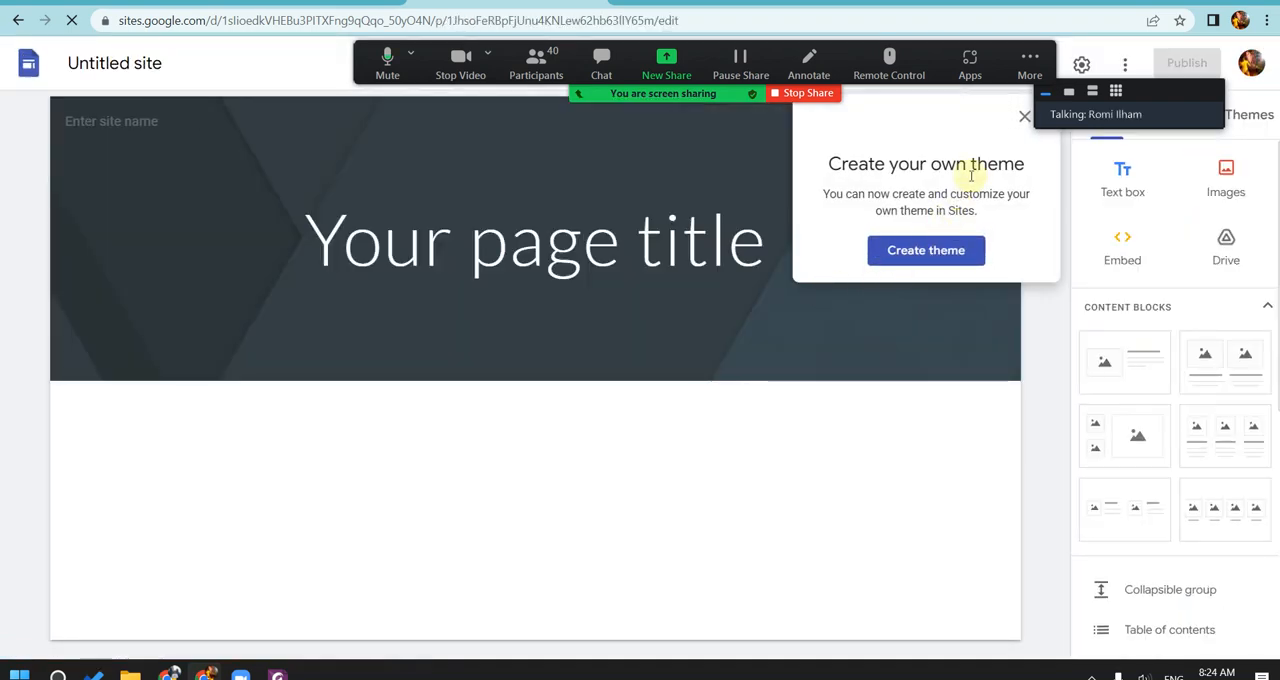
pyautogui.click(430, 121)
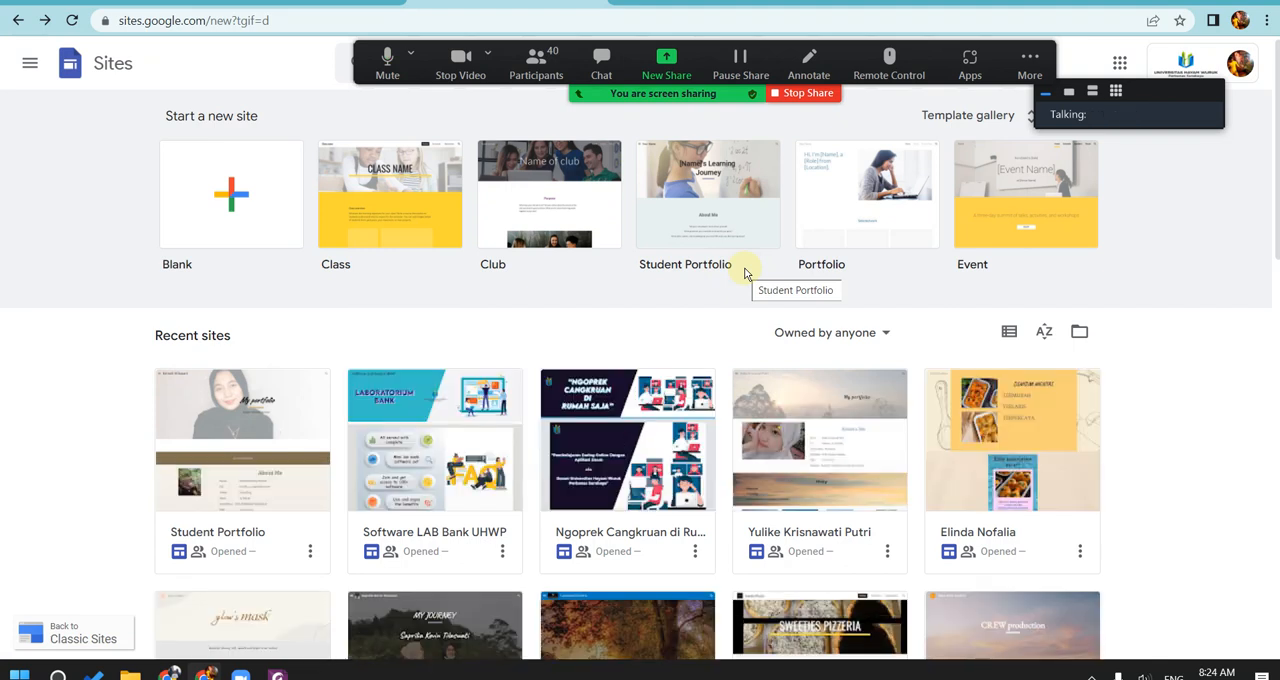
pyautogui.click(703, 225)
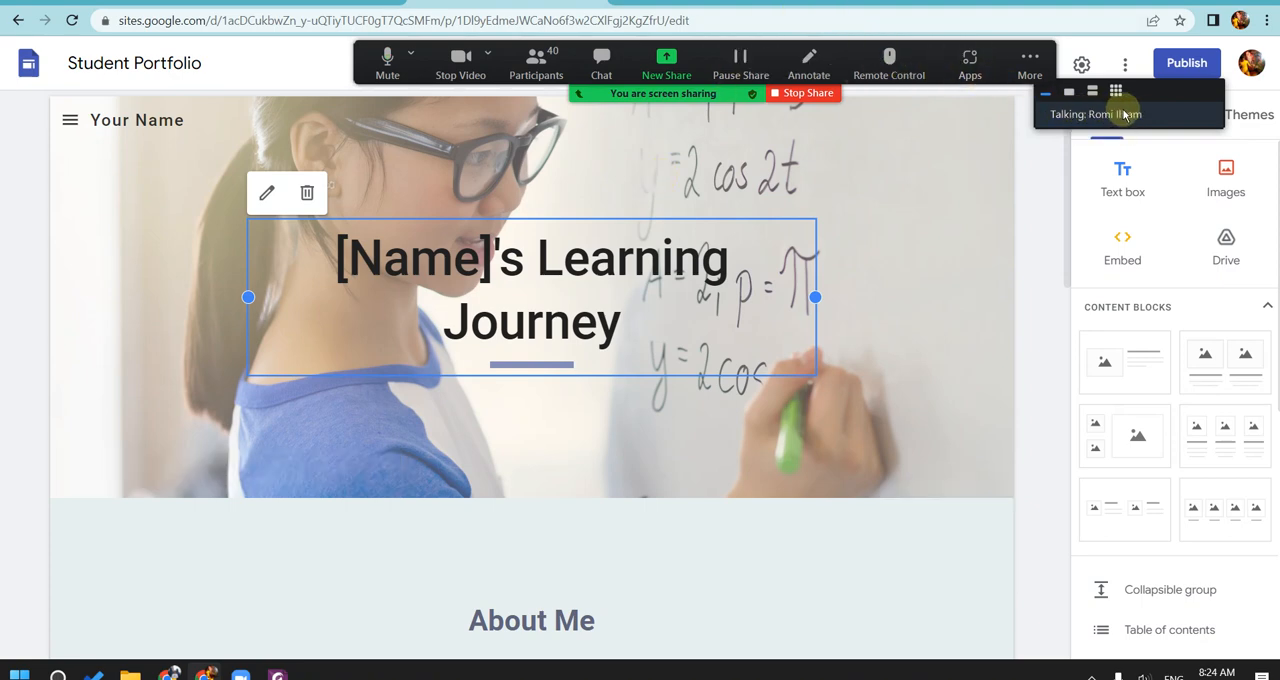
# Step: Move the Zoom meeting controls and speaker panel clear of the site editor's undo, preview, share and publish options
pyautogui.moveTo(1140, 106)
pyautogui.mouseDown()
pyautogui.moveTo(1154, 137)
pyautogui.moveTo(1177, 106)
pyautogui.moveTo(1156, 108)
pyautogui.mouseUp()
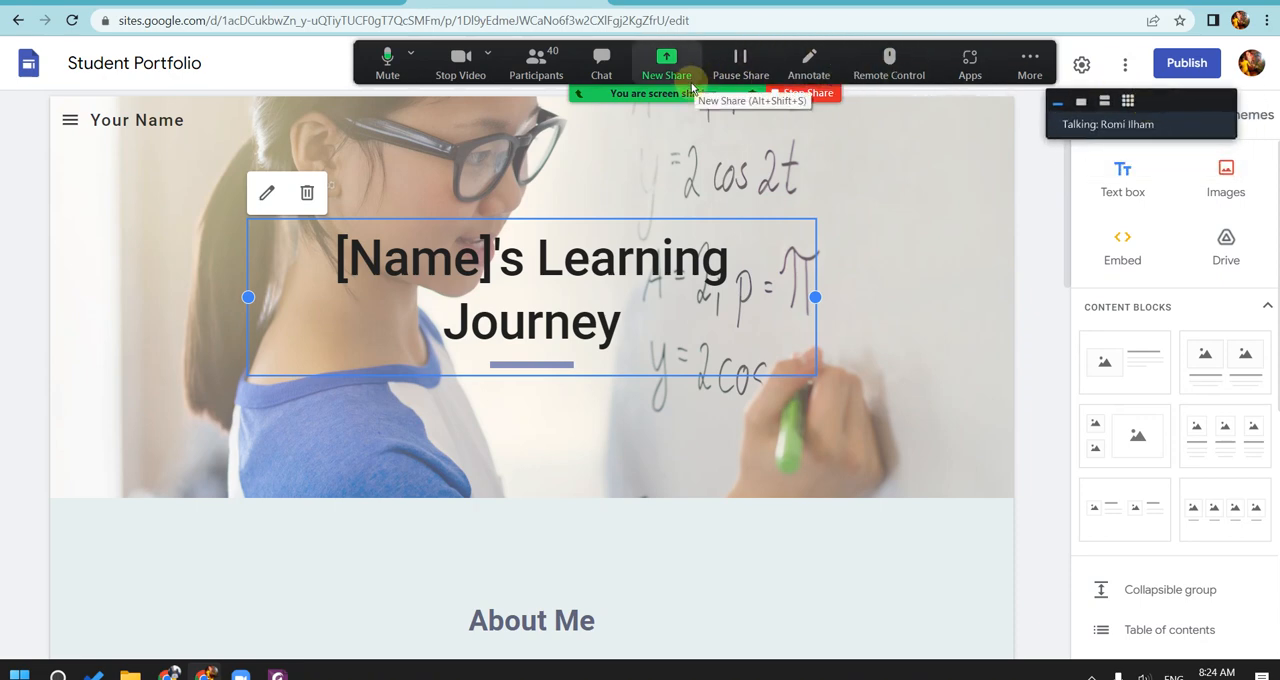
pyautogui.moveTo(693, 87); pyautogui.dragTo(670, 50)
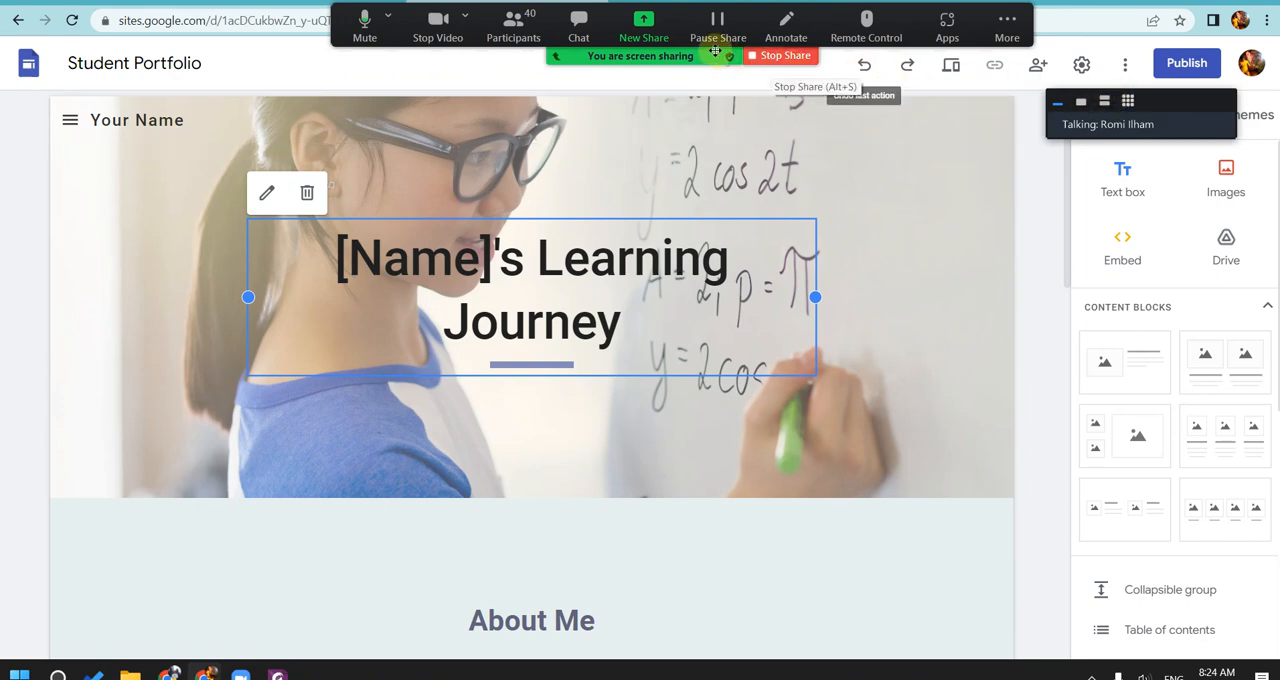
pyautogui.moveTo(674, 49); pyautogui.dragTo(618, 52)
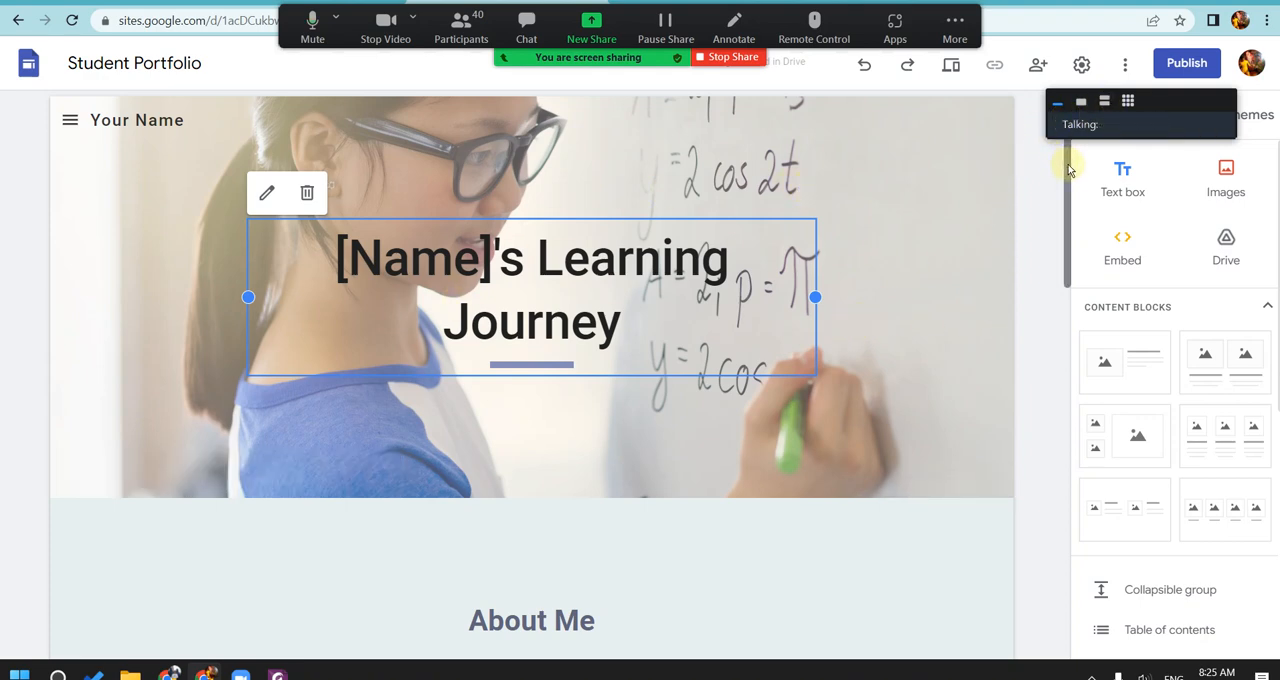
pyautogui.moveTo(1064, 165); pyautogui.dragTo(1027, 165)
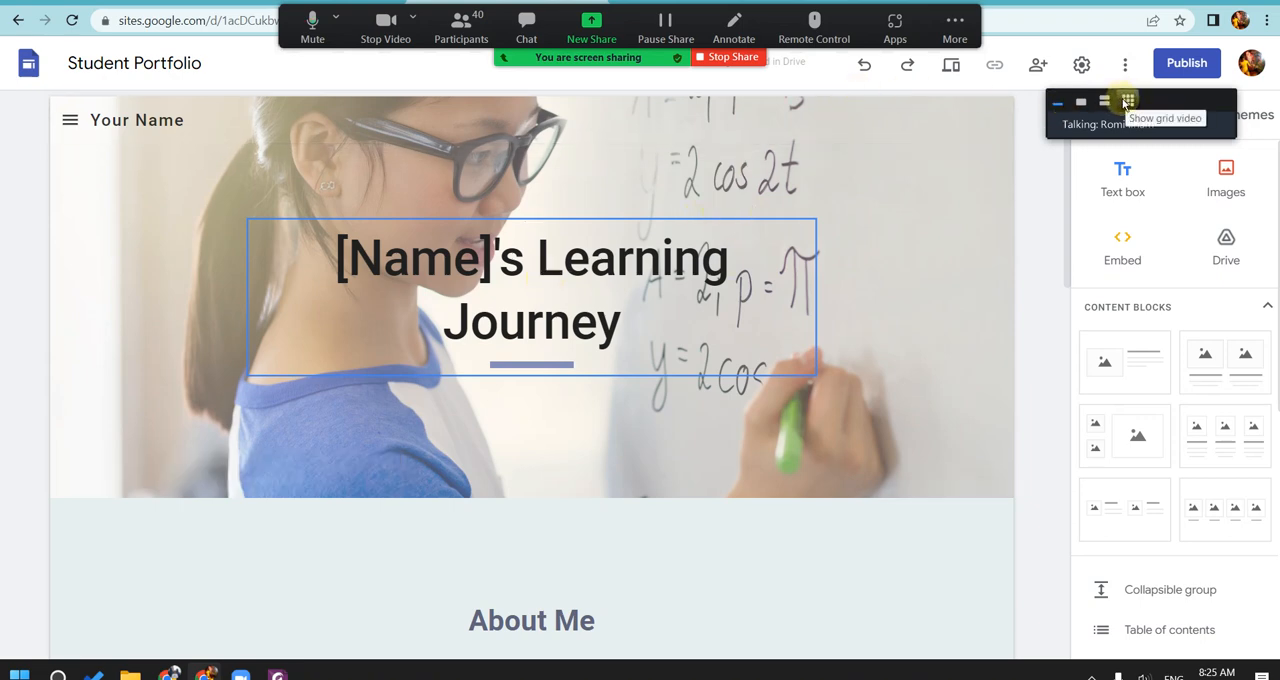
# Step: View the Zoom participants as a video grid, minimise the video window again and select the banner's title text
pyautogui.click(1122, 102)
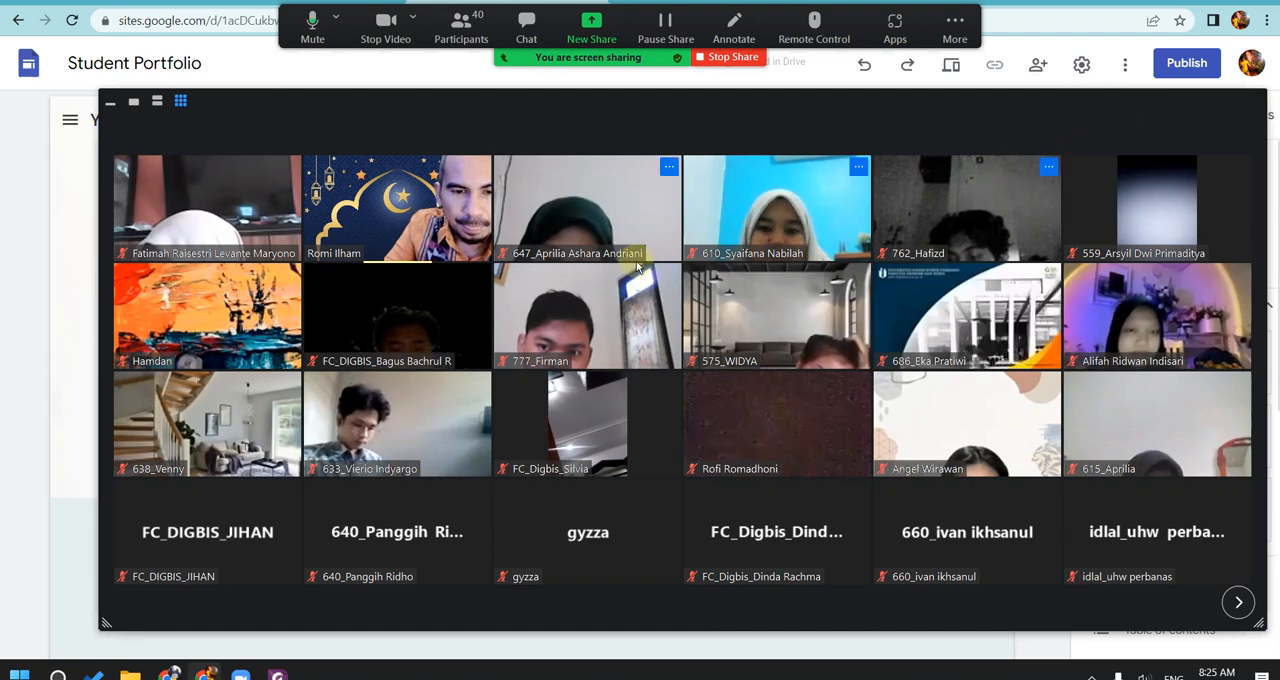
pyautogui.moveTo(676, 101); pyautogui.dragTo(626, 103)
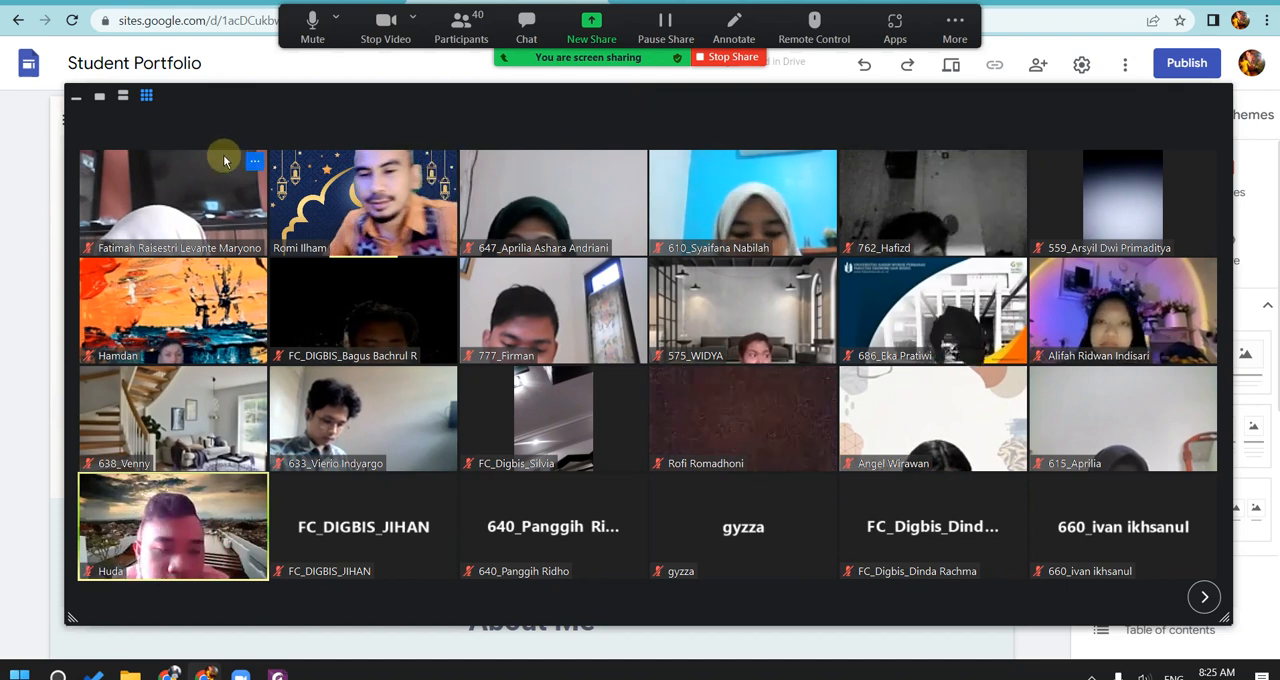
pyautogui.click(78, 97)
pyautogui.click(559, 279)
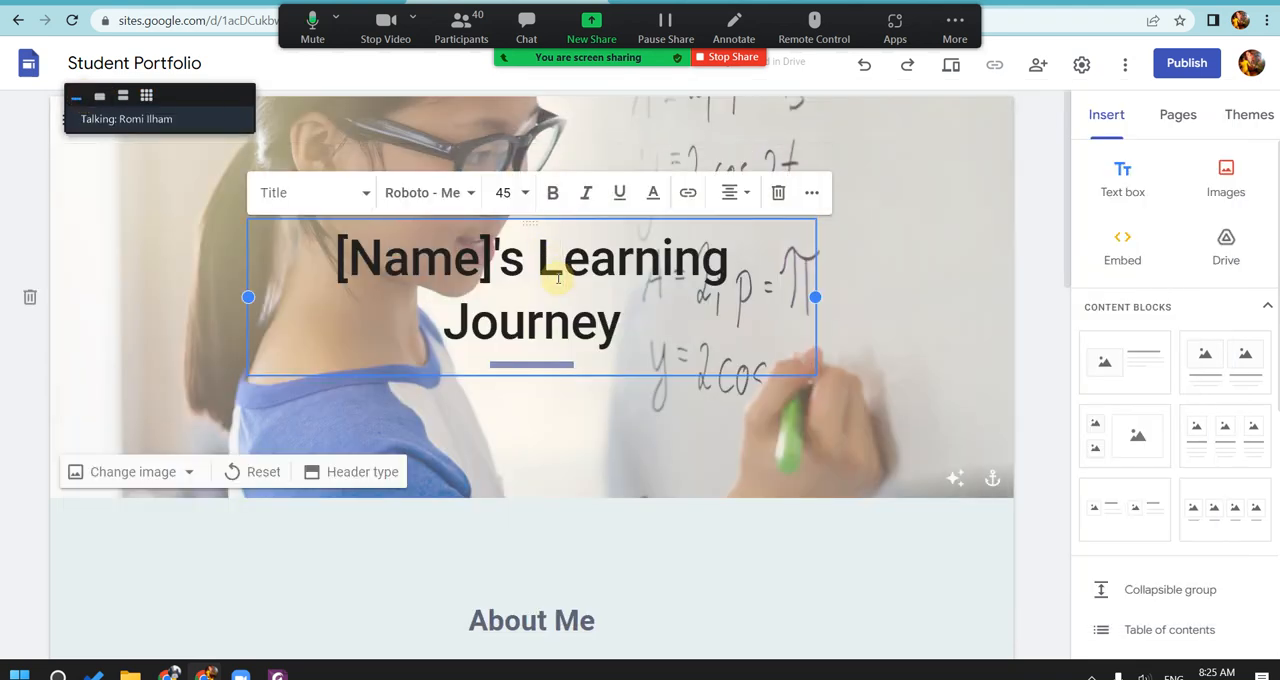
pyautogui.hotkey('ctrl', 'a')
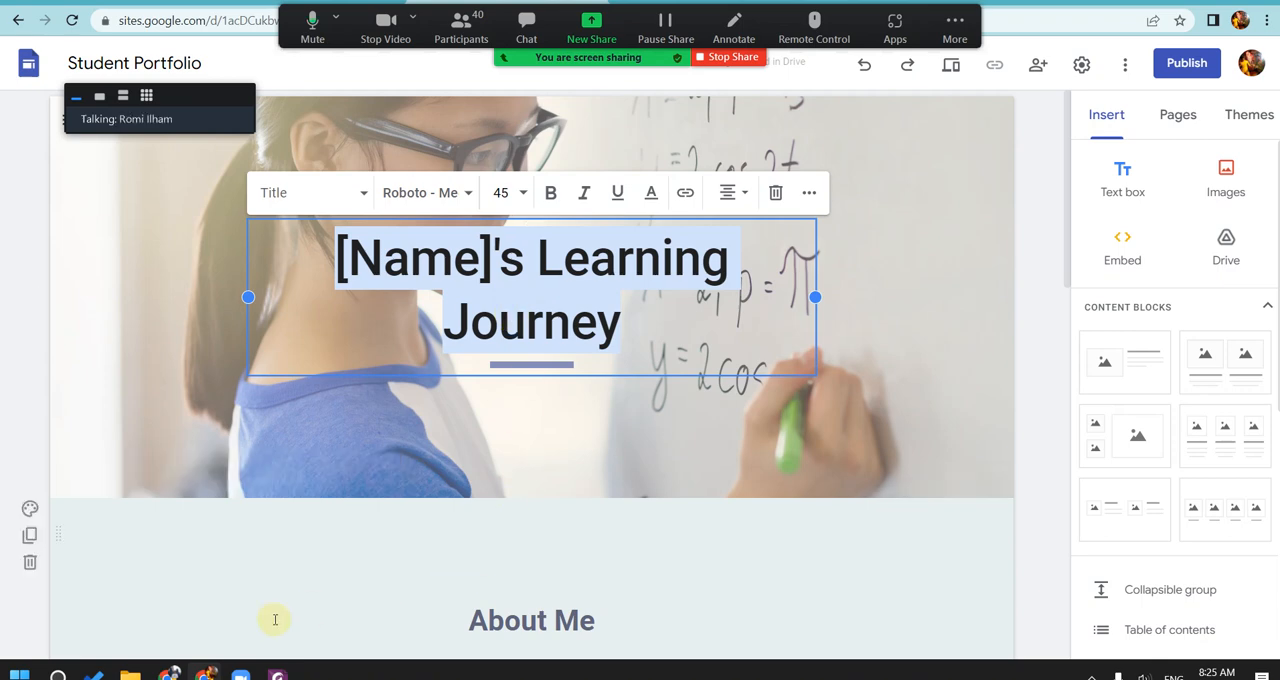
# Step: Look up the first student's name on the Digital Bisnis attendance page and return to the Student Portfolio site
pyautogui.moveTo(173, 673)
pyautogui.click(165, 600)
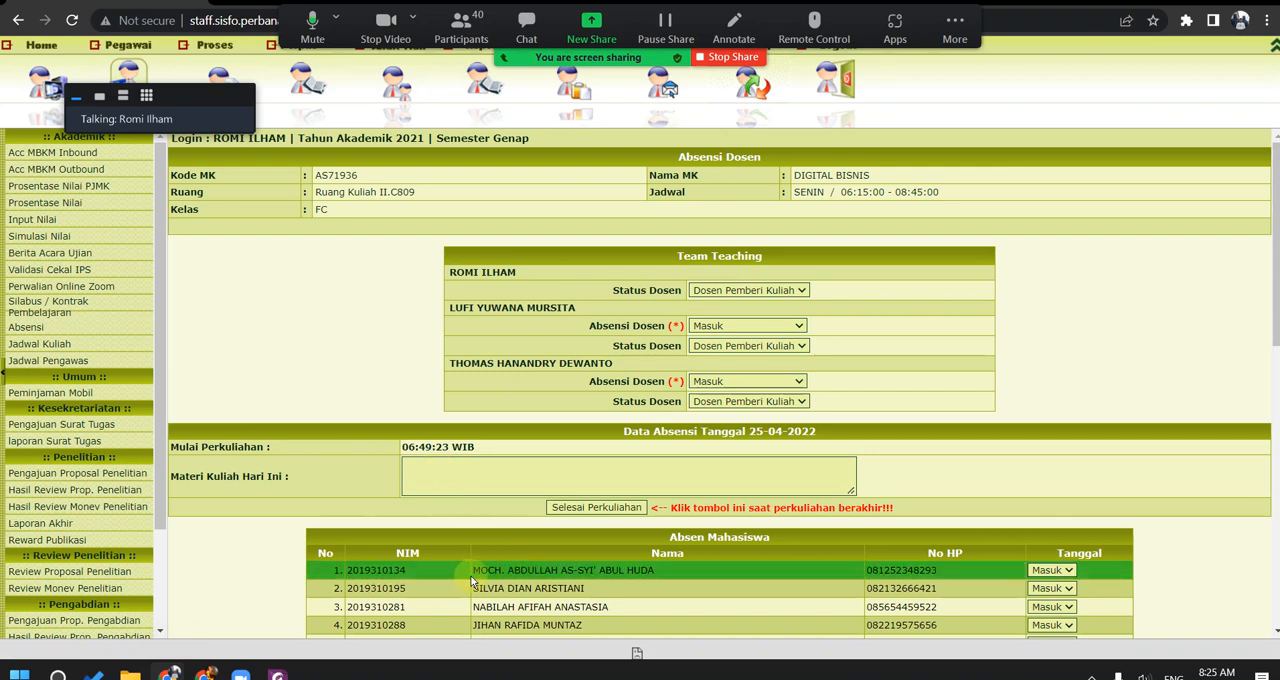
pyautogui.moveTo(472, 571); pyautogui.dragTo(661, 582)
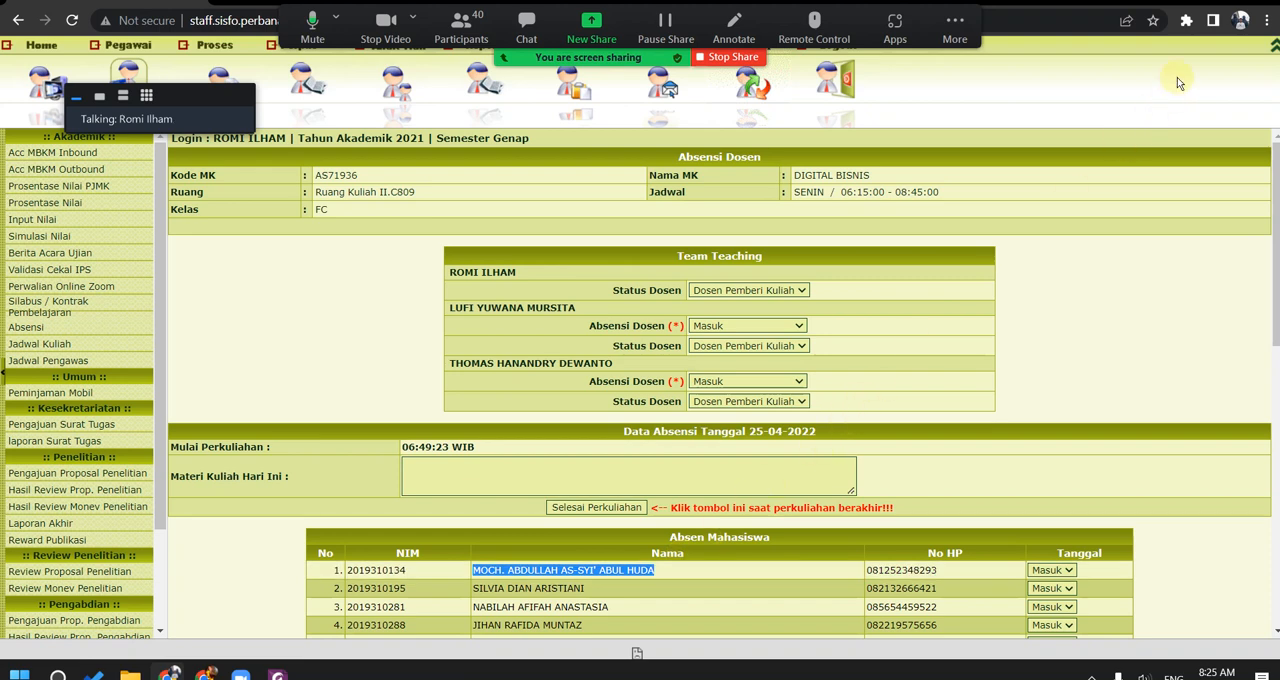
pyautogui.moveTo(240, 675)
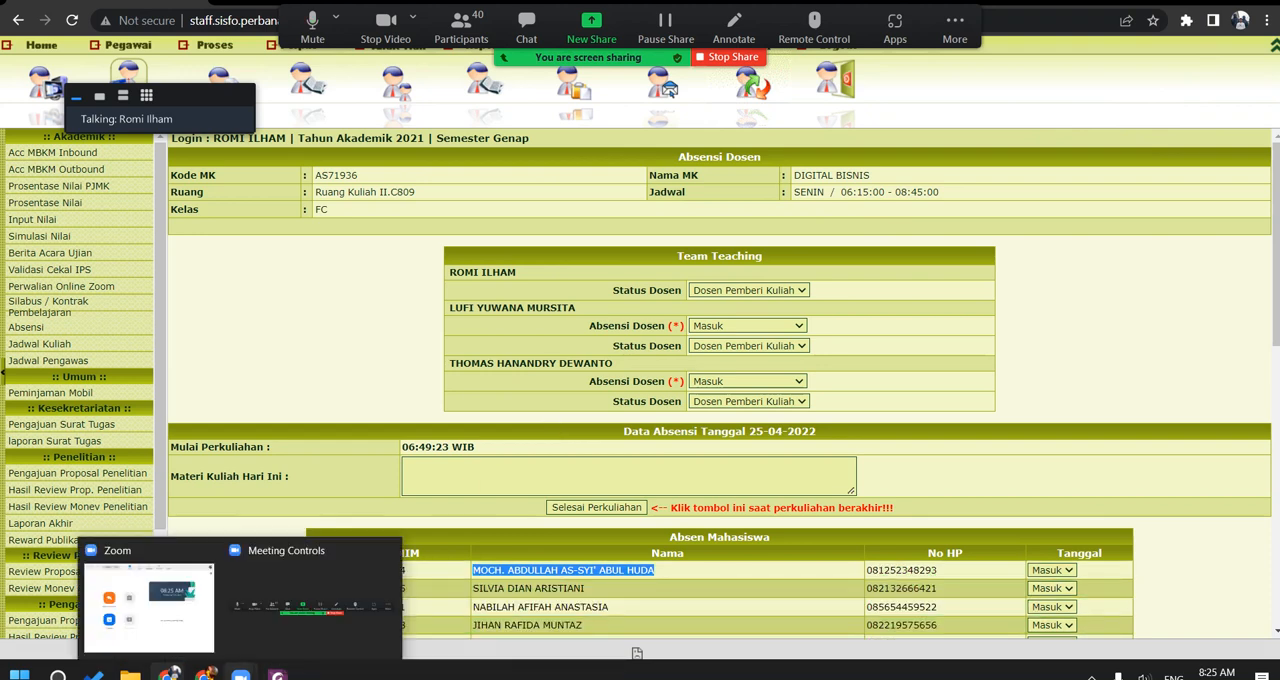
pyautogui.click(277, 614)
pyautogui.click(206, 675)
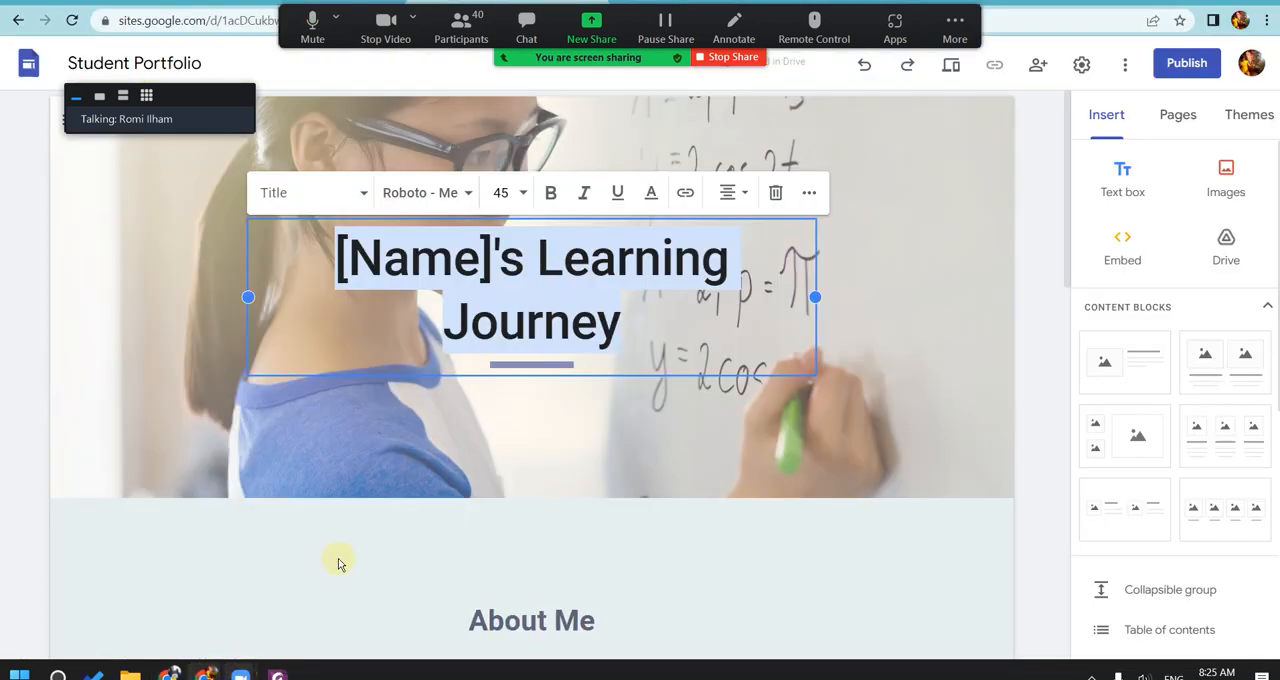
# Step: Replace the banner's title text with "Ora Et Labora"
pyautogui.click(631, 287)
pyautogui.moveTo(622, 322); pyautogui.dragTo(352, 258)
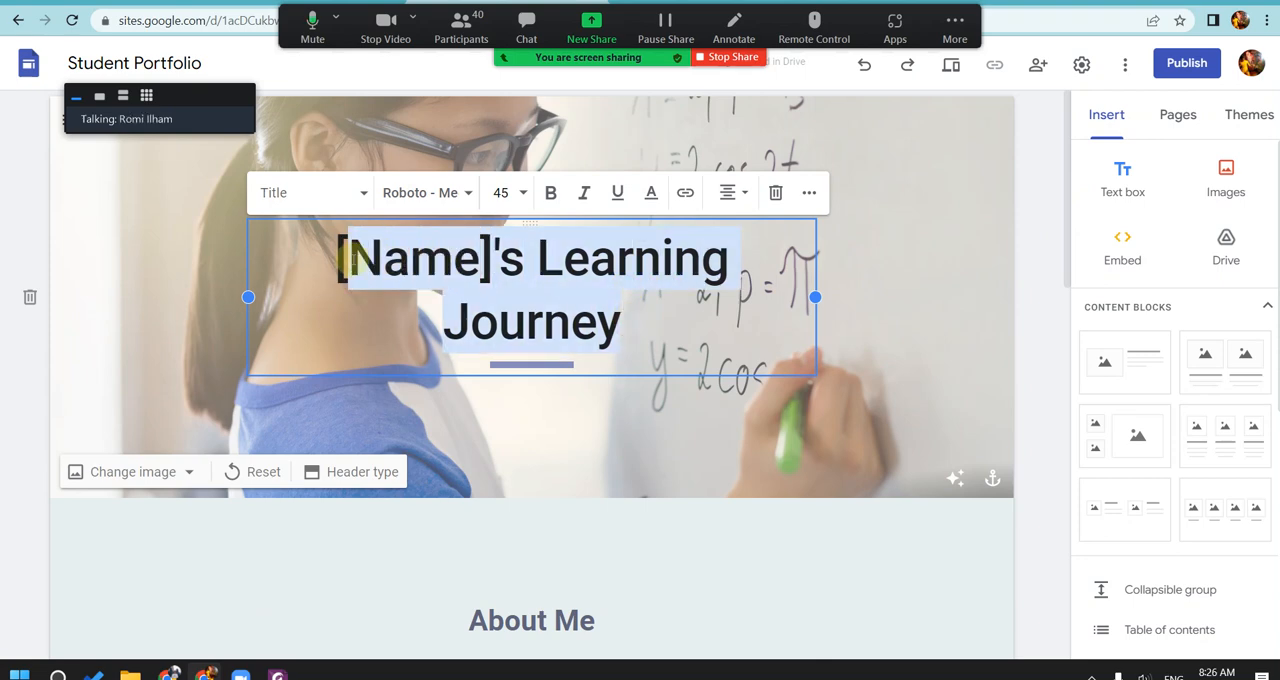
pyautogui.press('BackSpace')
pyautogui.press('BackSpace')
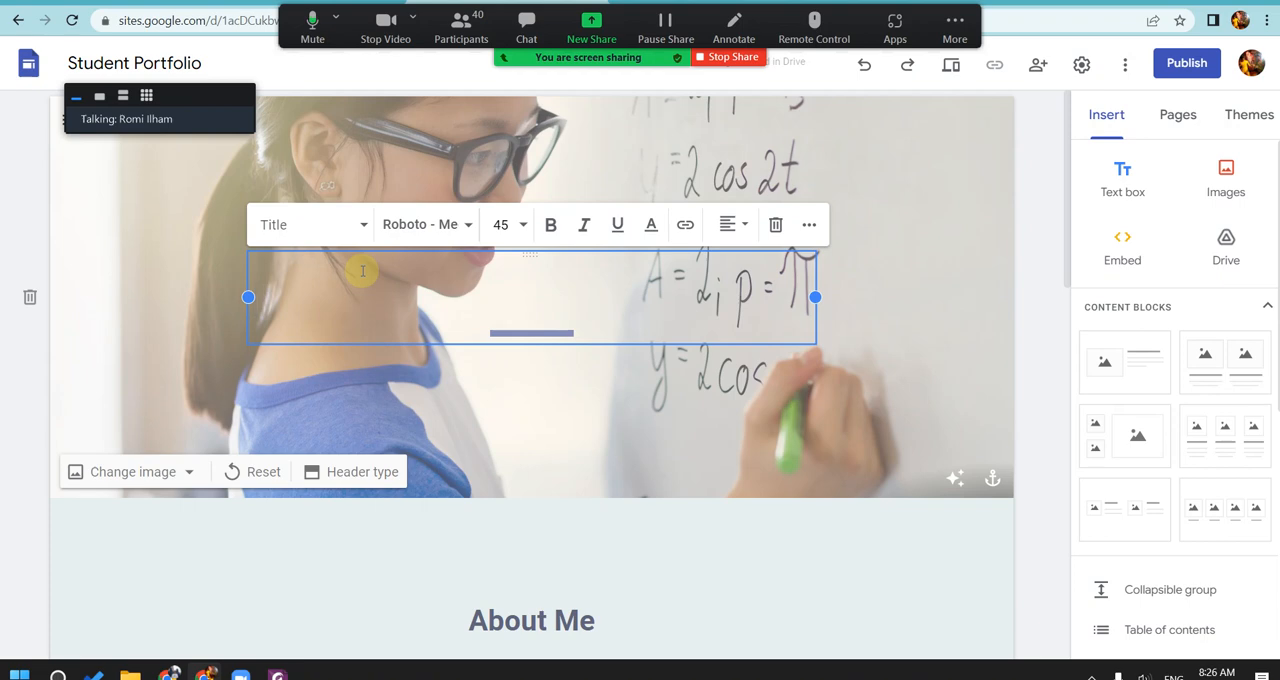
pyautogui.write('Ora')
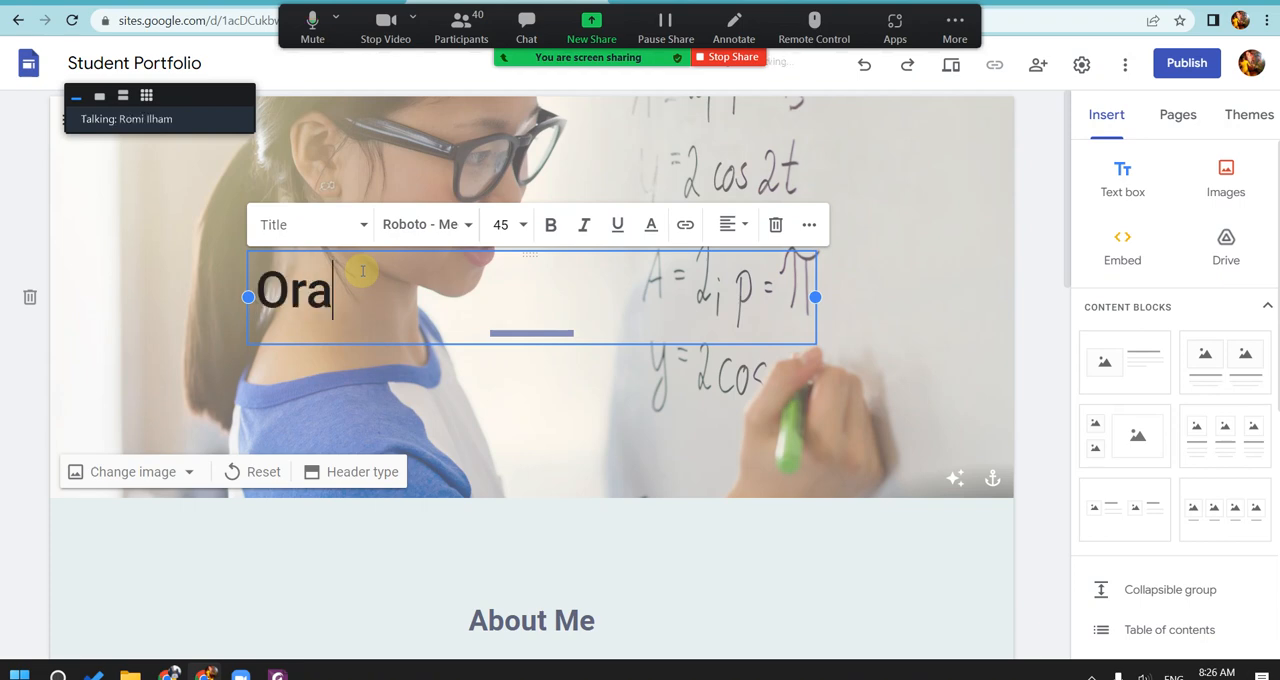
pyautogui.write(' Et')
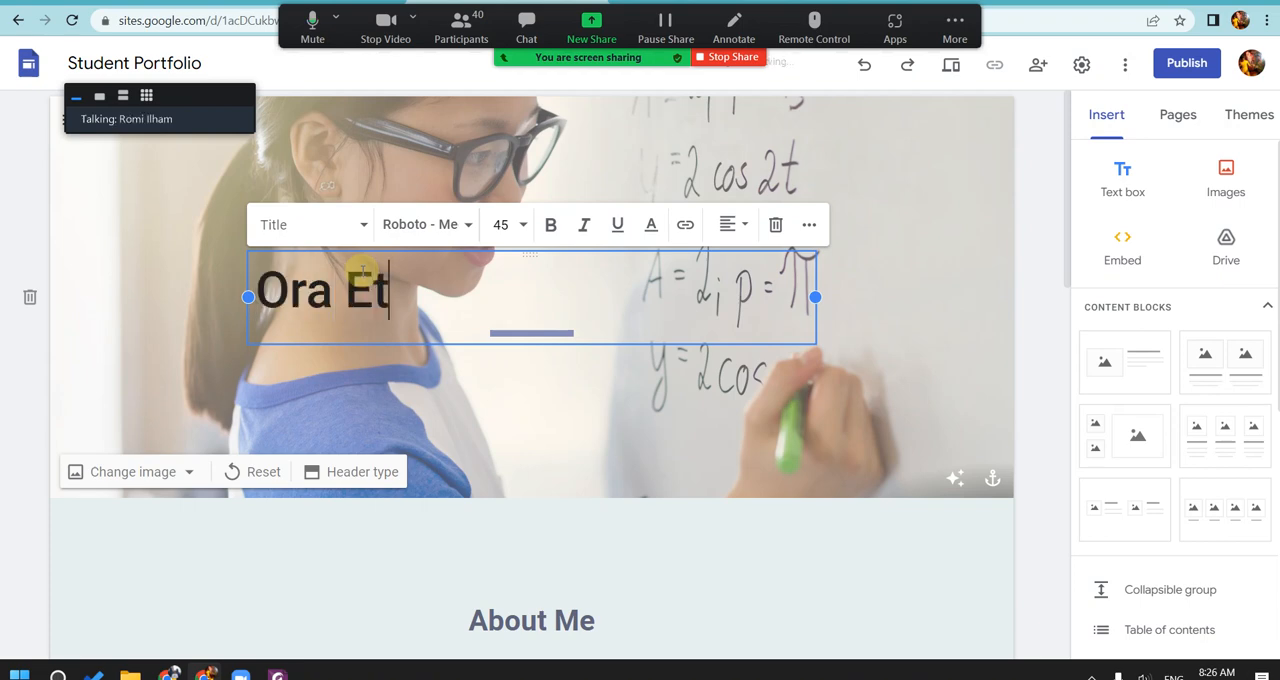
pyautogui.write(' Labora')
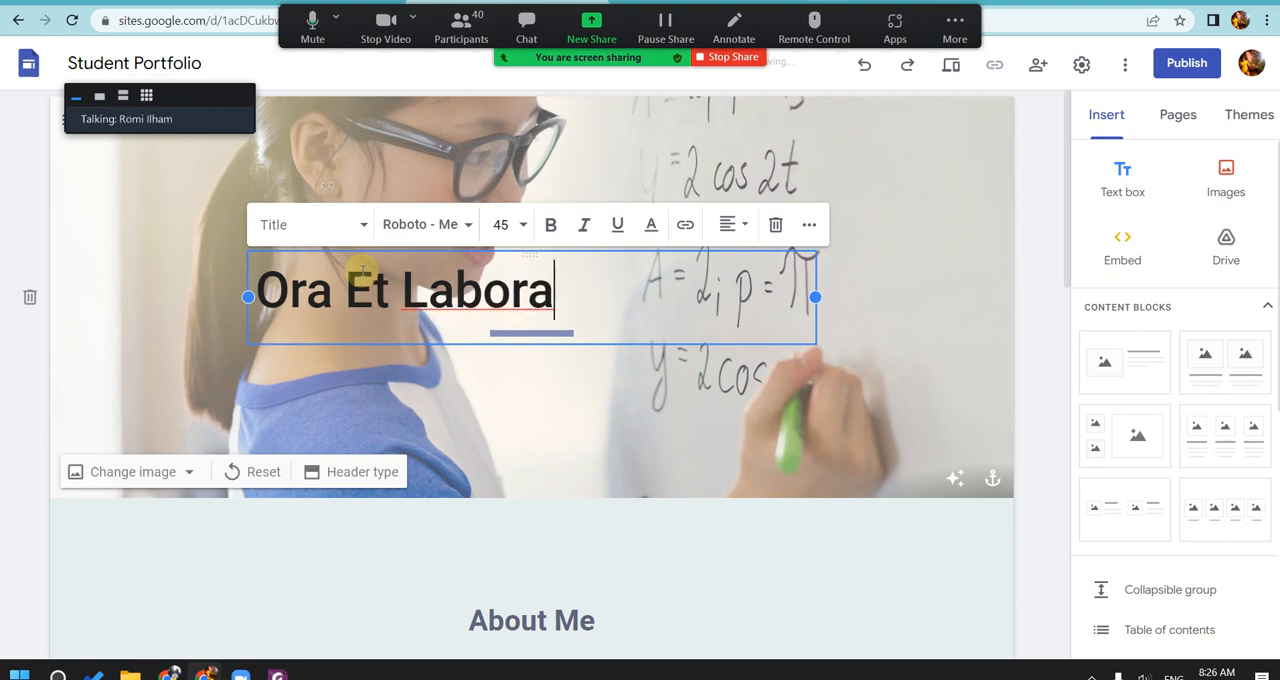
pyautogui.click(877, 251)
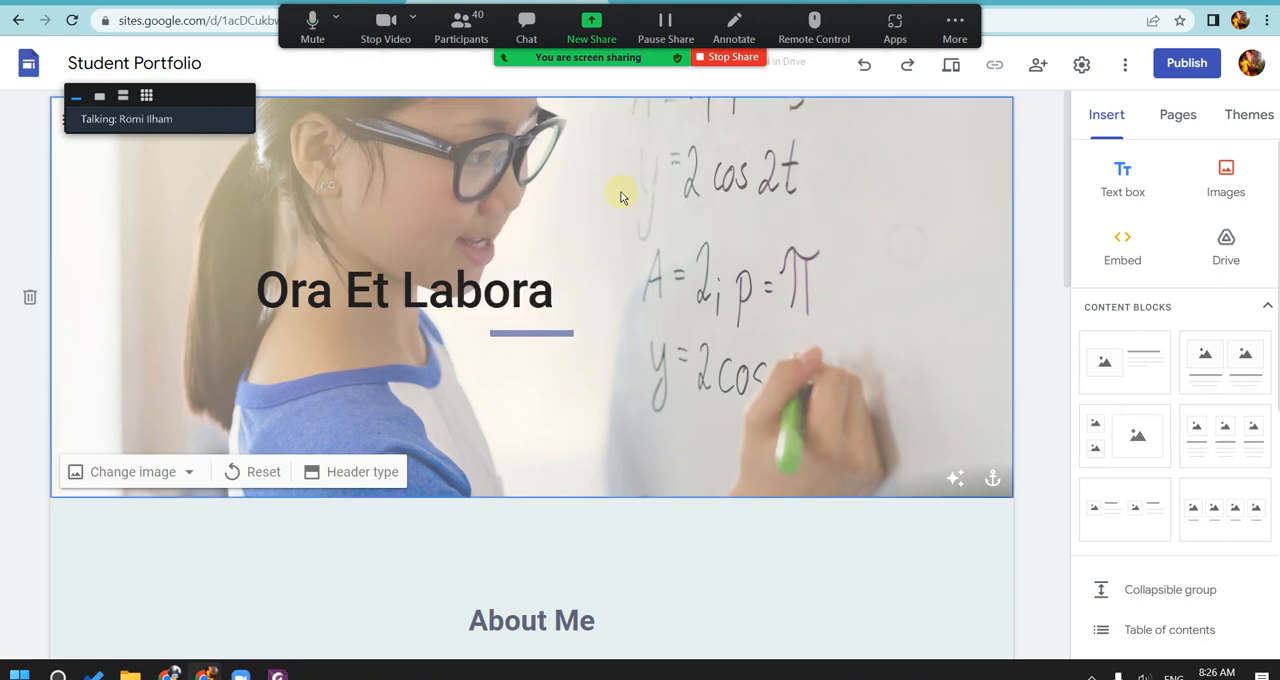
# Step: Move the Zoom speaker panel off the page header and change the site name to "My Portofolio"
pyautogui.moveTo(196, 91); pyautogui.dragTo(357, 203)
pyautogui.click(163, 119)
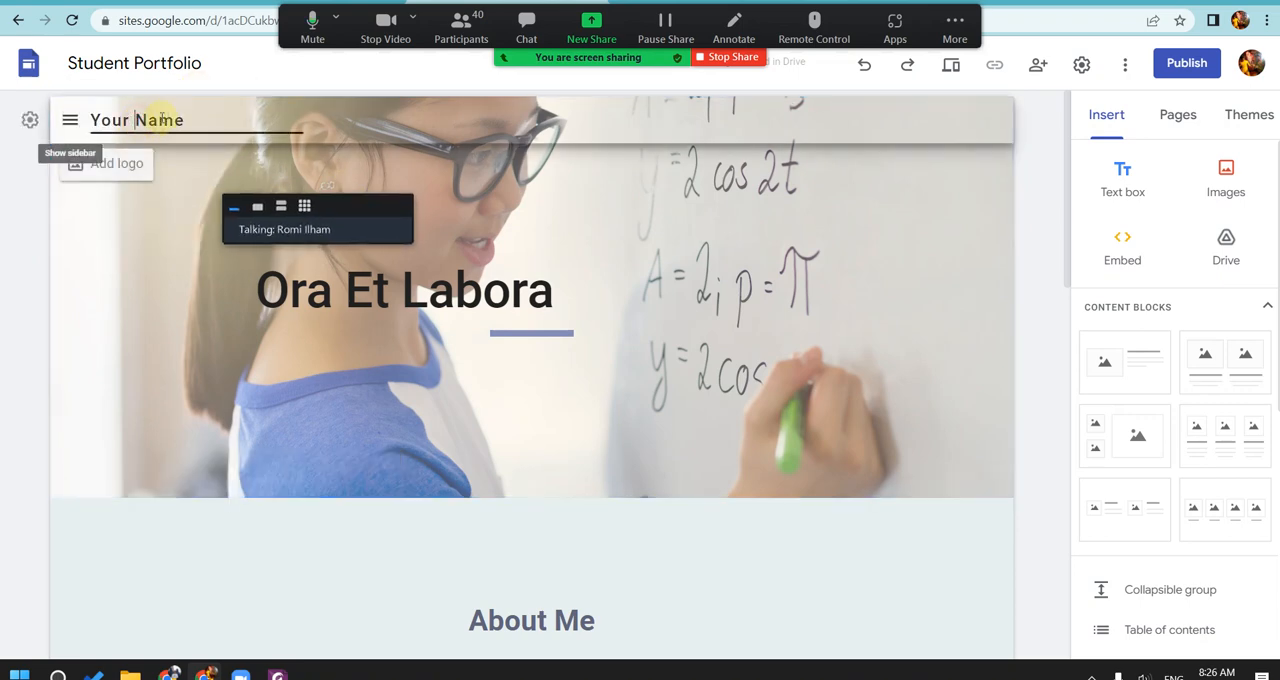
pyautogui.moveTo(174, 118); pyautogui.dragTo(98, 121)
pyautogui.write('My')
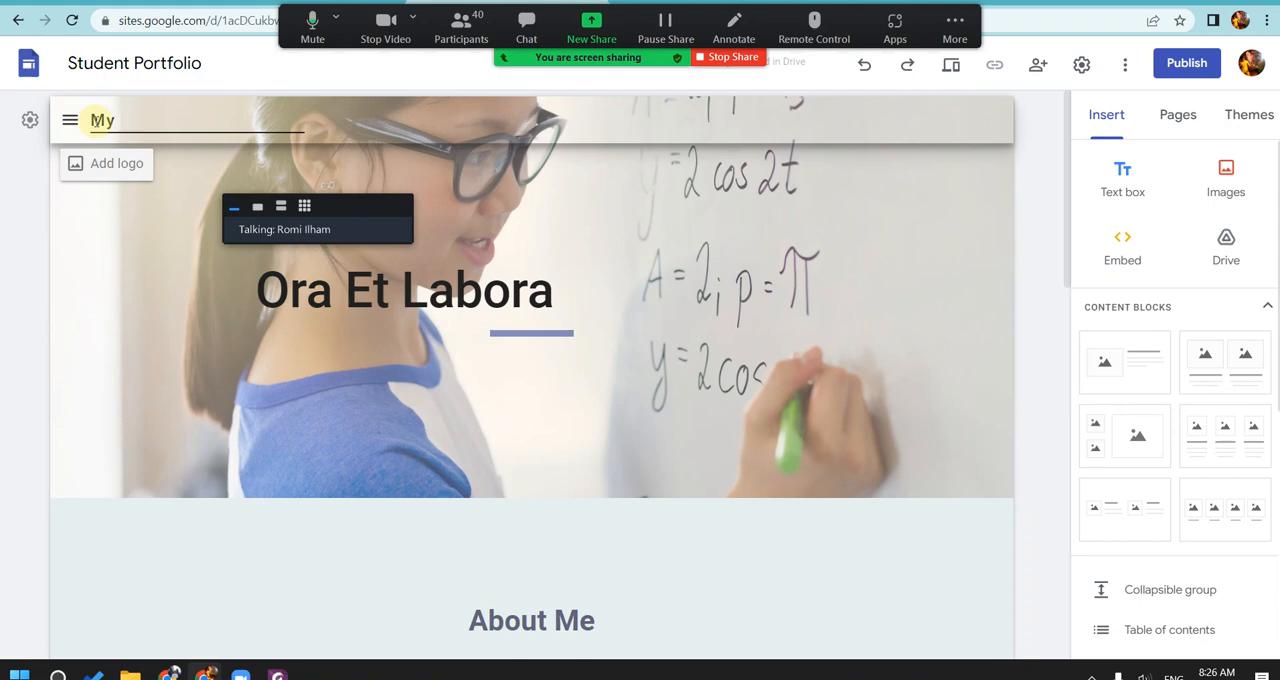
pyautogui.write(' Portofolio')
pyautogui.click(563, 184)
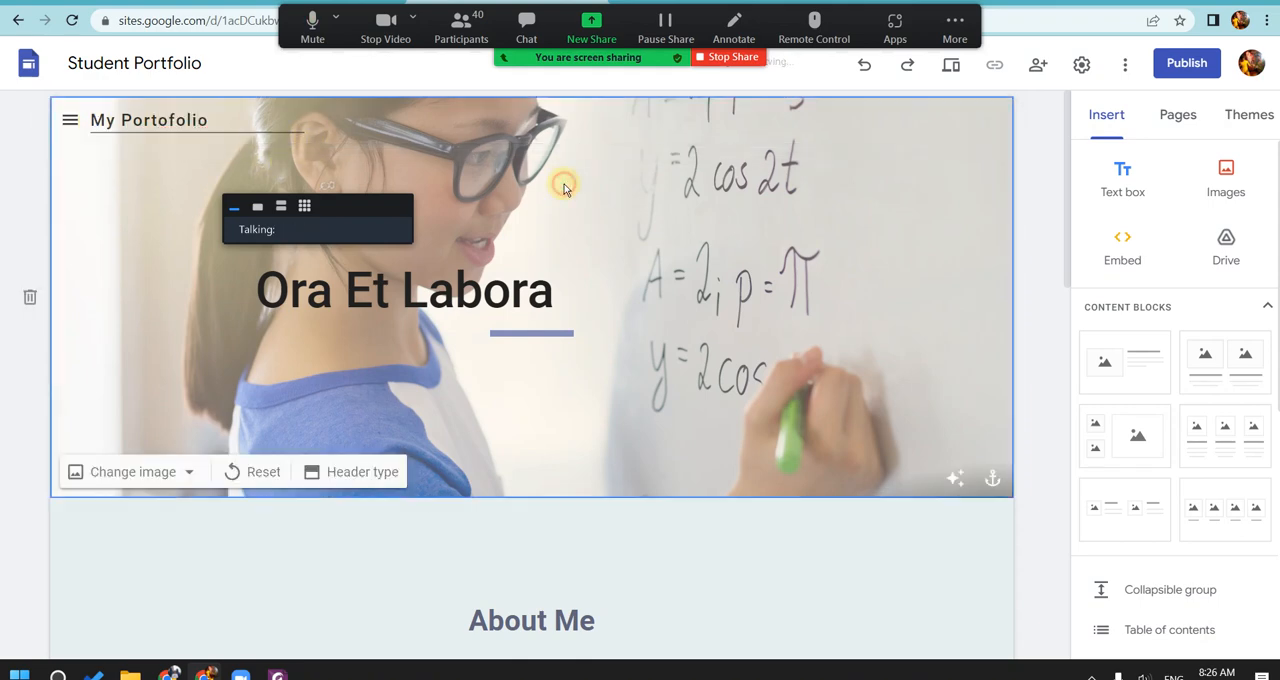
# Step: Mute the microphone and stop the camera for a pause, turn both back on, and show a single participant's video in the Zoom panel
pyautogui.moveTo(72, 124)
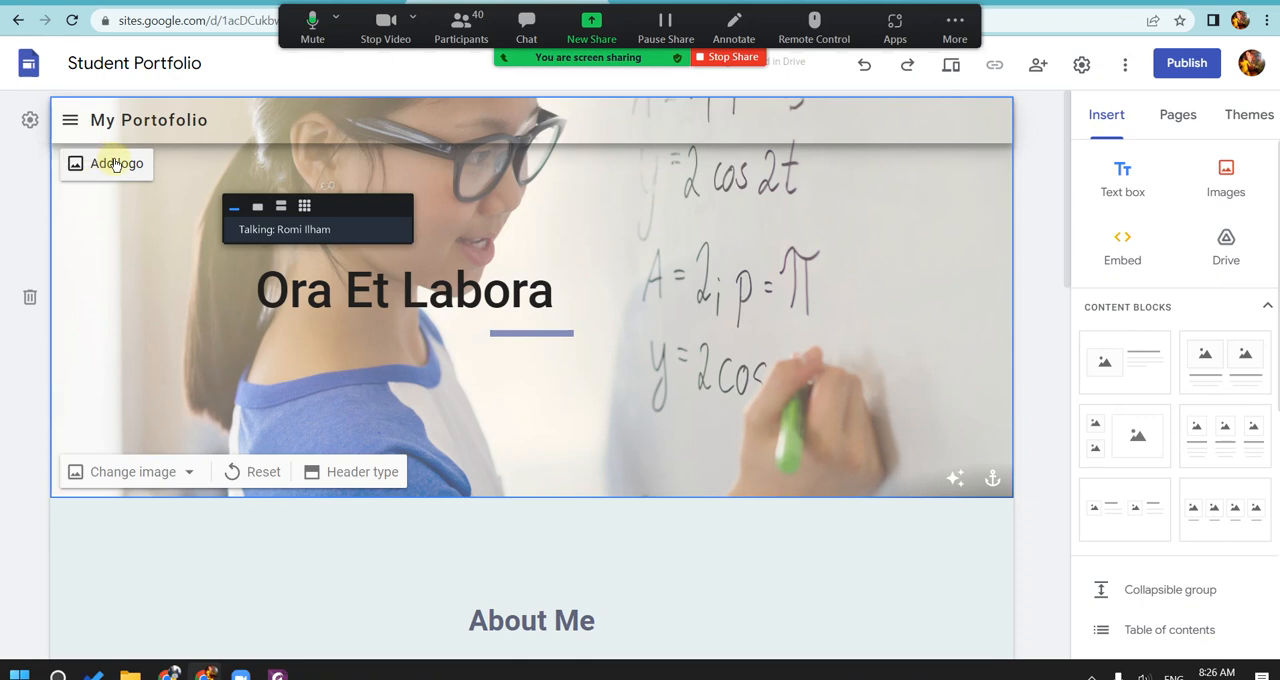
pyautogui.click(316, 45)
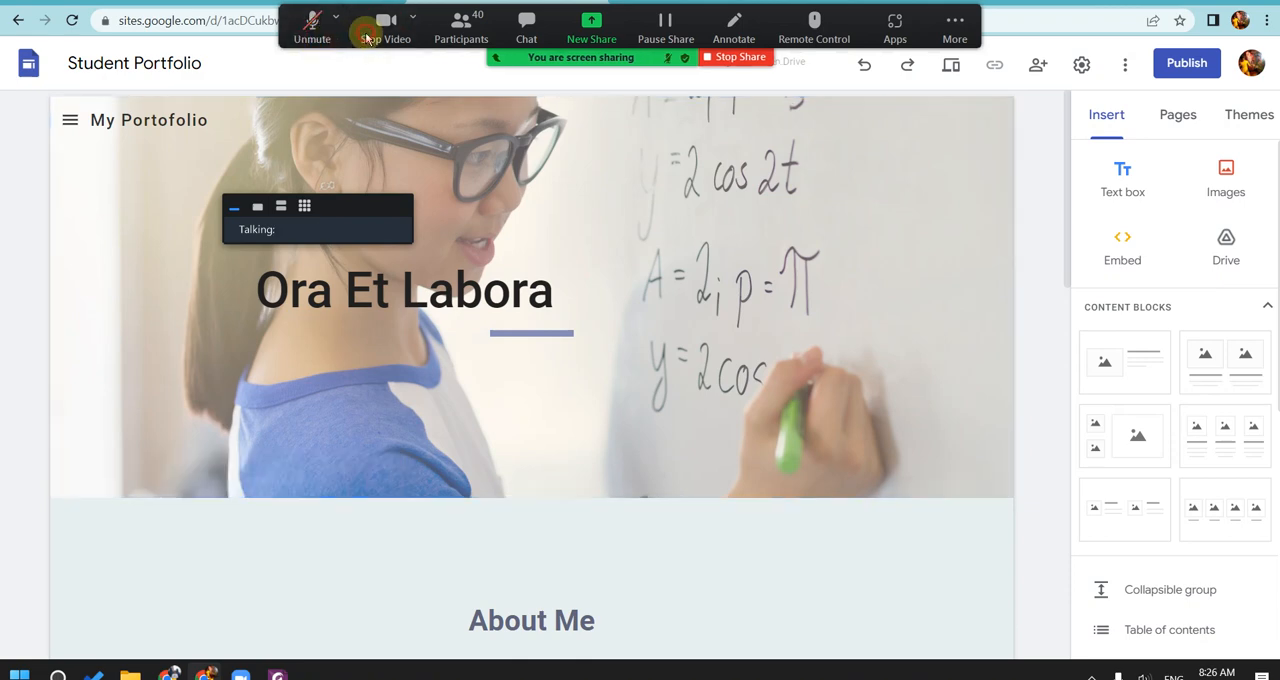
pyautogui.click(383, 30)
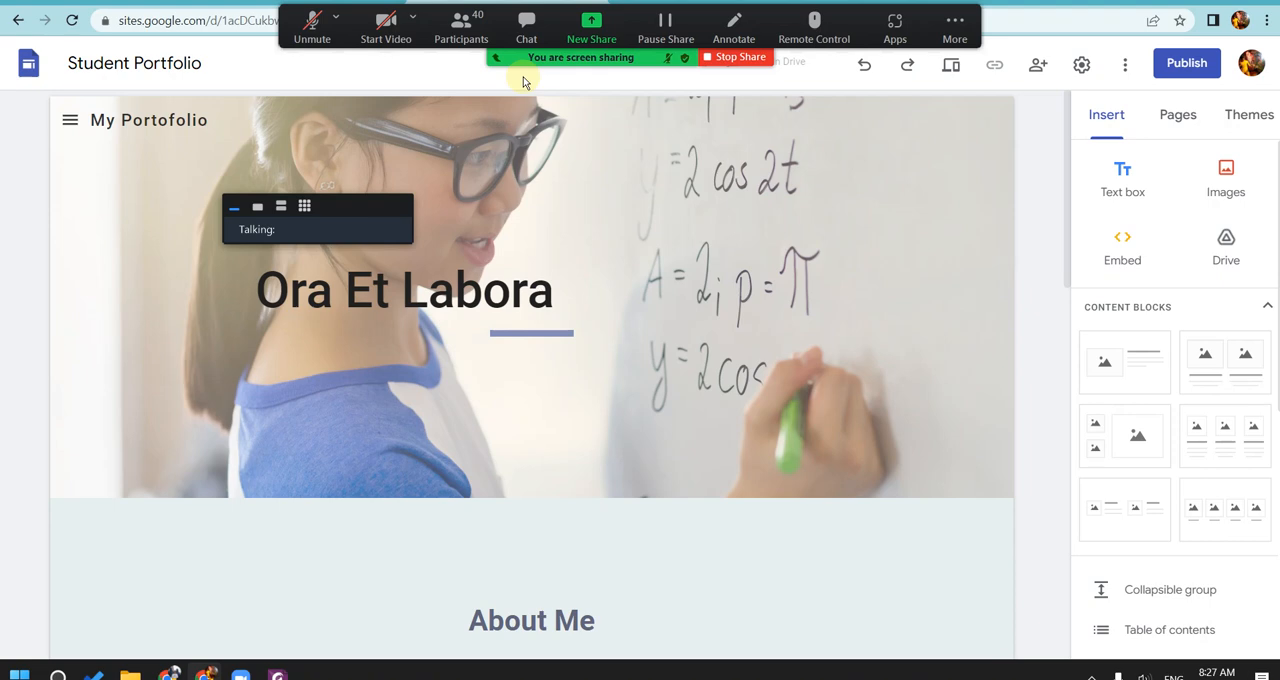
pyautogui.click(386, 25)
pyautogui.click(312, 25)
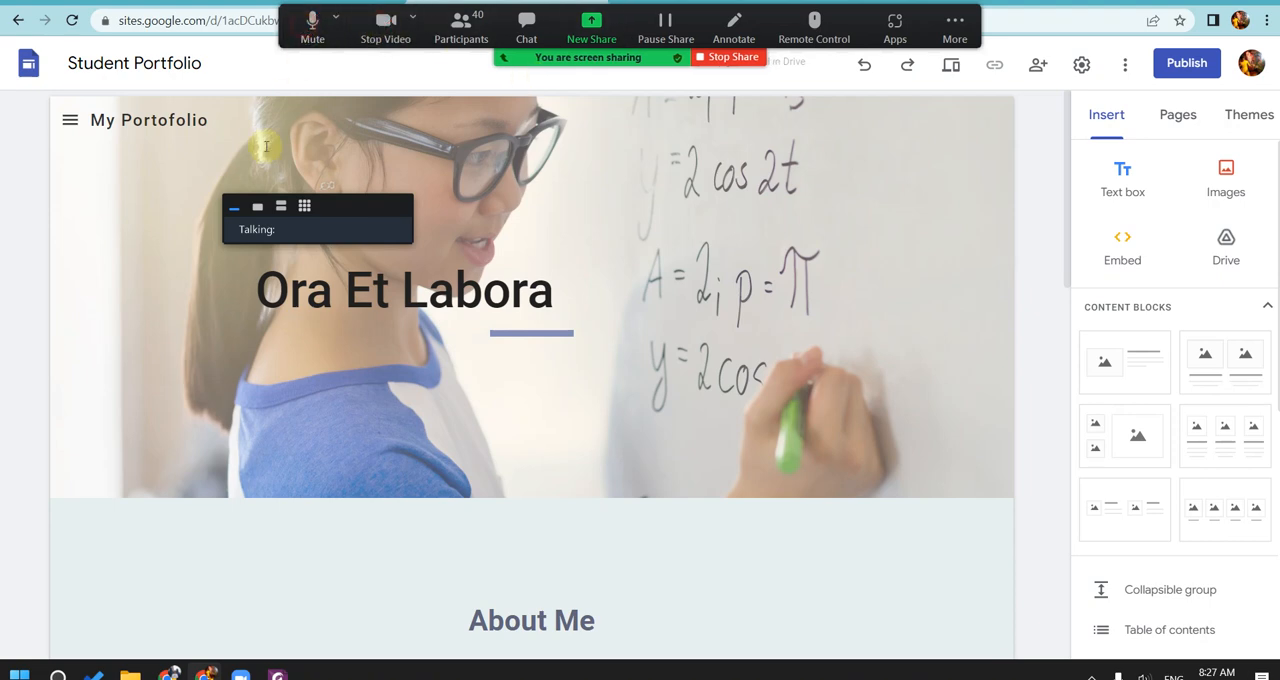
pyautogui.click(257, 206)
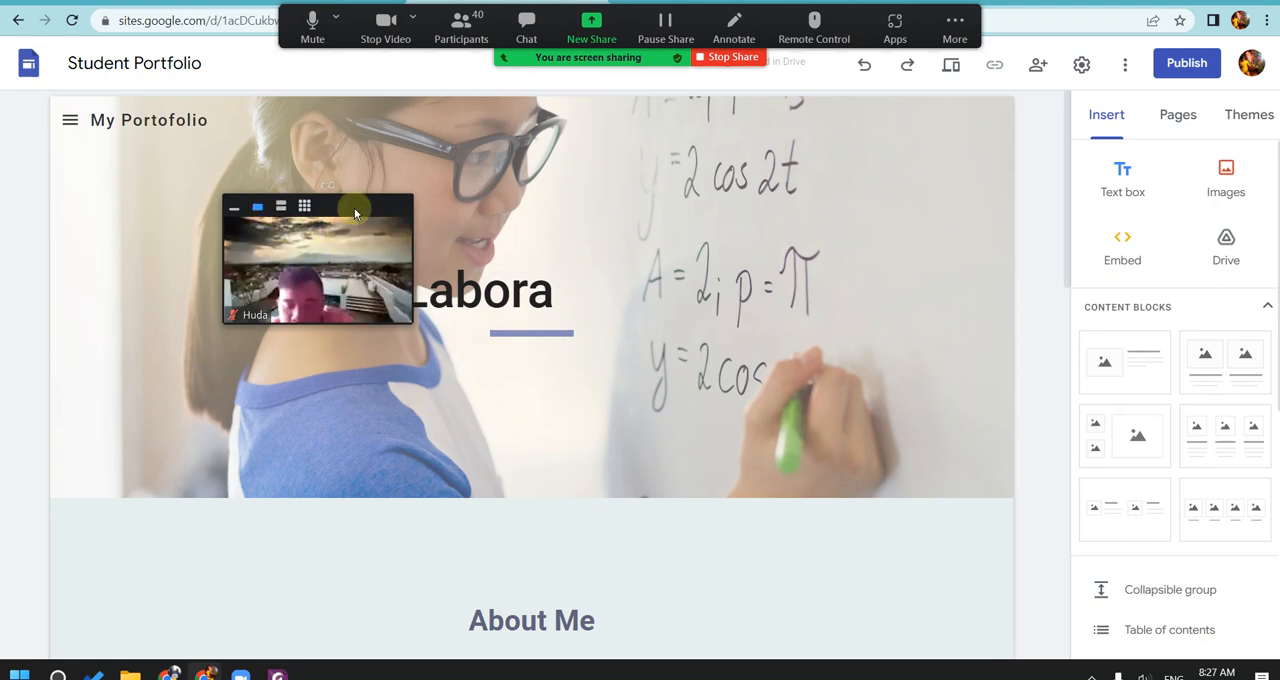
# Step: Move the Zoom video off the banner title and open the header image picker to check the Google Drive folders
pyautogui.moveTo(354, 207); pyautogui.dragTo(589, 139)
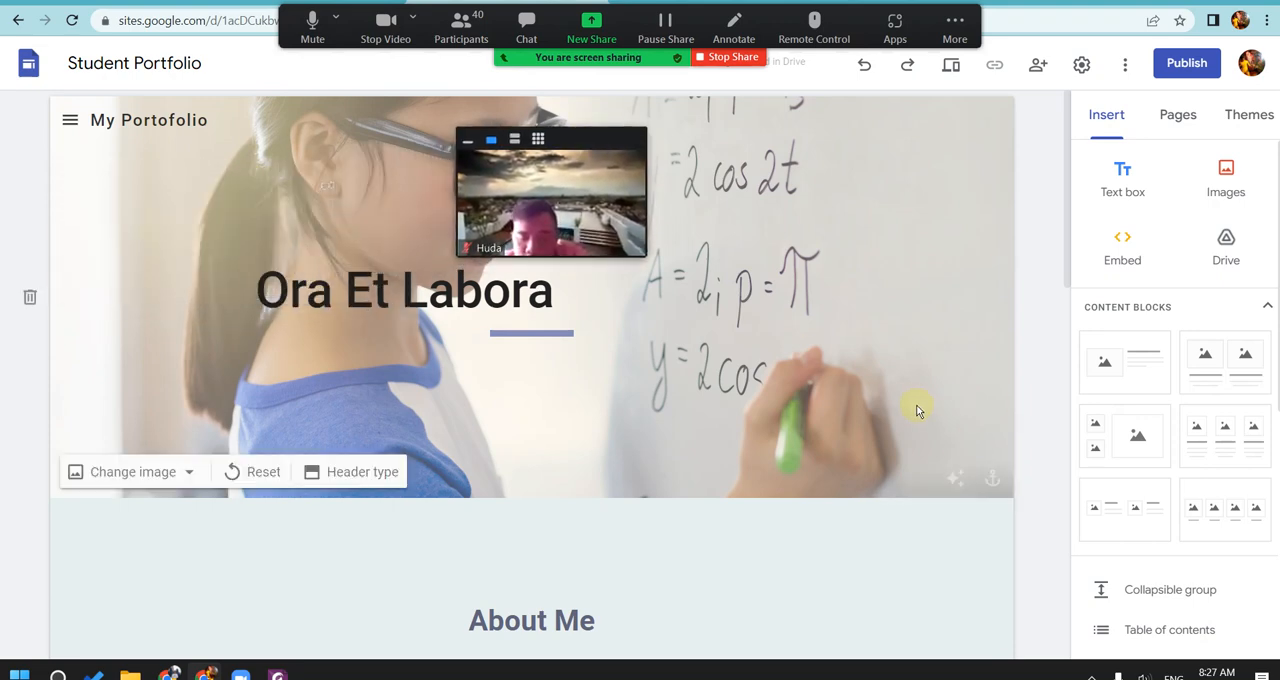
pyautogui.click(189, 473)
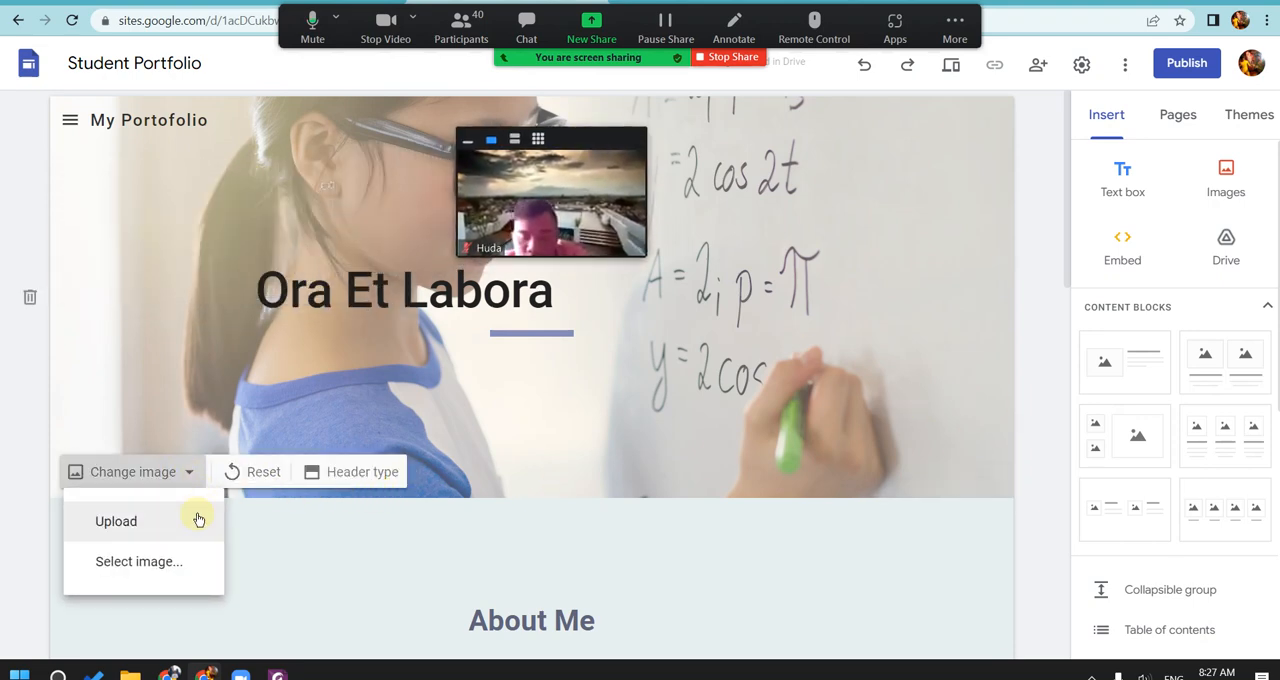
pyautogui.click(980, 252)
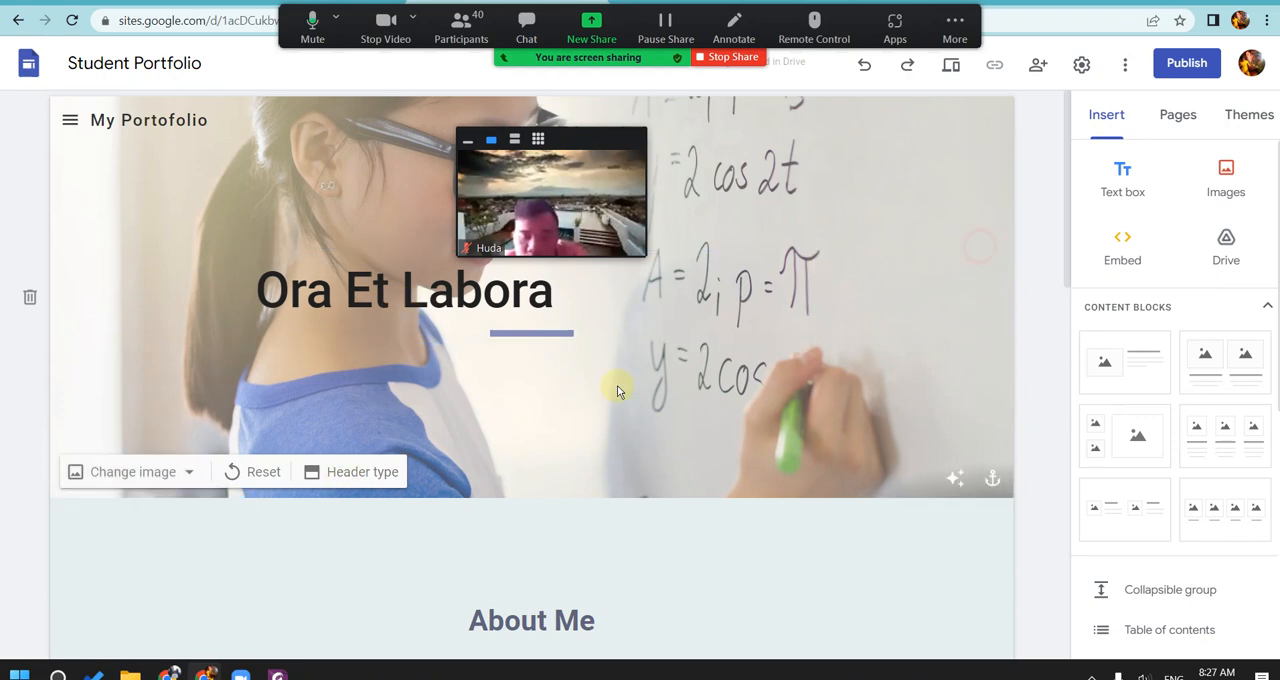
pyautogui.click(190, 473)
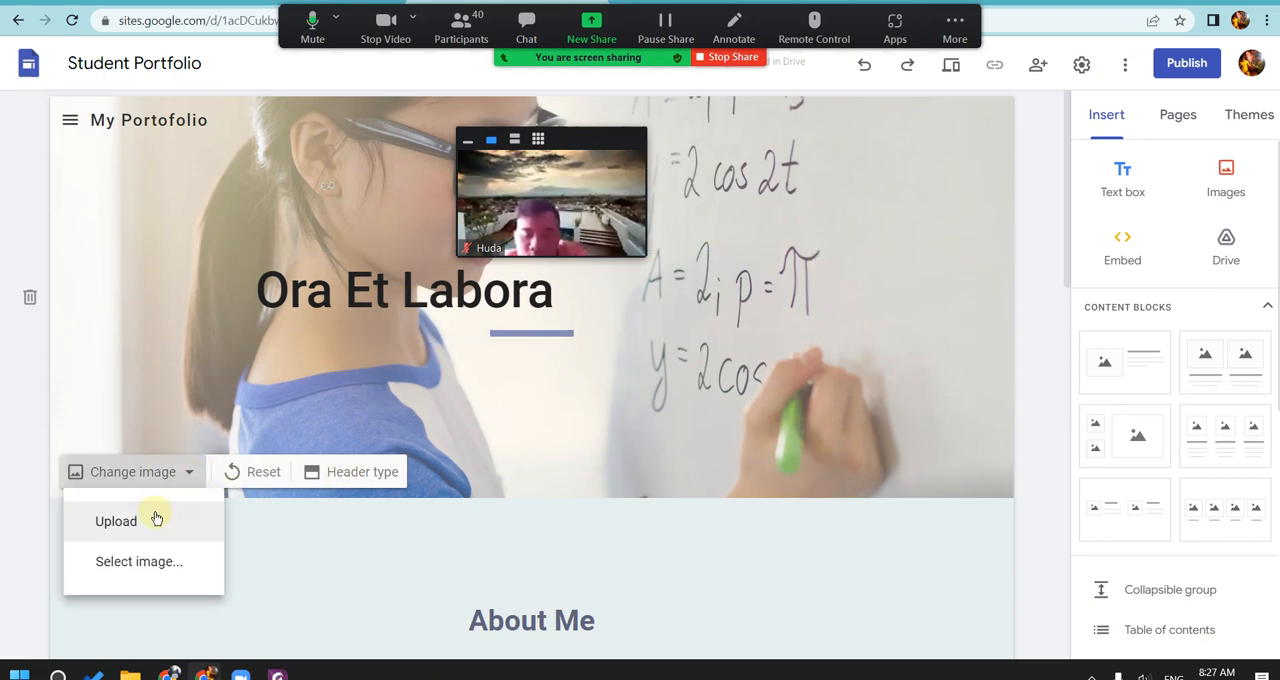
pyautogui.click(160, 561)
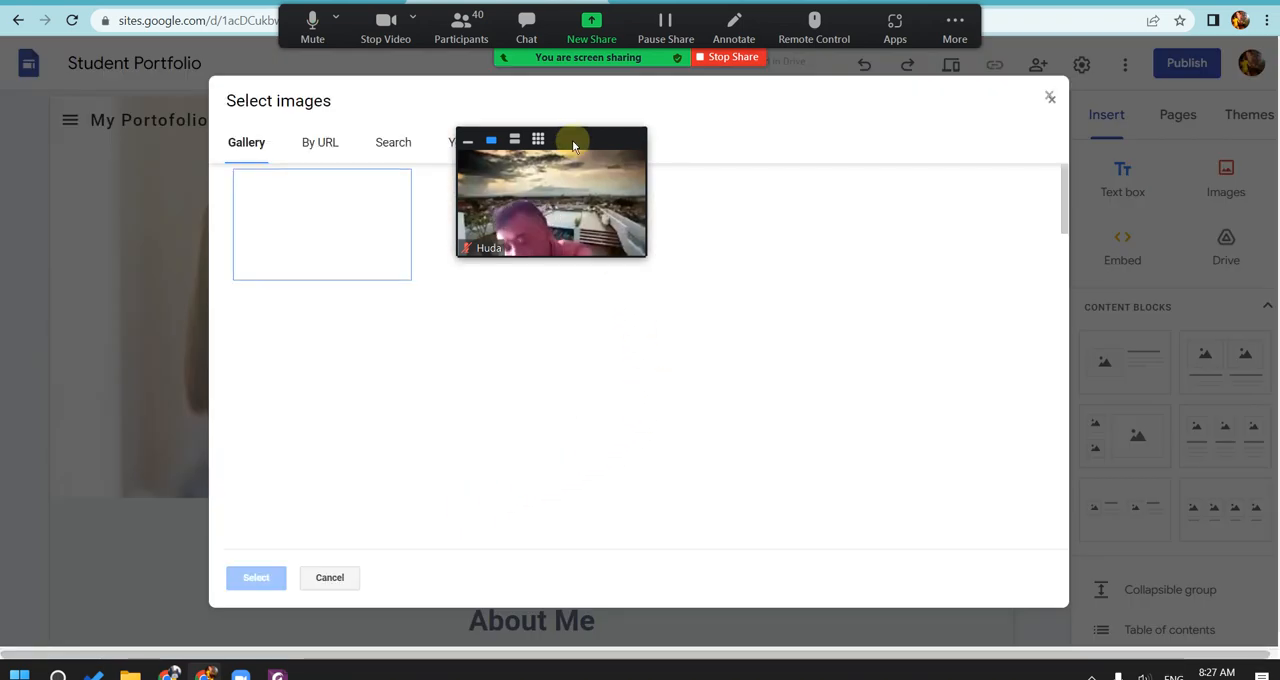
pyautogui.moveTo(573, 146); pyautogui.dragTo(180, 192)
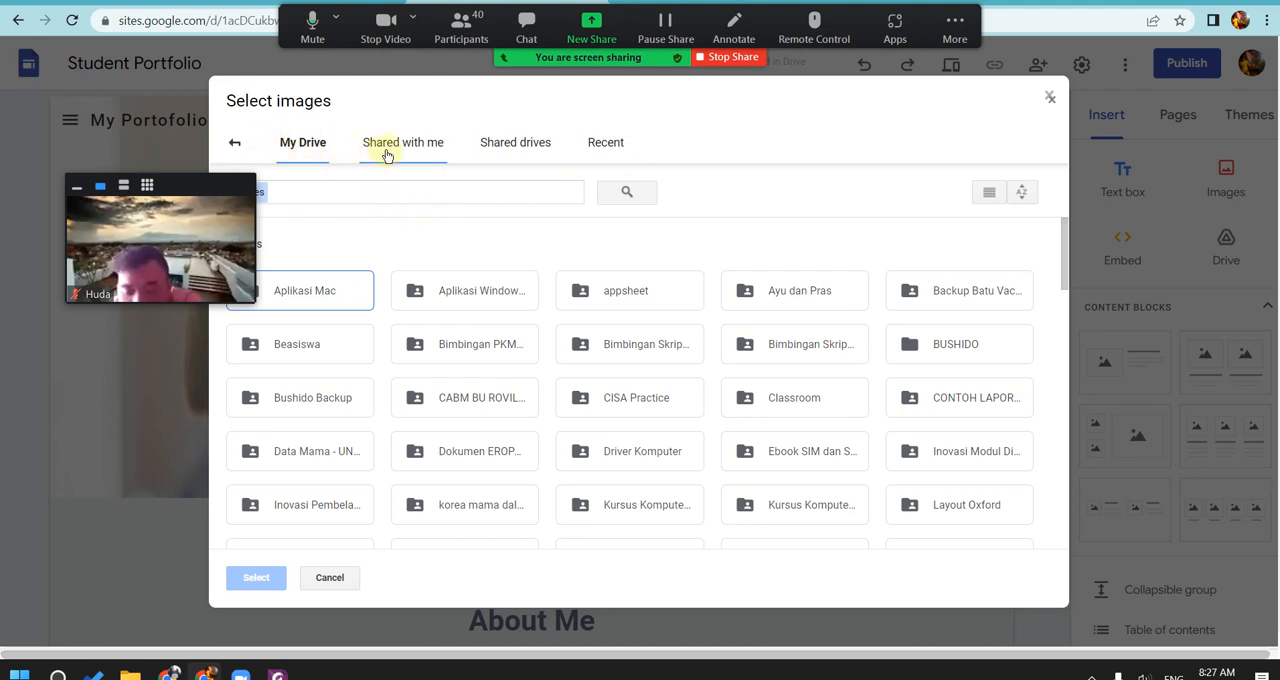
pyautogui.click(236, 142)
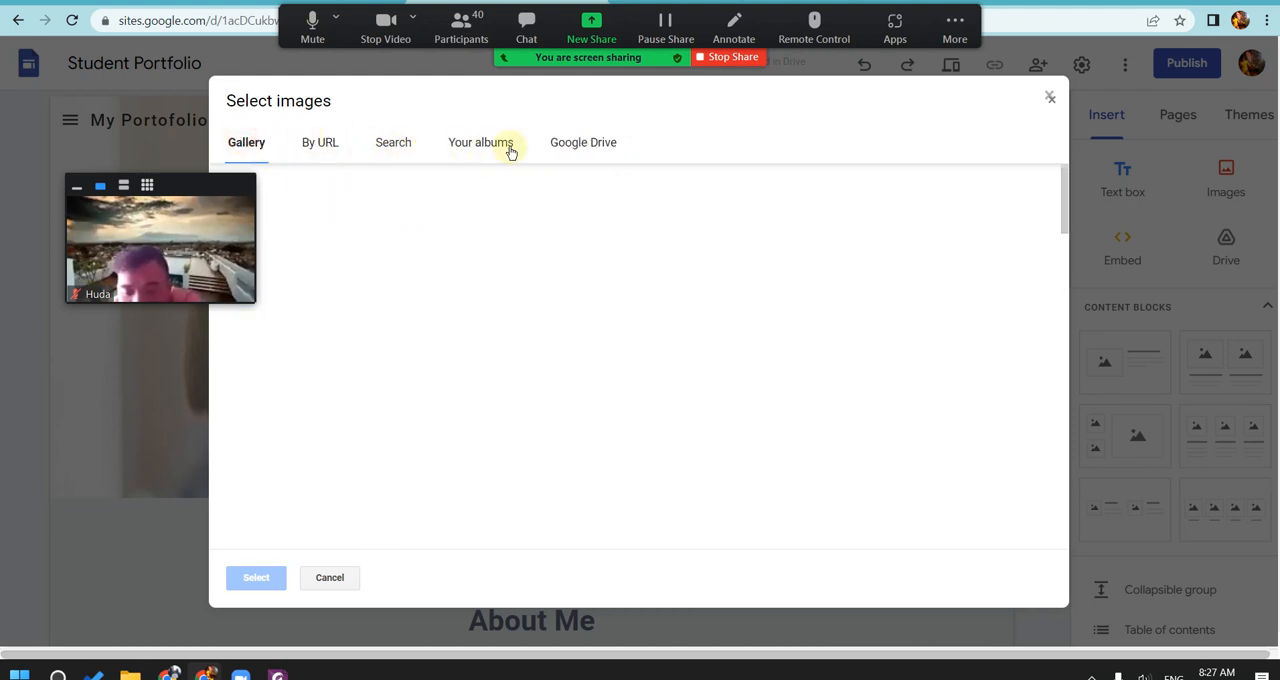
# Step: Search the web images for "panorama" and try to apply the snowy mountain range panorama as the header image
pyautogui.click(405, 147)
pyautogui.click(479, 197)
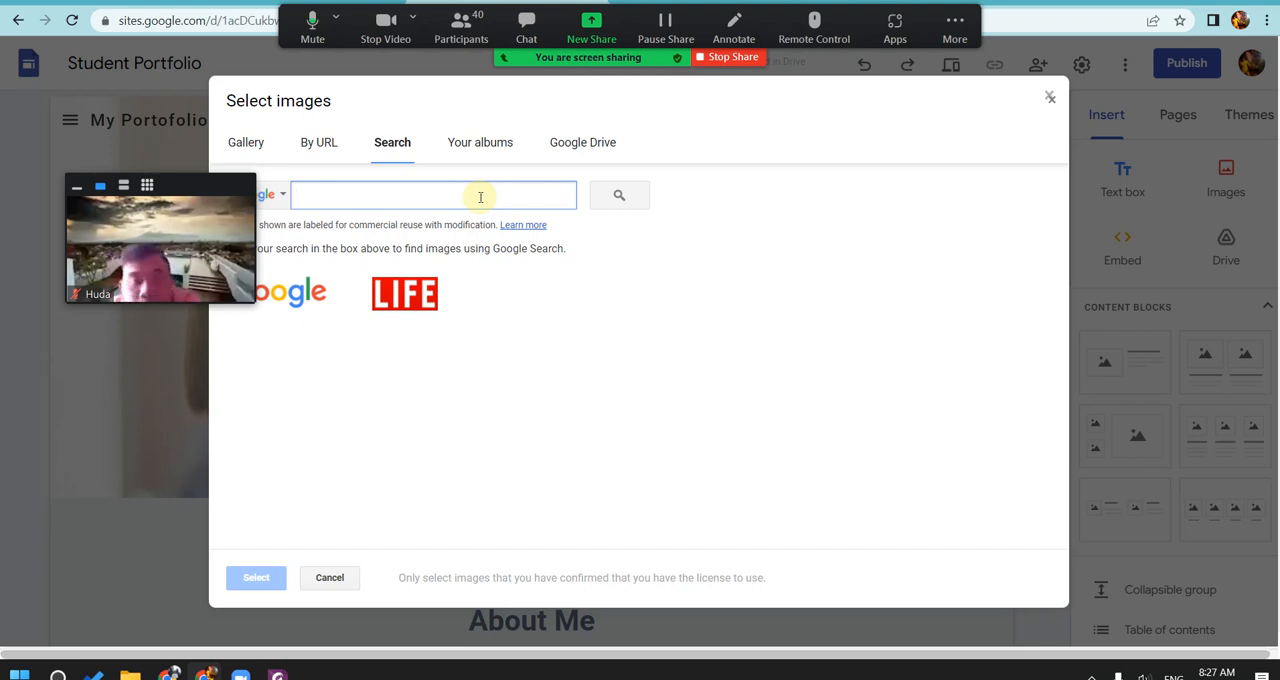
pyautogui.write('p')
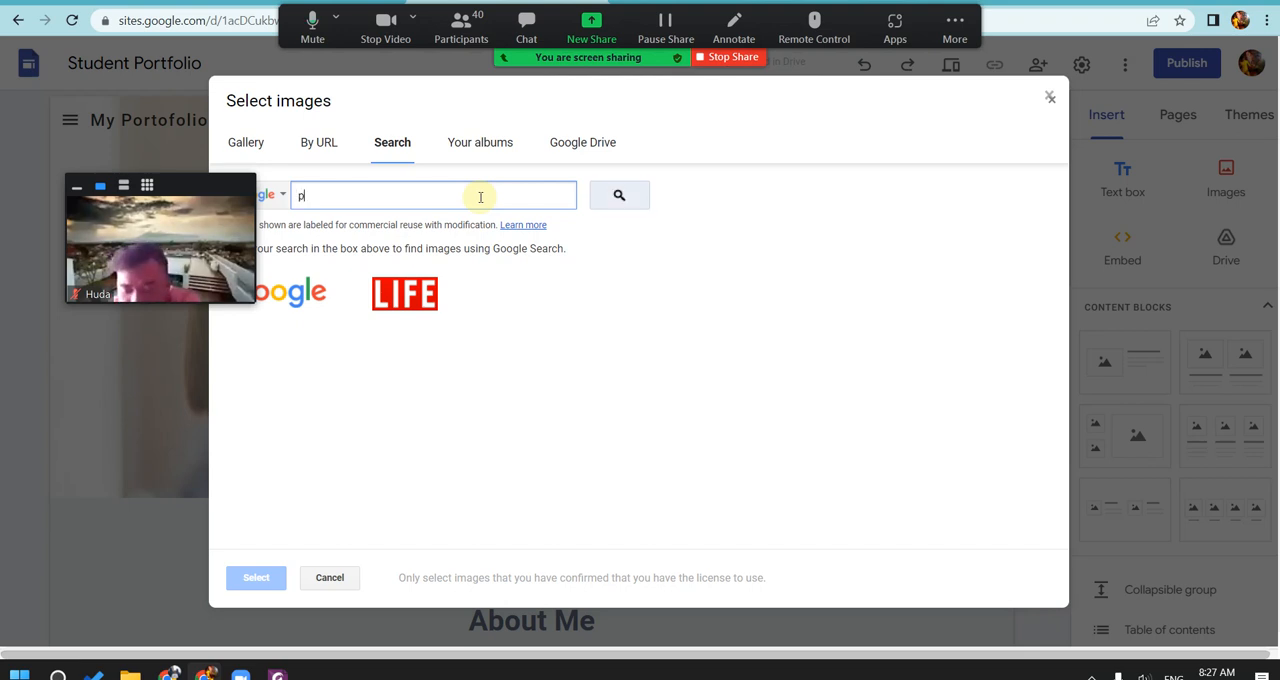
pyautogui.write('anorm')
pyautogui.press('BackSpace')
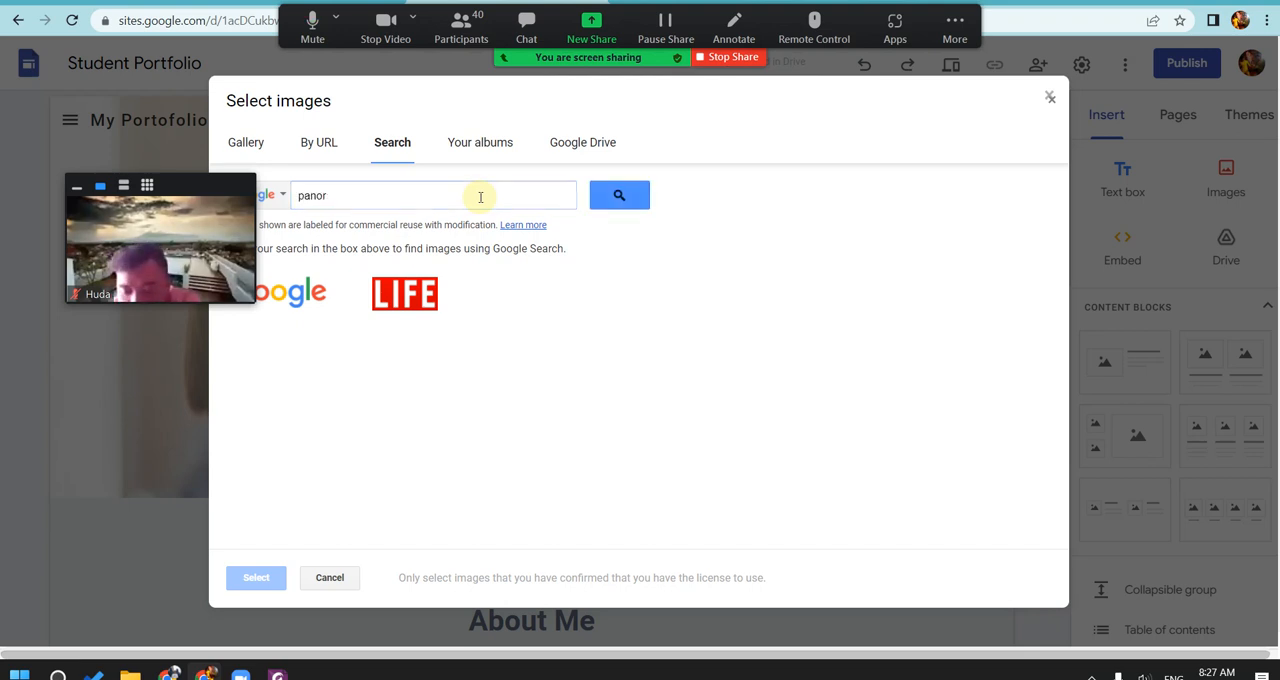
pyautogui.click(400, 200)
pyautogui.write('ama')
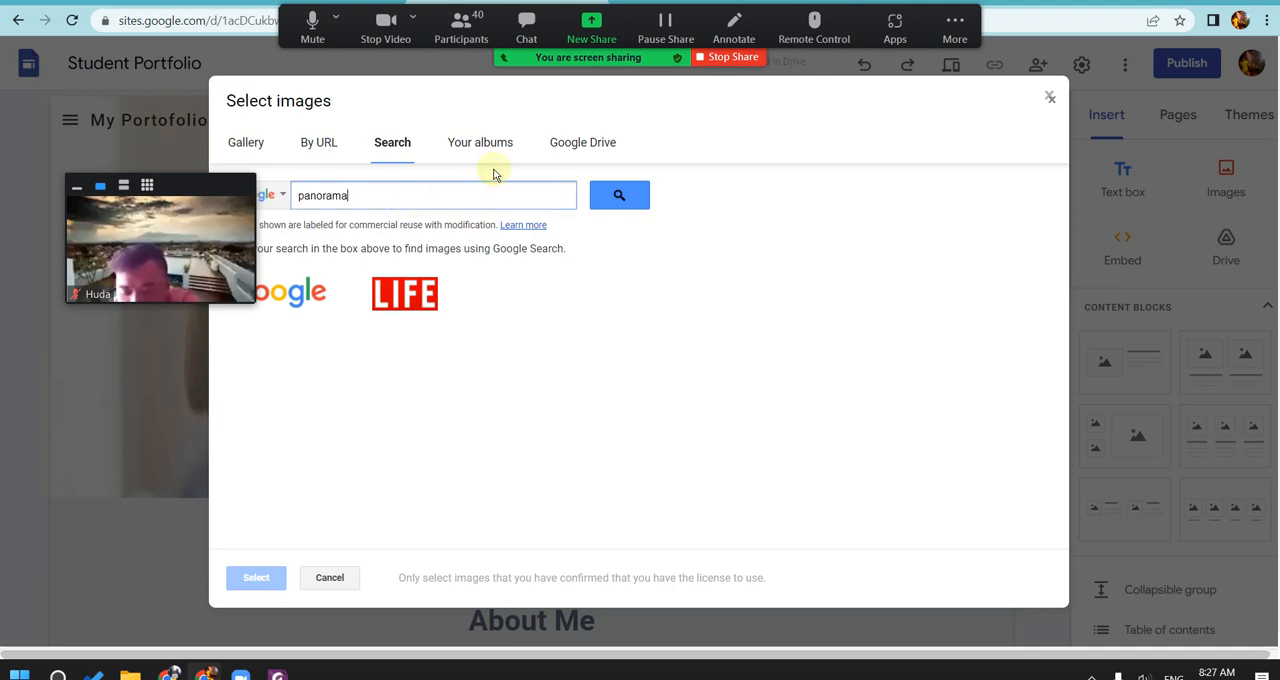
pyautogui.click(618, 196)
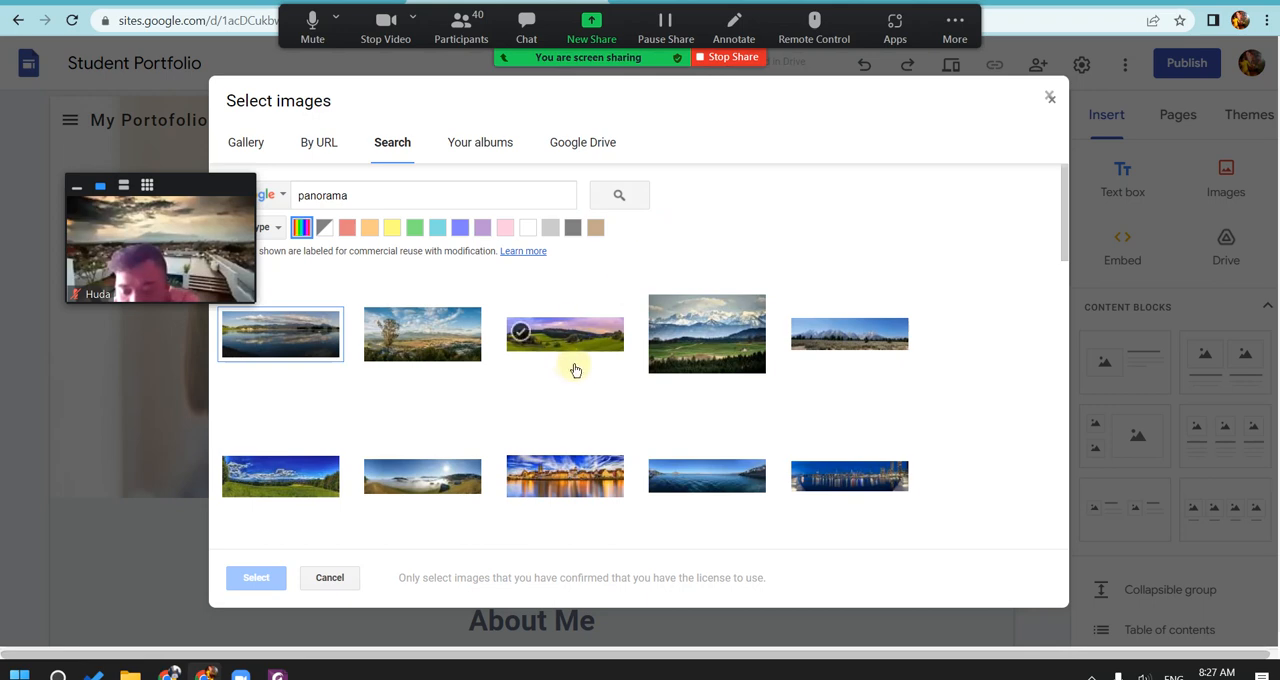
pyautogui.click(857, 348)
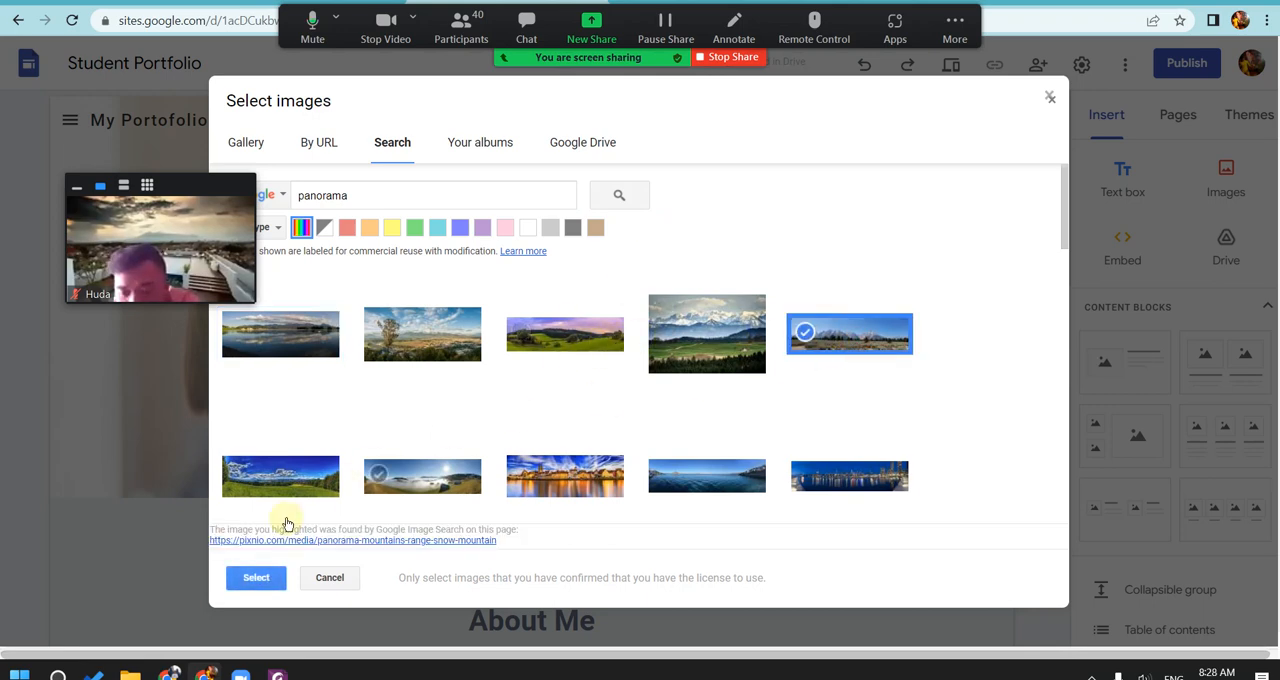
pyautogui.click(258, 579)
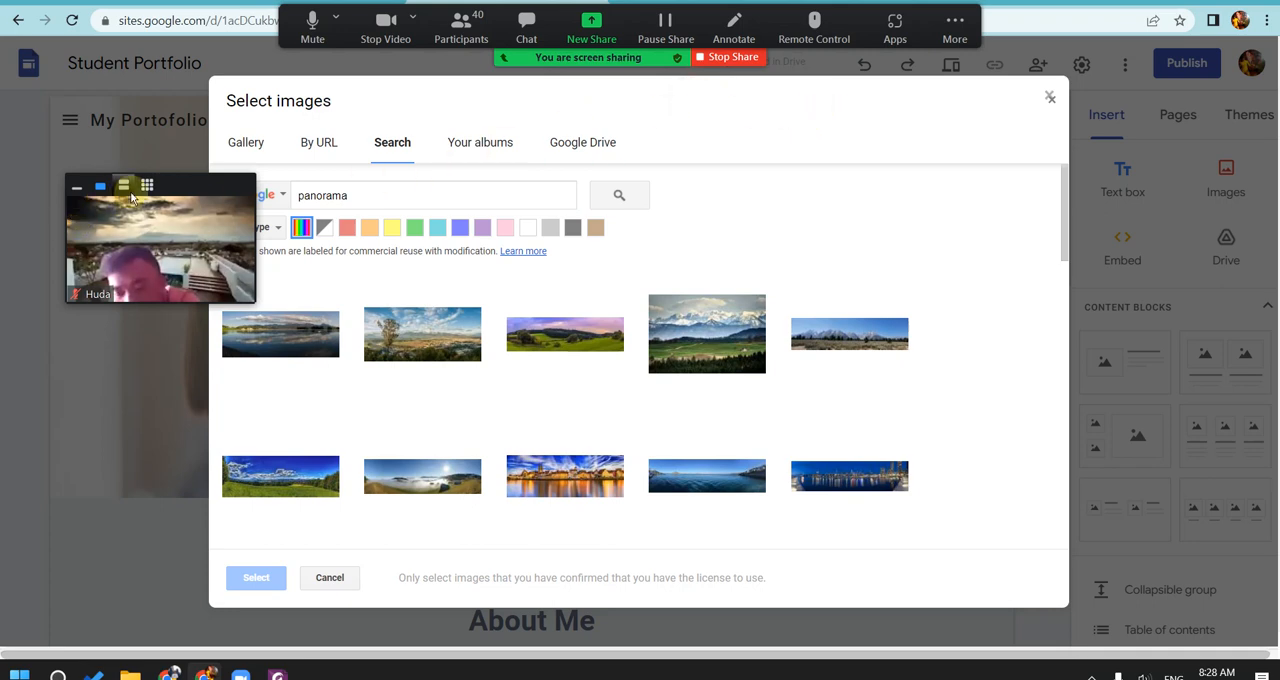
# Step: Collapse the Zoom video panel and move it clear of the image picker
pyautogui.click(77, 189)
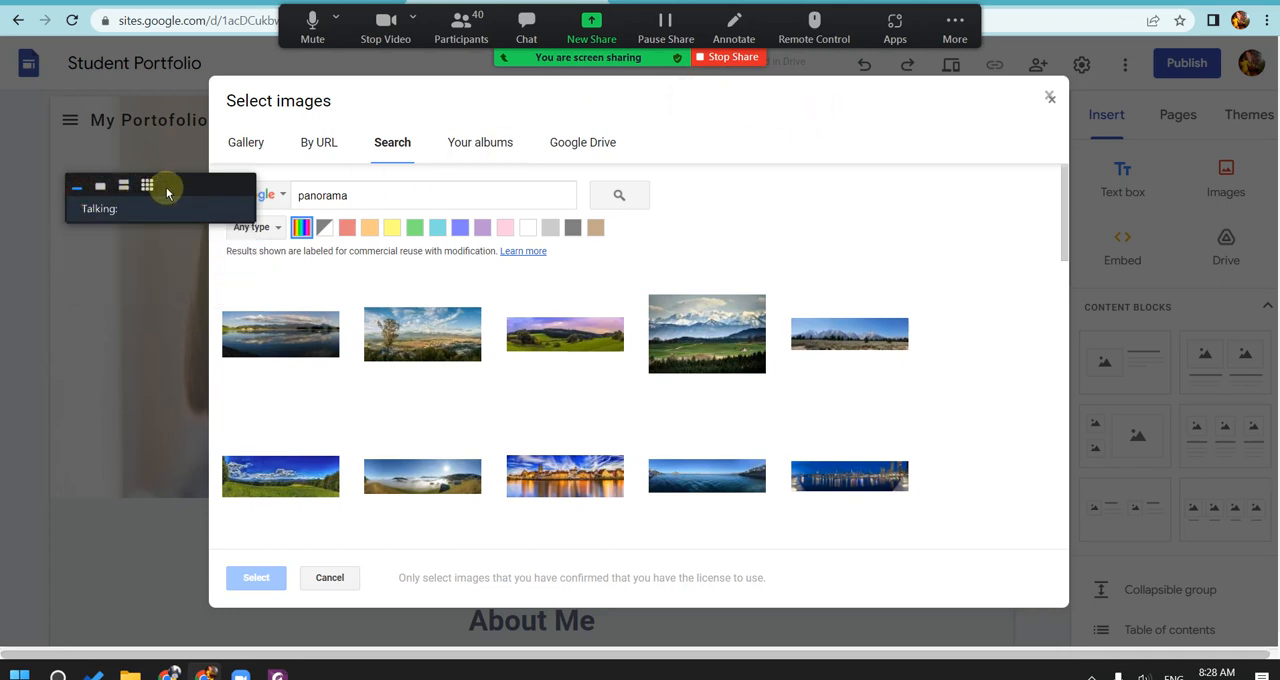
pyautogui.moveTo(163, 189); pyautogui.dragTo(1177, 74)
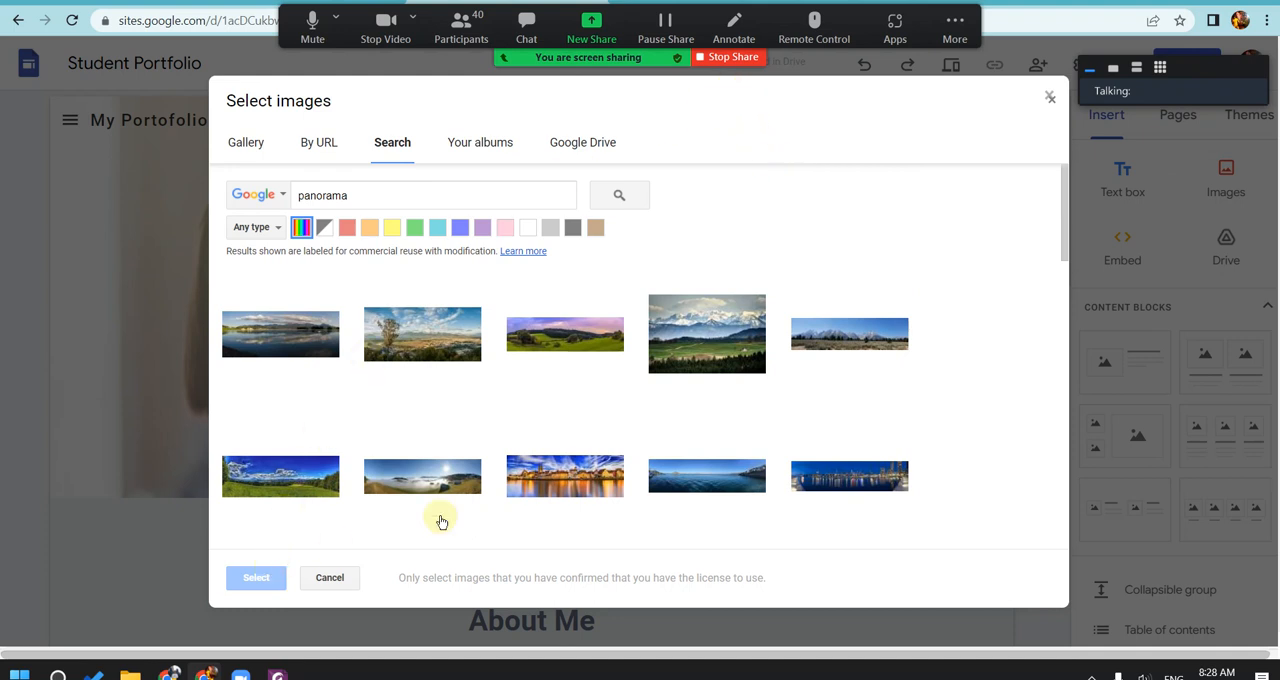
# Step: Try again to apply the snowy mountain panorama, check the gallery images, and close the image picker
pyautogui.click(866, 350)
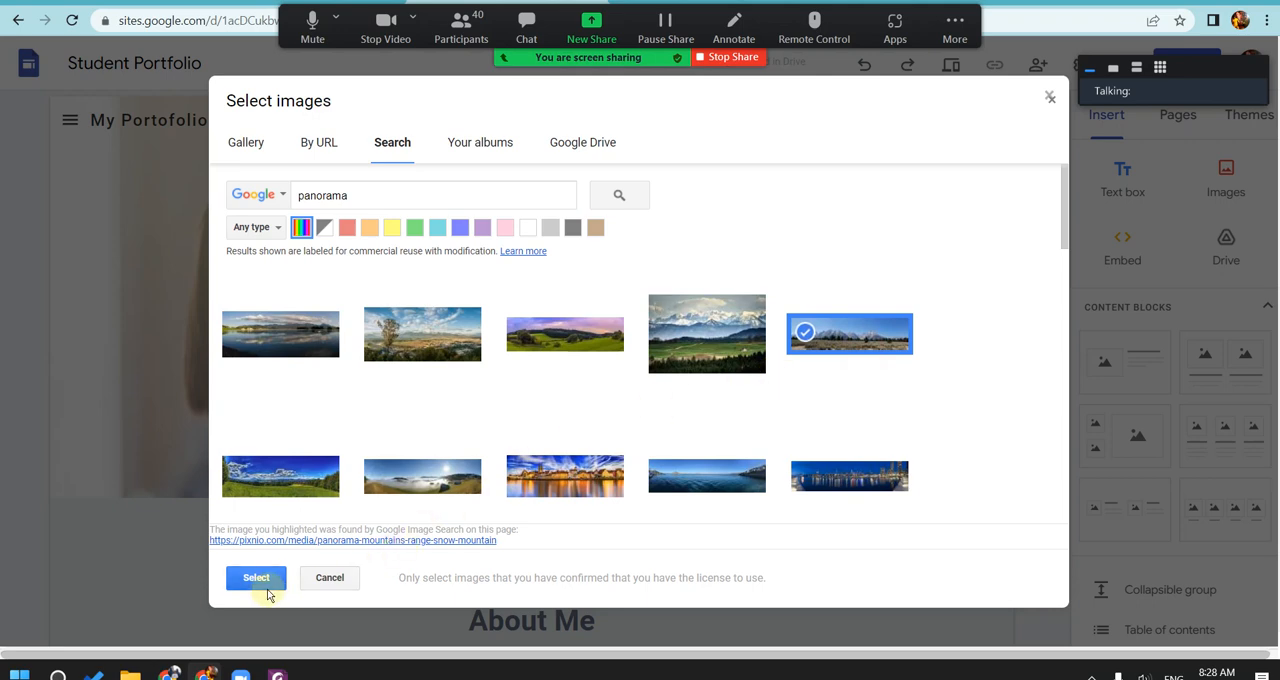
pyautogui.click(258, 578)
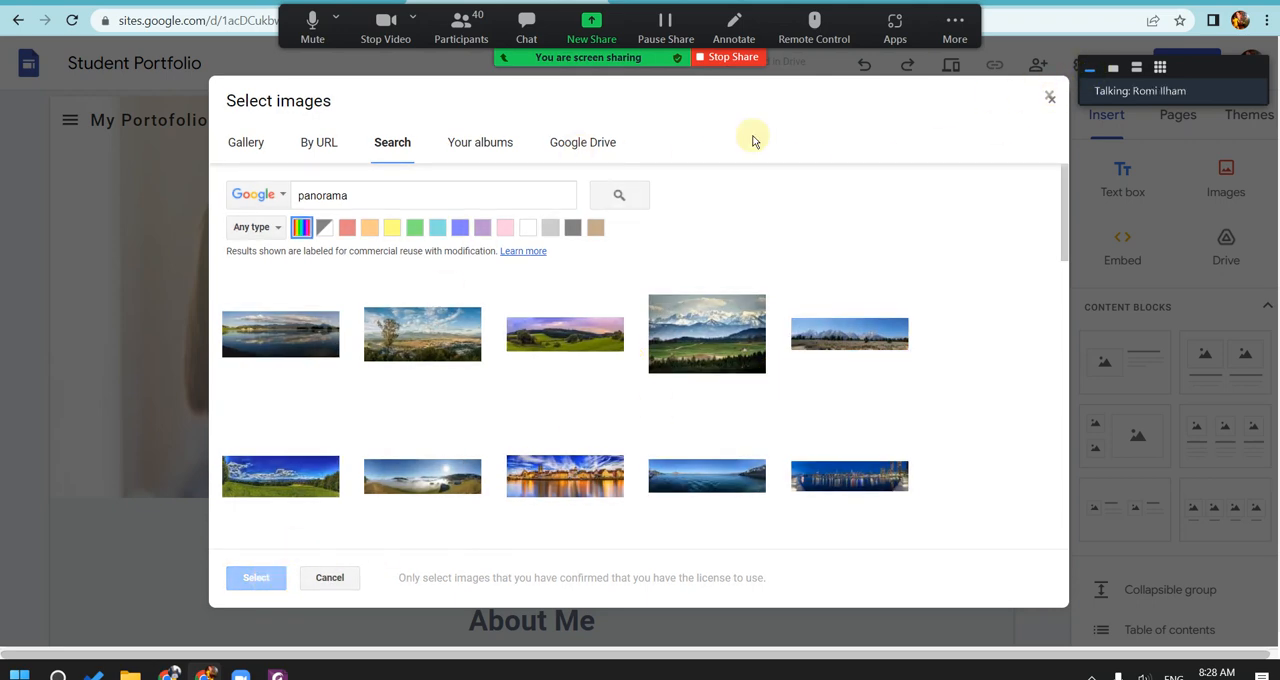
pyautogui.click(305, 145)
pyautogui.click(252, 148)
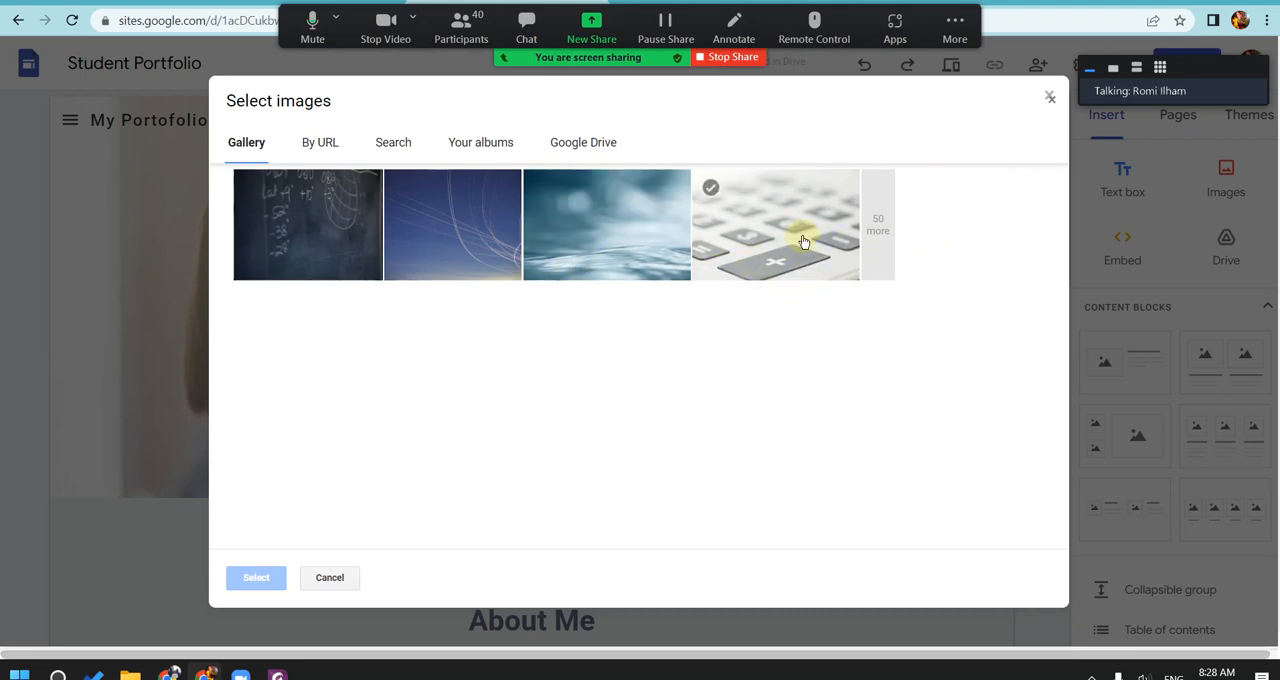
pyautogui.click(1050, 97)
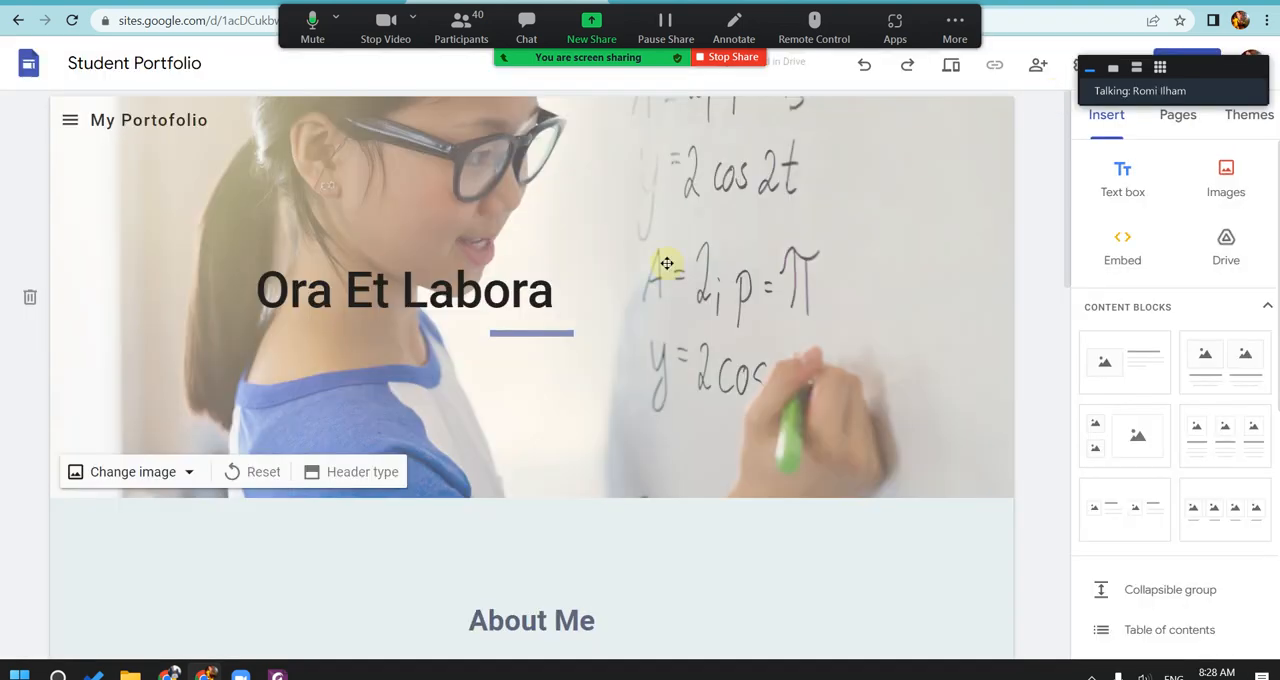
# Step: Replace the home page's header image with the blurred blue city-lights picture from the gallery
pyautogui.click(186, 473)
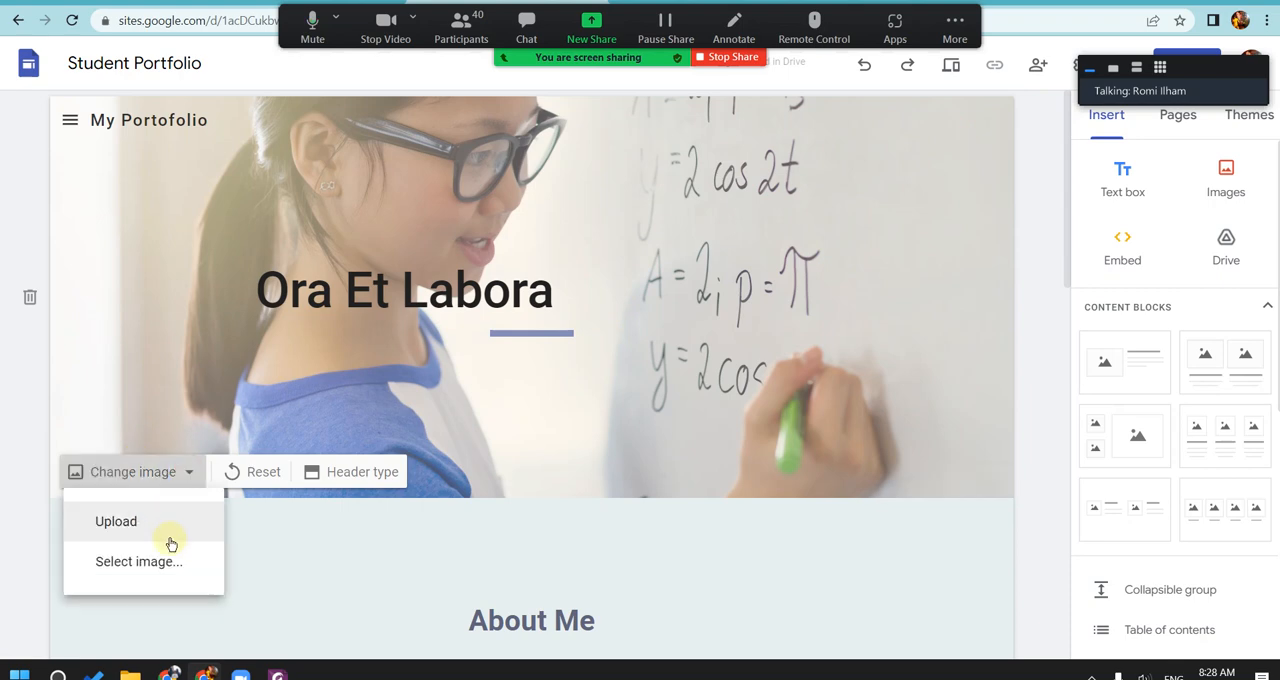
pyautogui.click(172, 558)
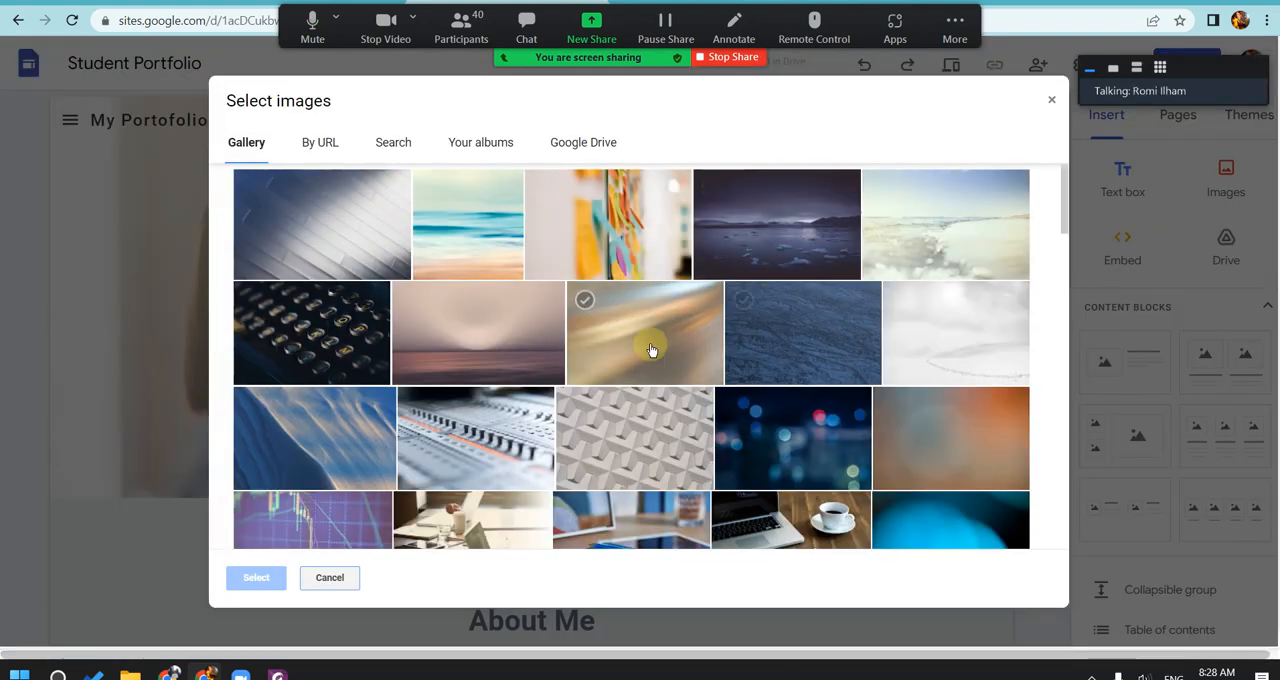
pyautogui.click(802, 447)
pyautogui.click(253, 585)
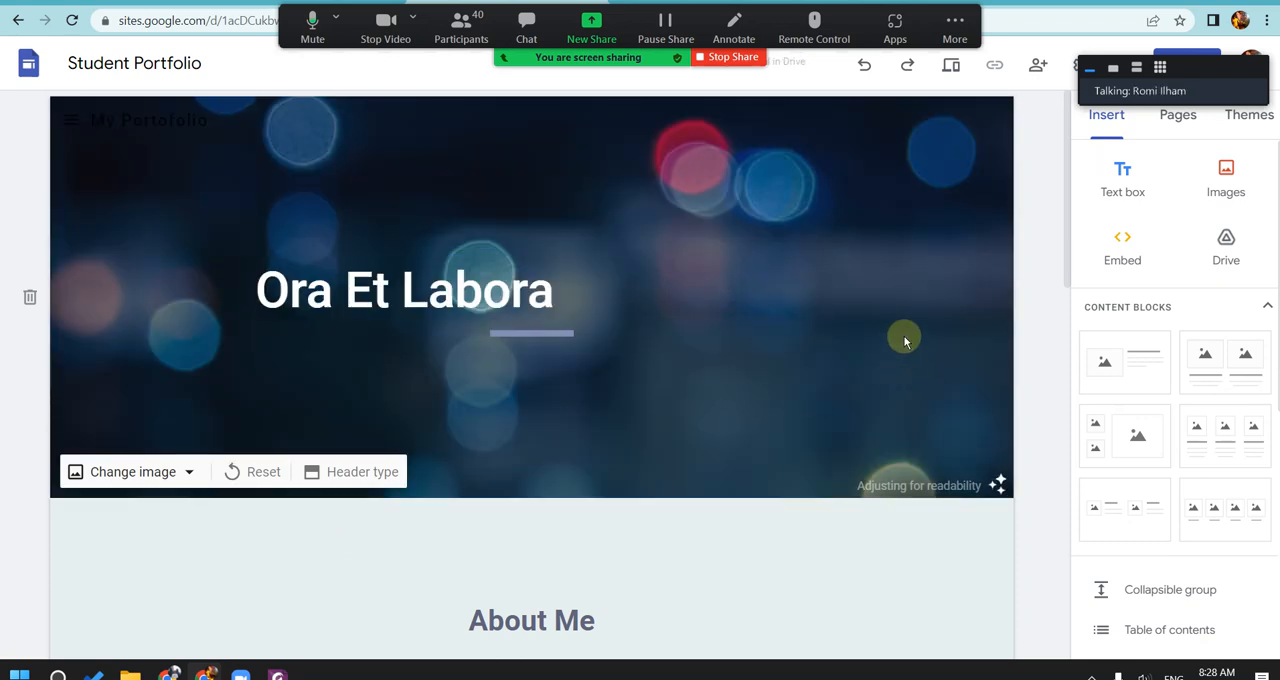
# Step: Change the home page's header type to Banner
pyautogui.click(390, 478)
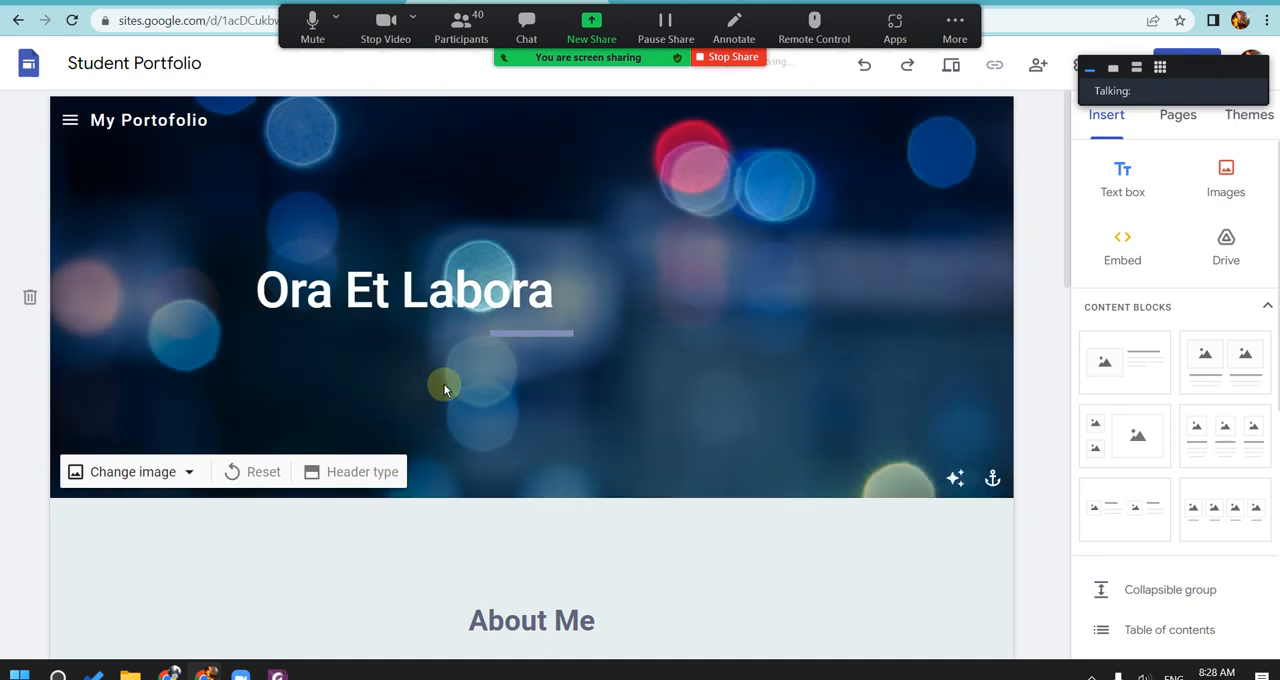
pyautogui.click(396, 470)
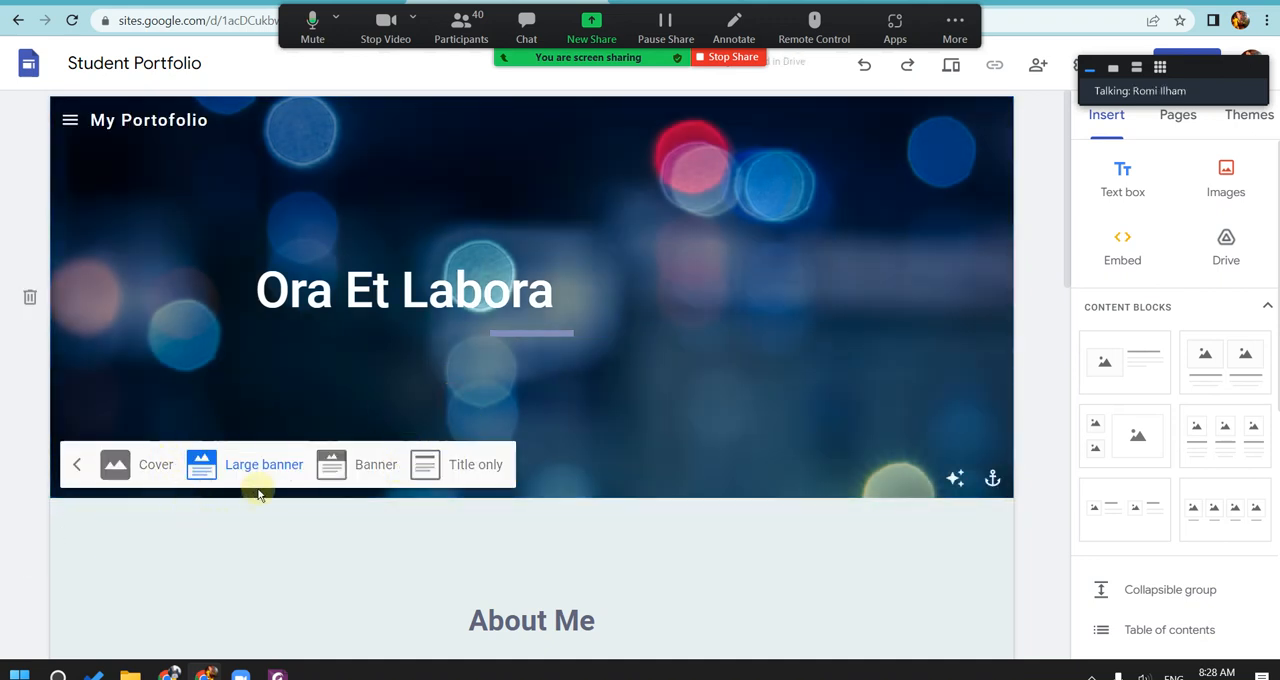
pyautogui.click(378, 466)
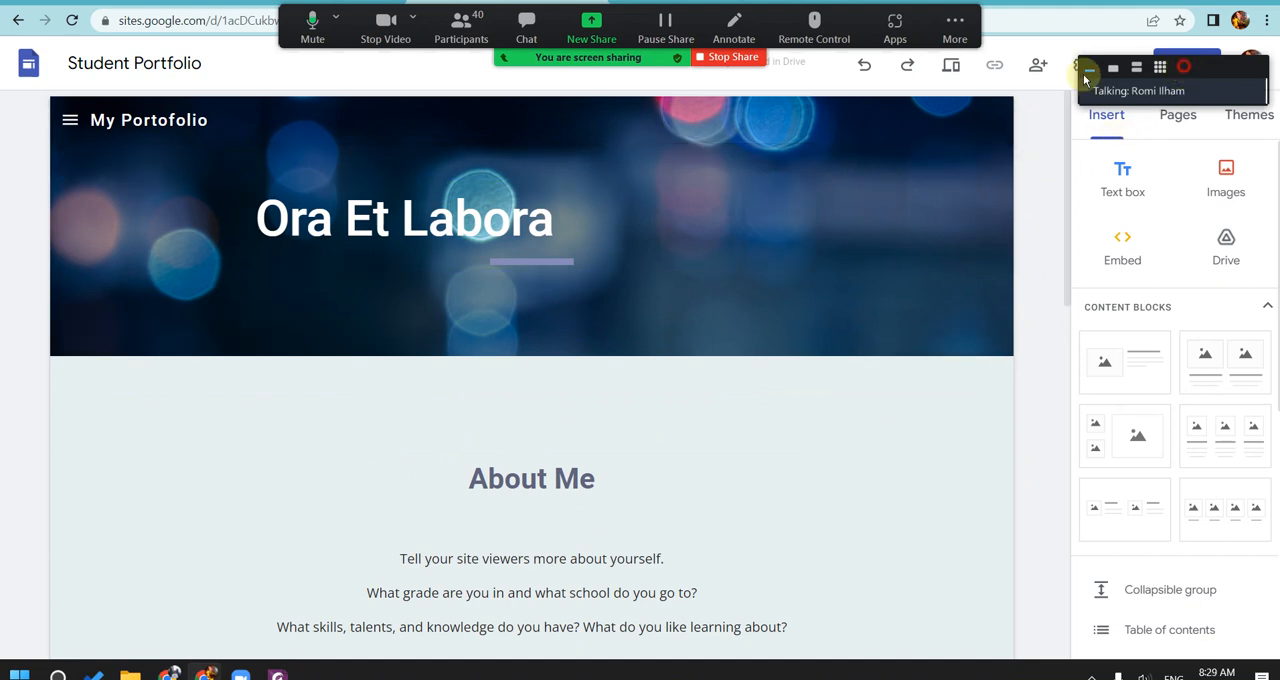
# Step: Move the collapsed Zoom panel away from the Publish controls and open the Activities page from the site's page list
pyautogui.moveTo(1164, 66); pyautogui.dragTo(193, 63)
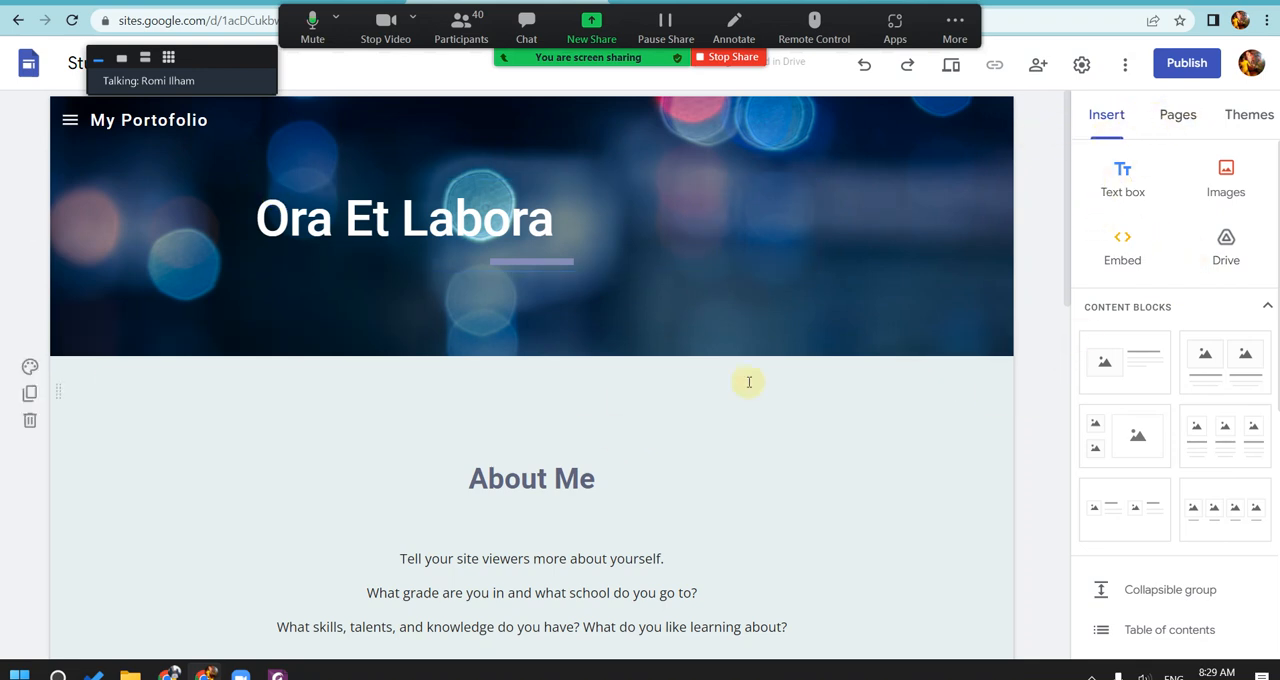
pyautogui.moveTo(1068, 127)
pyautogui.mouseDown()
pyautogui.moveTo(1080, 474)
pyautogui.moveTo(1060, 366)
pyautogui.moveTo(1065, 120)
pyautogui.mouseUp()
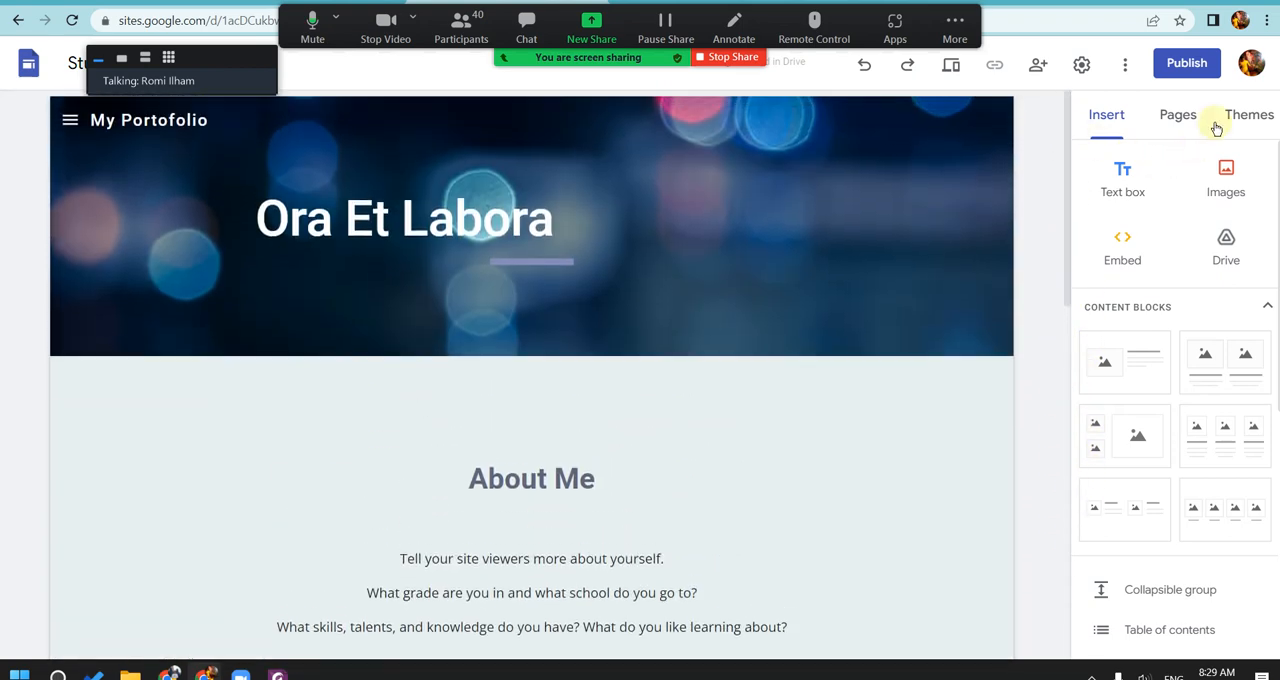
pyautogui.click(1177, 115)
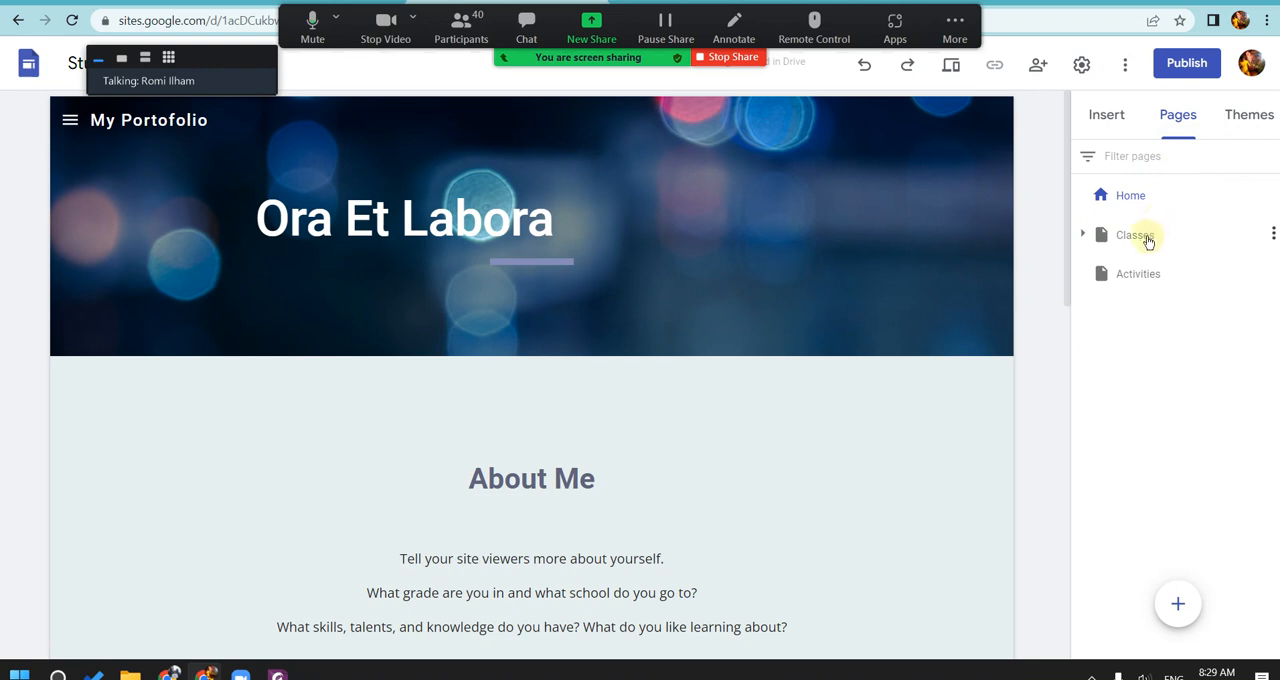
pyautogui.click(1132, 199)
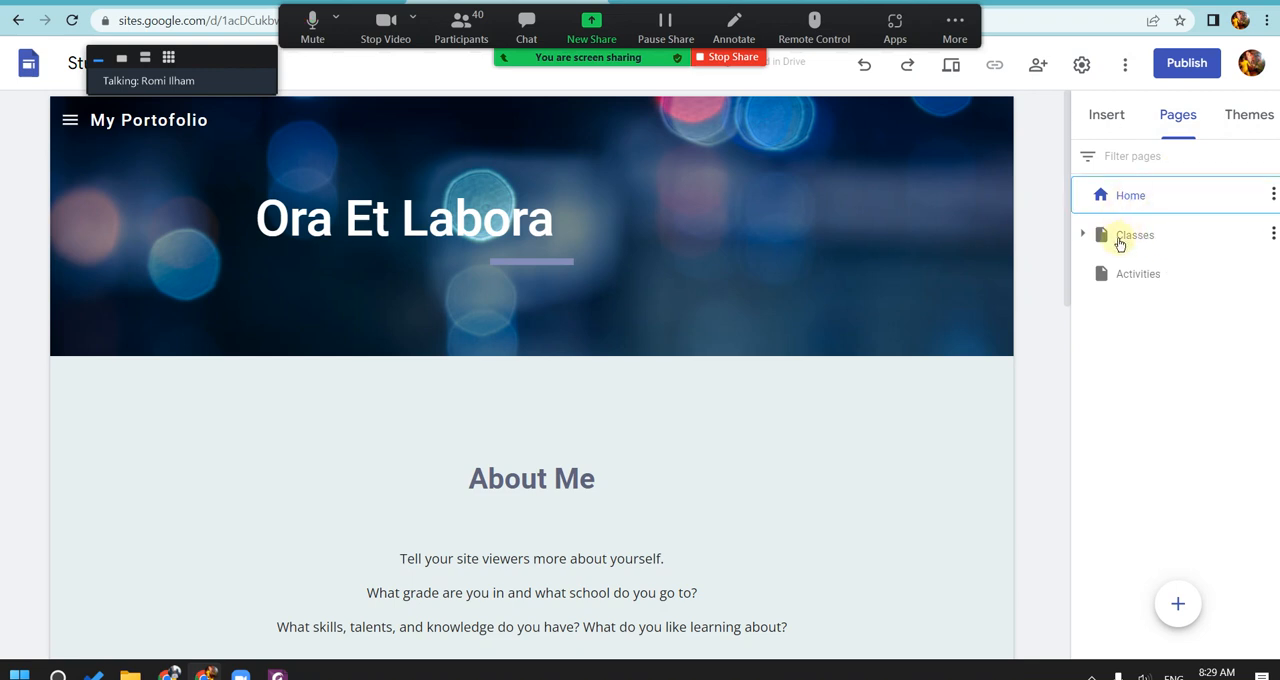
pyautogui.click(1146, 279)
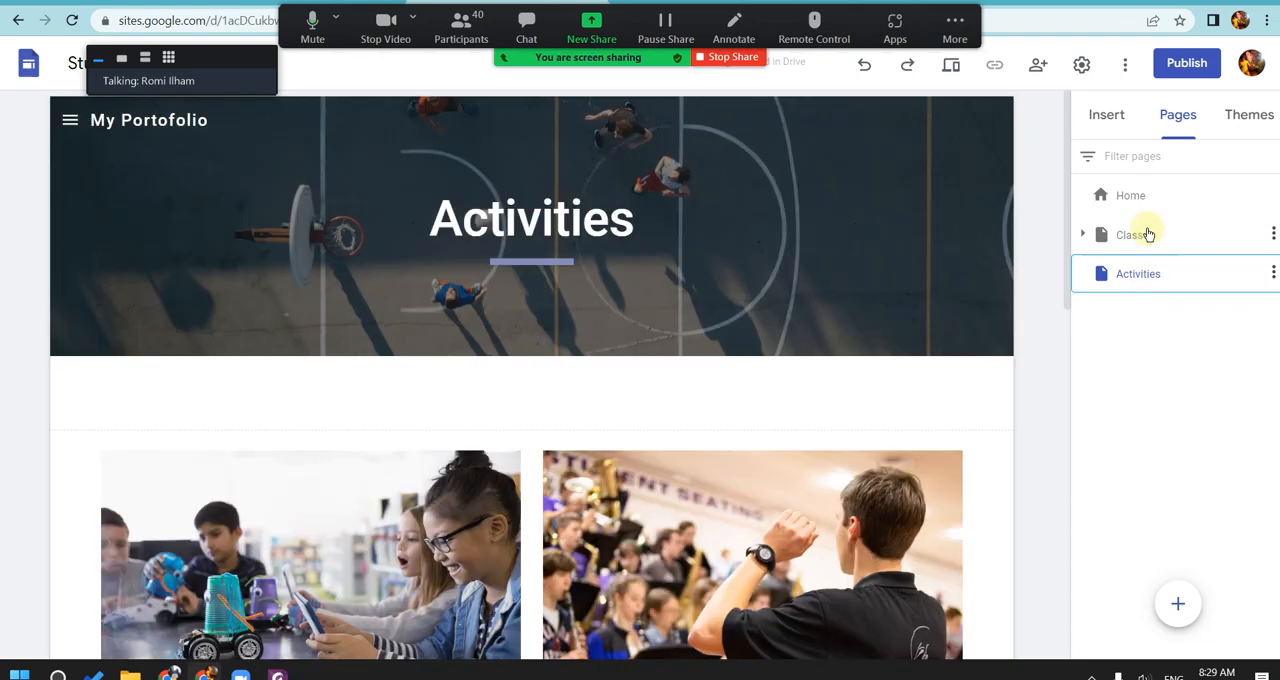
# Step: Examine the site's navigation menu, the elements that can be inserted, and the page list
pyautogui.click(71, 119)
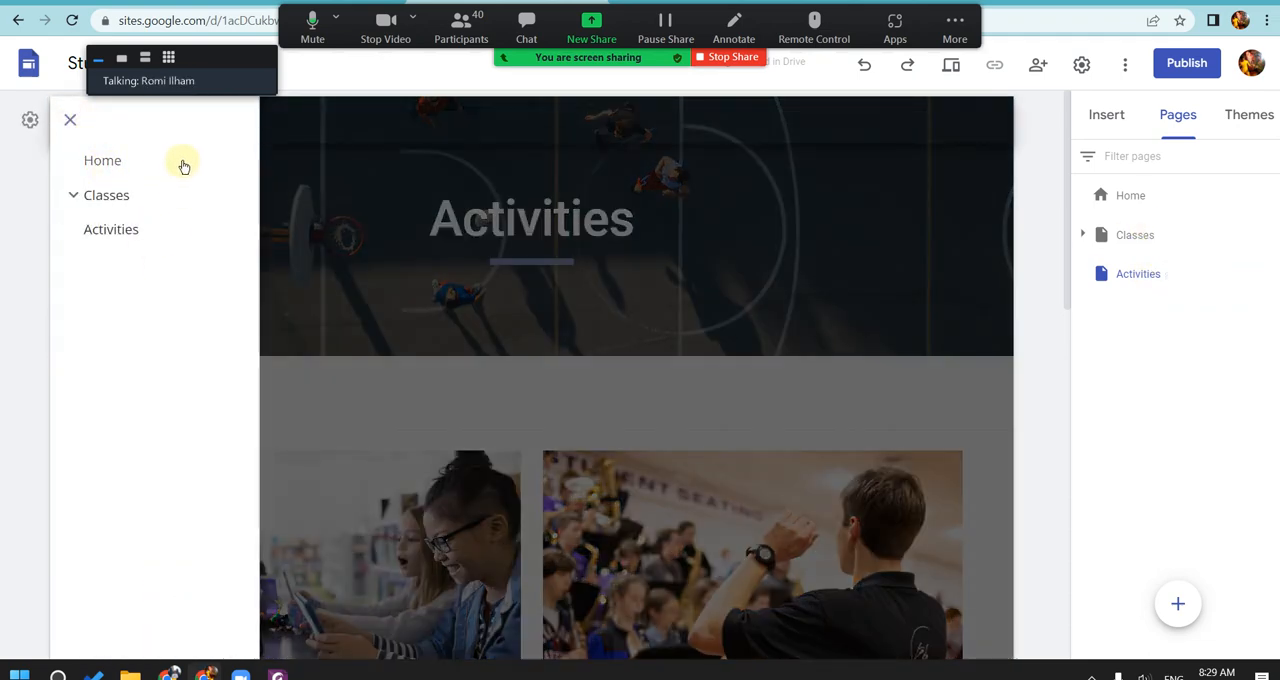
pyautogui.click(70, 121)
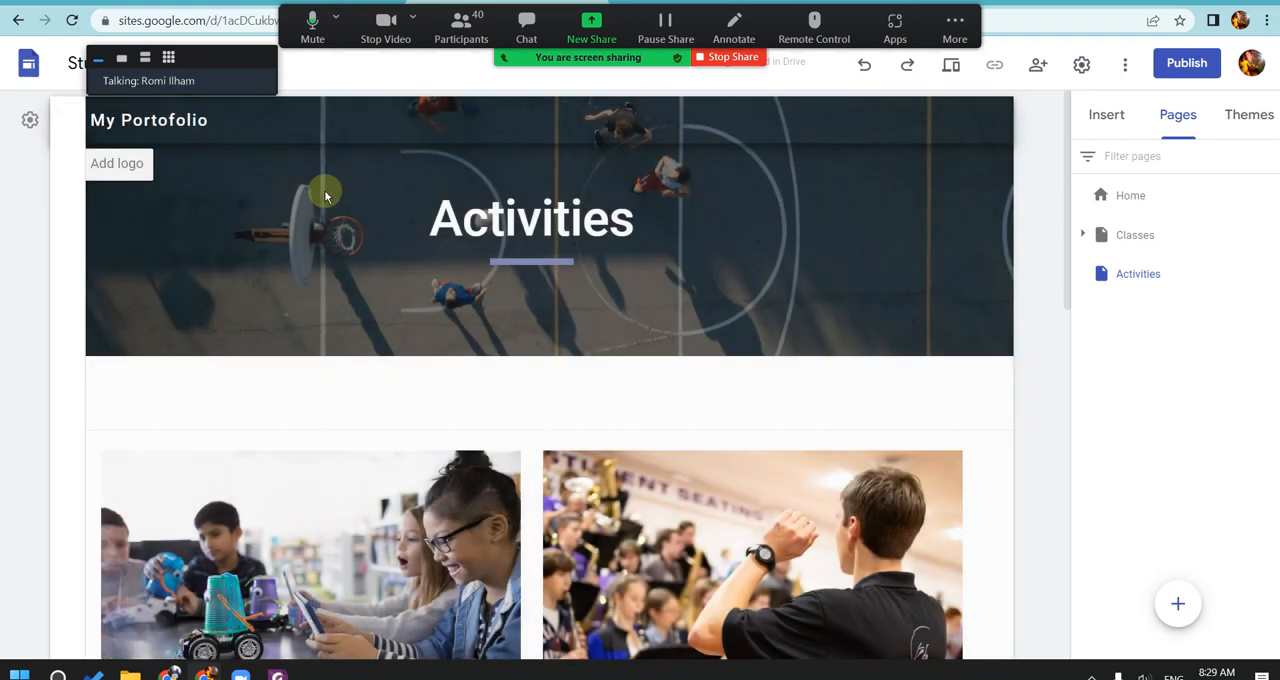
pyautogui.click(1110, 116)
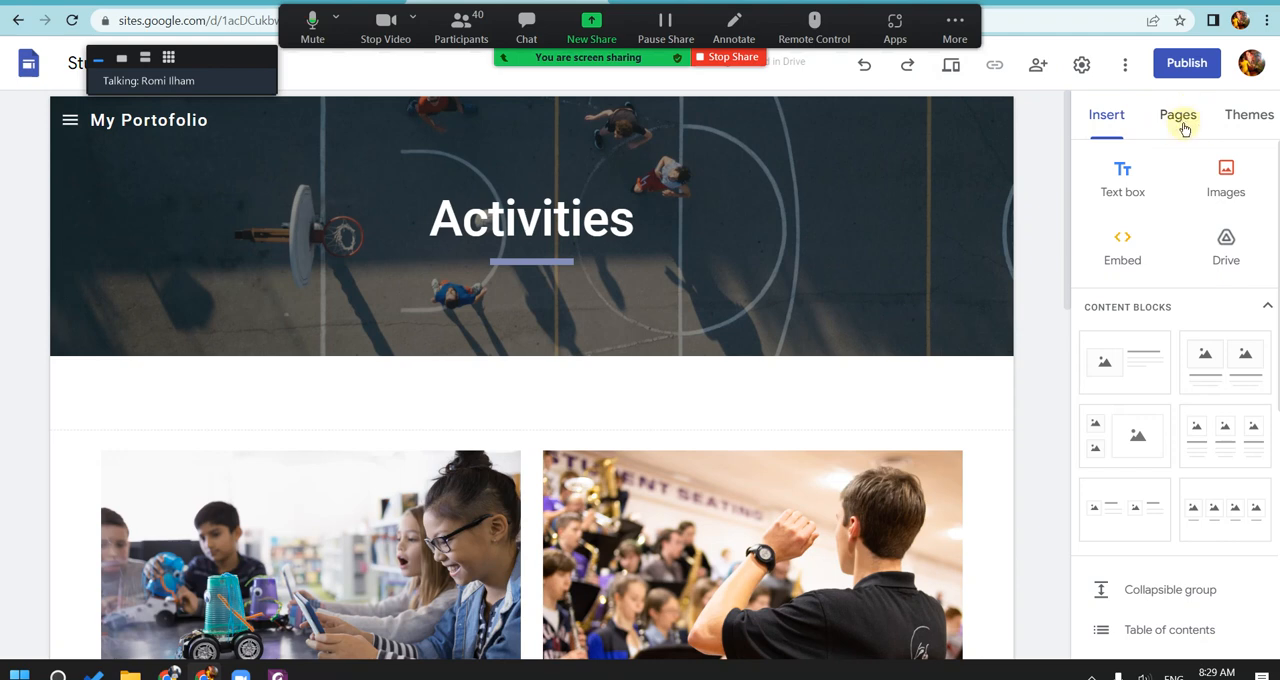
pyautogui.click(1242, 120)
pyautogui.click(1190, 122)
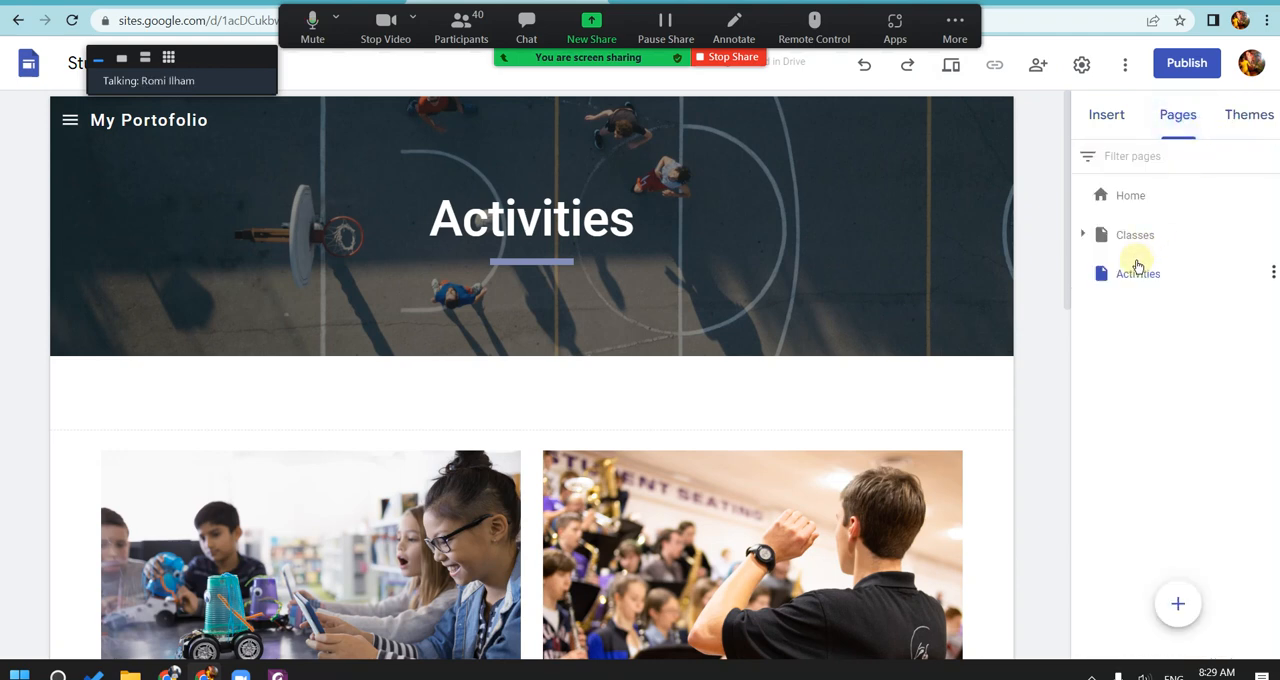
# Step: Create a new site page named "Curiculum Vitae" and bring up the elements that can be inserted
pyautogui.moveTo(1158, 573)
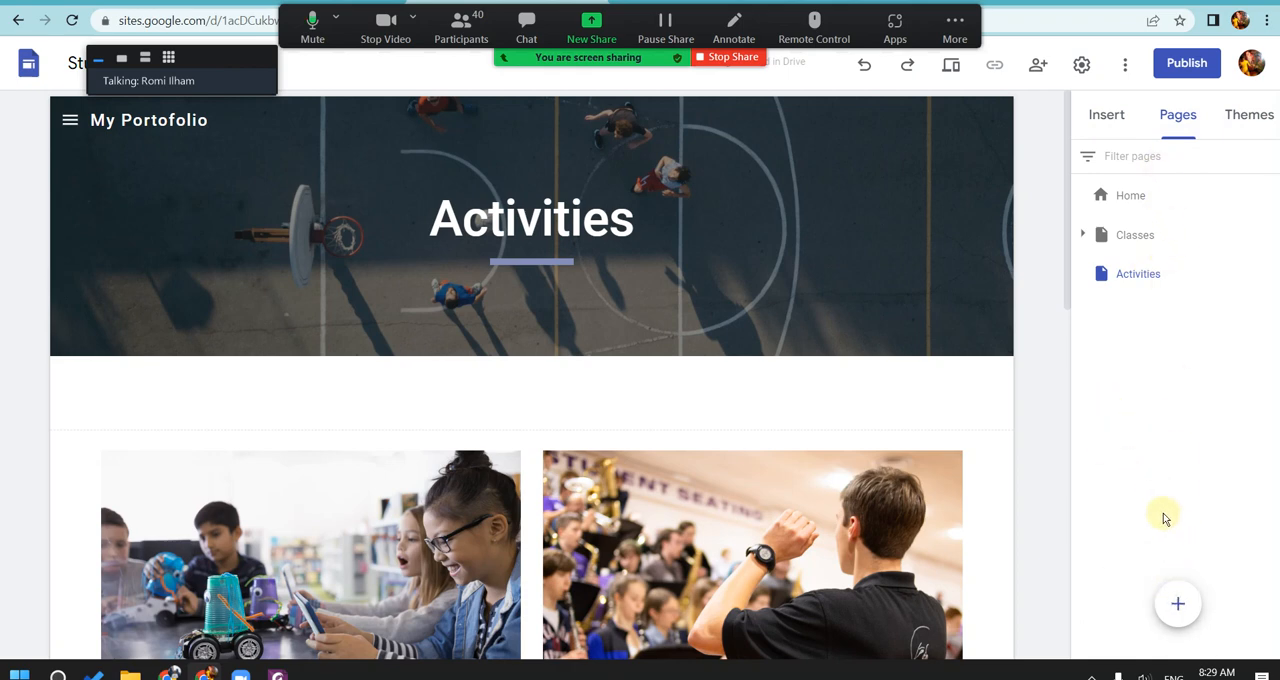
pyautogui.moveTo(1185, 604)
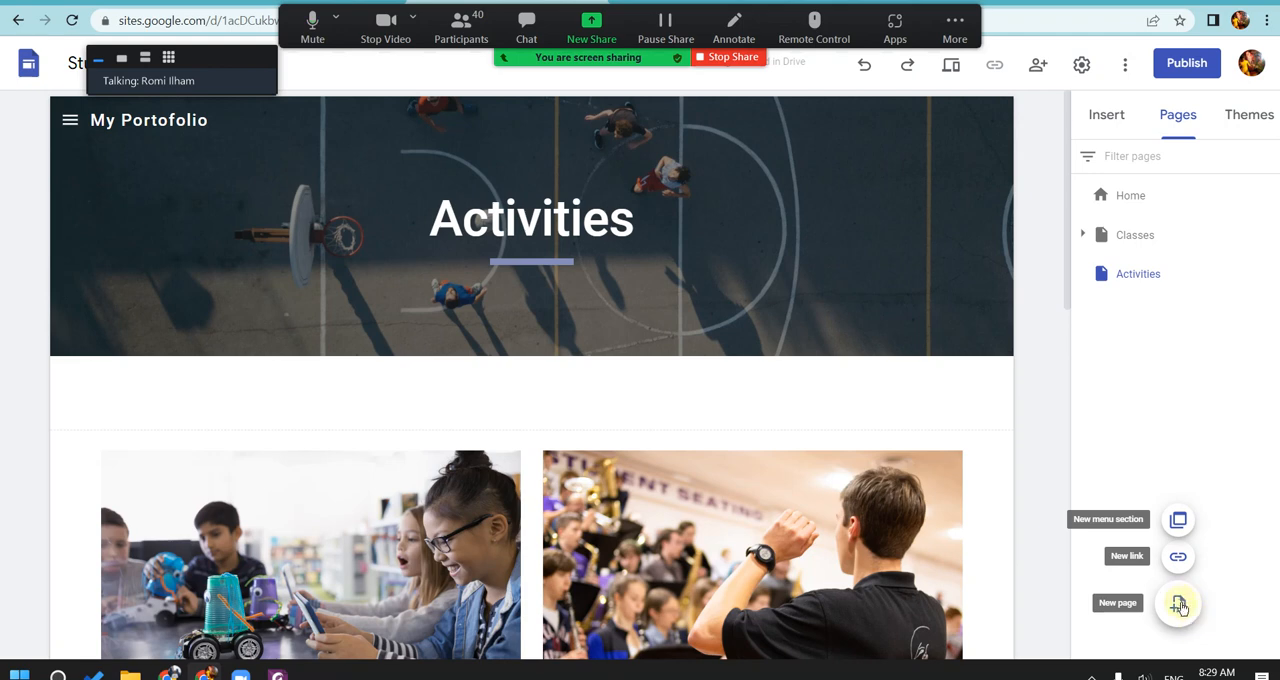
pyautogui.click(1180, 606)
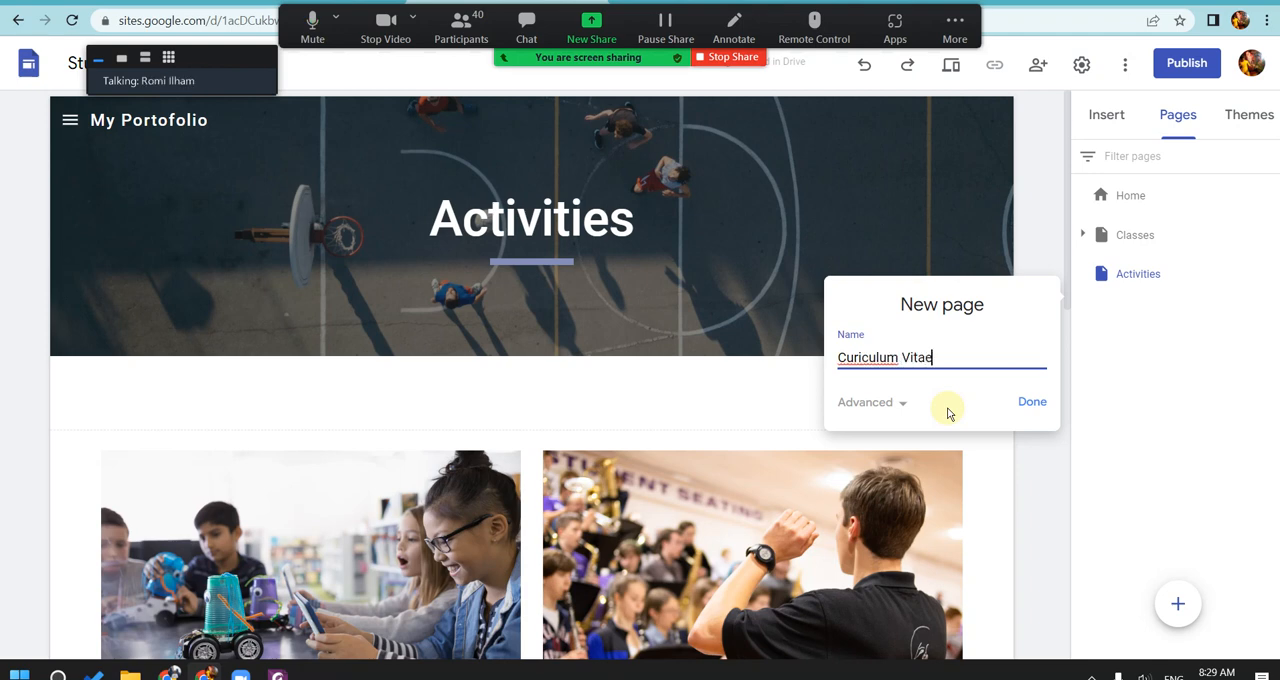
pyautogui.click(1030, 403)
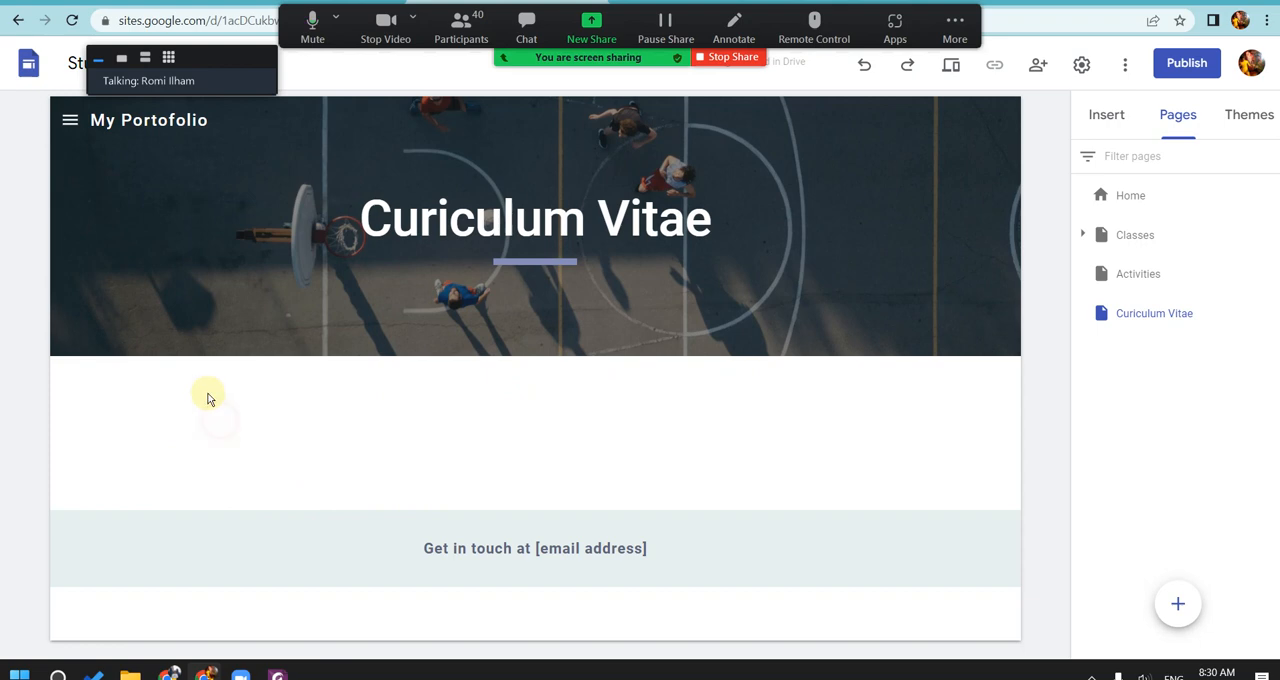
pyautogui.click(1082, 125)
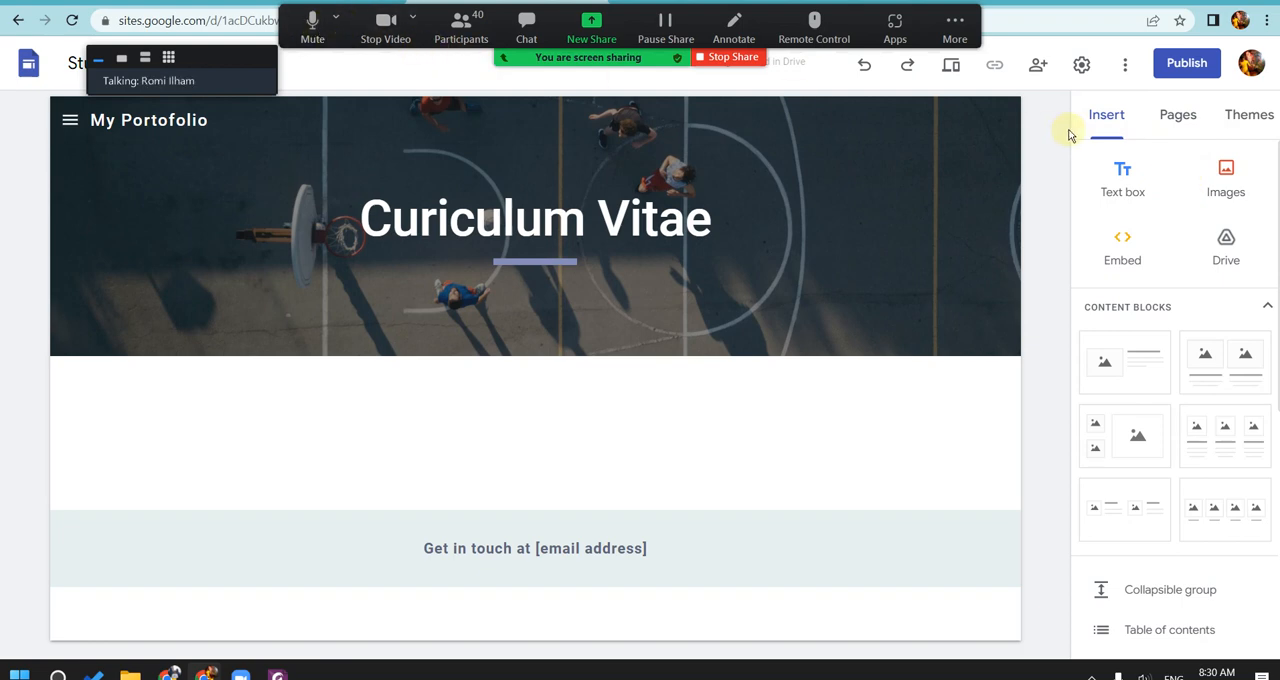
pyautogui.click(1220, 178)
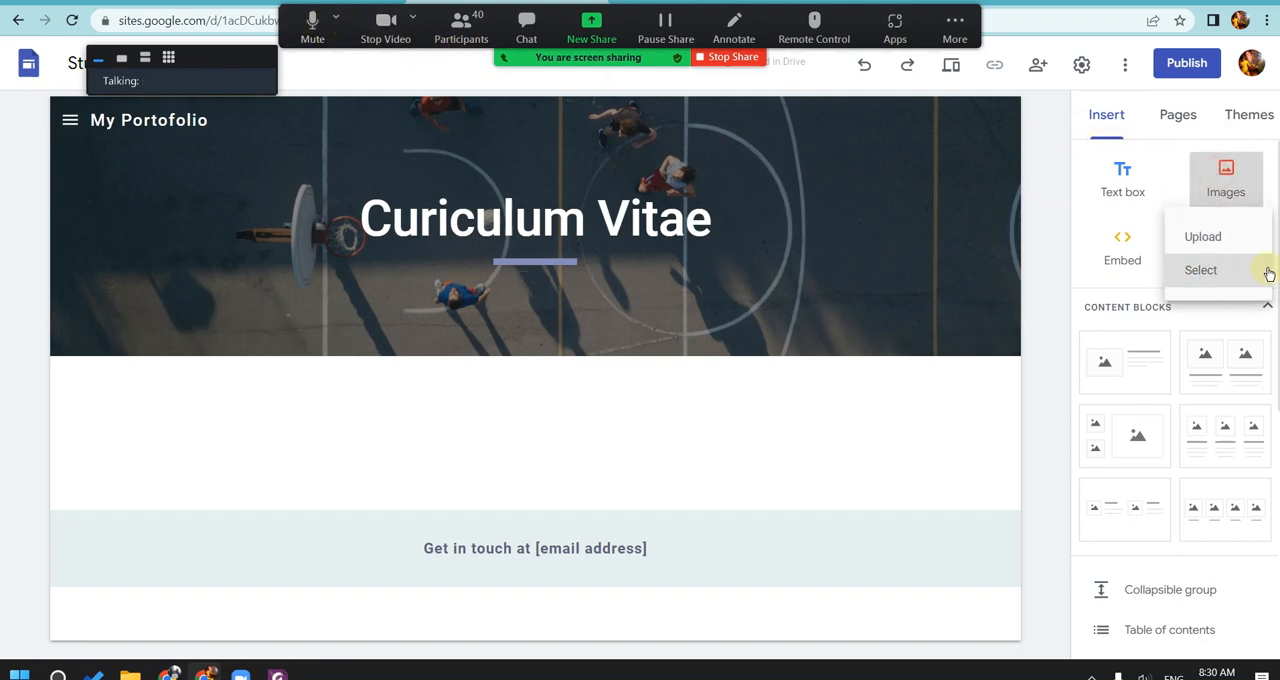
pyautogui.click(1220, 245)
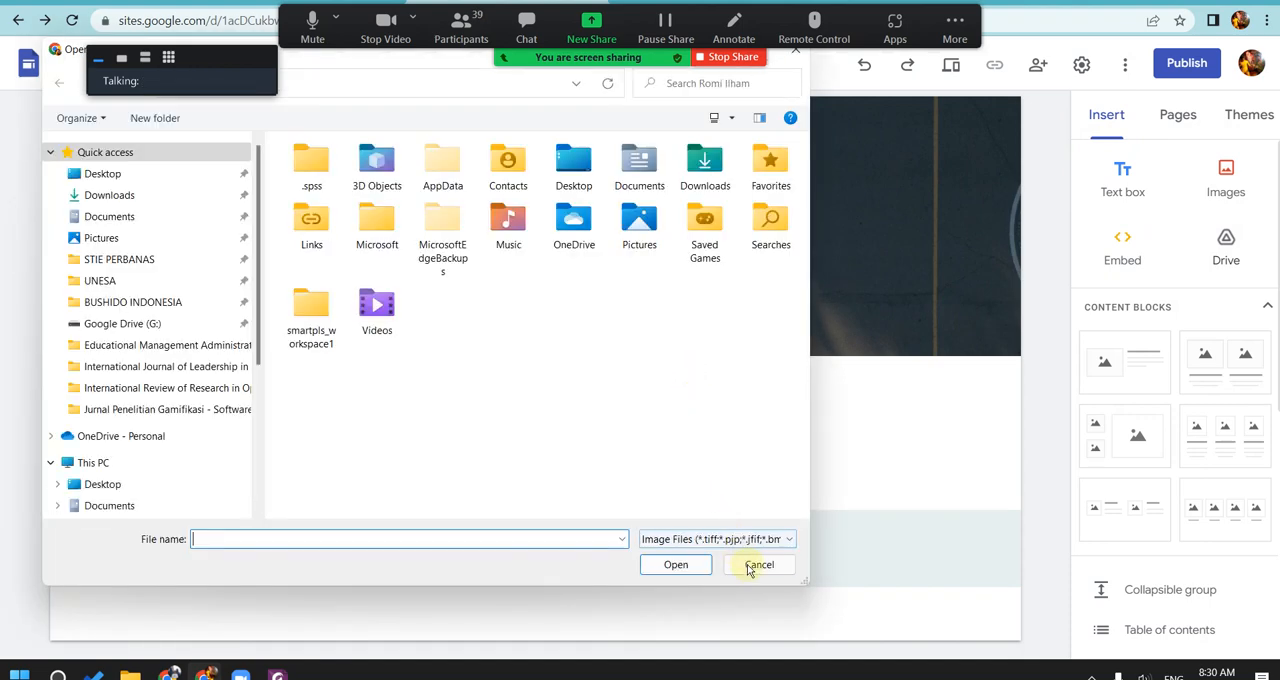
pyautogui.click(750, 566)
# Step: Open the selection of online images for the new page and choose Google Image Search as the source
pyautogui.click(1232, 175)
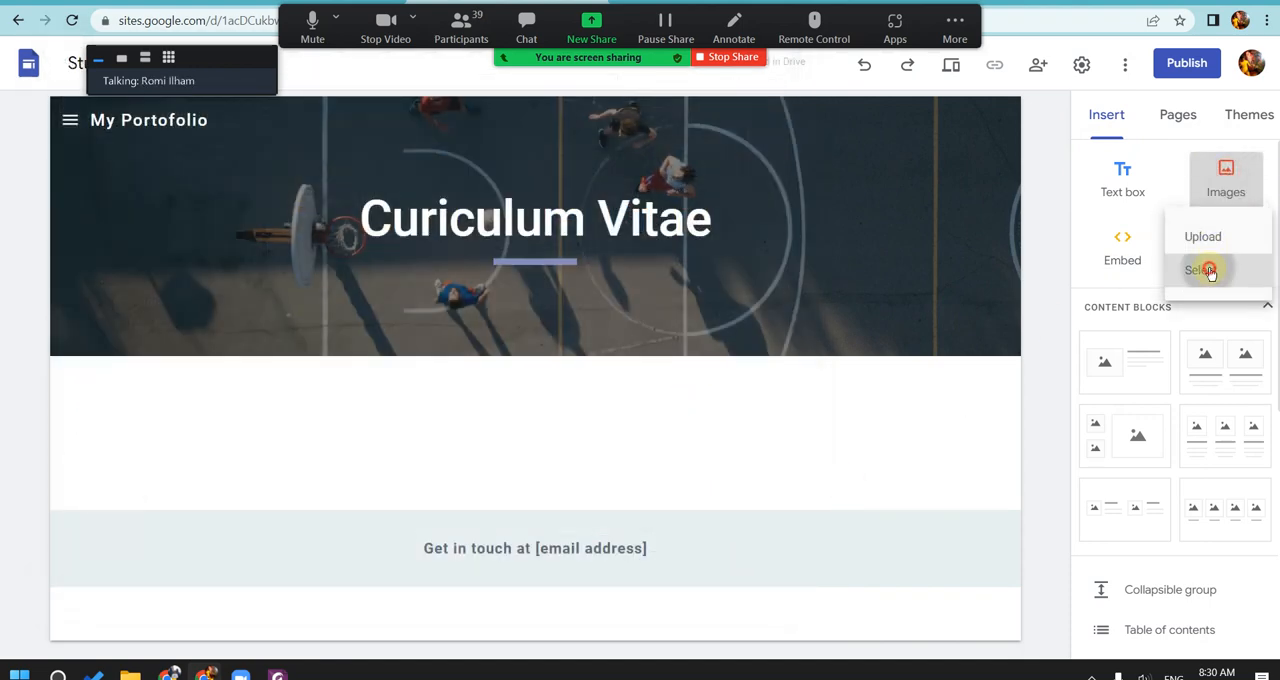
pyautogui.click(1203, 266)
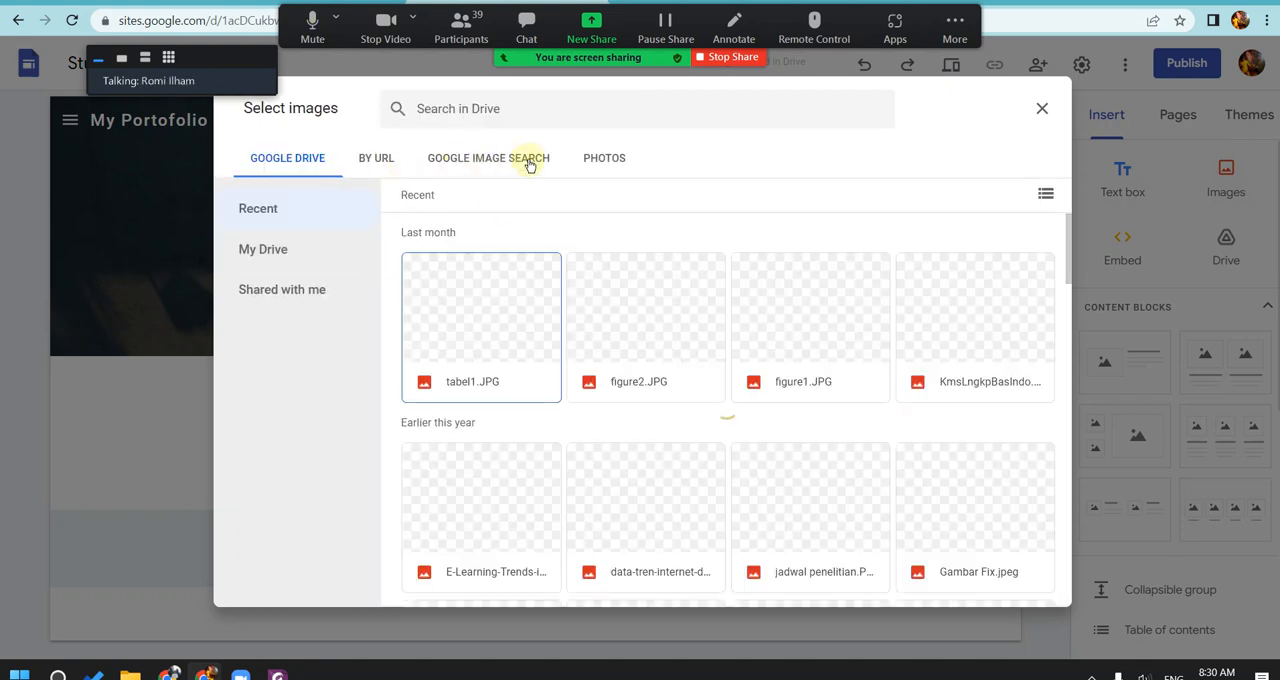
pyautogui.click(592, 163)
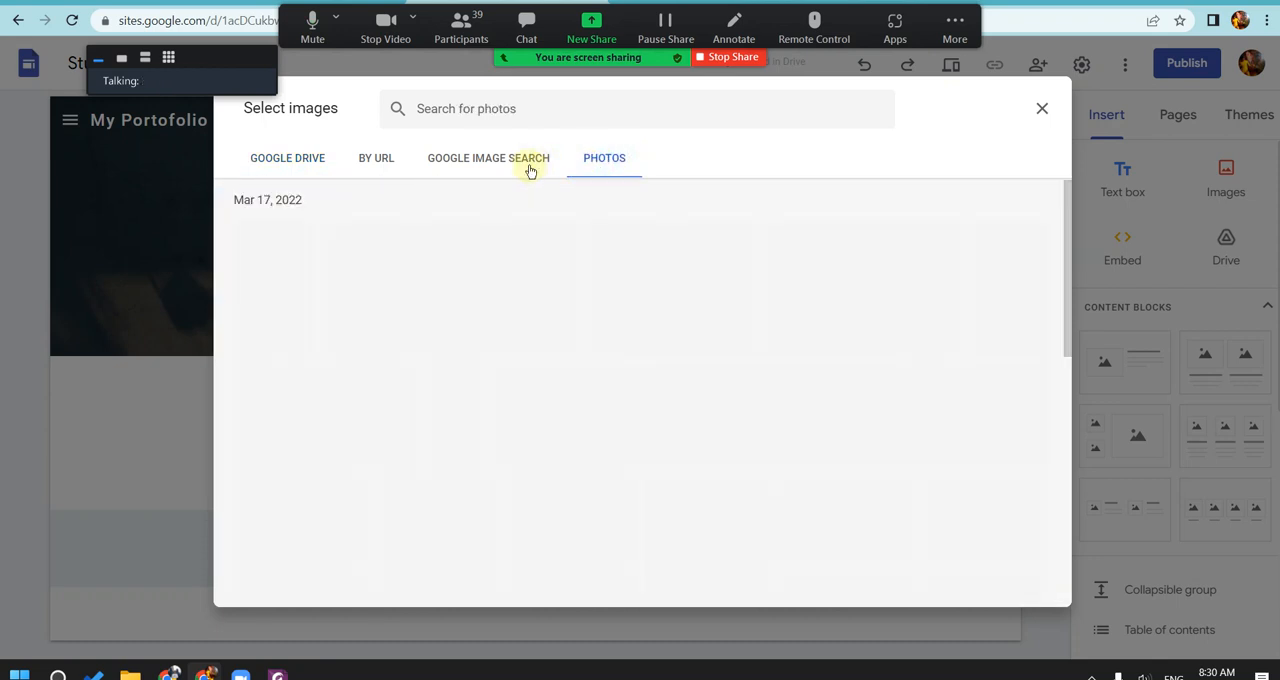
pyautogui.click(540, 104)
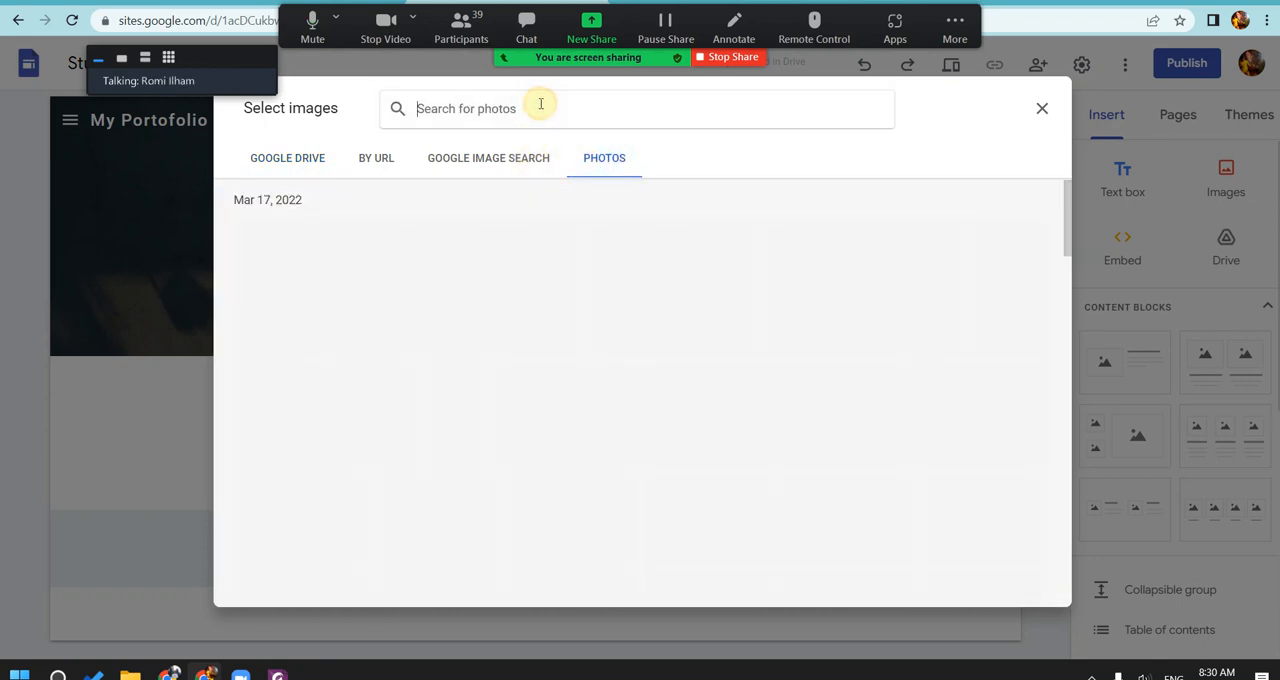
pyautogui.click(506, 157)
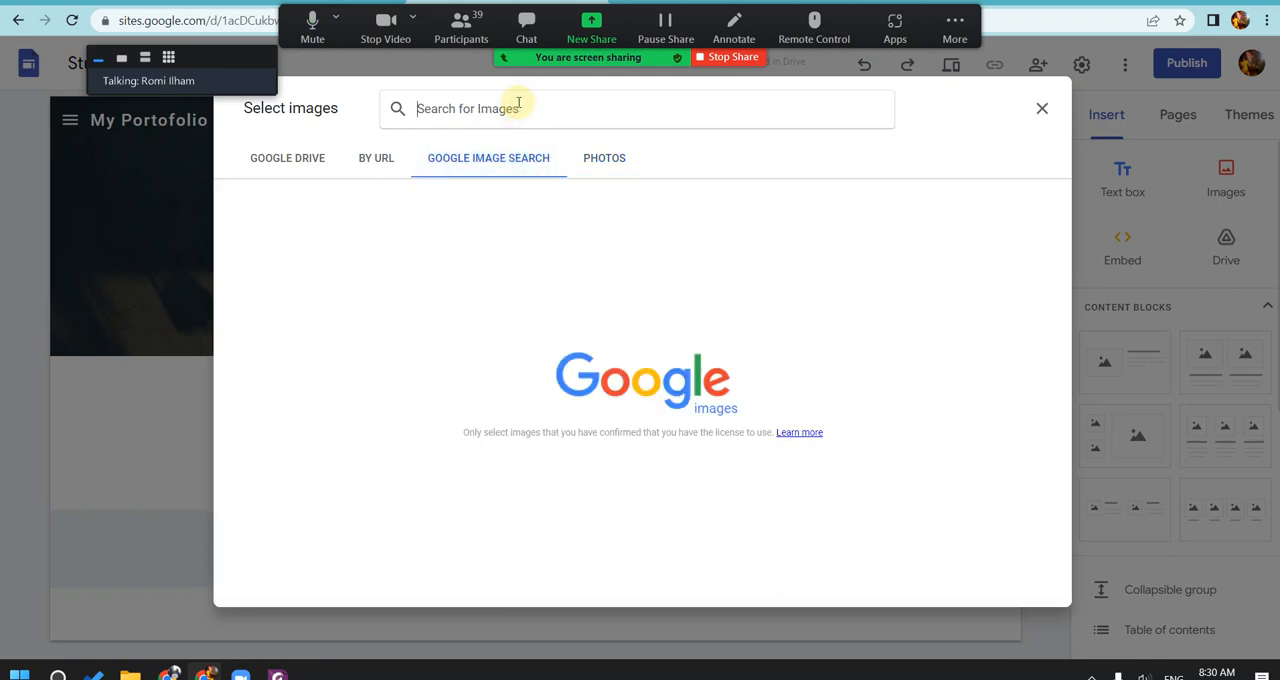
# Step: Search the images for "justin bieber" and insert the face-on portrait in a black hoodie on the Curiculum Vitae page
pyautogui.write('ariel')
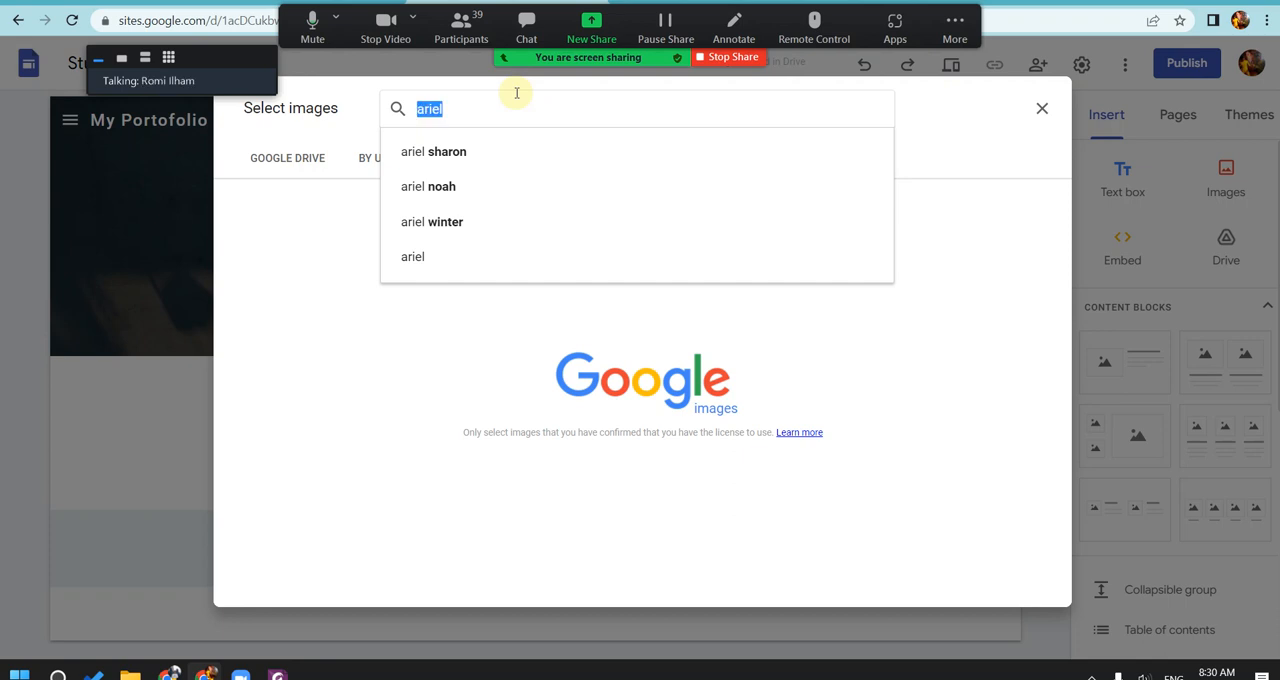
pyautogui.write('justin')
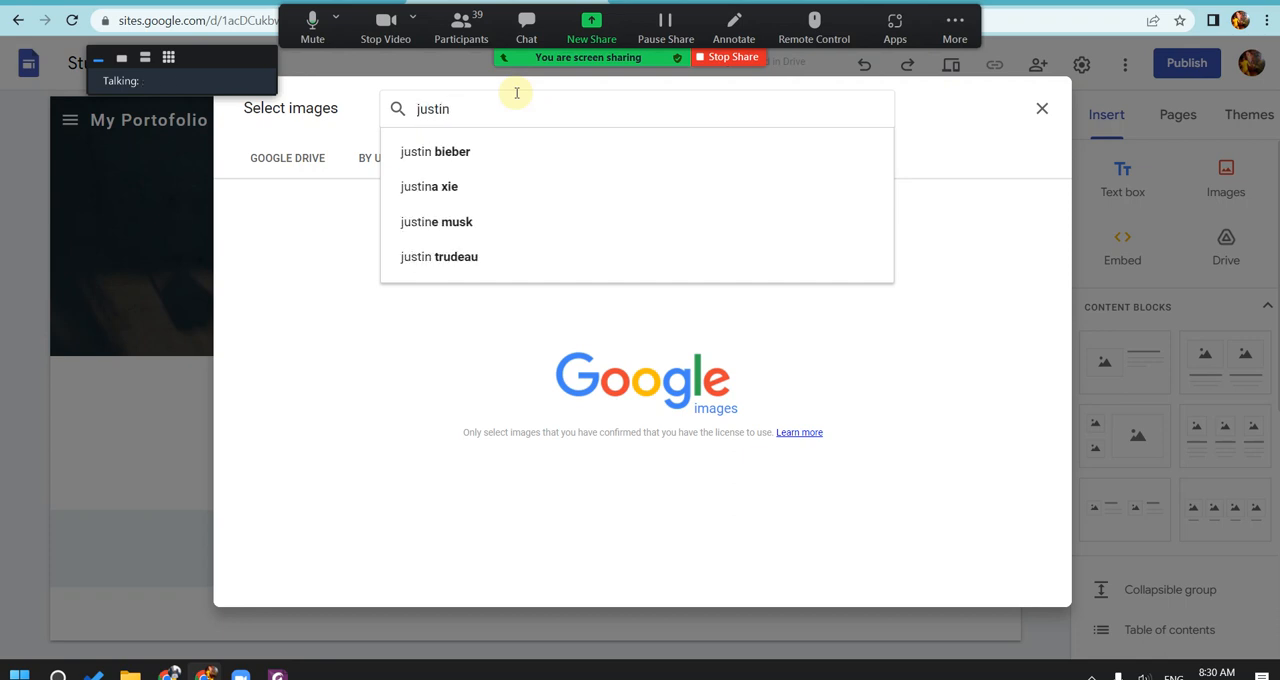
pyautogui.click(480, 151)
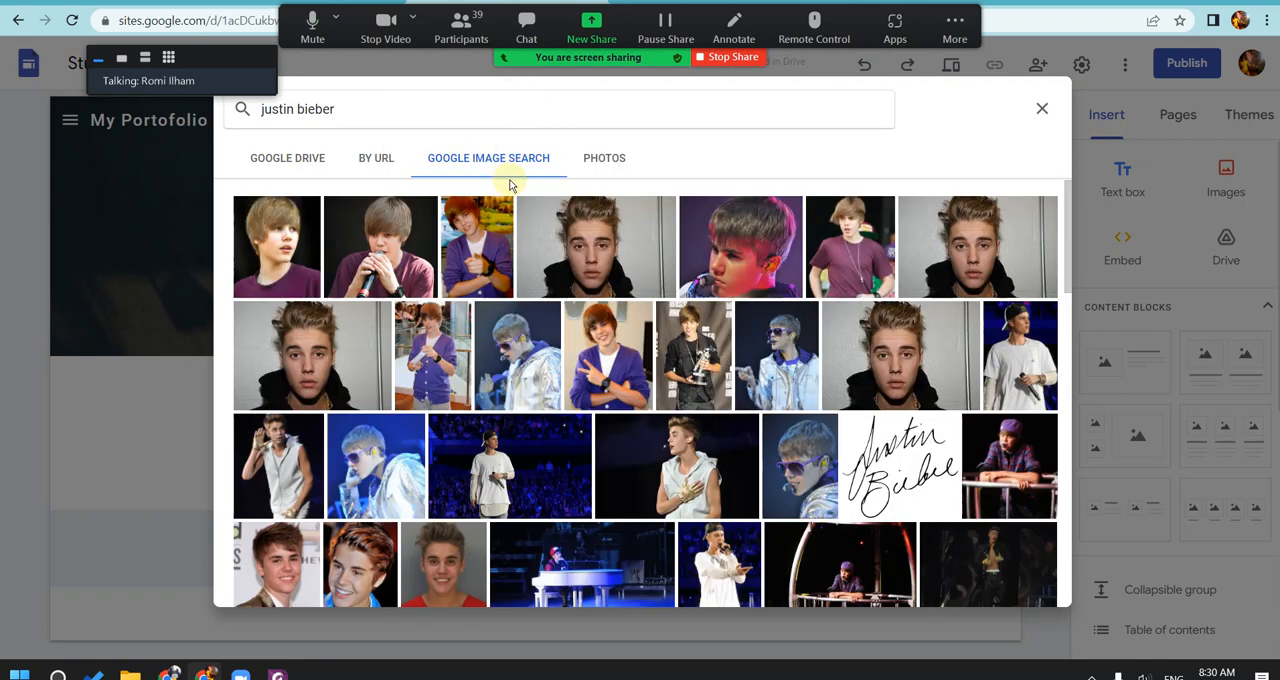
pyautogui.click(630, 270)
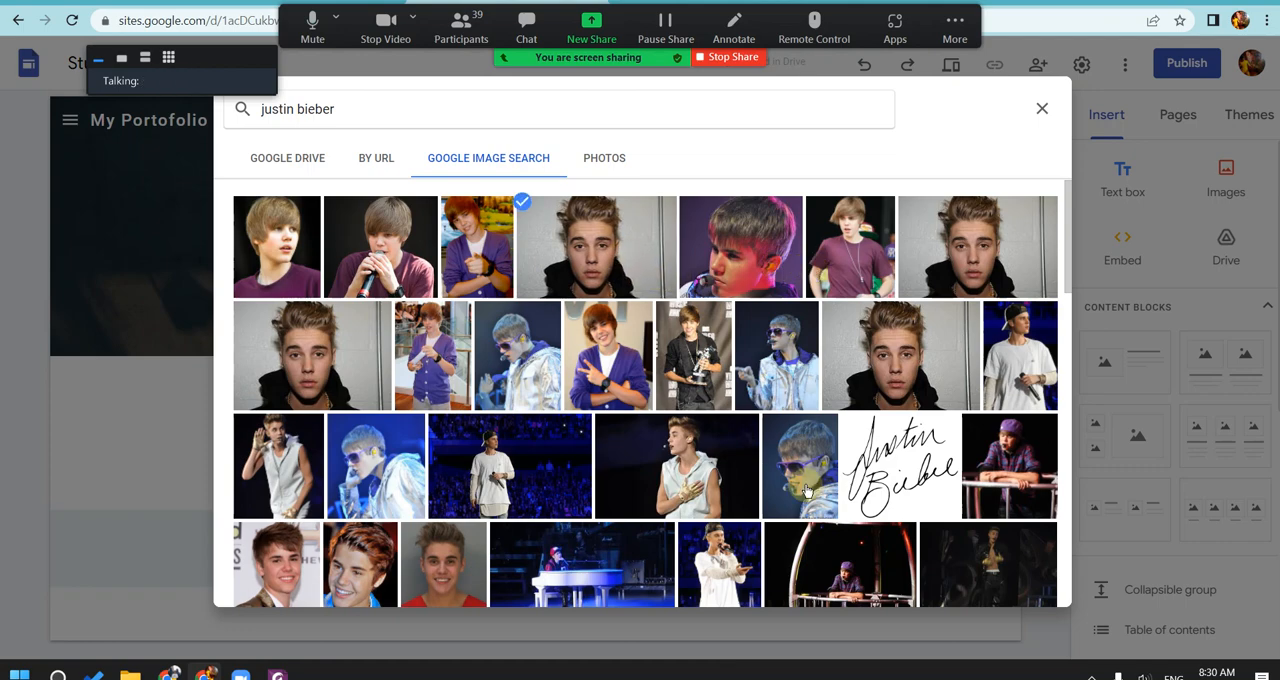
pyautogui.click(1029, 586)
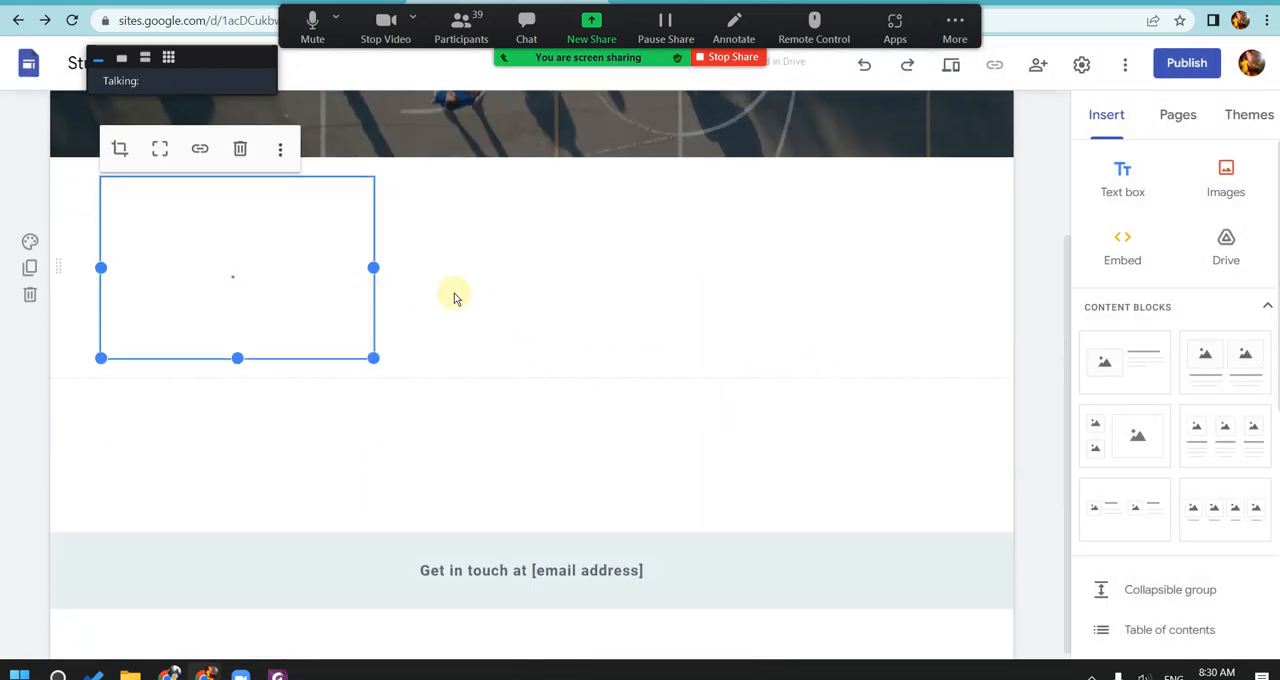
pyautogui.click(466, 268)
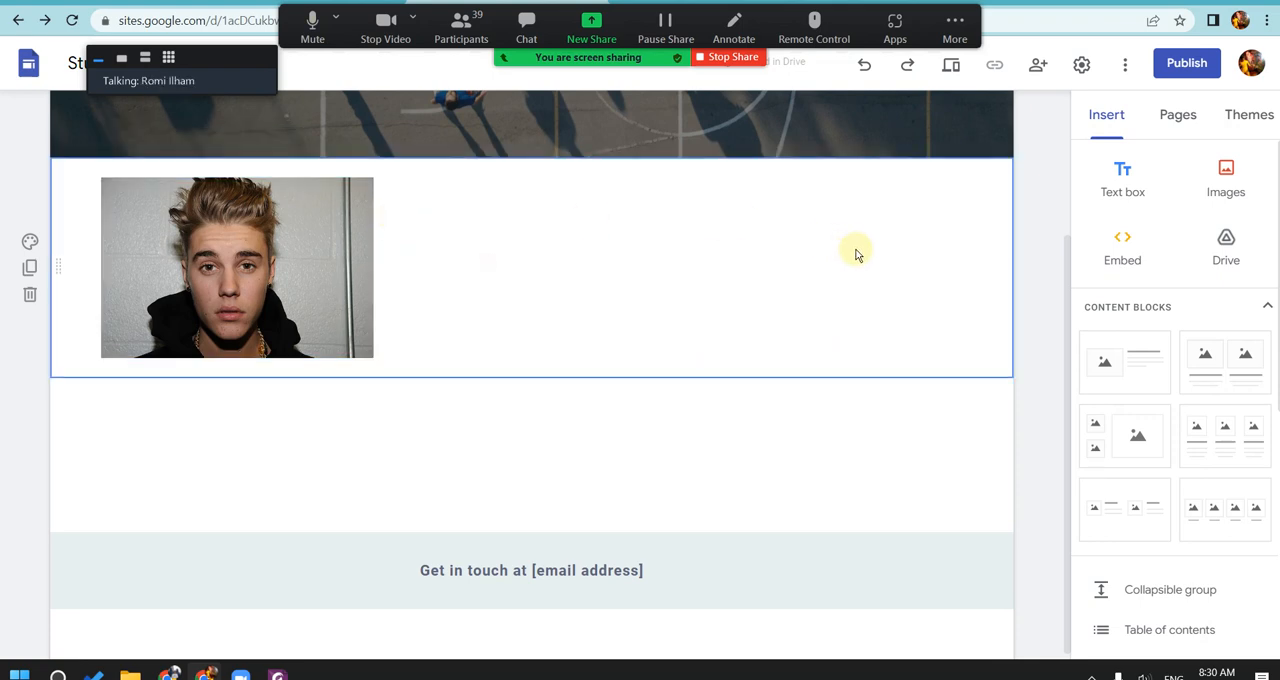
# Step: Add a text box below the portrait and paste the student's full name into it
pyautogui.click(1110, 175)
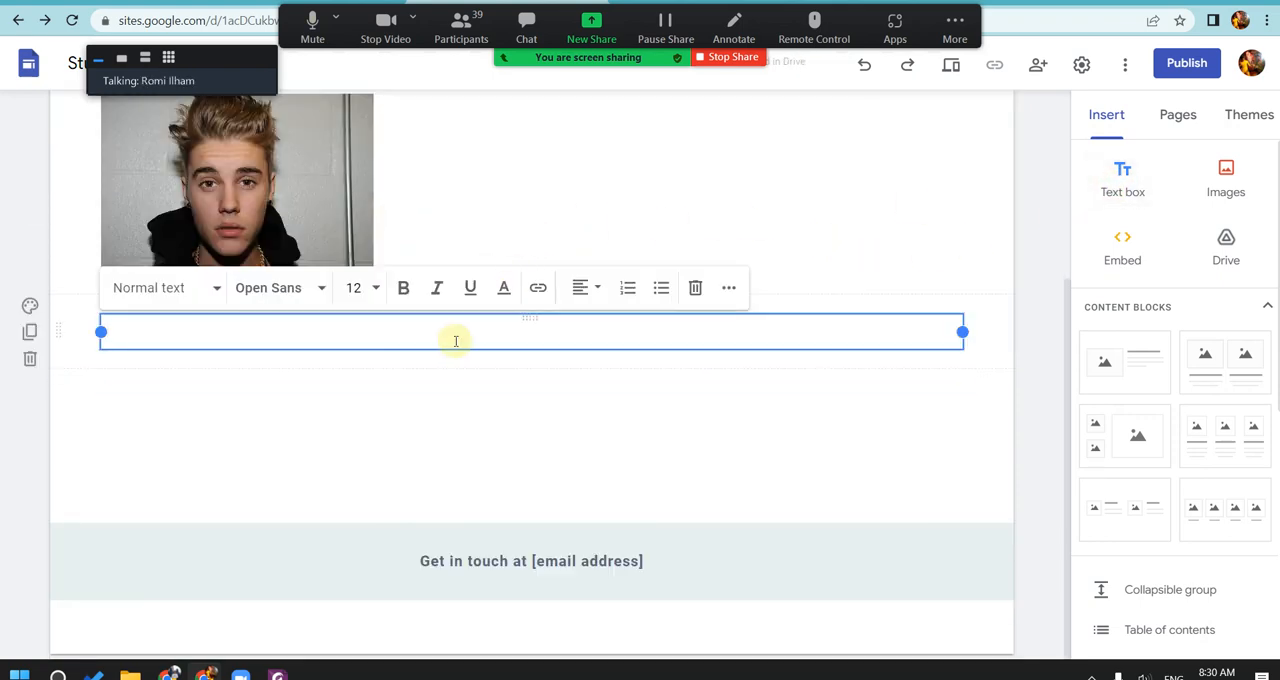
pyautogui.click(488, 420)
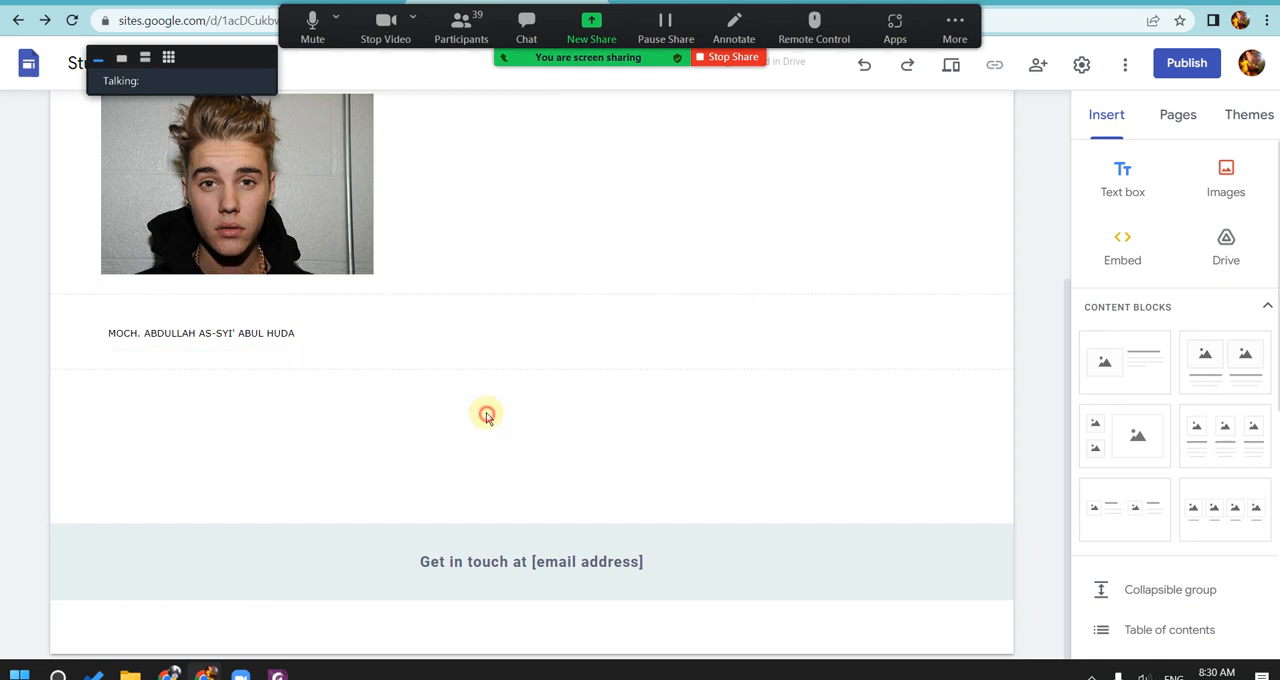
# Step: Narrow the name text box to less than half the page width and move it beside the portrait
pyautogui.click(323, 334)
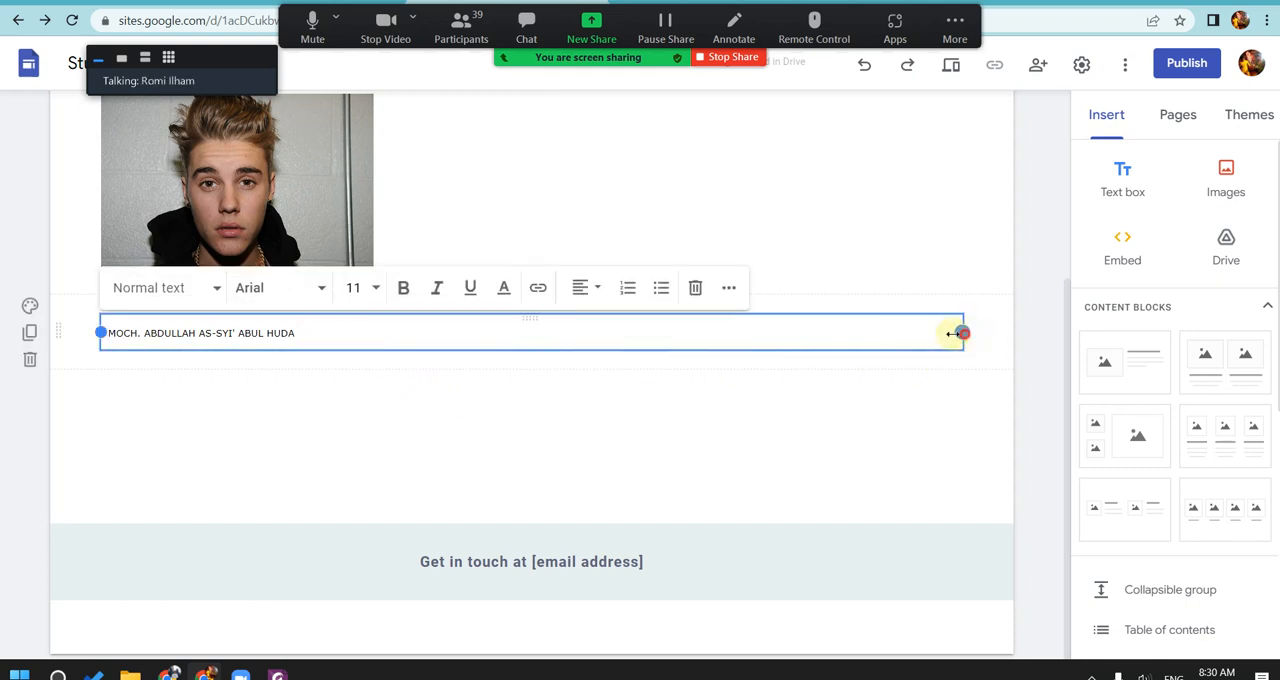
pyautogui.moveTo(955, 333); pyautogui.dragTo(444, 340)
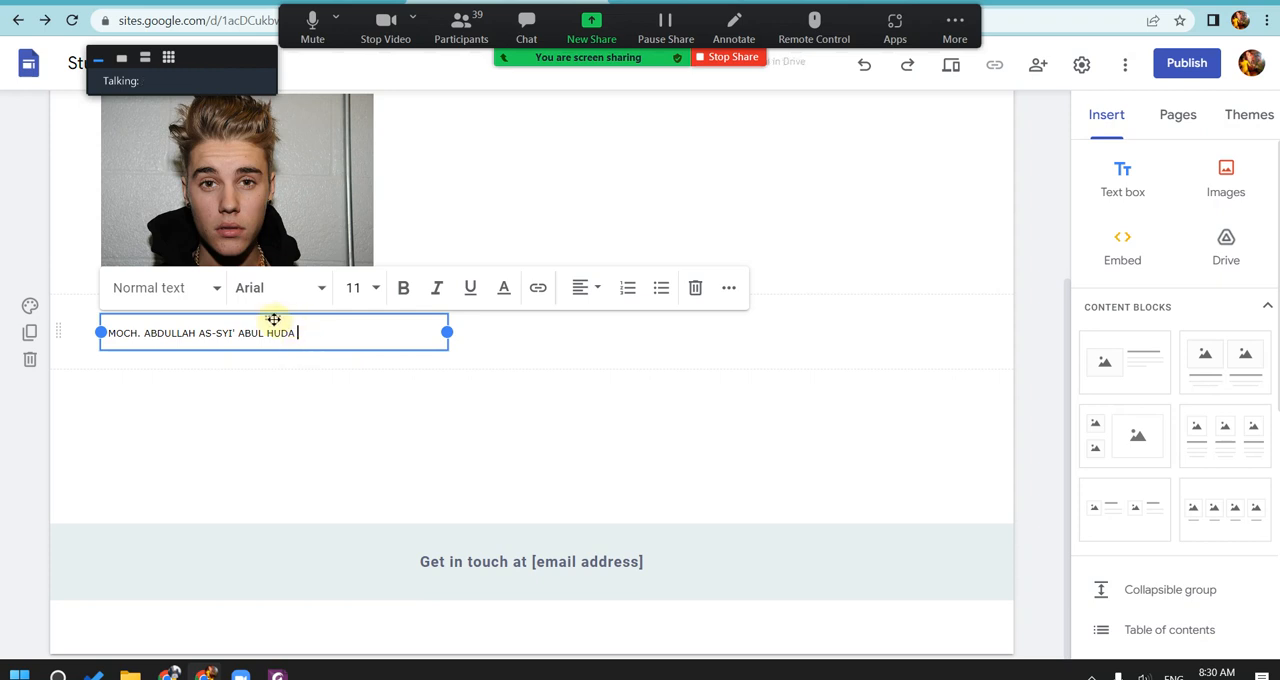
pyautogui.moveTo(273, 319); pyautogui.dragTo(528, 449)
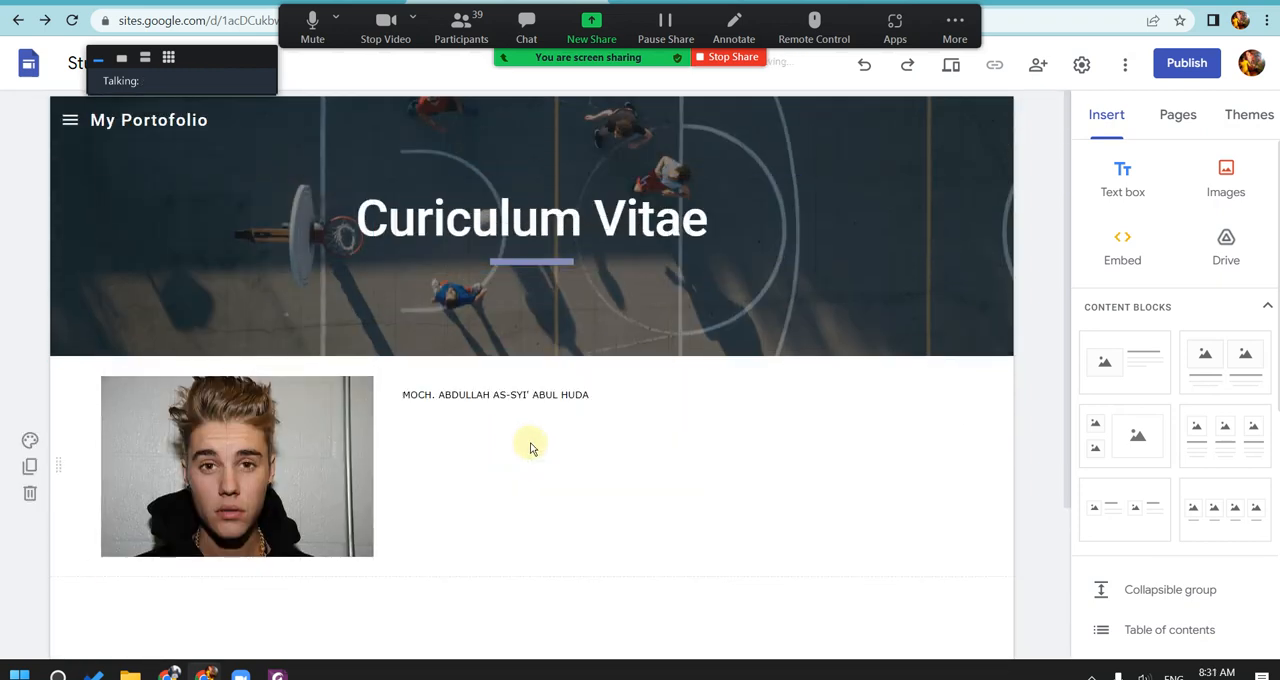
# Step: Add the line "Mahasiswa UHW Perbanas" under the student's name in the text box
pyautogui.click(607, 391)
pyautogui.press('Return')
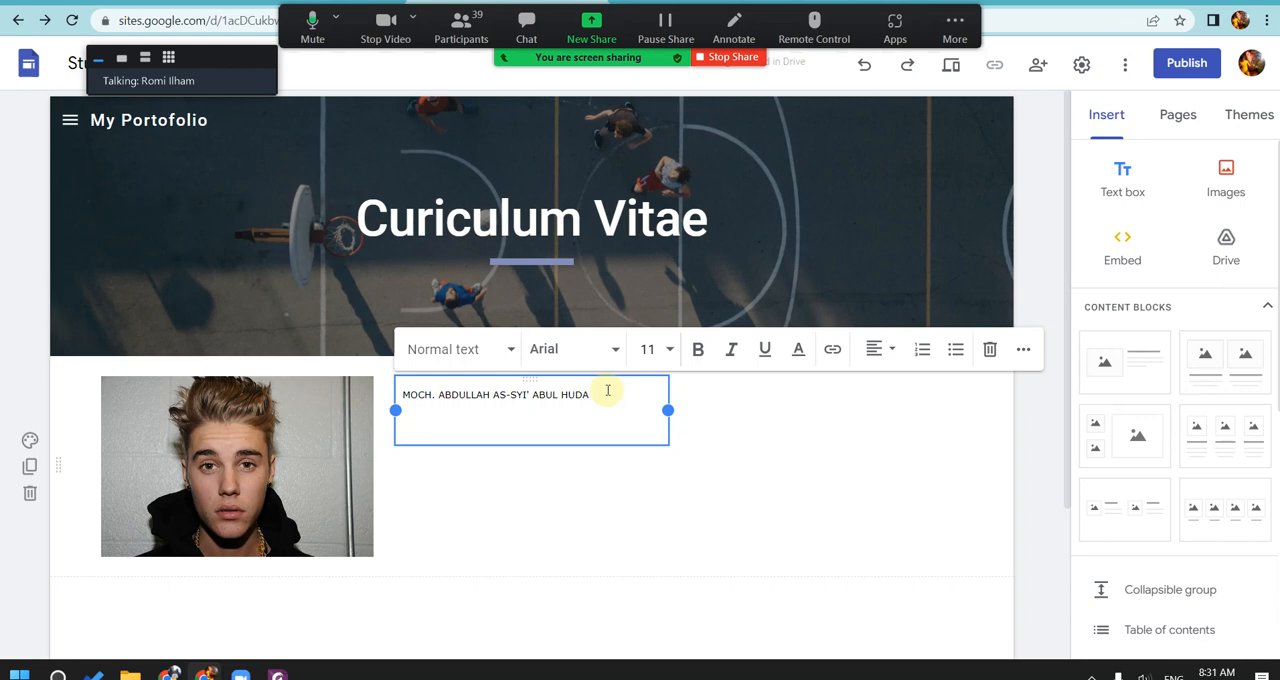
pyautogui.write('Mahasi')
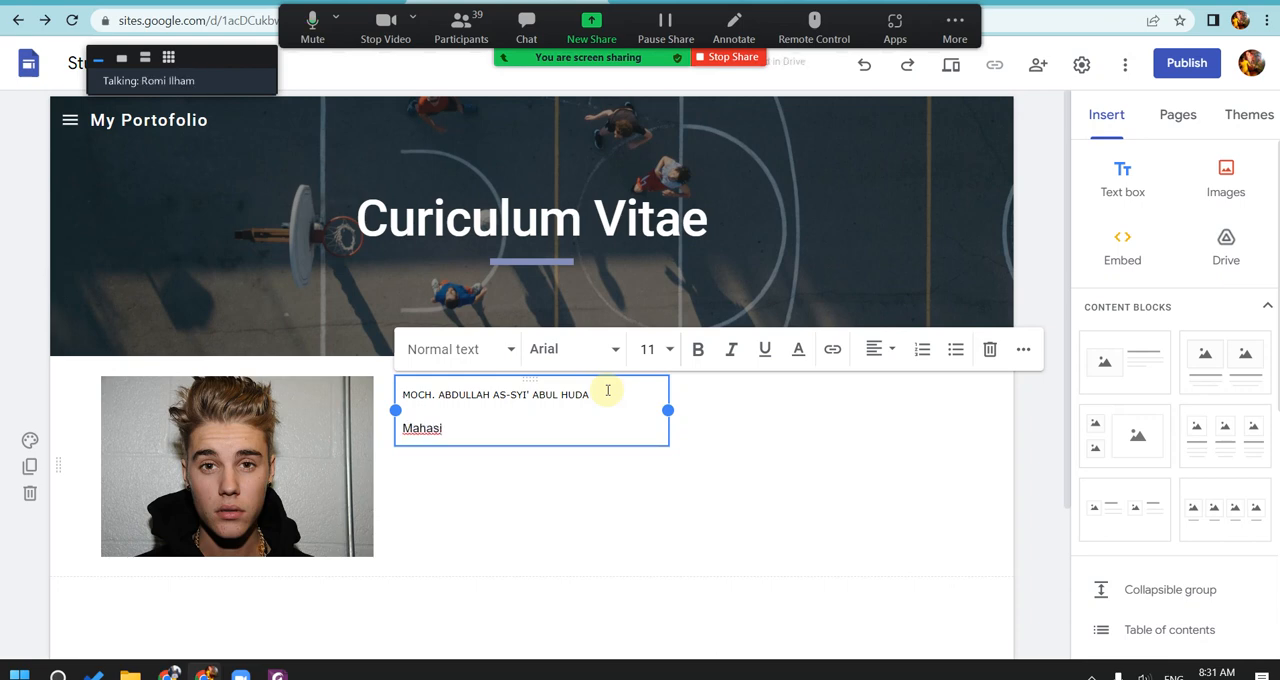
pyautogui.write('swa UHW Perbanas')
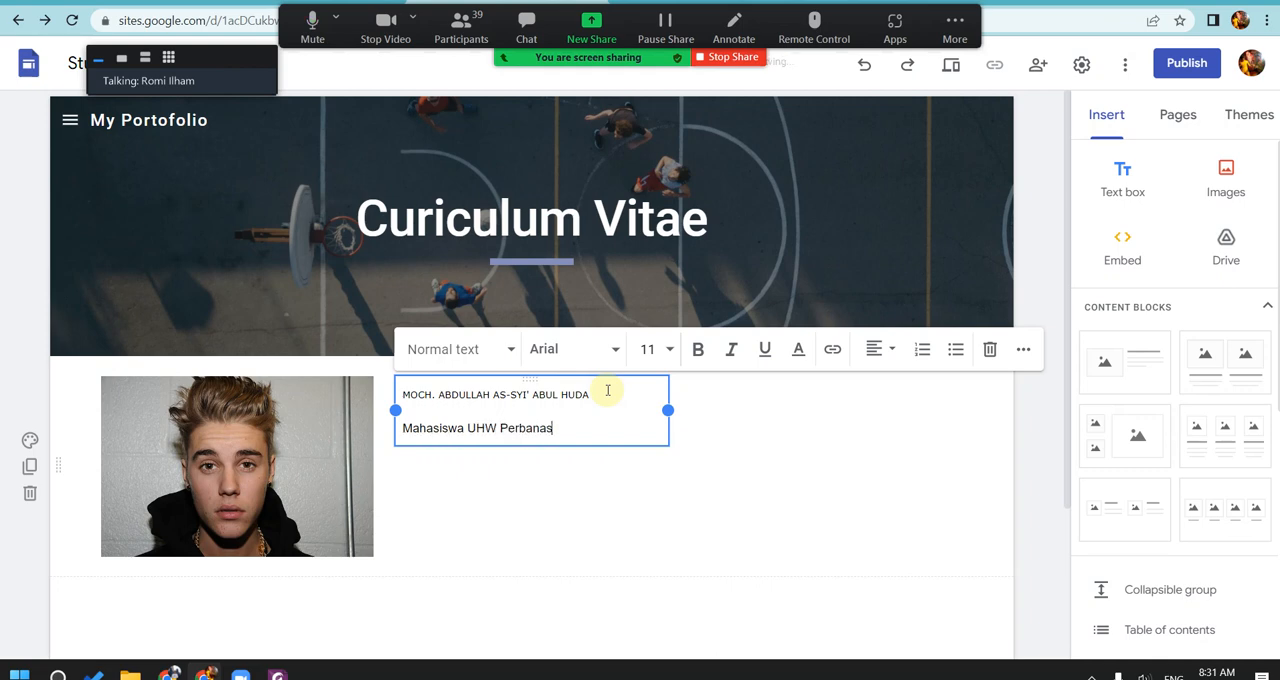
pyautogui.click(728, 421)
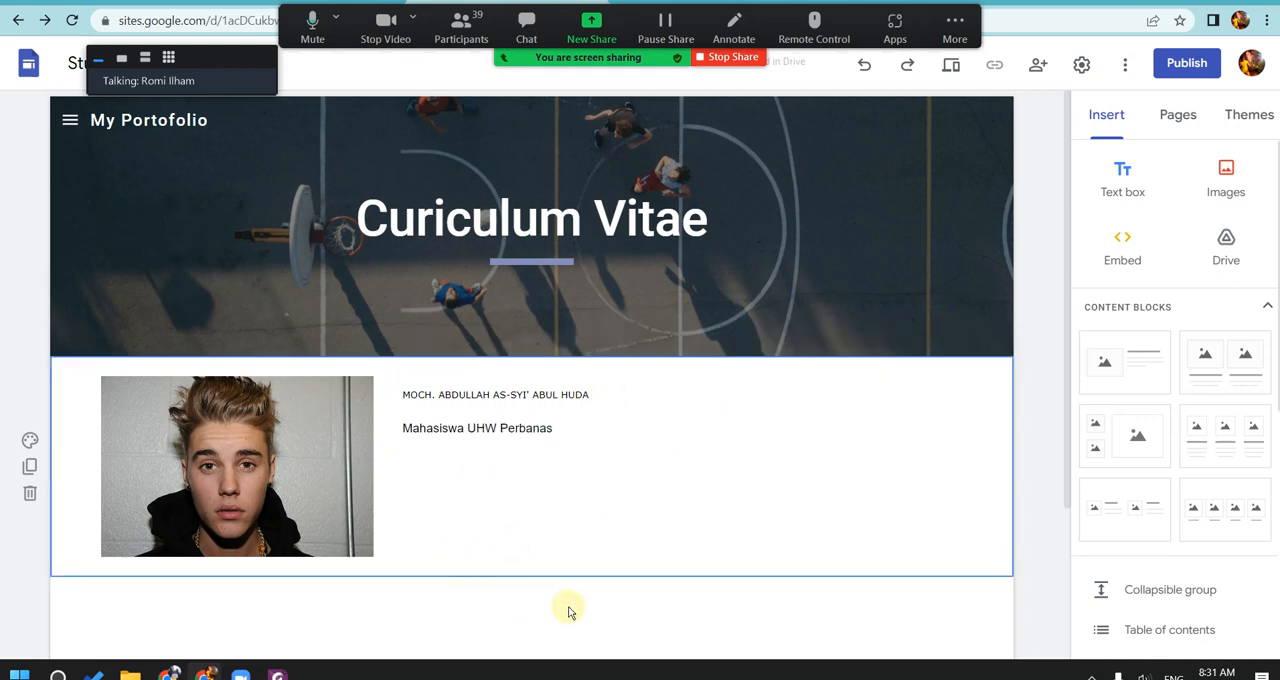
# Step: Add a text box in a new section below the portrait reading "Riwayat Organisasi"
pyautogui.scroll(-1, 679, 479)
pyautogui.scroll(-1, 679, 479)
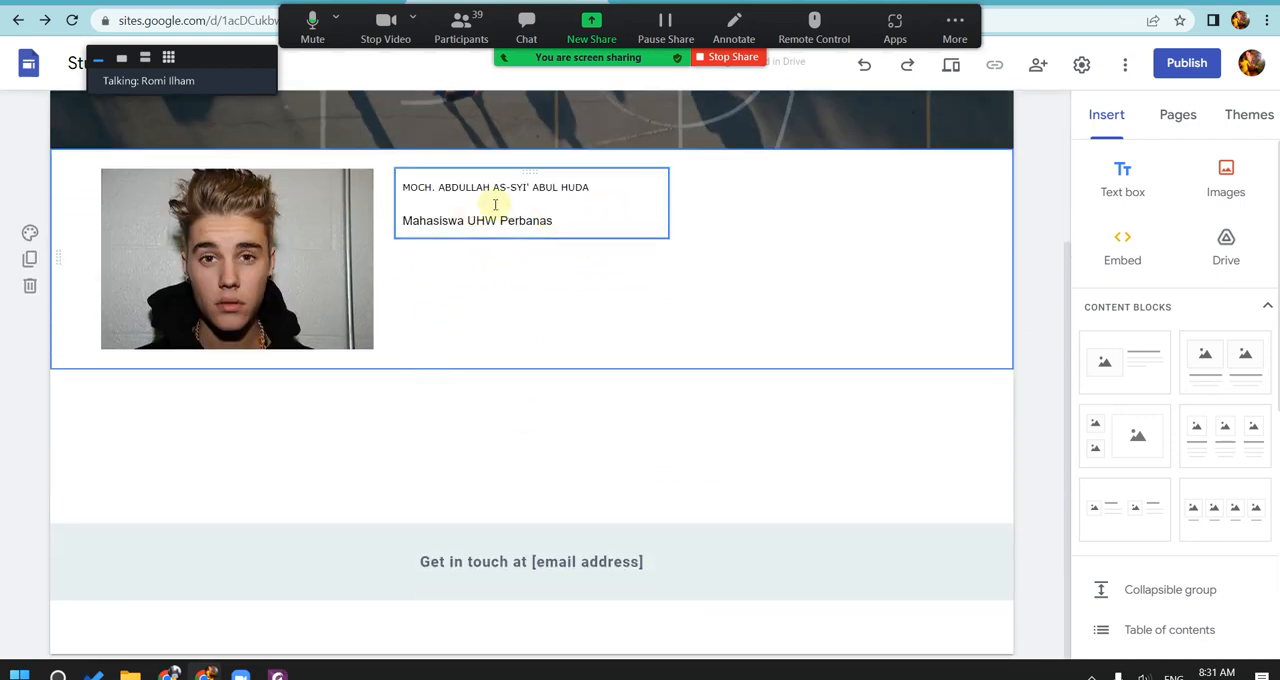
pyautogui.click(458, 418)
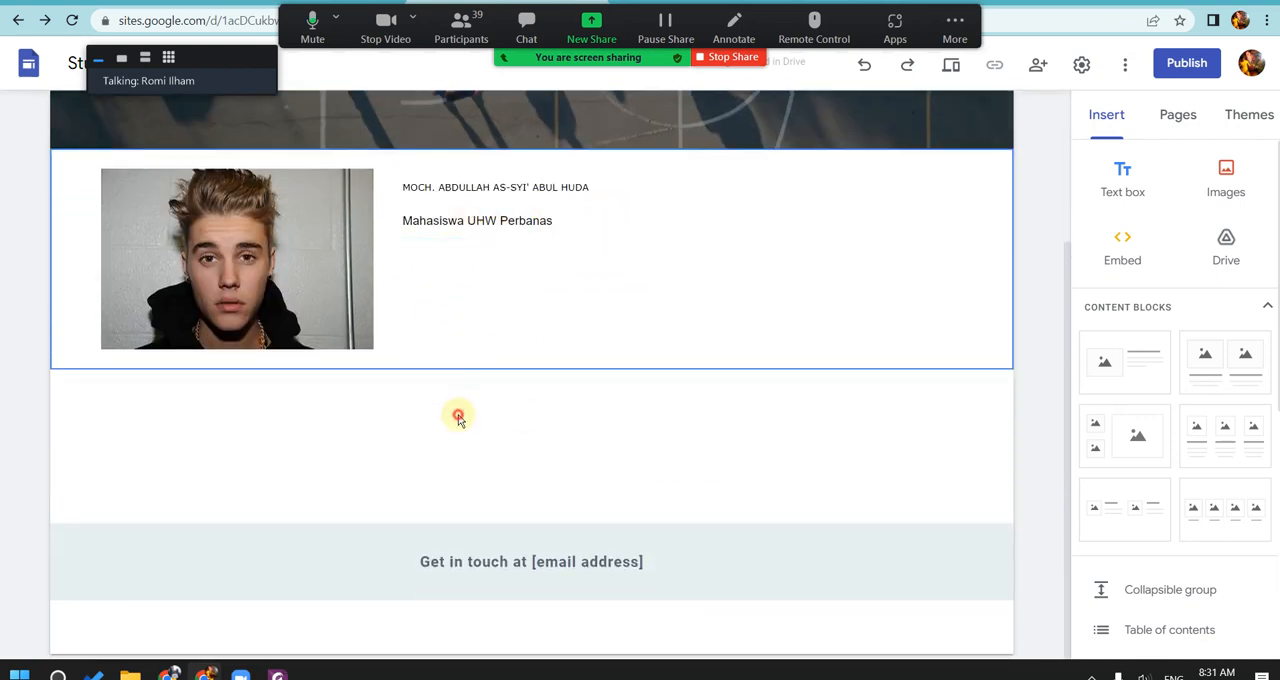
pyautogui.click(1123, 174)
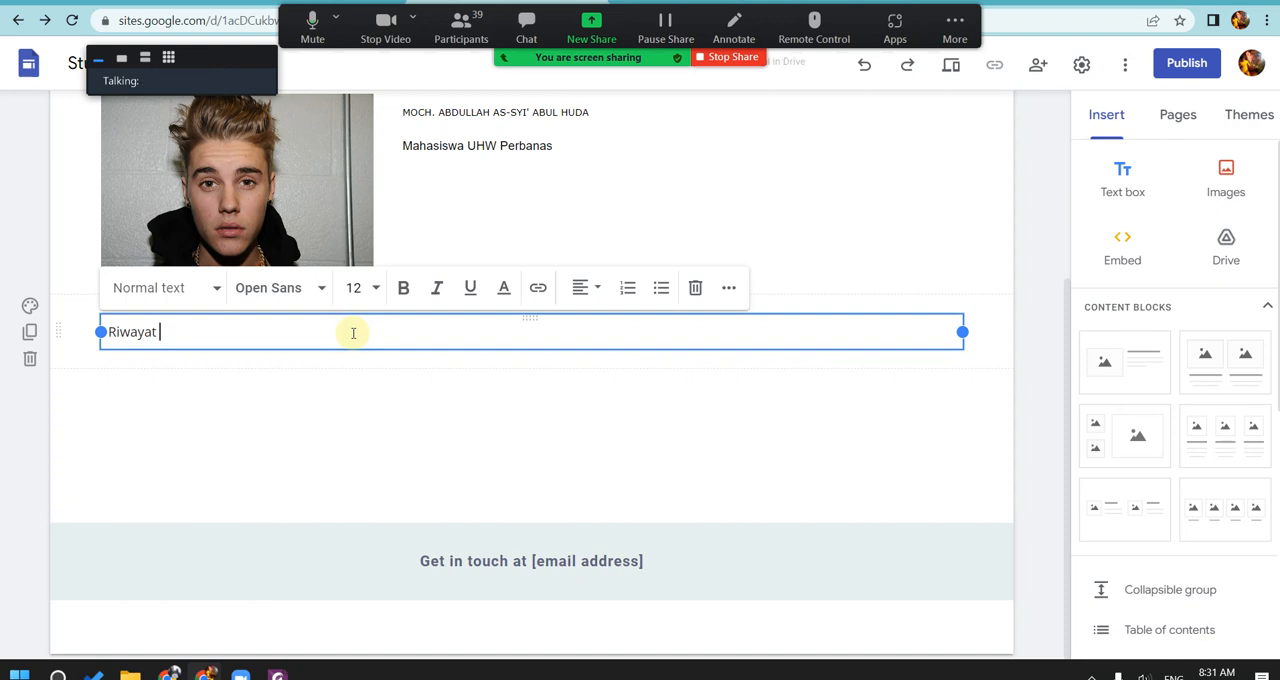
pyautogui.write('Riwayat Organisasi')
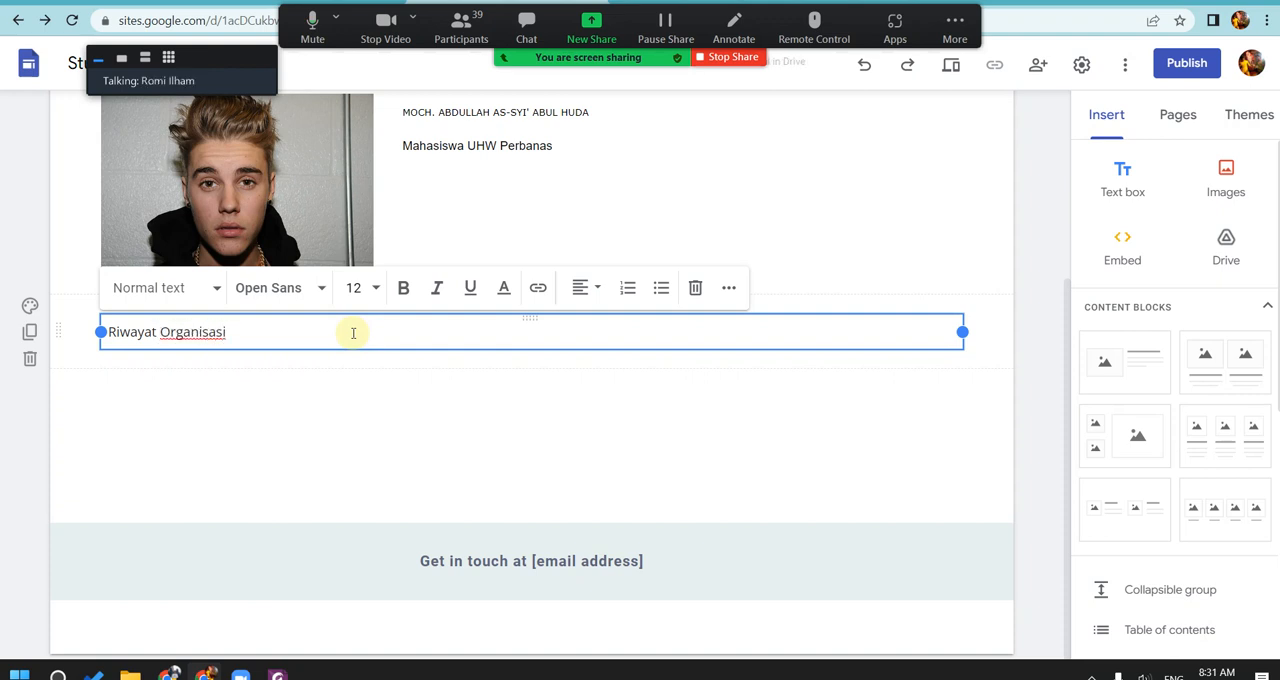
# Step: Mute the Zoom microphone and stop the video for a moment, turn both back on, and deselect the text box
pyautogui.click(310, 28)
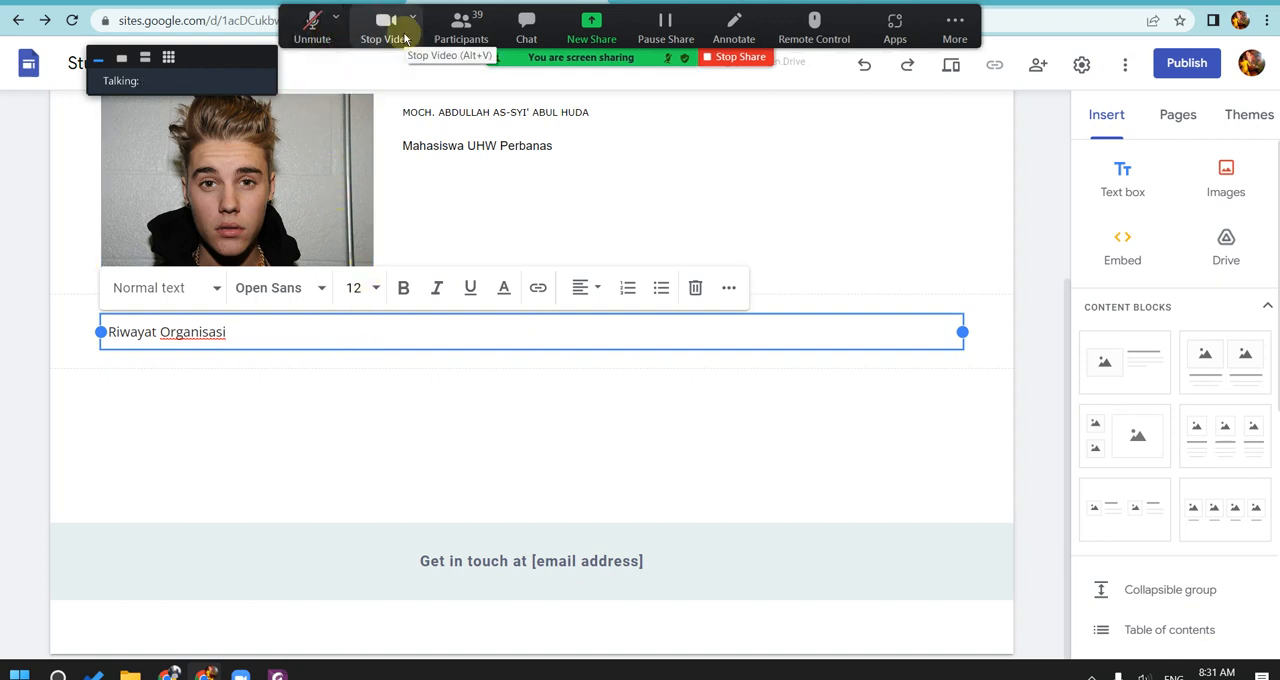
pyautogui.click(386, 32)
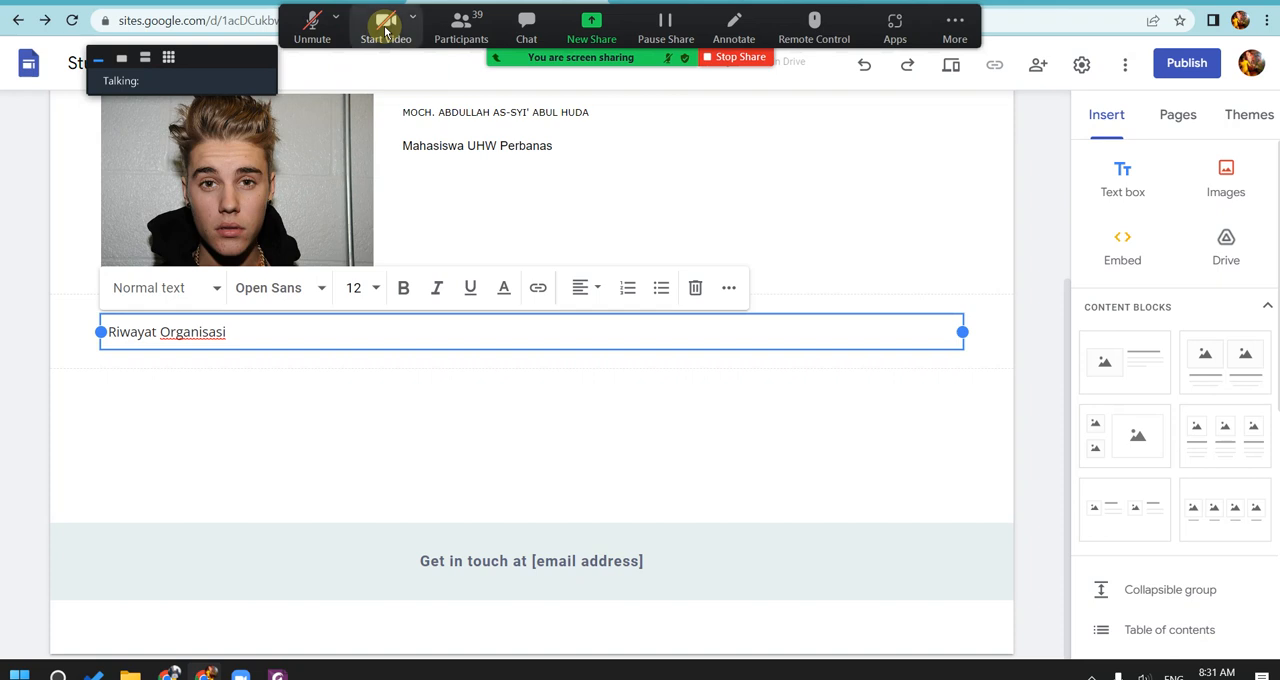
pyautogui.click(386, 32)
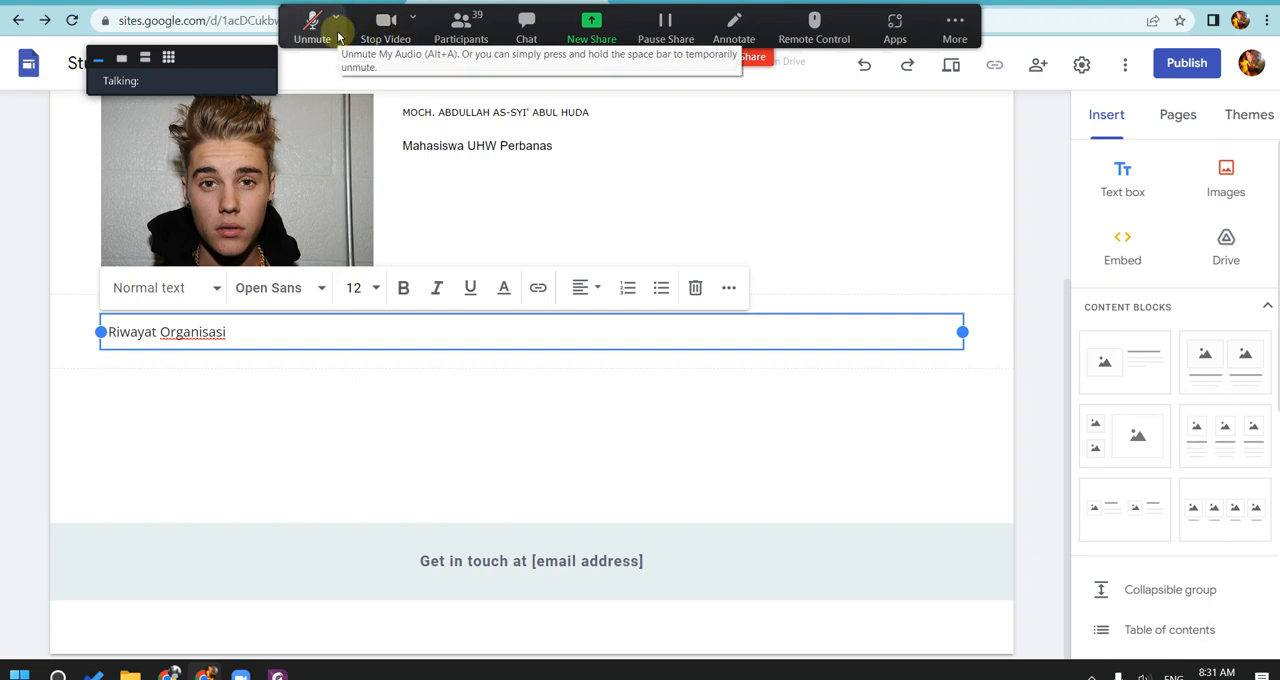
pyautogui.click(314, 30)
pyautogui.click(551, 400)
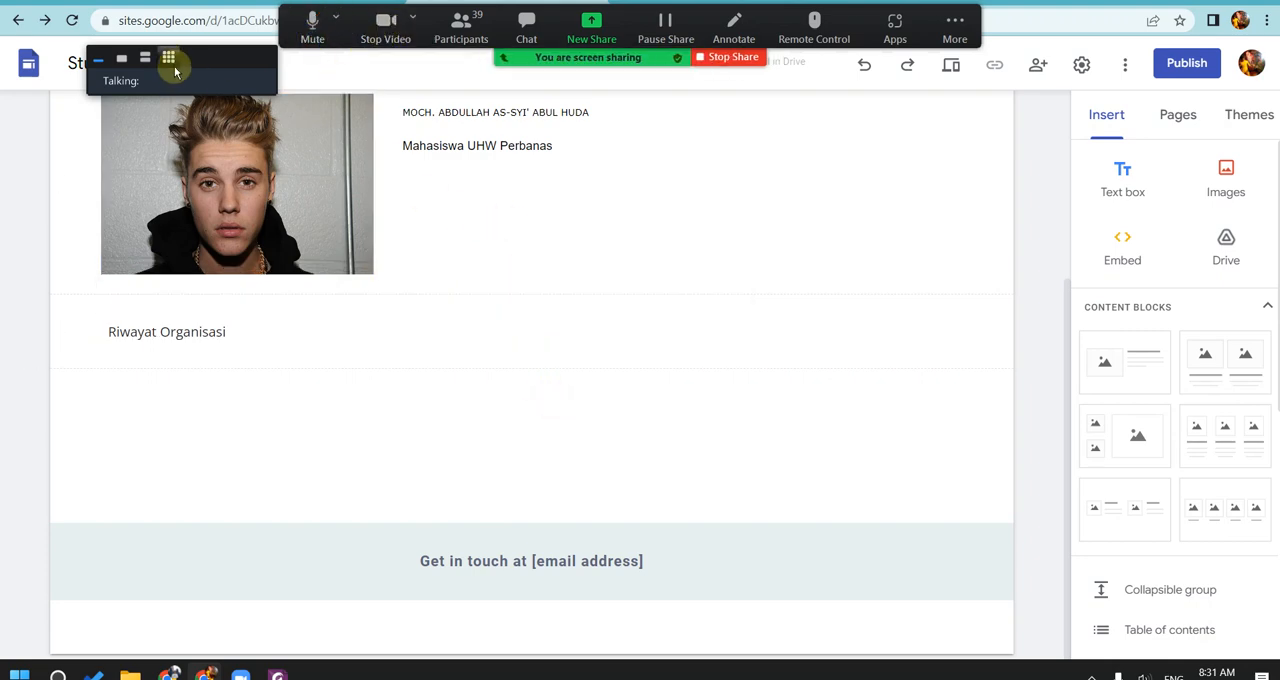
# Step: Show the Zoom participants in gallery view, switch to thumbnail videos, and move the video window off the site title
pyautogui.click(168, 57)
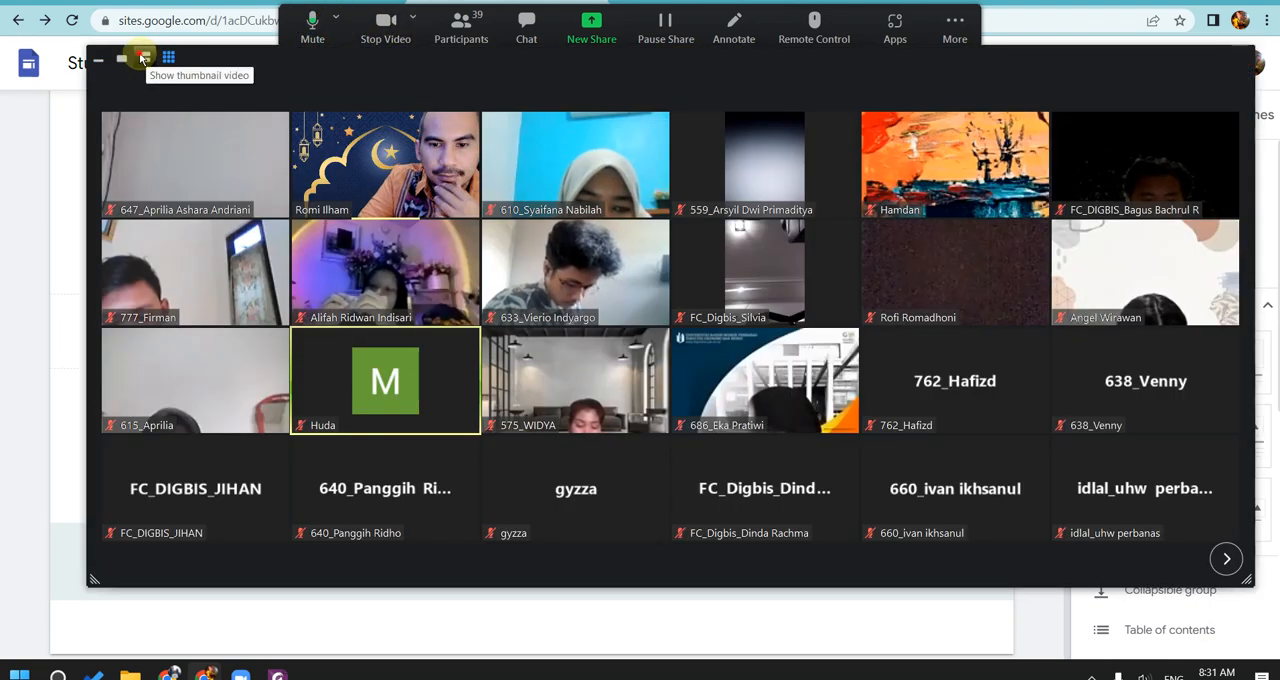
pyautogui.click(145, 58)
pyautogui.moveTo(215, 58); pyautogui.dragTo(819, 55)
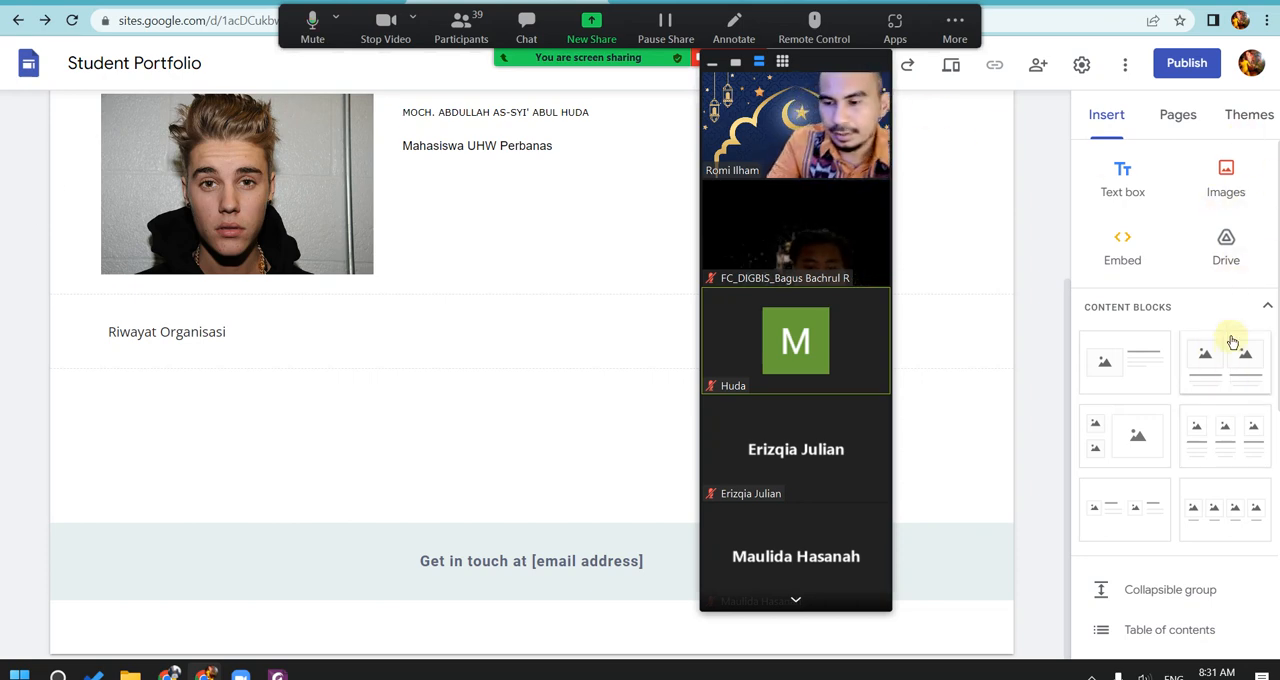
# Step: Start inserting a button named "Whatsapp" and reduce the Zoom video window to a single video
pyautogui.scroll(-5, 1277, 170)
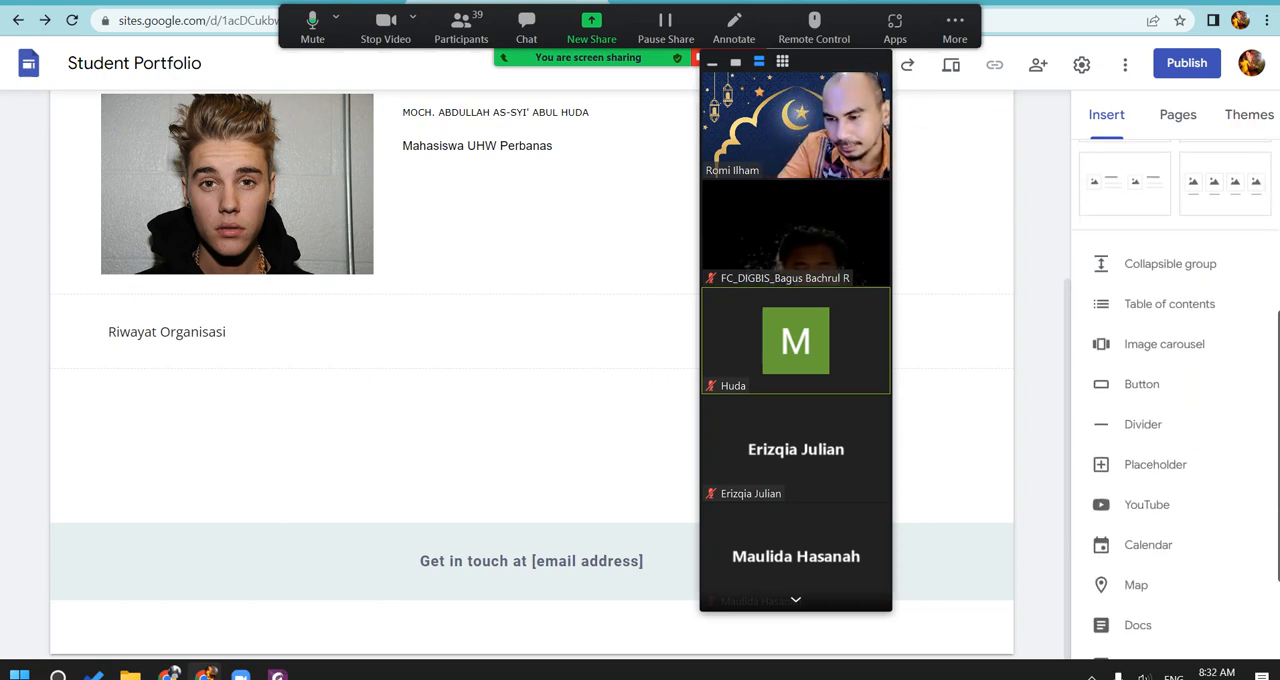
pyautogui.scroll(-1, 1272, 260)
pyautogui.scroll(5, 1270, 270)
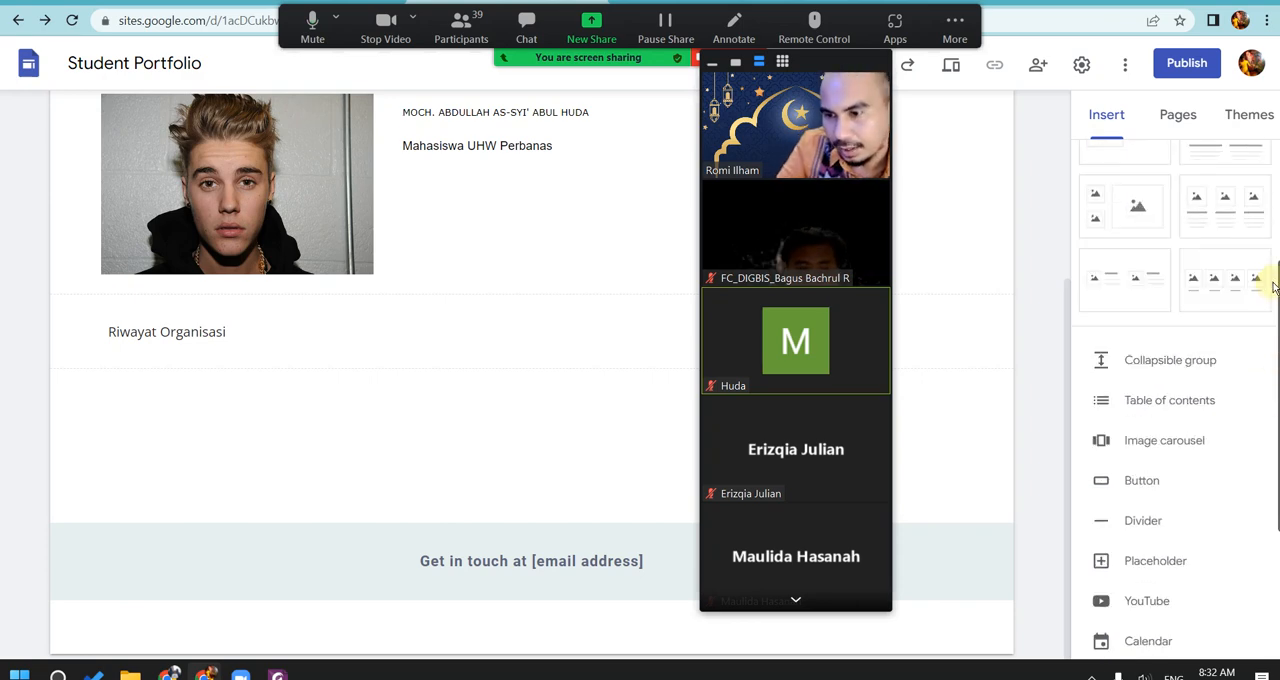
pyautogui.scroll(-1, 1264, 240)
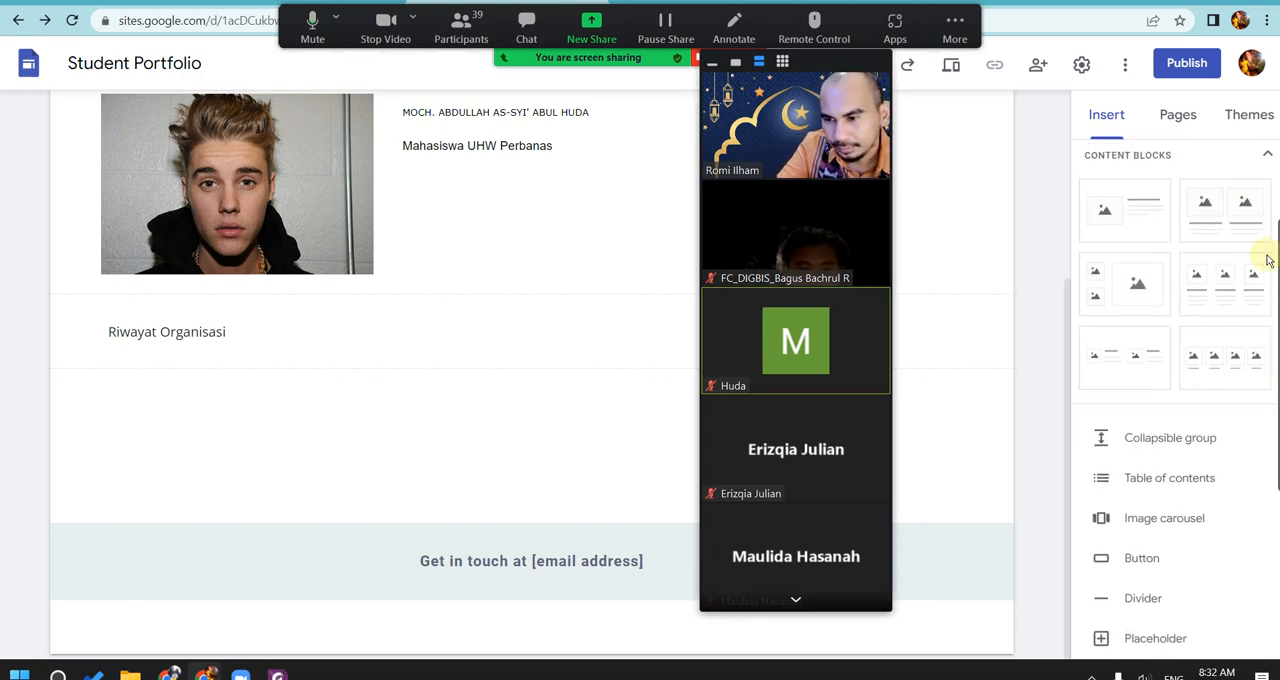
pyautogui.scroll(3, 1266, 262)
pyautogui.scroll(-4, 1170, 400)
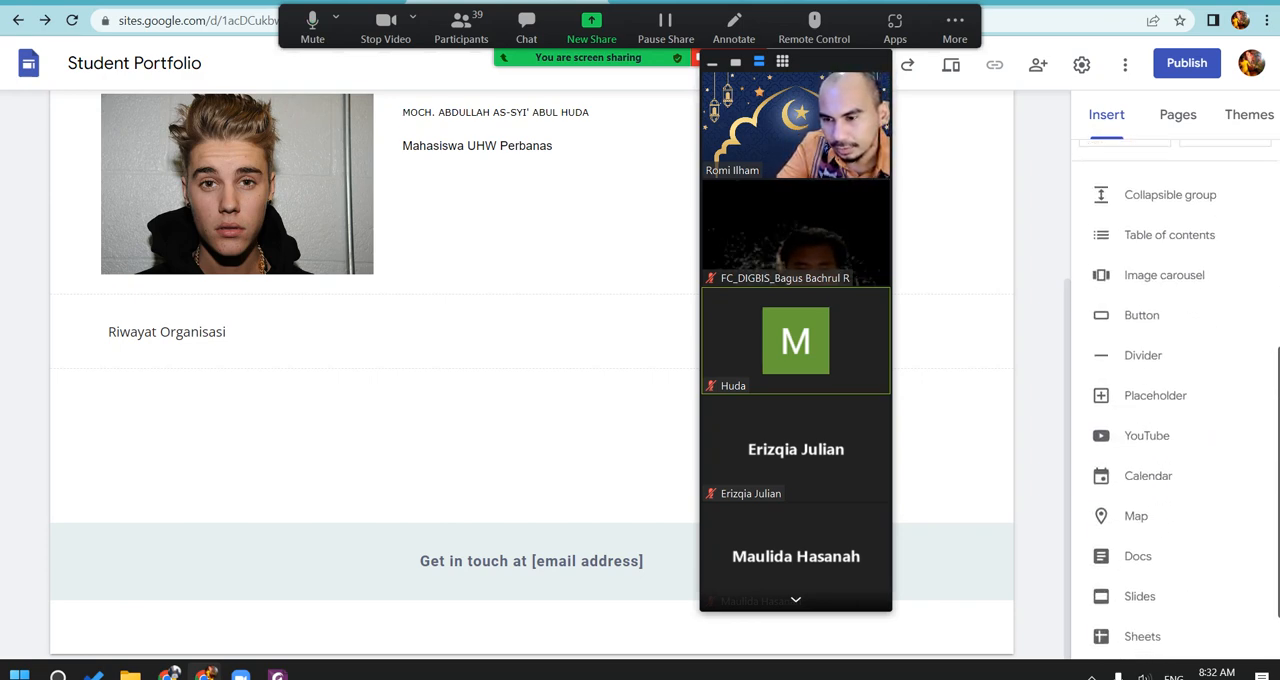
pyautogui.click(1104, 317)
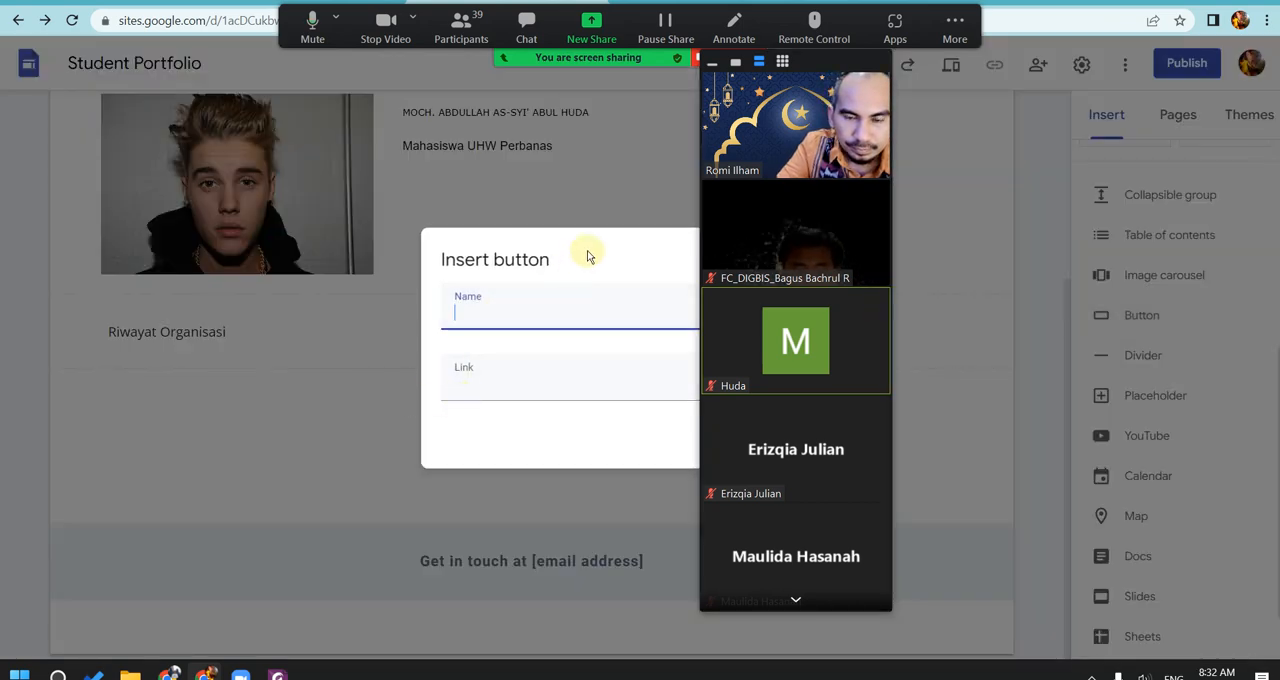
pyautogui.click(735, 62)
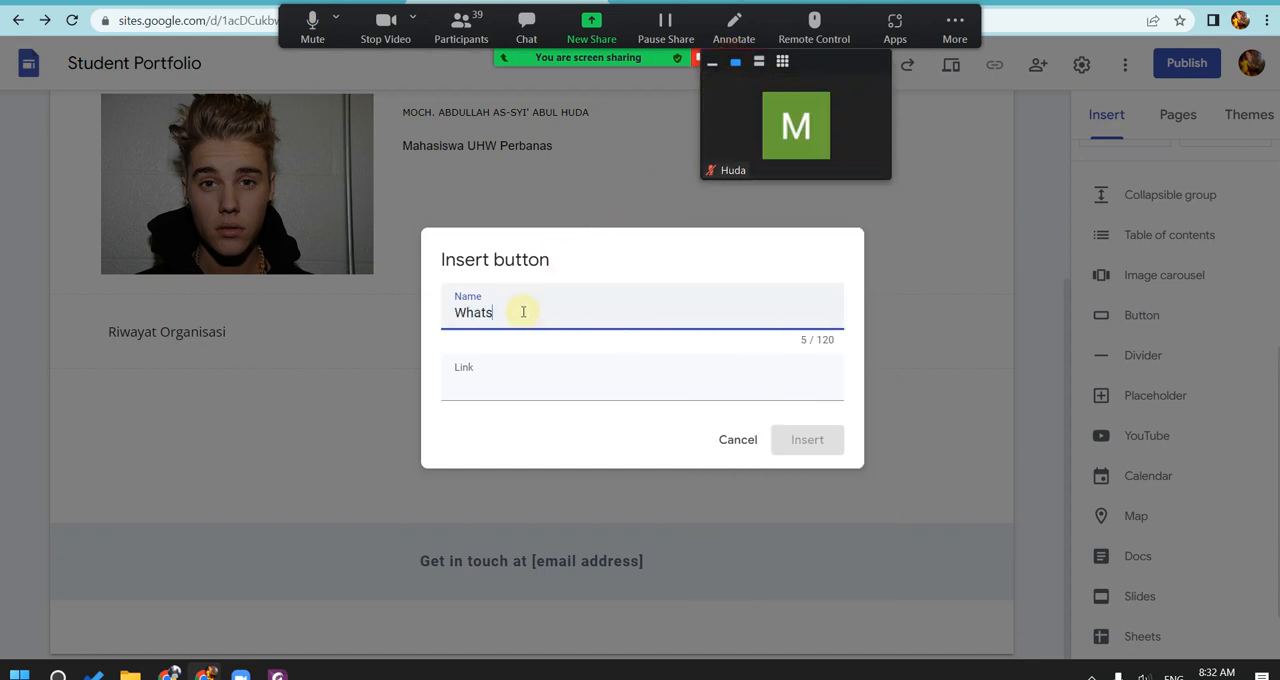
# Step: Begin the Whatsapp button's link with "wa.", replacing the mistaken "wa/"
pyautogui.click(519, 392)
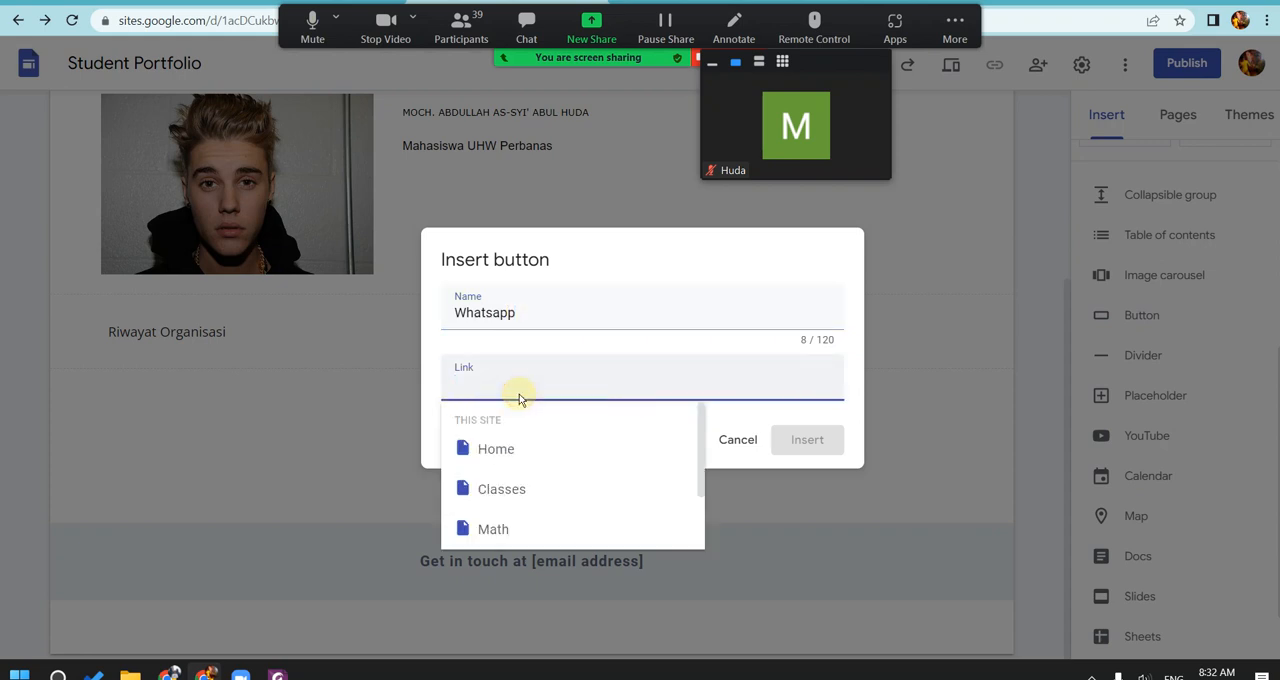
pyautogui.write('wa/')
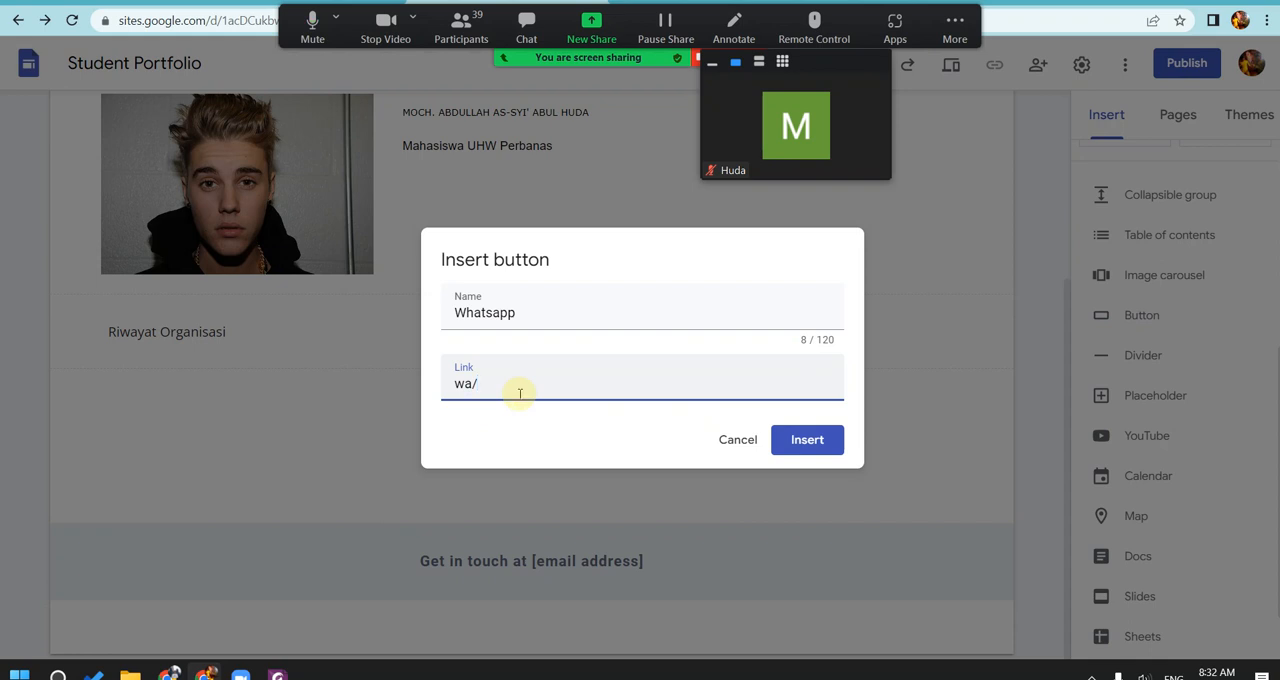
pyautogui.press('BackSpace')
pyautogui.press('BackSpace')
pyautogui.press('BackSpace')
pyautogui.write('wa.')
# Step: Test the WhatsApp chat link in a new browser tab using wa.me/ followed by the phone number with country code
pyautogui.hotkey('ctrl', 't')
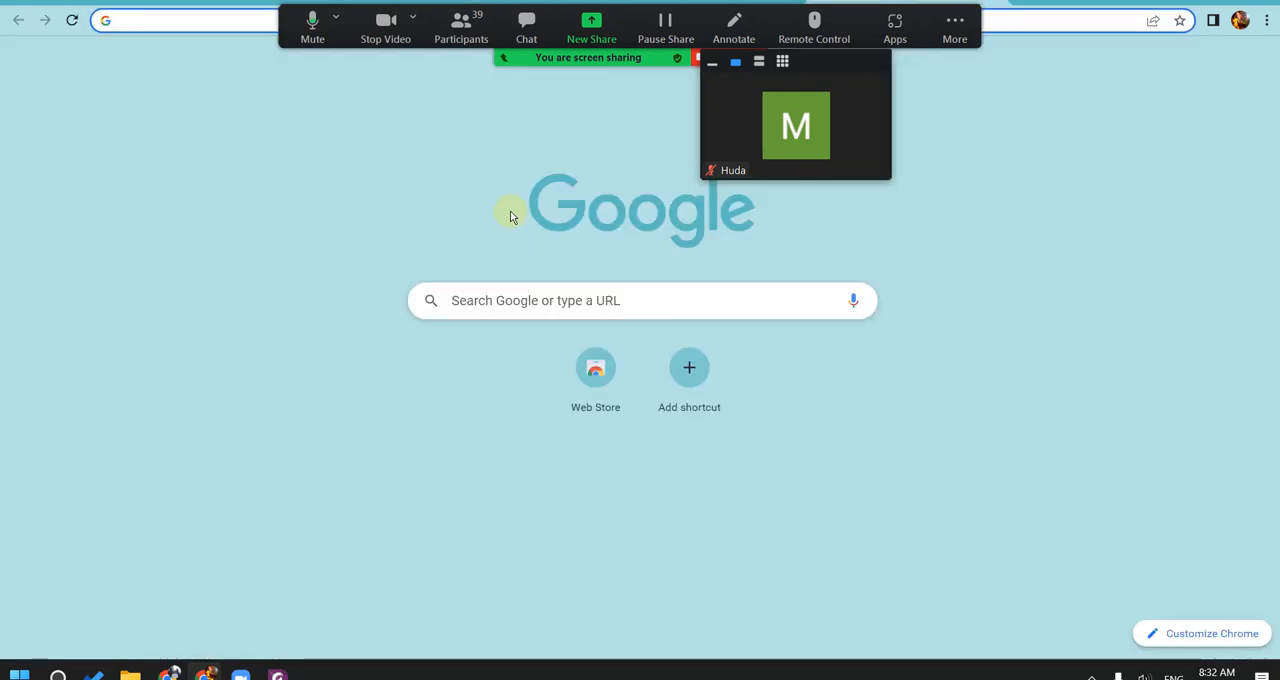
pyautogui.write('wa.me')
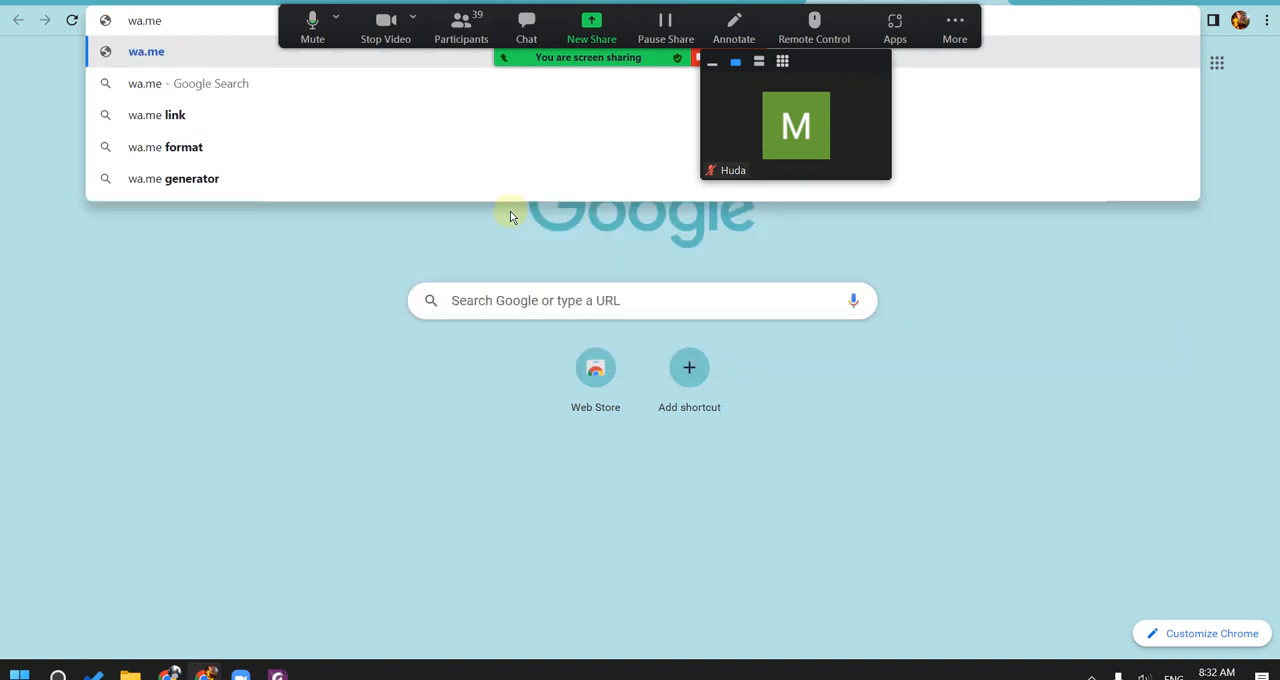
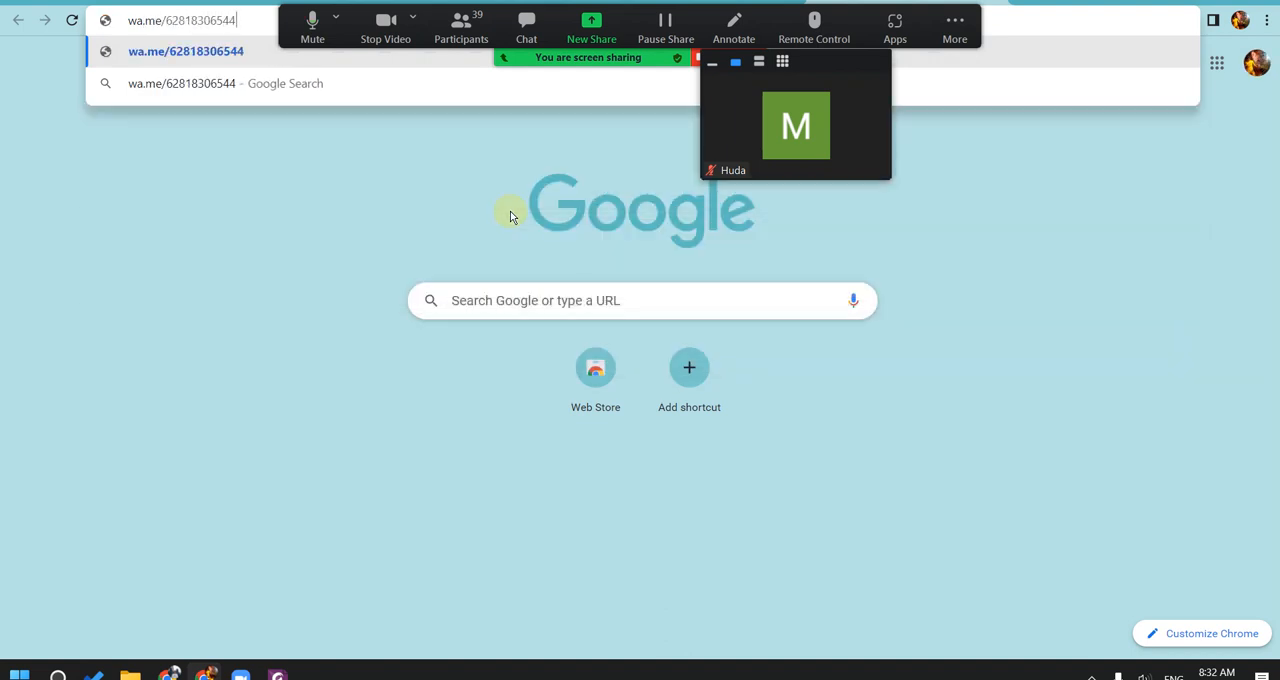
pyautogui.press('Return')
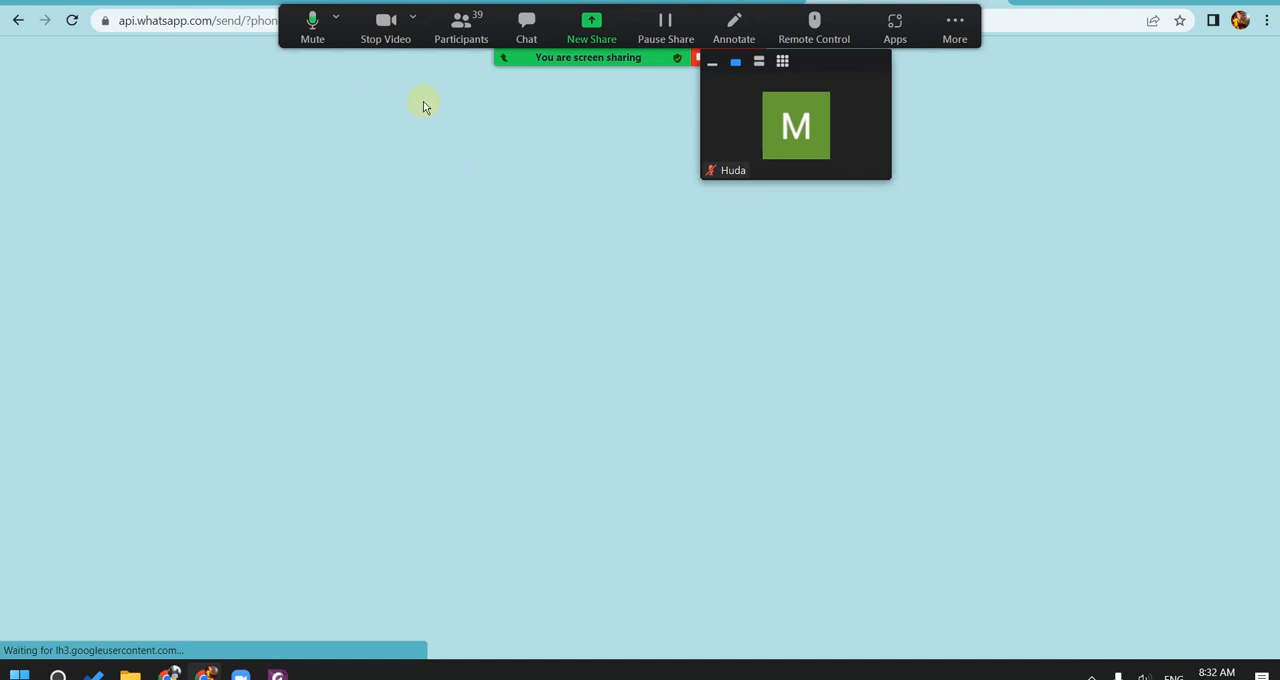
# Step: Mute the Zoom microphone, go back from the WhatsApp page, and move the meeting controls off the browser tabs
pyautogui.click(313, 30)
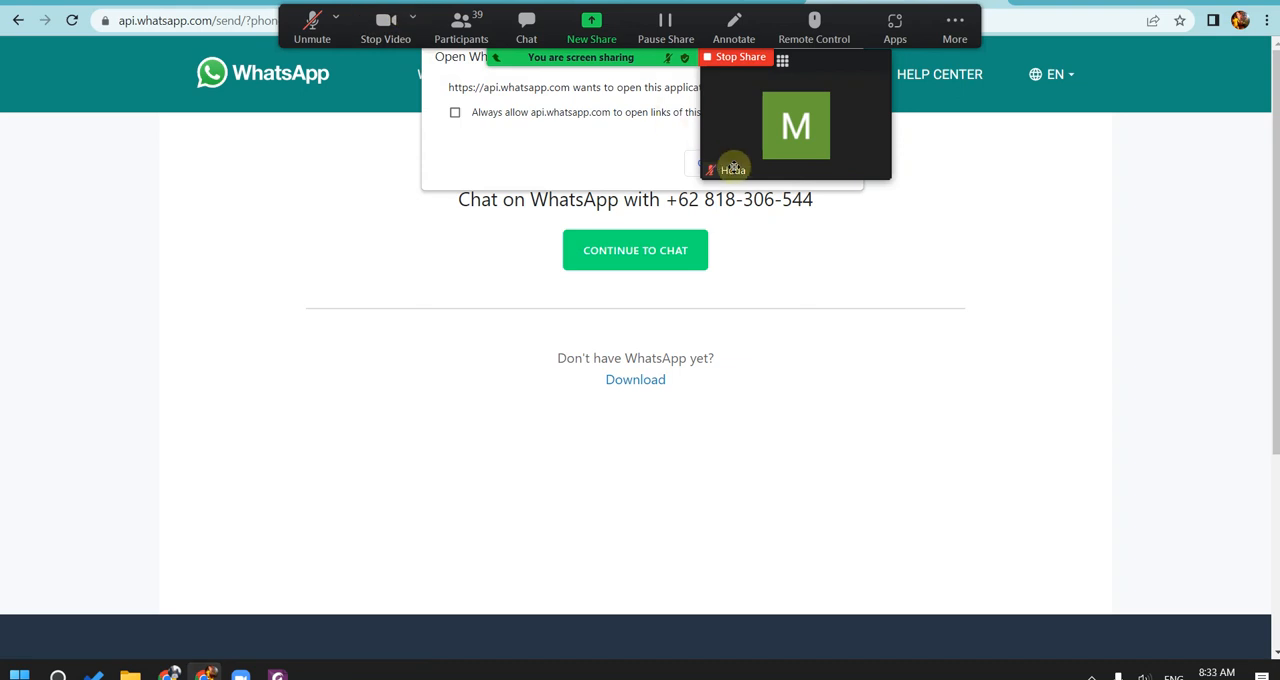
pyautogui.click(15, 21)
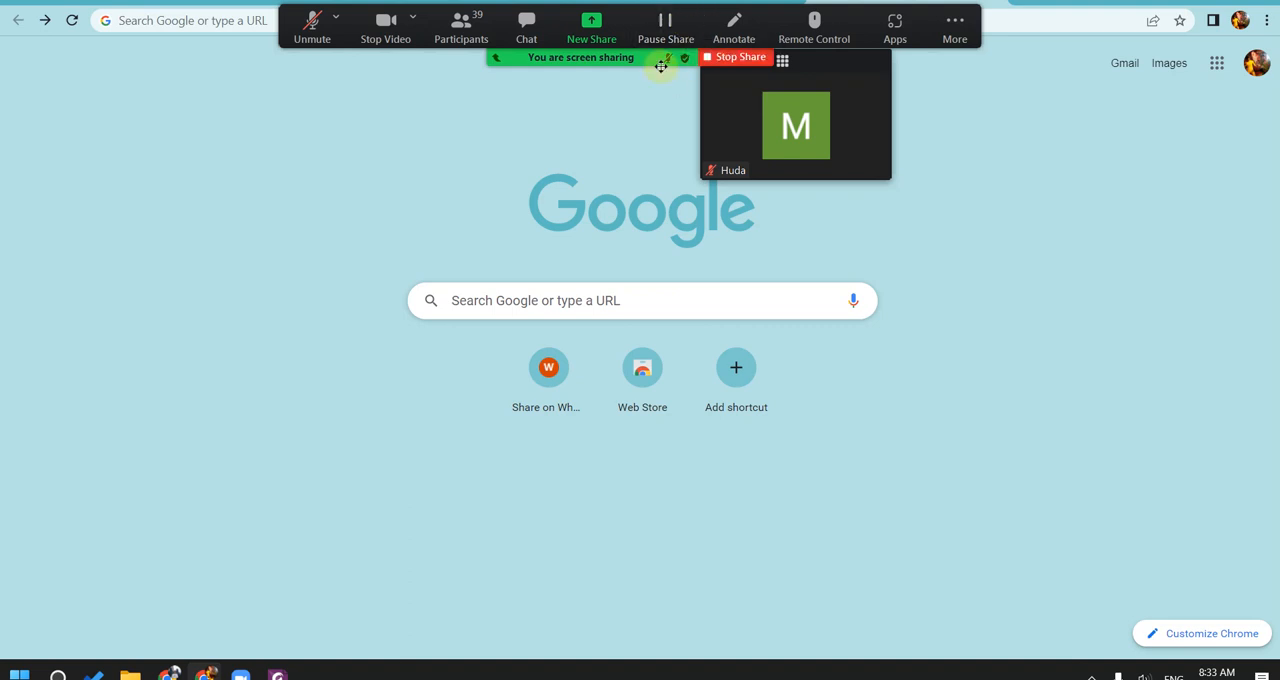
pyautogui.moveTo(657, 58); pyautogui.dragTo(619, 228)
# Step: Return to the site editor, complete the button's link as wa.me/ plus the phone number, and insert the Whatsapp button
pyautogui.click(716, 5)
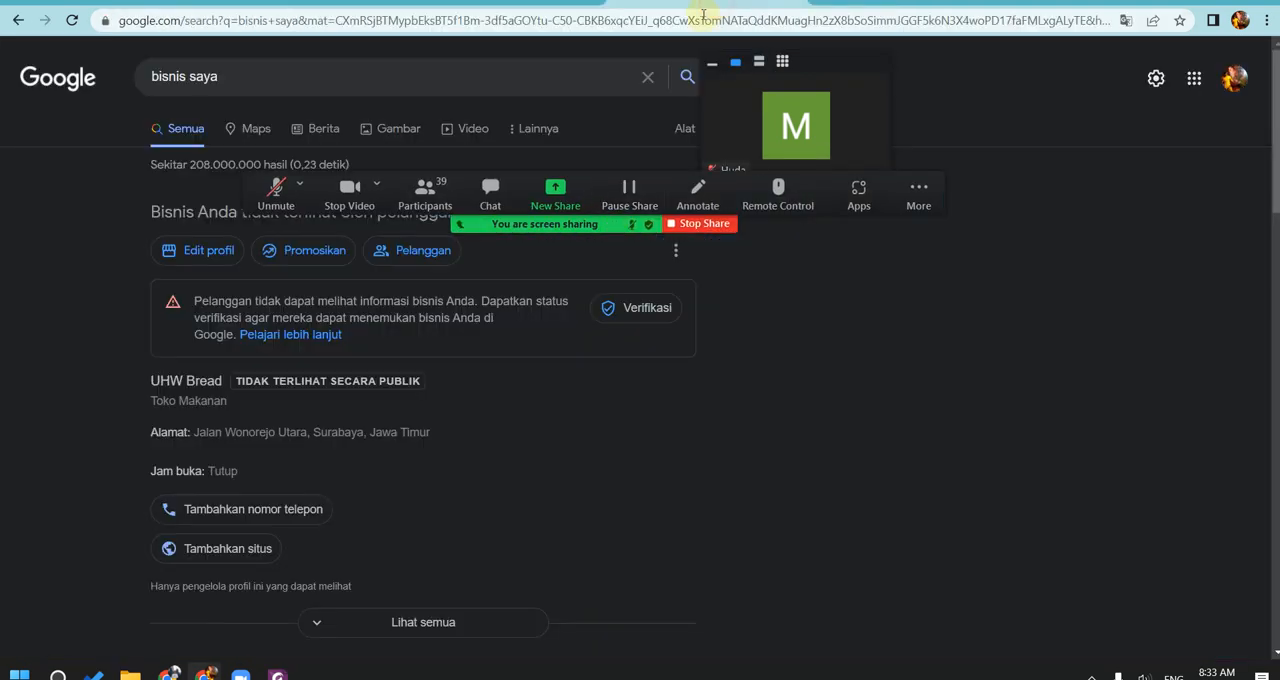
pyautogui.click(541, 5)
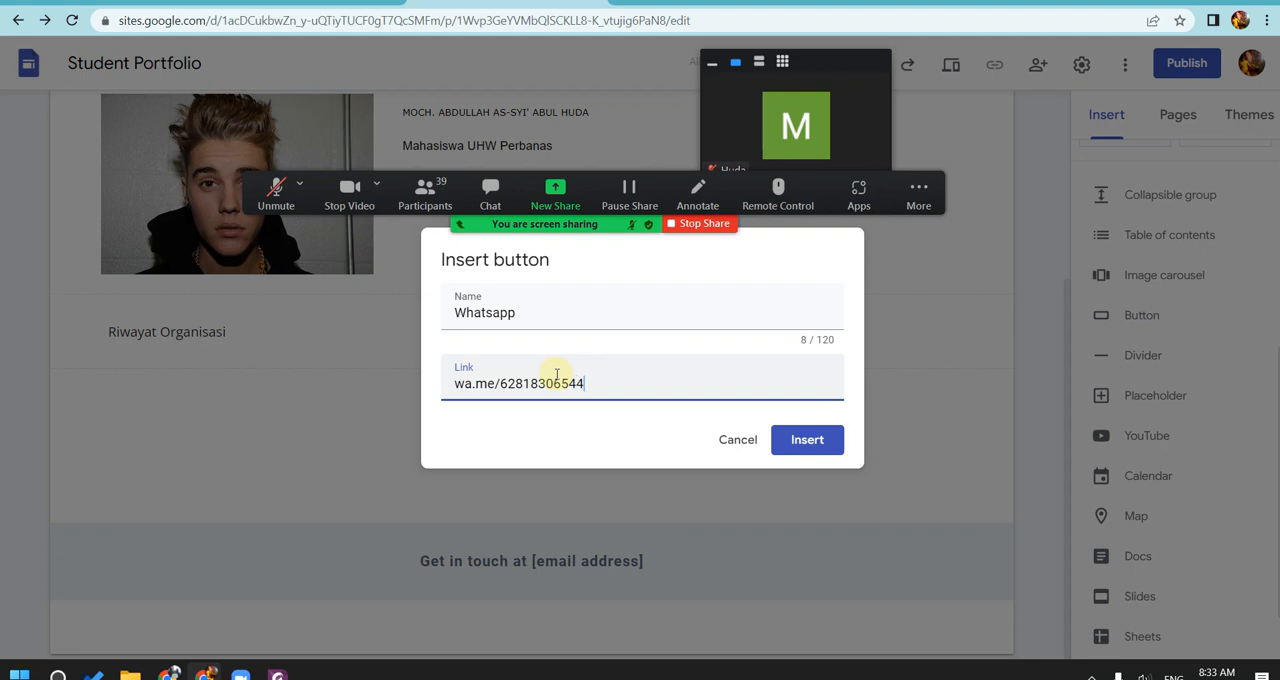
pyautogui.click(808, 440)
pyautogui.click(349, 358)
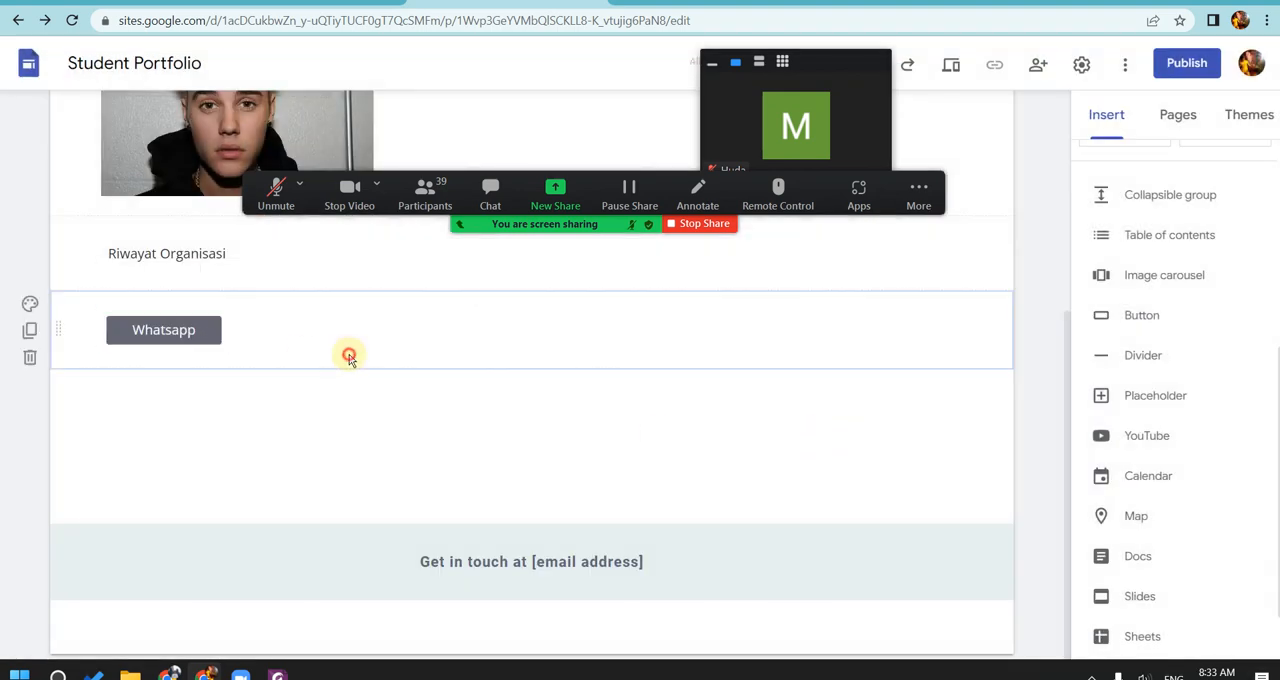
pyautogui.click(190, 330)
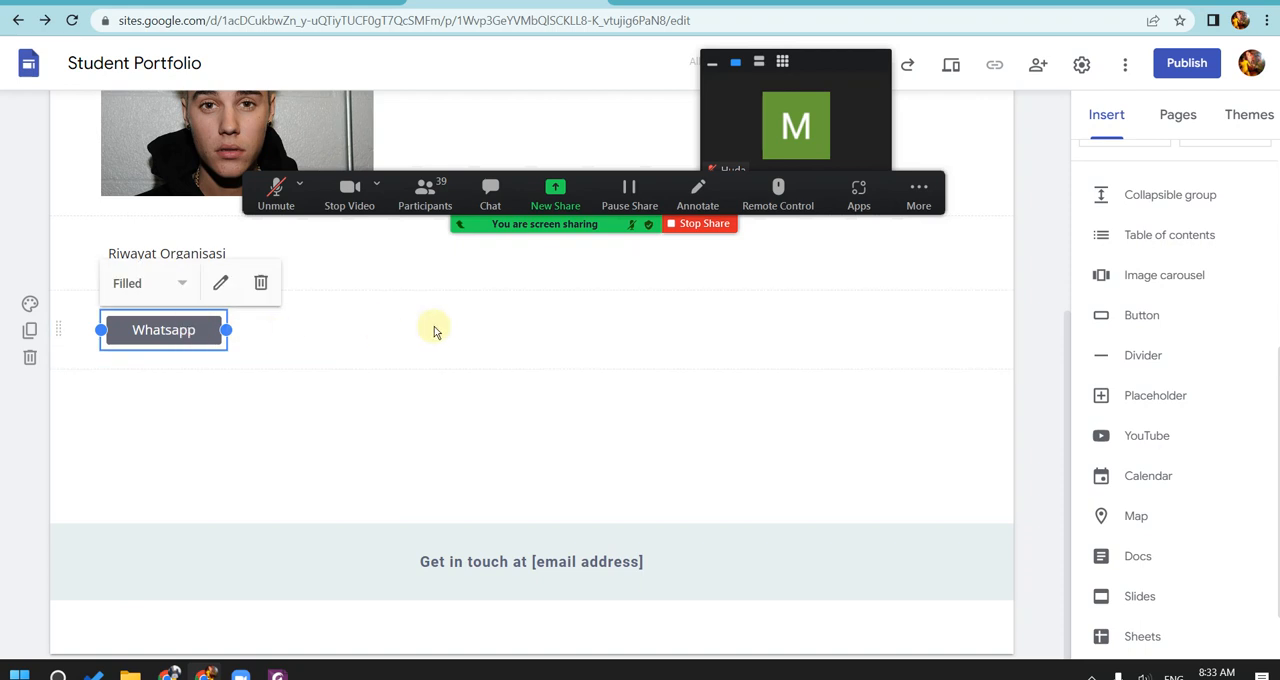
pyautogui.click(494, 431)
pyautogui.click(177, 315)
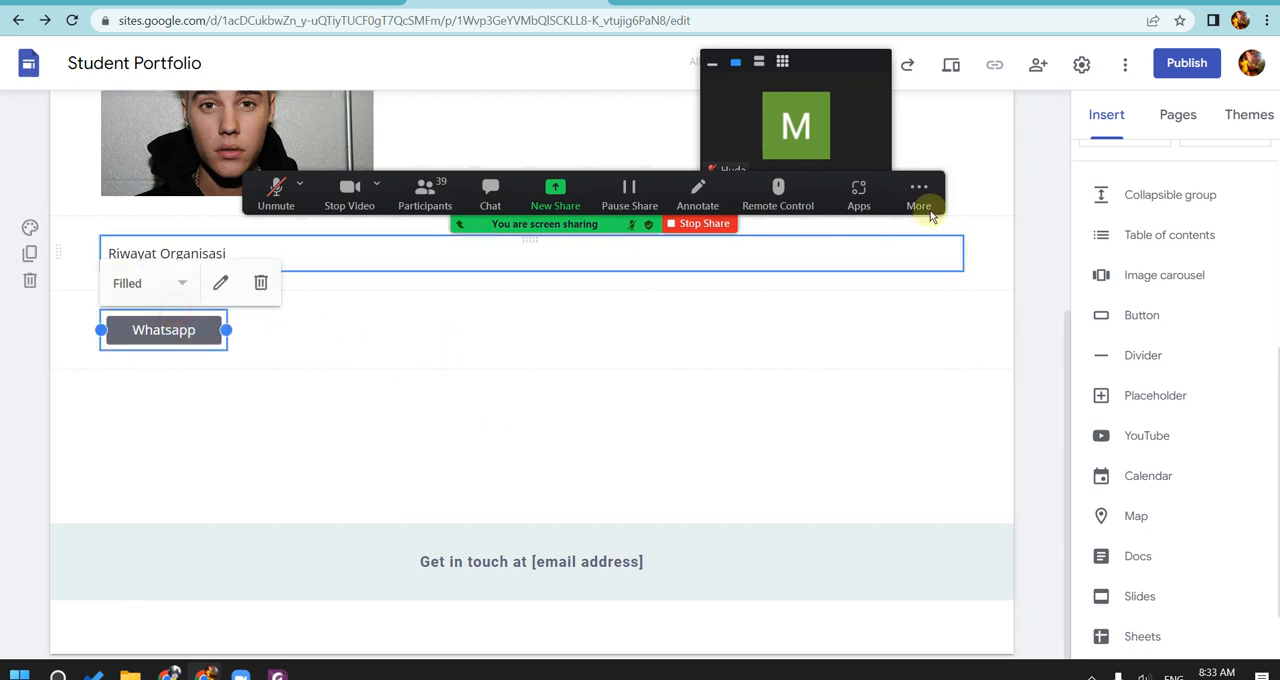
# Step: Open the dialog for selecting an existing image and move the Zoom meeting controls clear of it
pyautogui.scroll(5, 1150, 240)
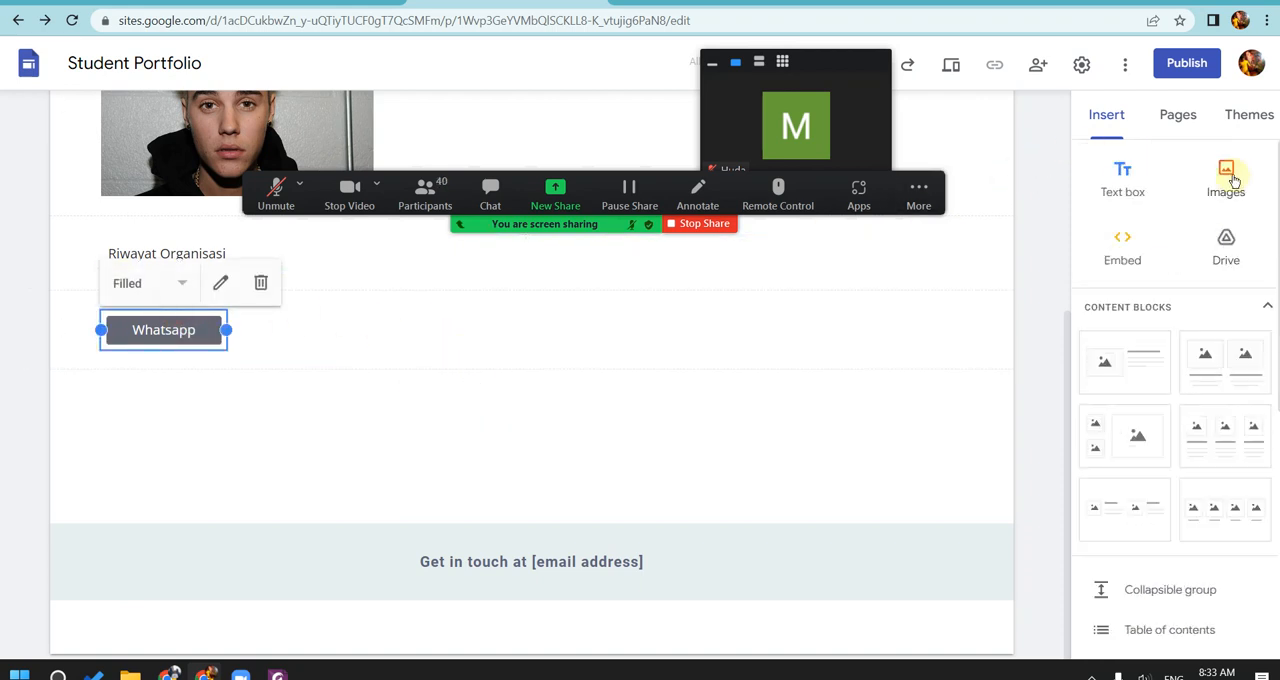
pyautogui.click(527, 320)
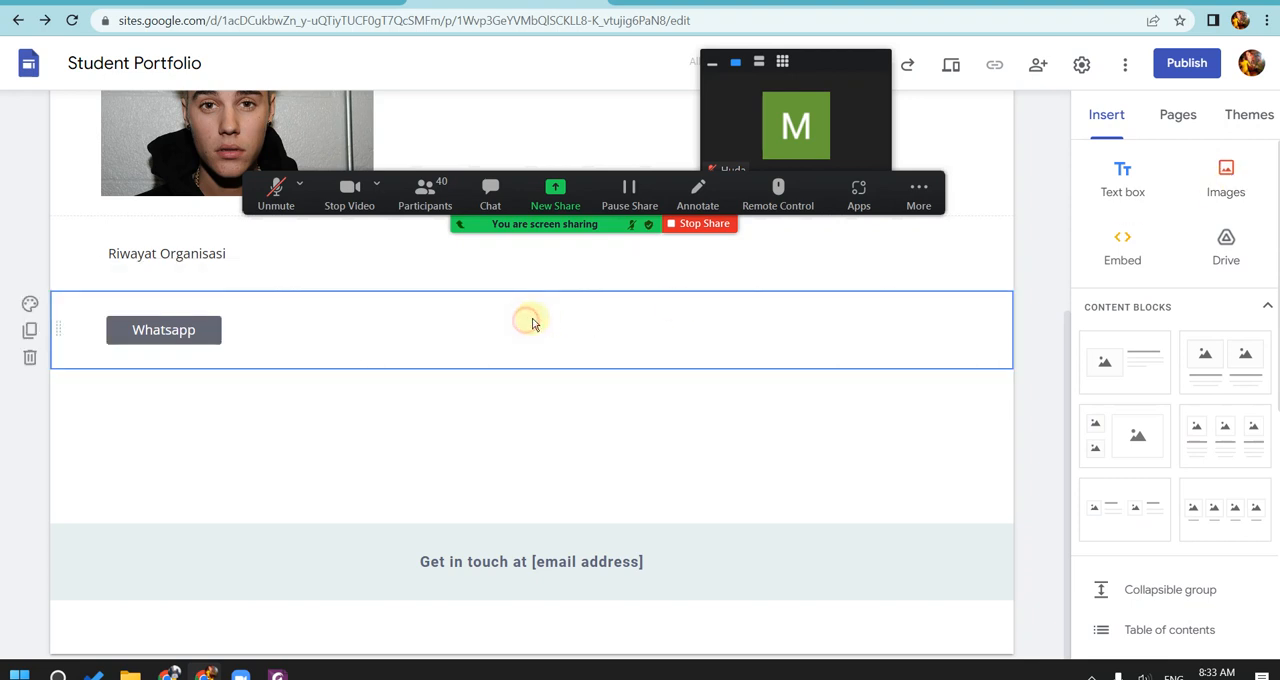
pyautogui.click(1244, 180)
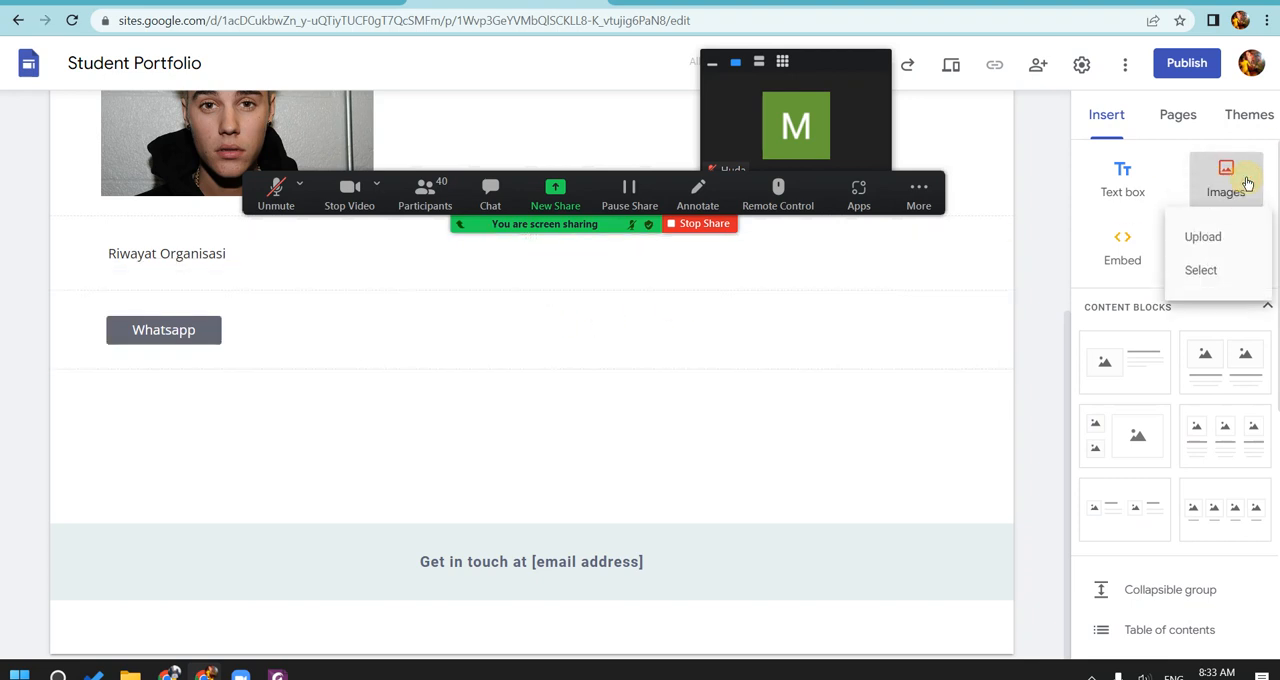
pyautogui.click(1202, 270)
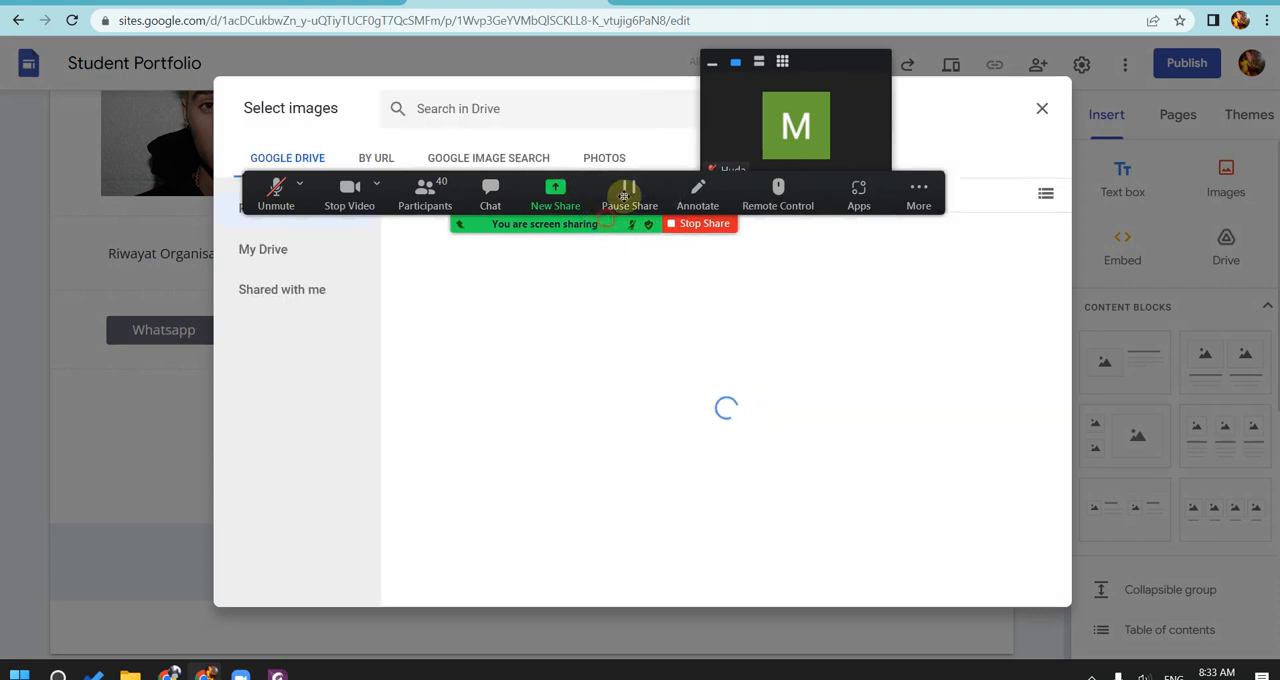
pyautogui.moveTo(592, 205); pyautogui.dragTo(674, 22)
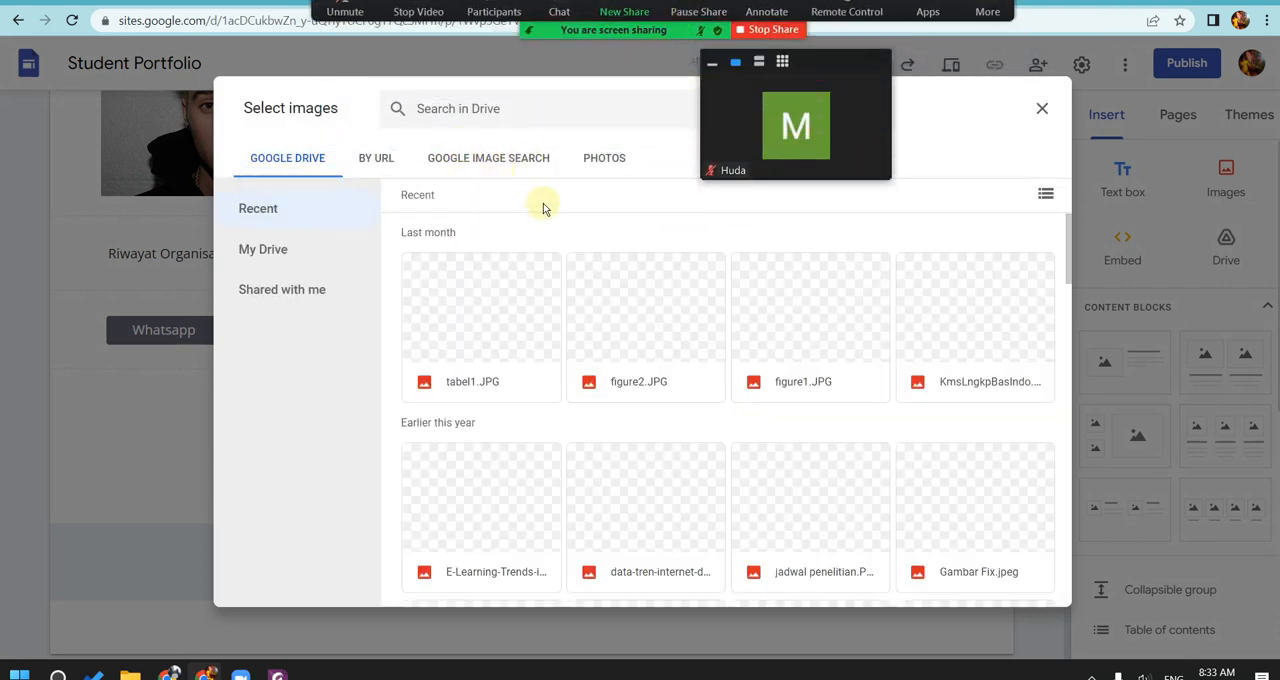
# Step: Search Google Images for "whatsapp logo png" and insert the logo with a green outline and white centre
pyautogui.click(512, 160)
pyautogui.click(542, 110)
pyautogui.write('whats')
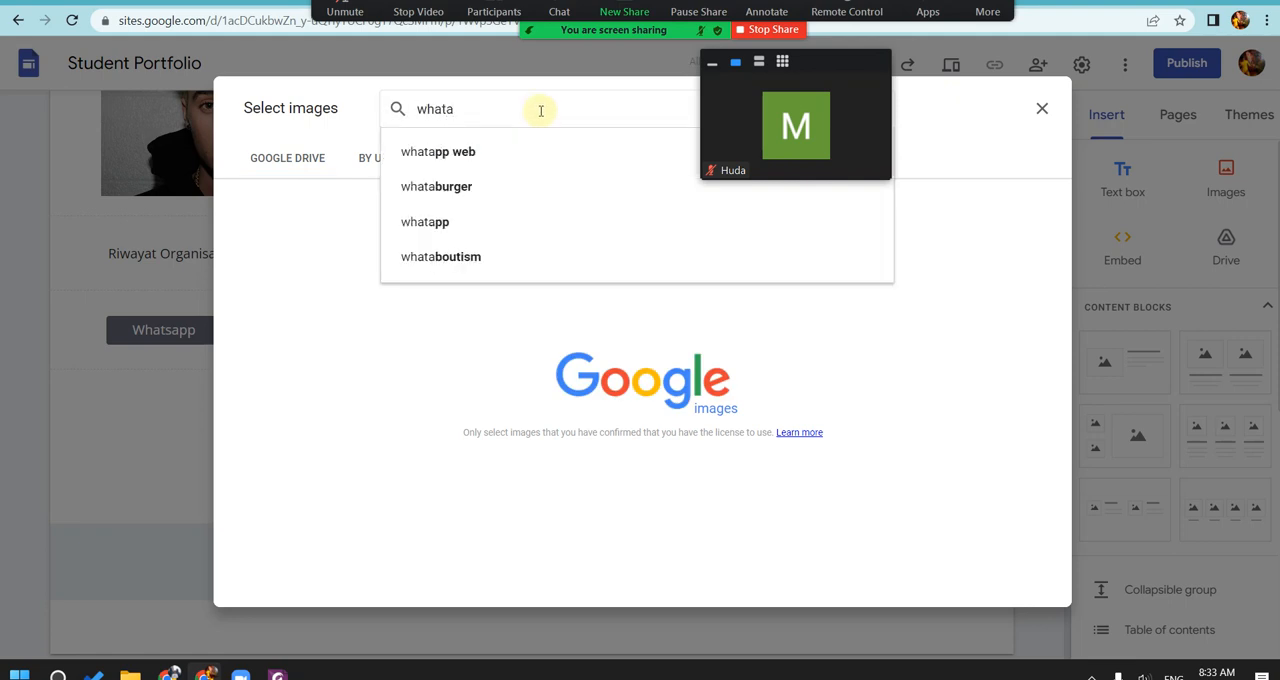
pyautogui.write('a')
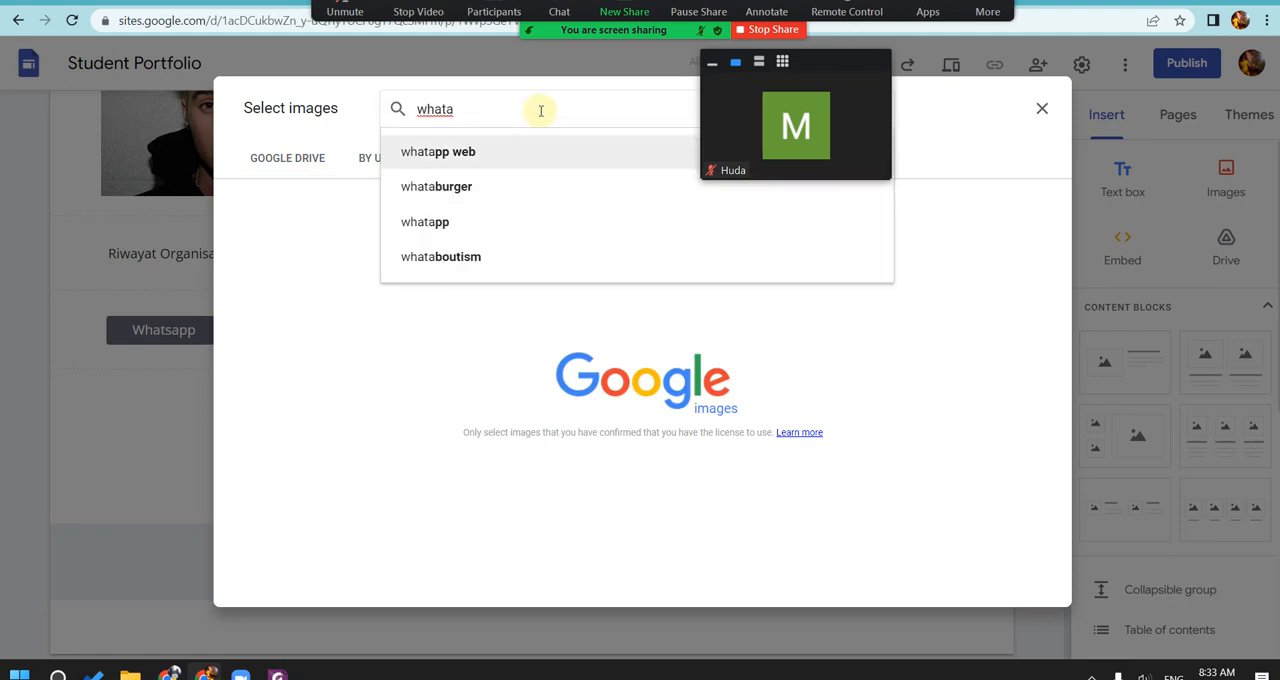
pyautogui.press('BackSpace')
pyautogui.write('sapp')
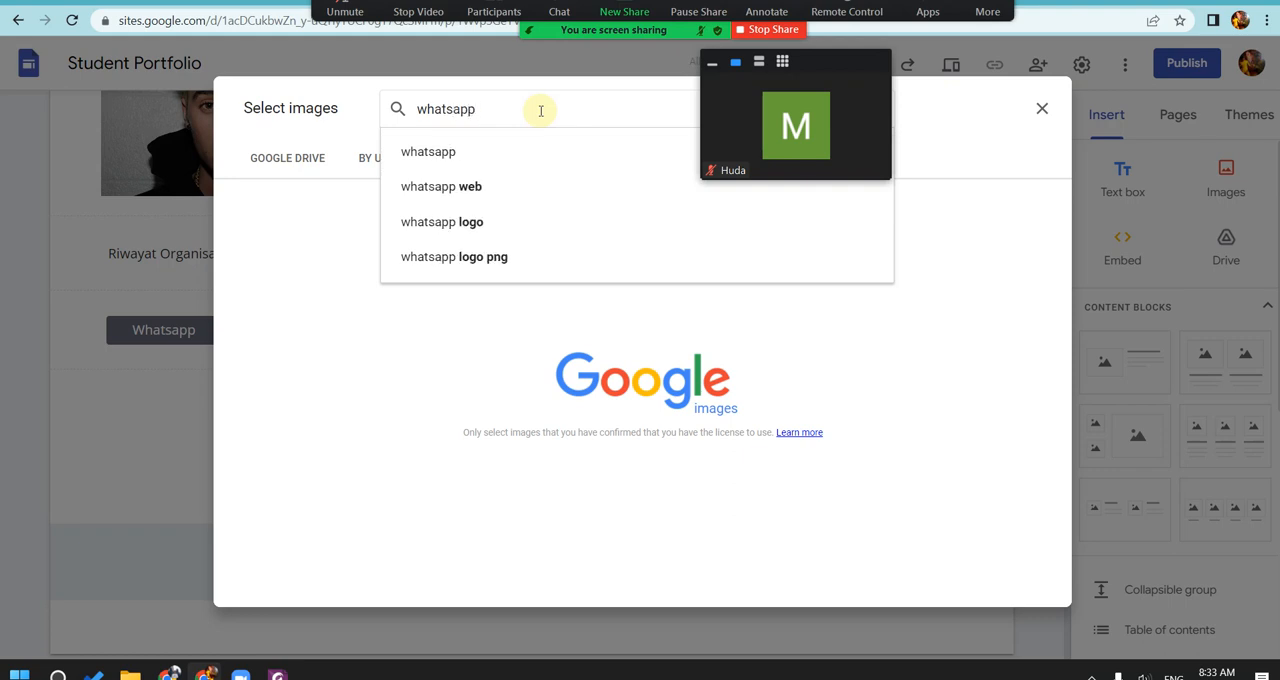
pyautogui.click(503, 258)
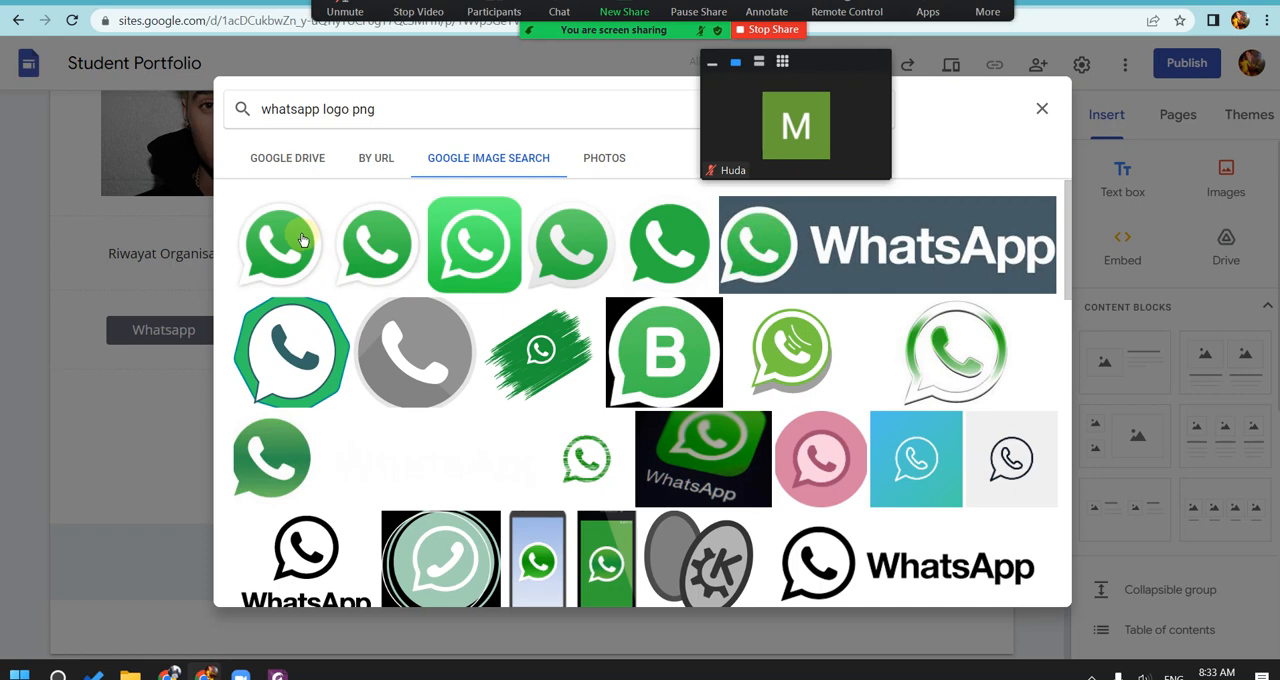
pyautogui.click(290, 338)
pyautogui.click(1025, 583)
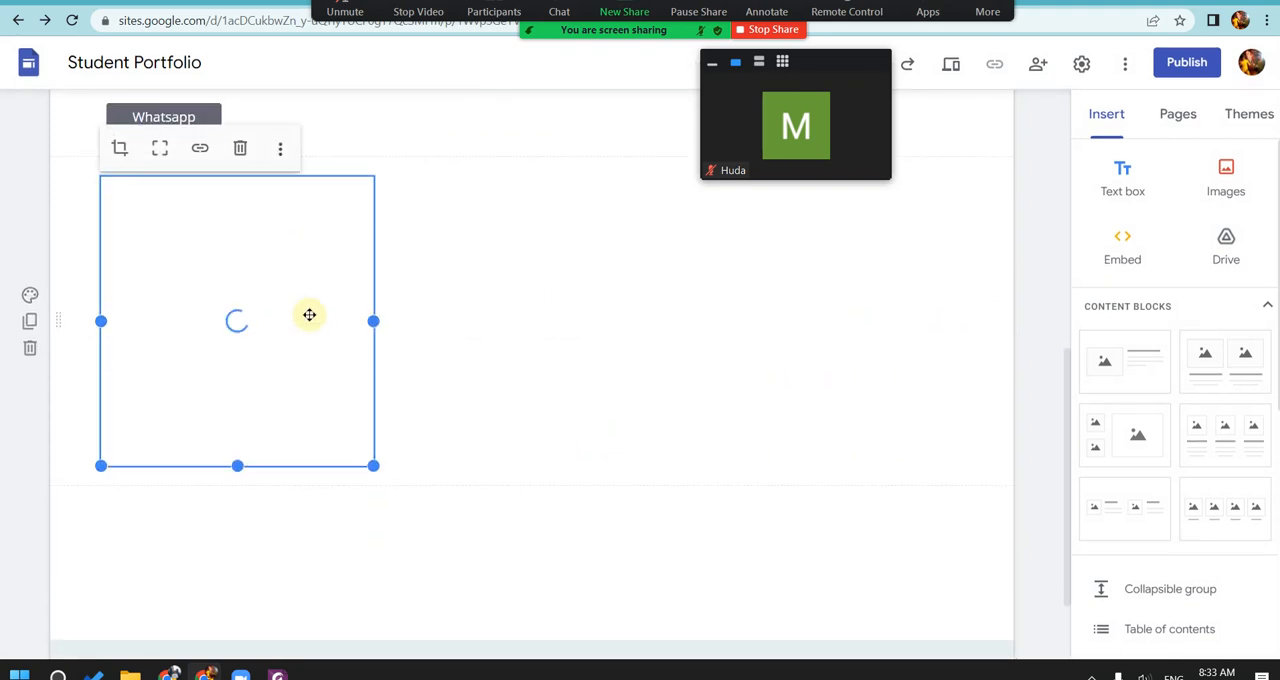
# Step: Shrink the WhatsApp logo to icon size and place it beside the Whatsapp button in the same section
pyautogui.moveTo(373, 465); pyautogui.dragTo(166, 246)
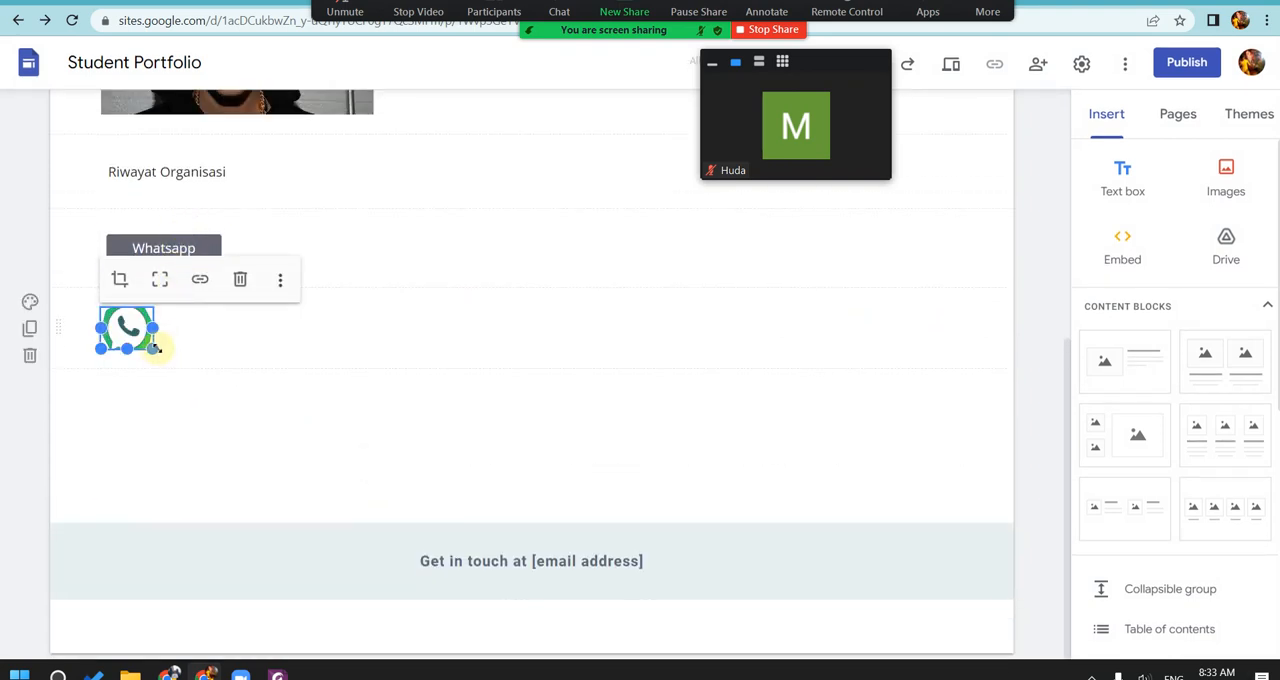
pyautogui.moveTo(156, 348); pyautogui.dragTo(100, 243)
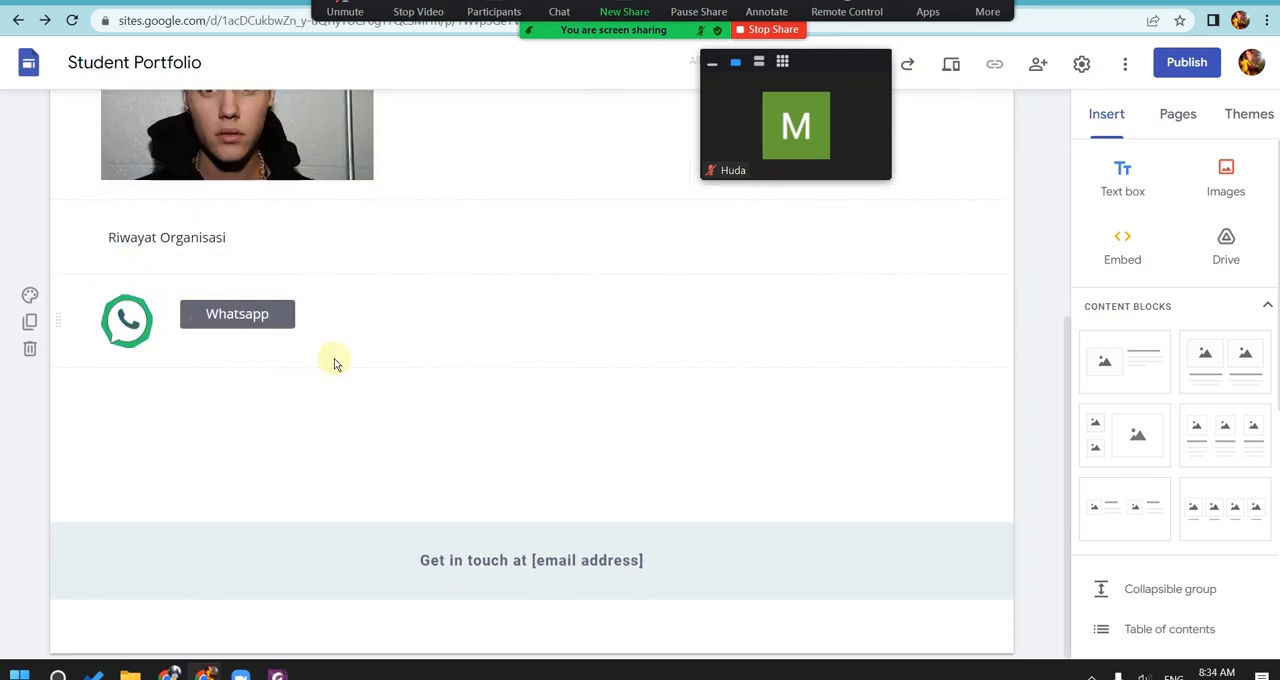
pyautogui.click(270, 322)
pyautogui.click(375, 335)
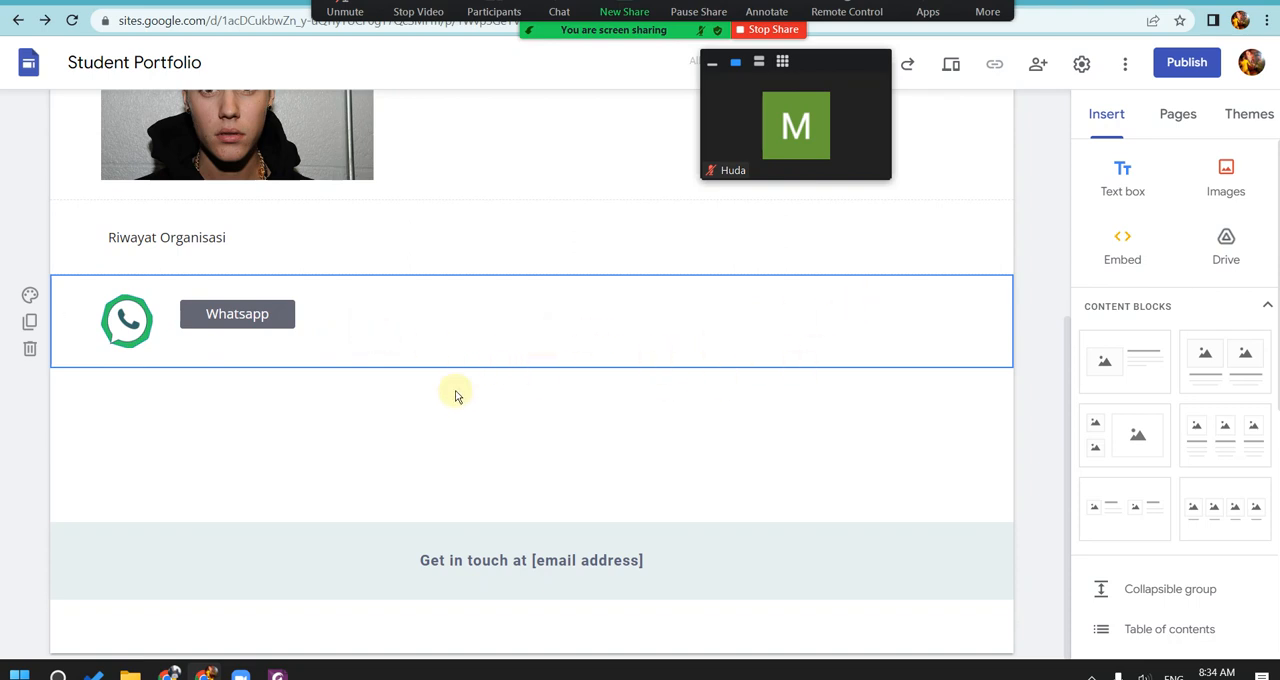
# Step: Check the name and link in the Whatsapp button's settings and close them without changes
pyautogui.click(270, 318)
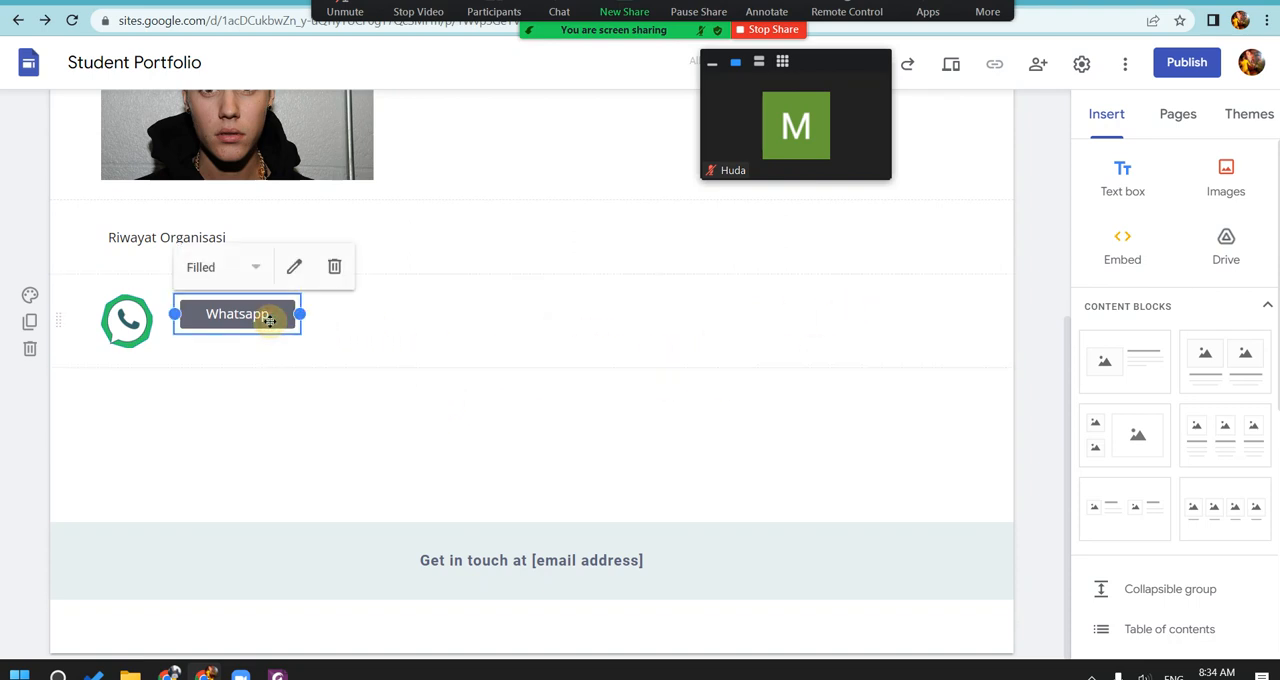
pyautogui.click(293, 268)
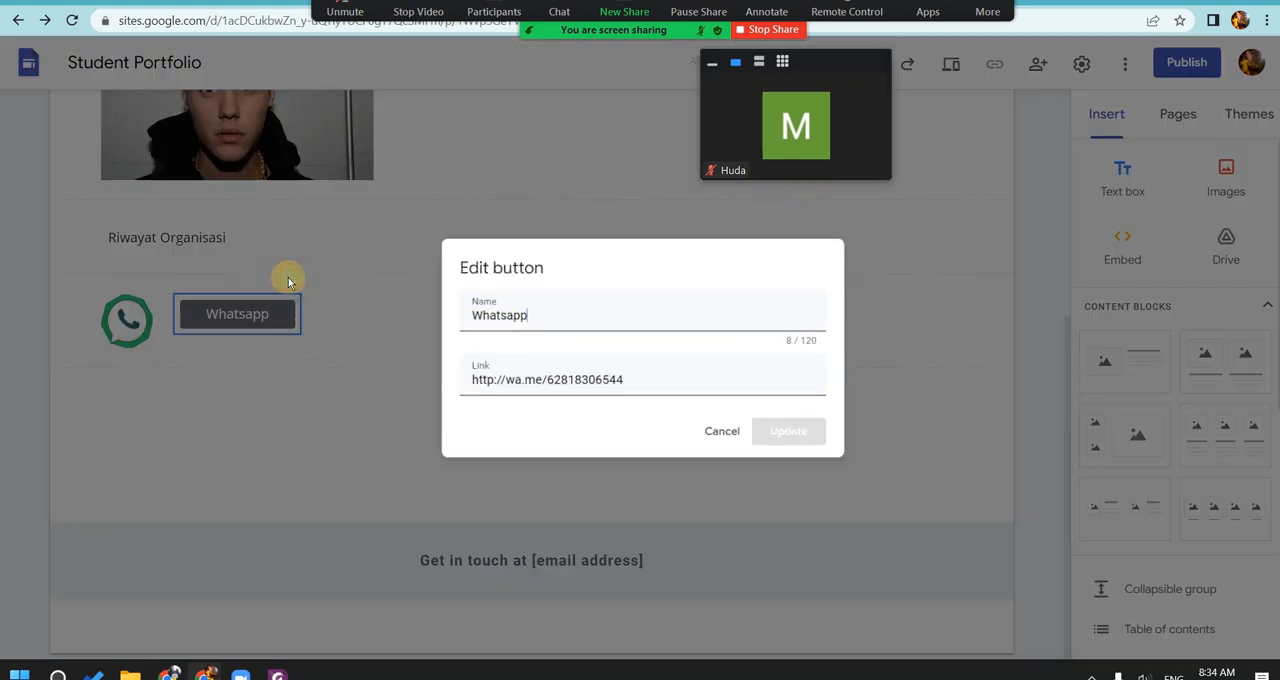
pyautogui.click(722, 435)
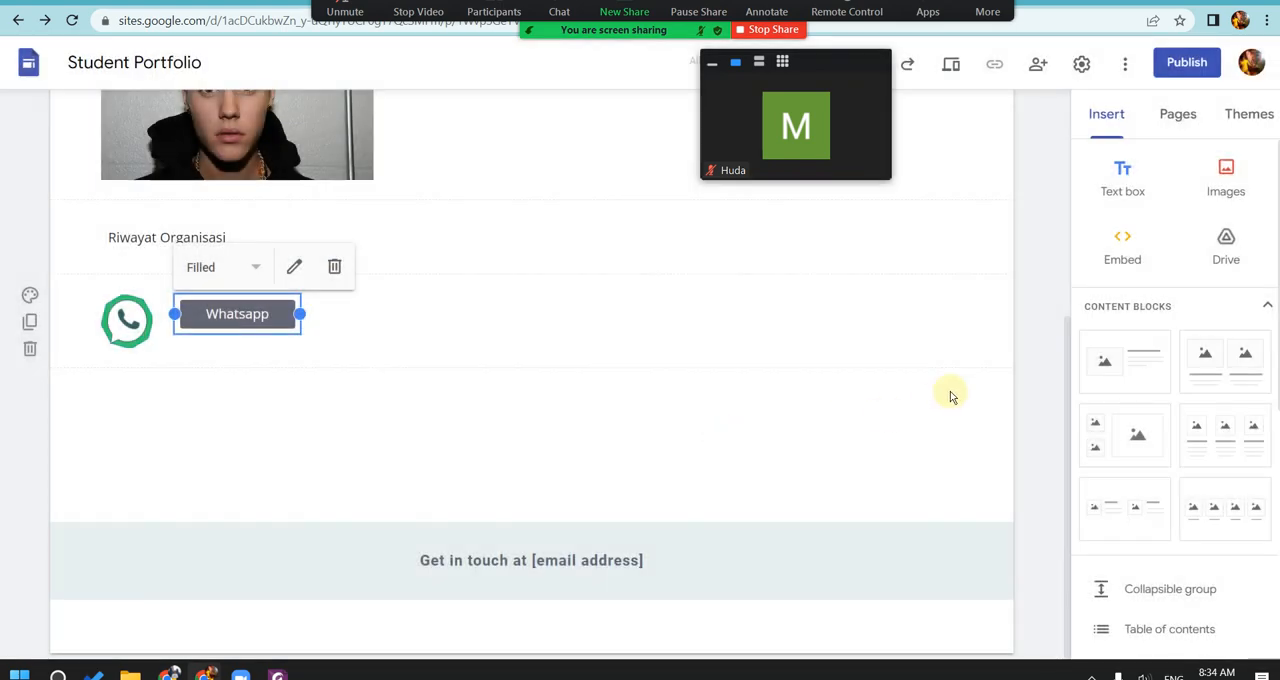
pyautogui.scroll(4, 1007, 441)
pyautogui.scroll(-4, 986, 393)
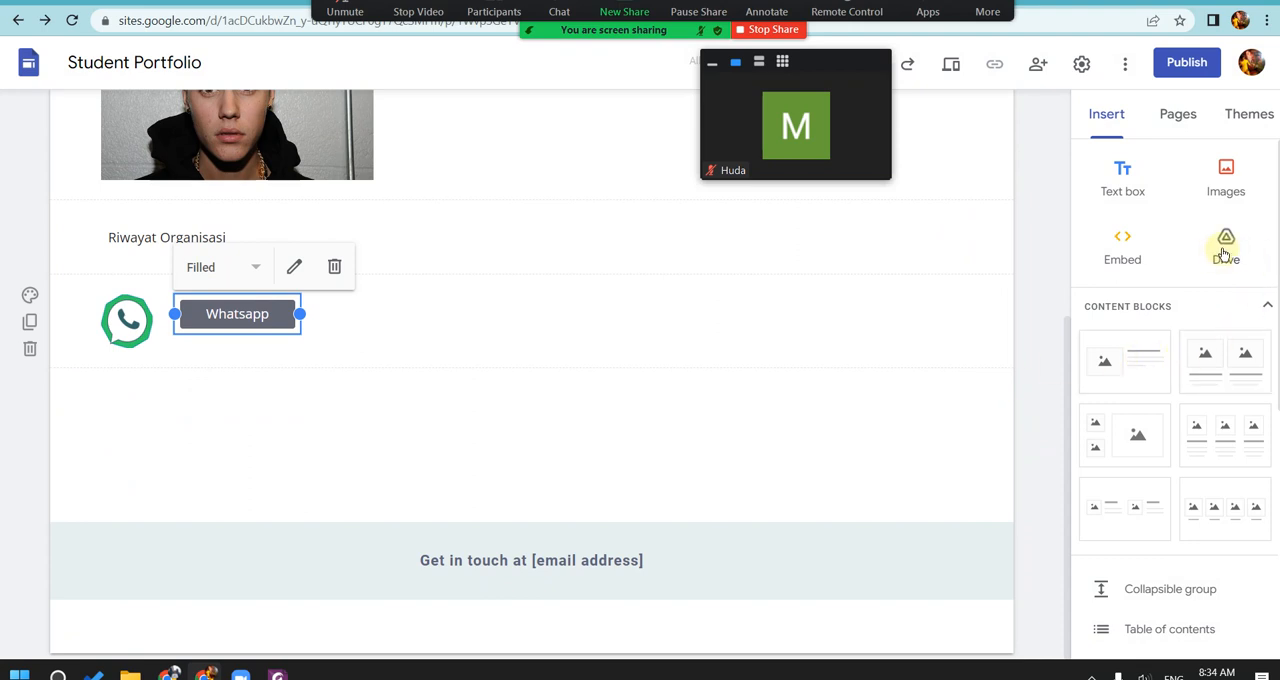
# Step: Look over the Curiculum Vitae page from its header through the photo, Riwayat Organisasi and Whatsapp sections
pyautogui.click(1186, 131)
pyautogui.scroll(3, 930, 268)
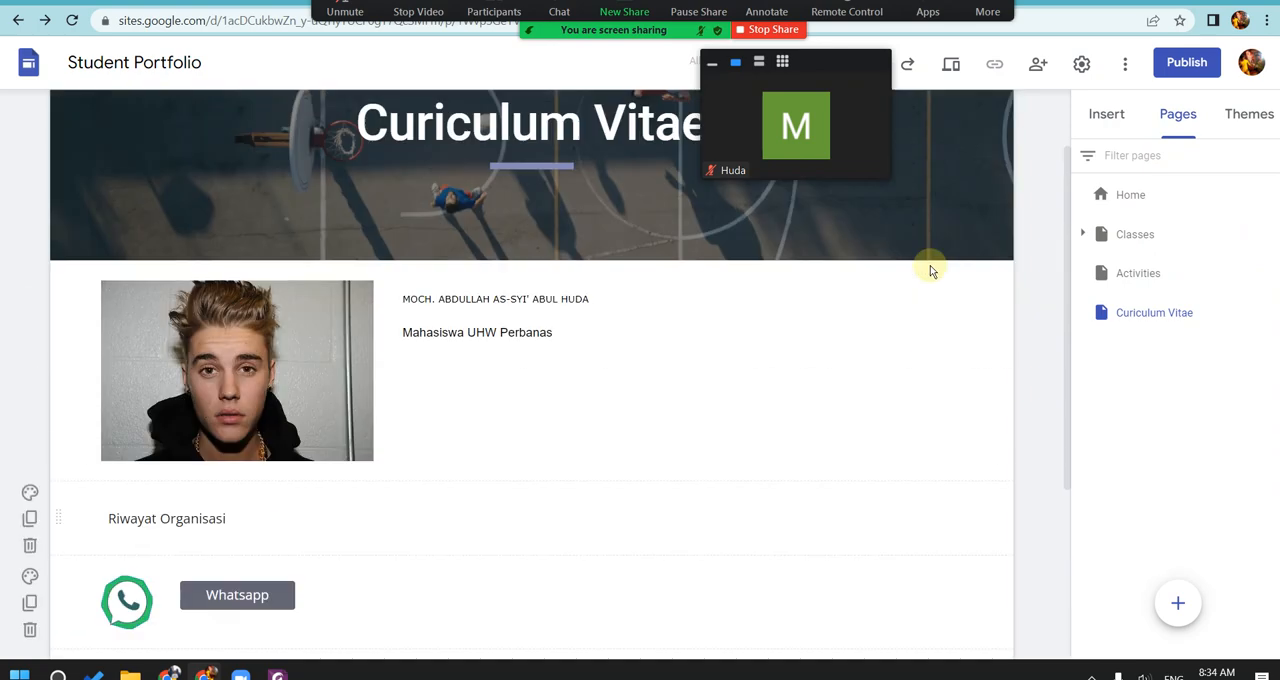
pyautogui.scroll(1, 930, 265)
pyautogui.click(1106, 114)
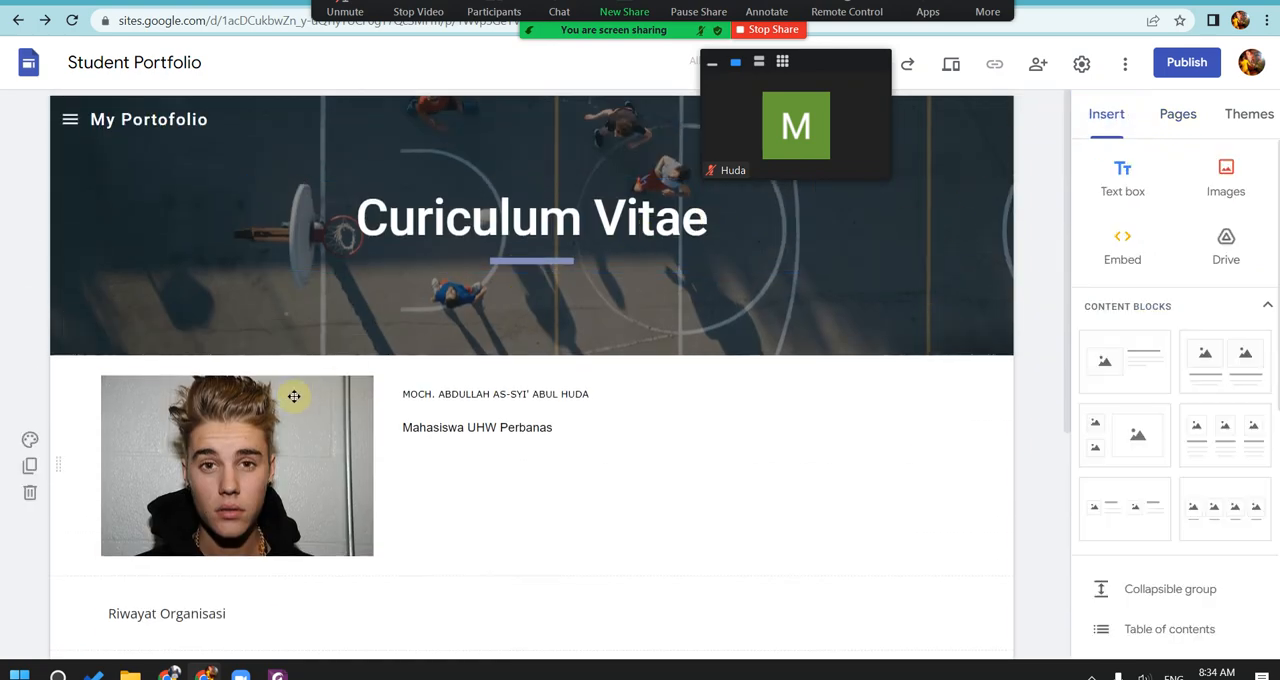
pyautogui.scroll(-3, 560, 475)
pyautogui.click(146, 327)
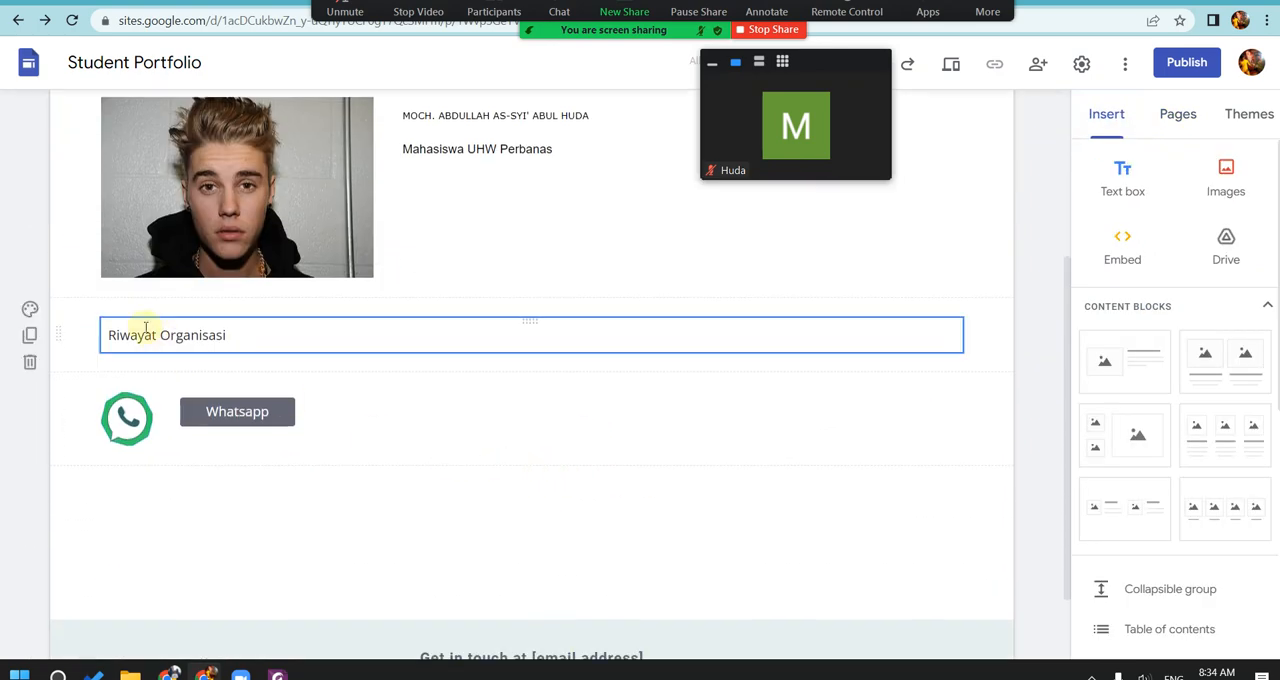
pyautogui.click(156, 336)
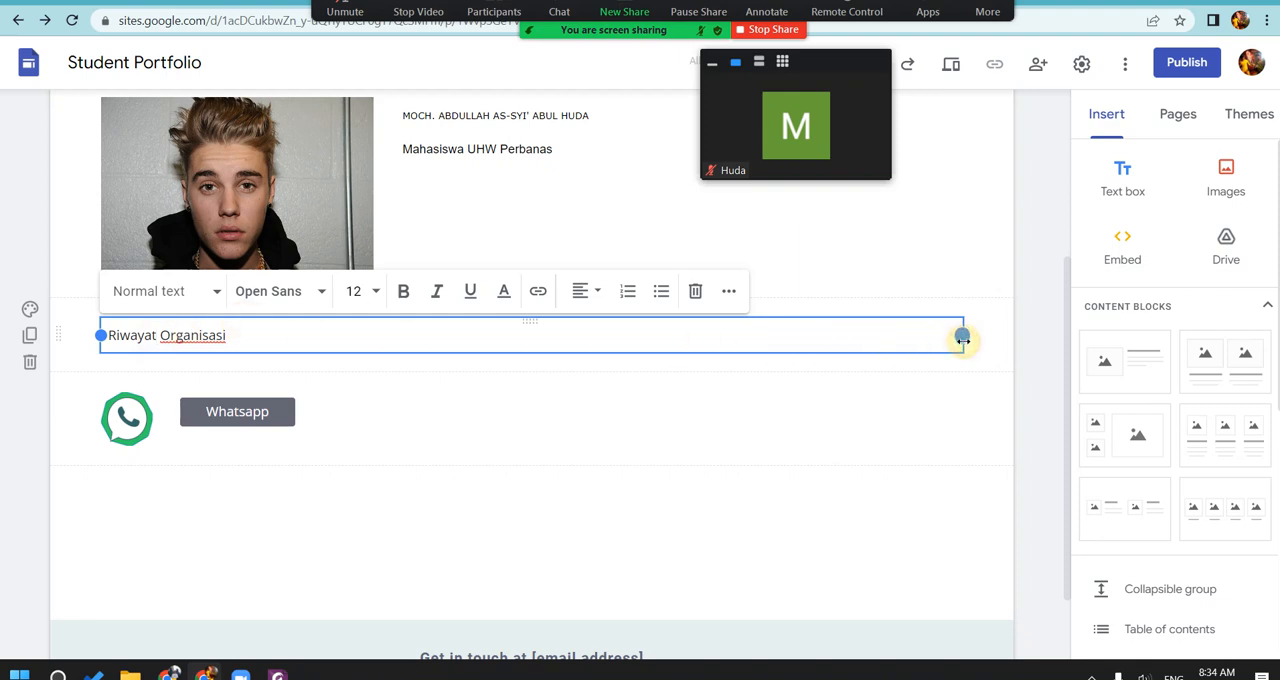
pyautogui.click(757, 486)
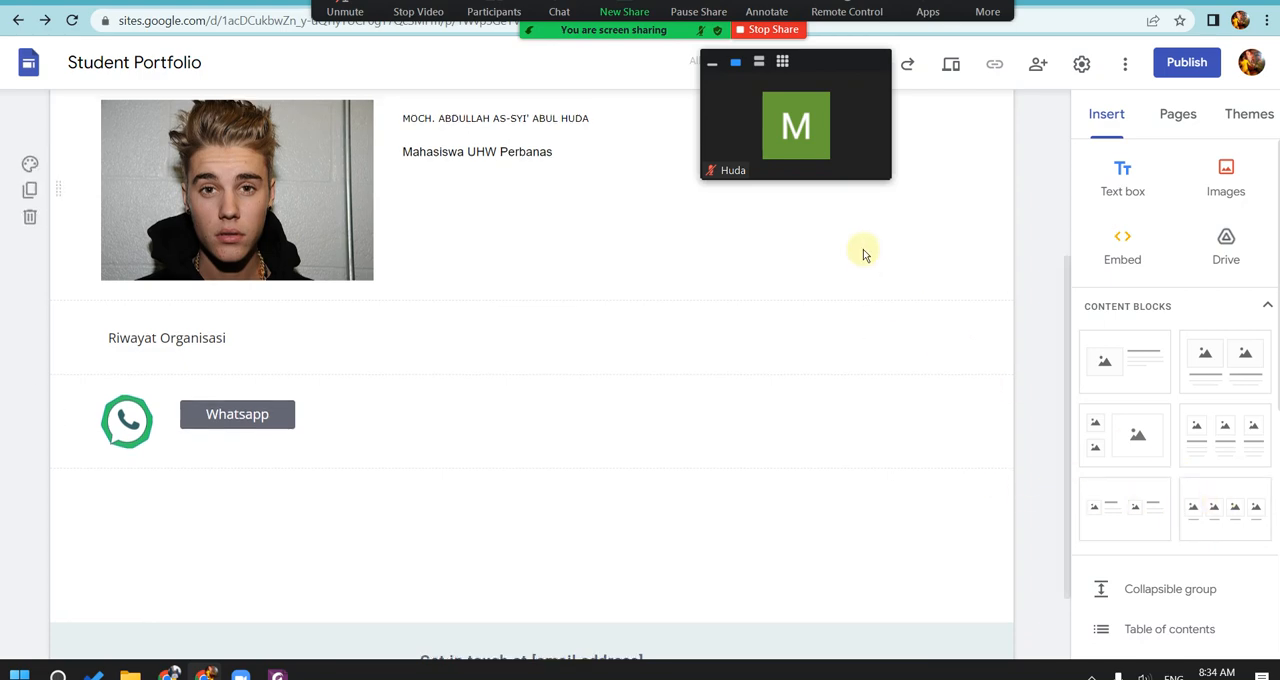
pyautogui.scroll(3, 900, 243)
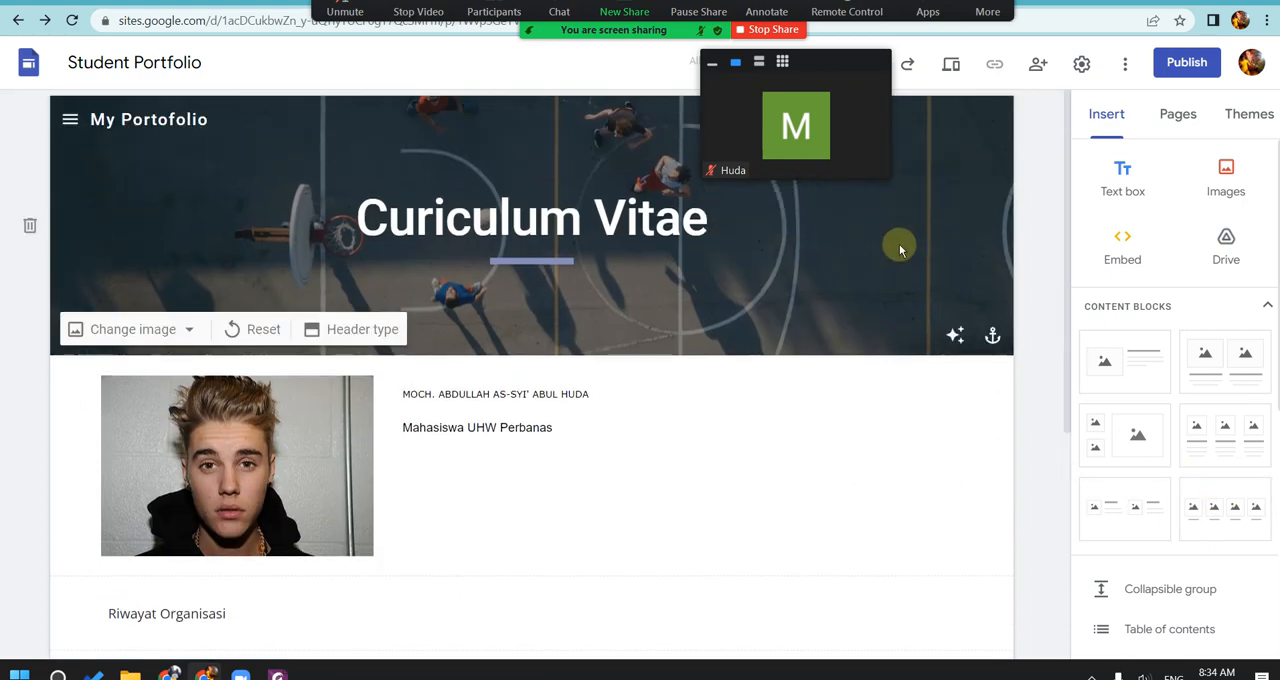
# Step: Open the Home page for editing and replace the Achievements column heading with CURVITAE
pyautogui.click(1240, 113)
pyautogui.click(1180, 113)
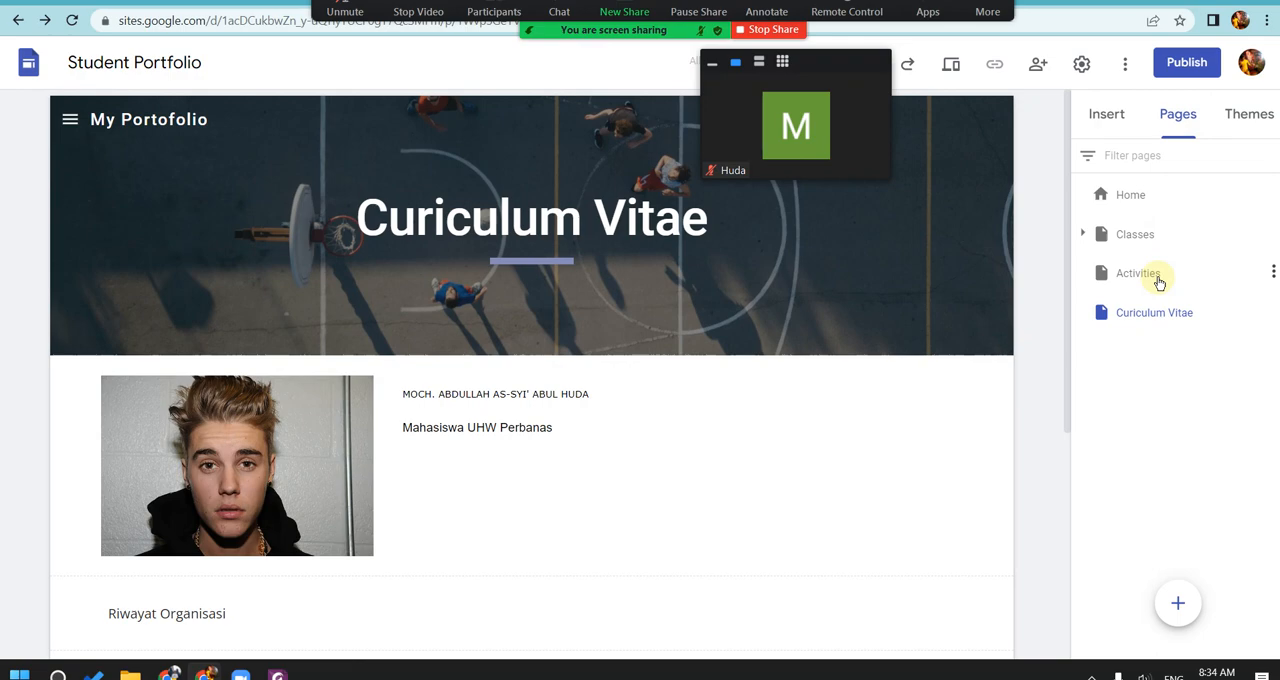
pyautogui.click(1128, 193)
pyautogui.scroll(-7, 809, 396)
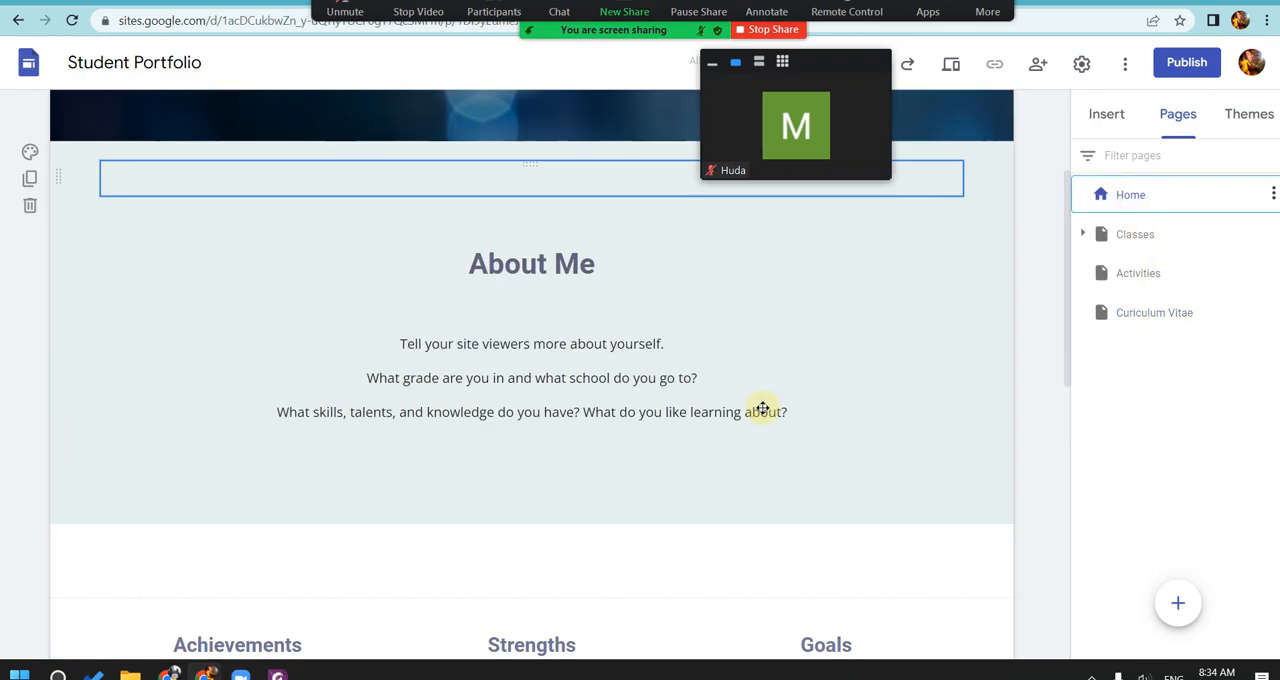
pyautogui.click(569, 287)
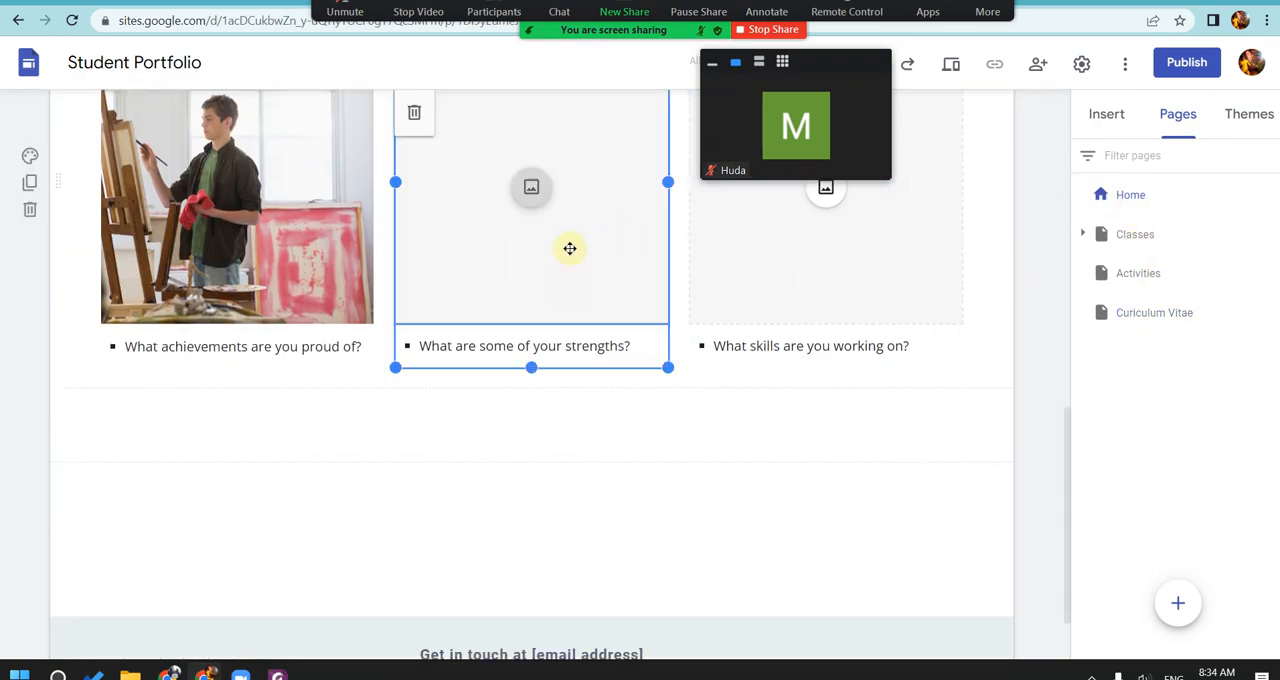
pyautogui.scroll(3, 523, 309)
pyautogui.click(298, 460)
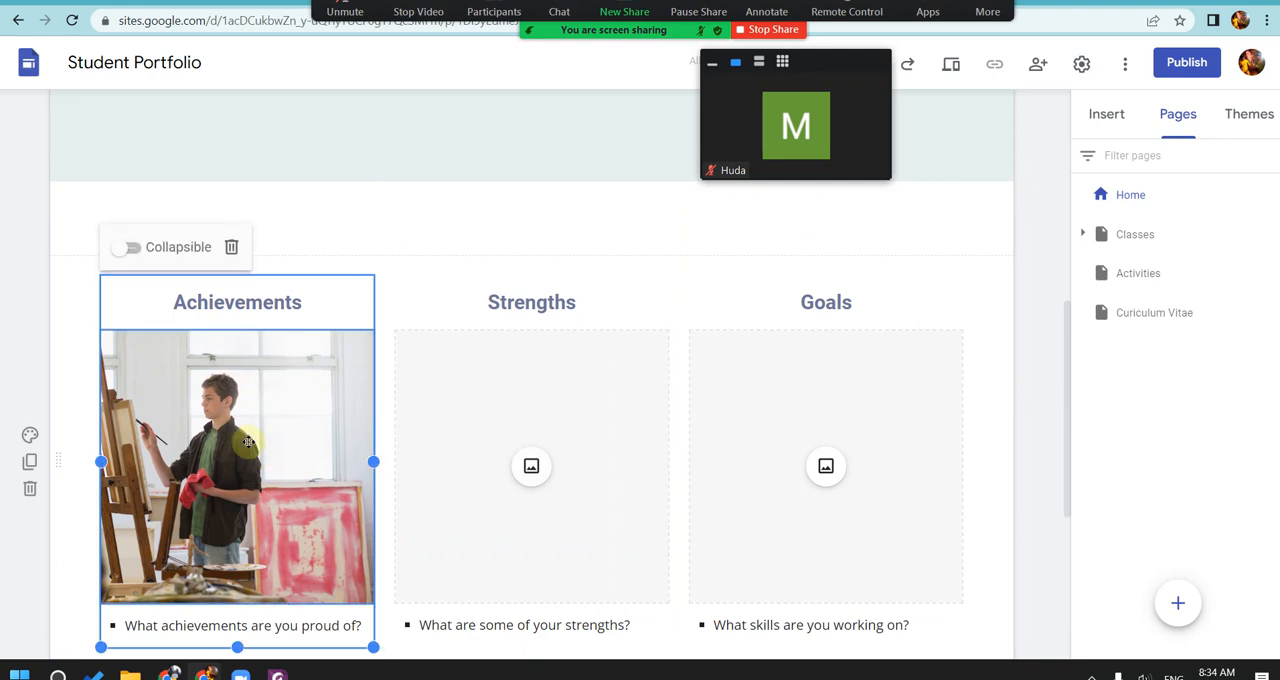
pyautogui.click(251, 300)
pyautogui.doubleClick(250, 303)
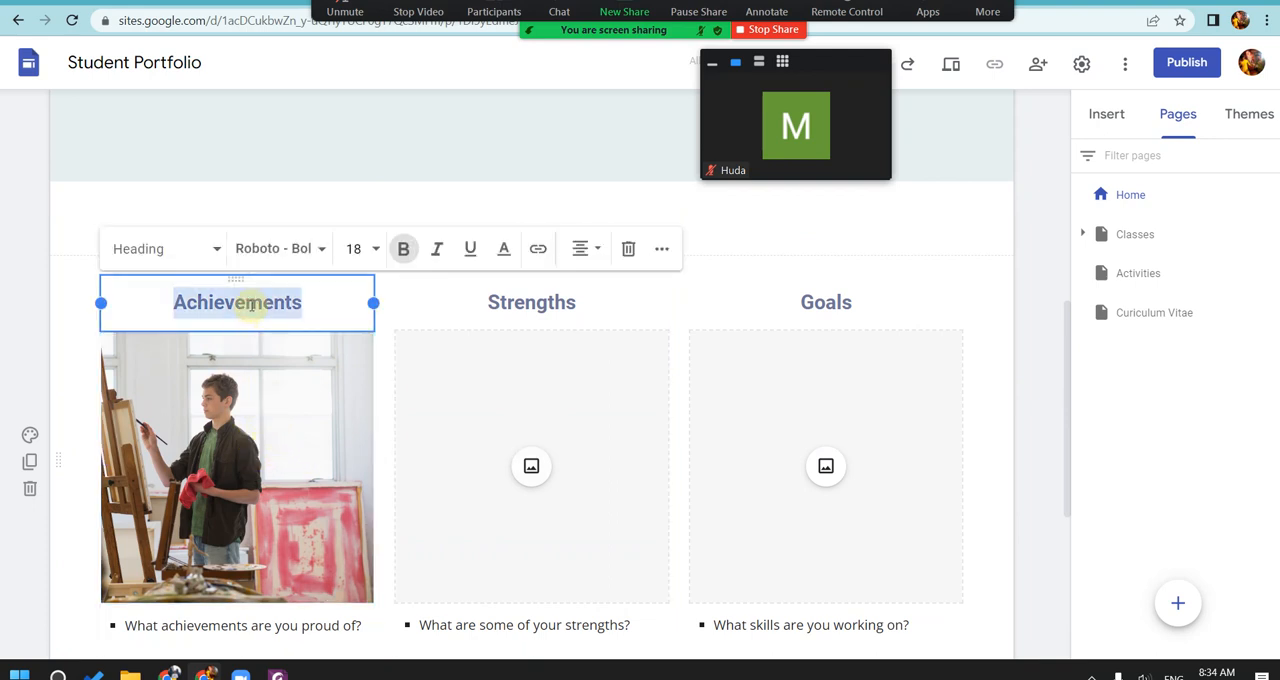
pyautogui.write('CURVITAW')
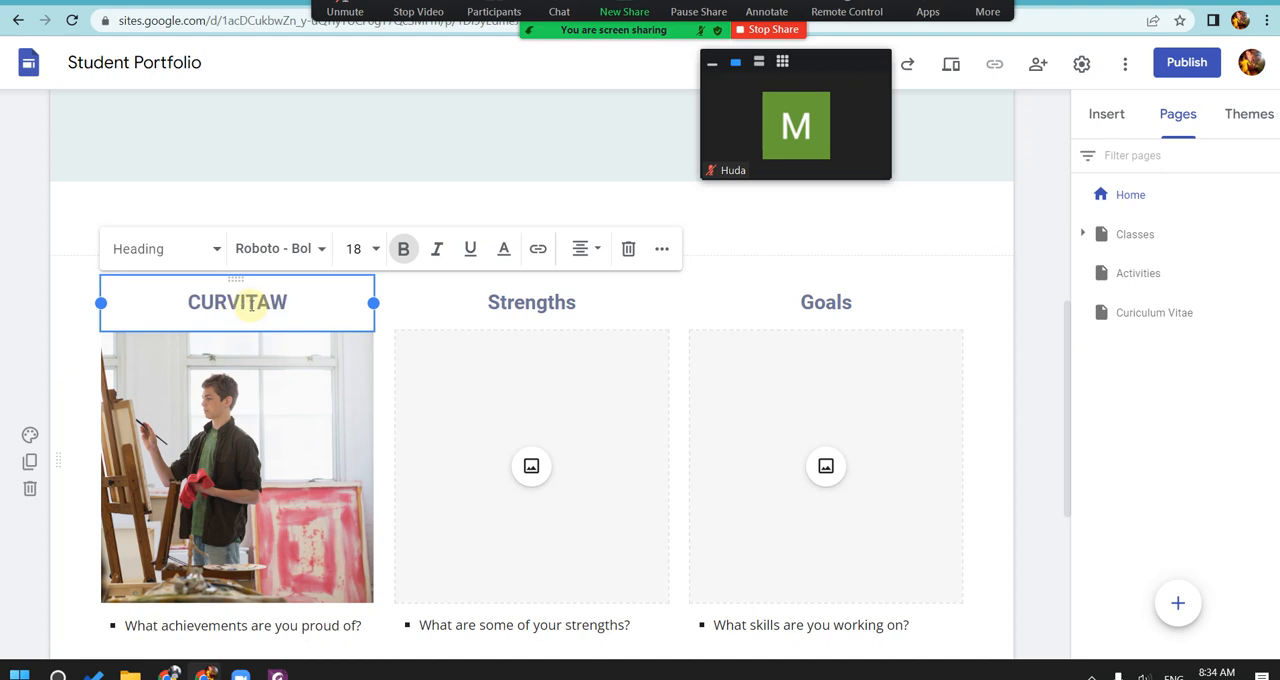
pyautogui.press('BackSpace')
pyautogui.write('E')
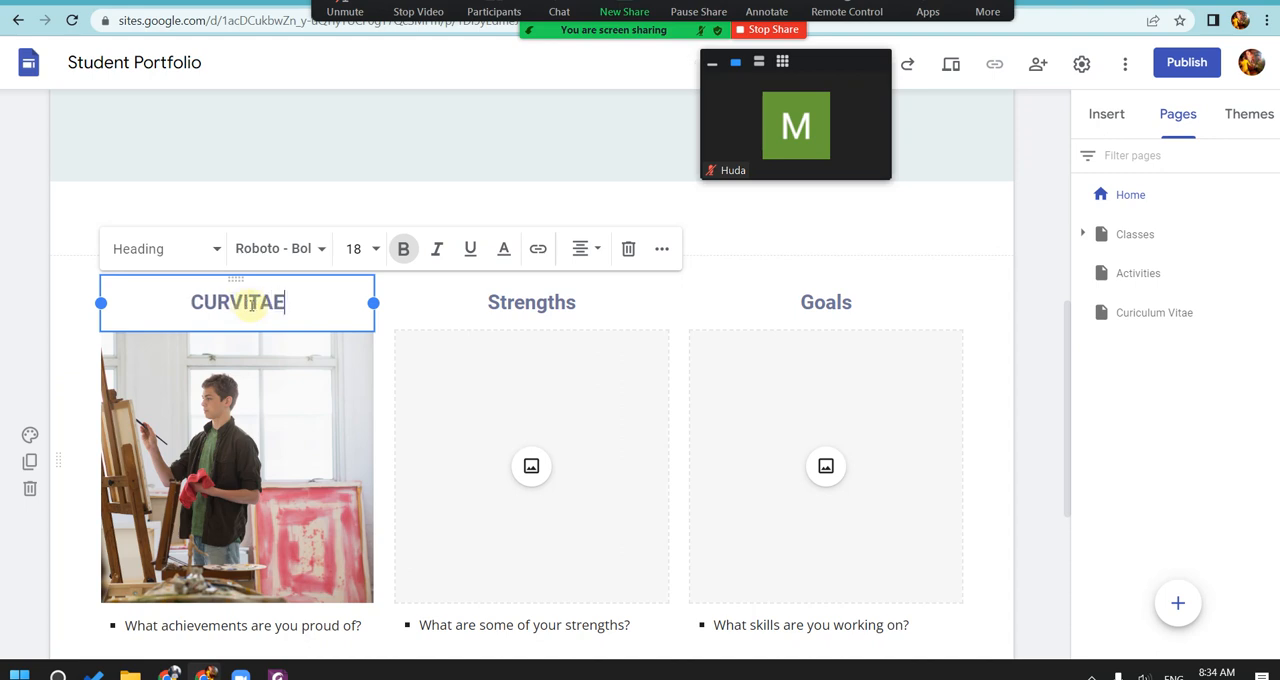
pyautogui.click(95, 211)
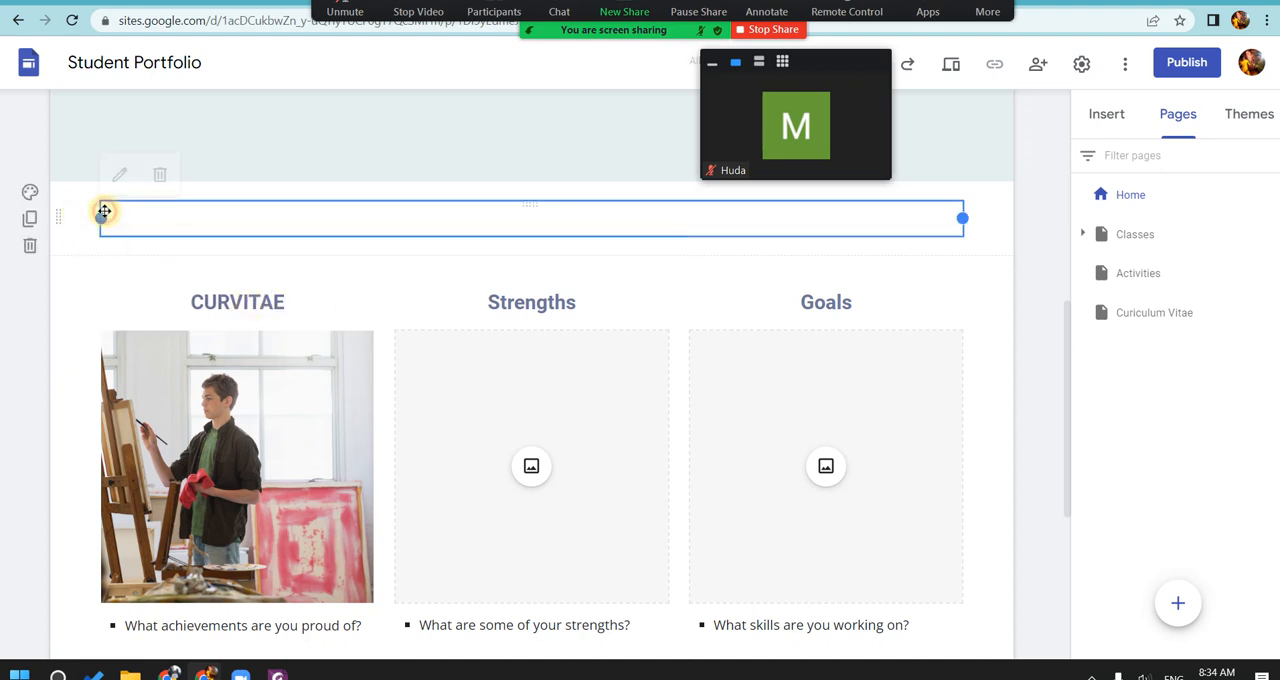
pyautogui.click(230, 302)
pyautogui.click(300, 381)
pyautogui.rightClick(363, 381)
pyautogui.moveTo(296, 385); pyautogui.dragTo(302, 343)
pyautogui.rightClick(303, 343)
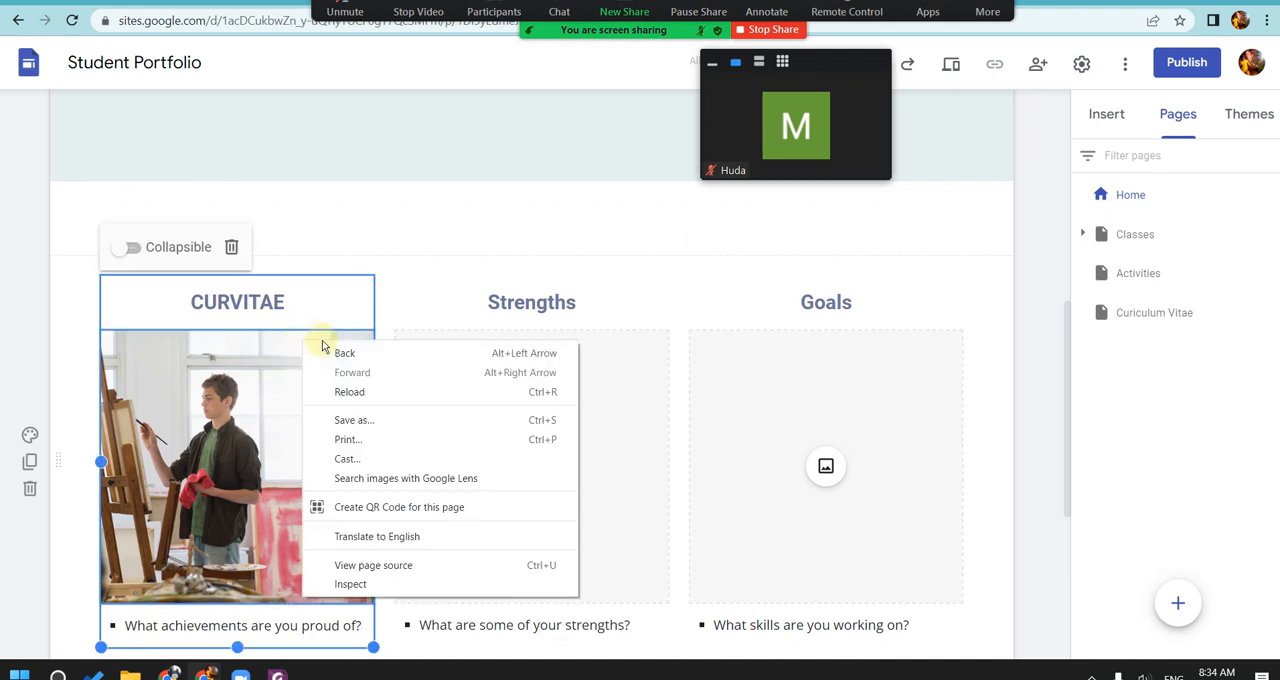
# Step: Insert a link to this site's Curiculum Vitae page in the CURVITAE heading, using Curiculum Vitae as its text
pyautogui.click(249, 311)
pyautogui.click(243, 302)
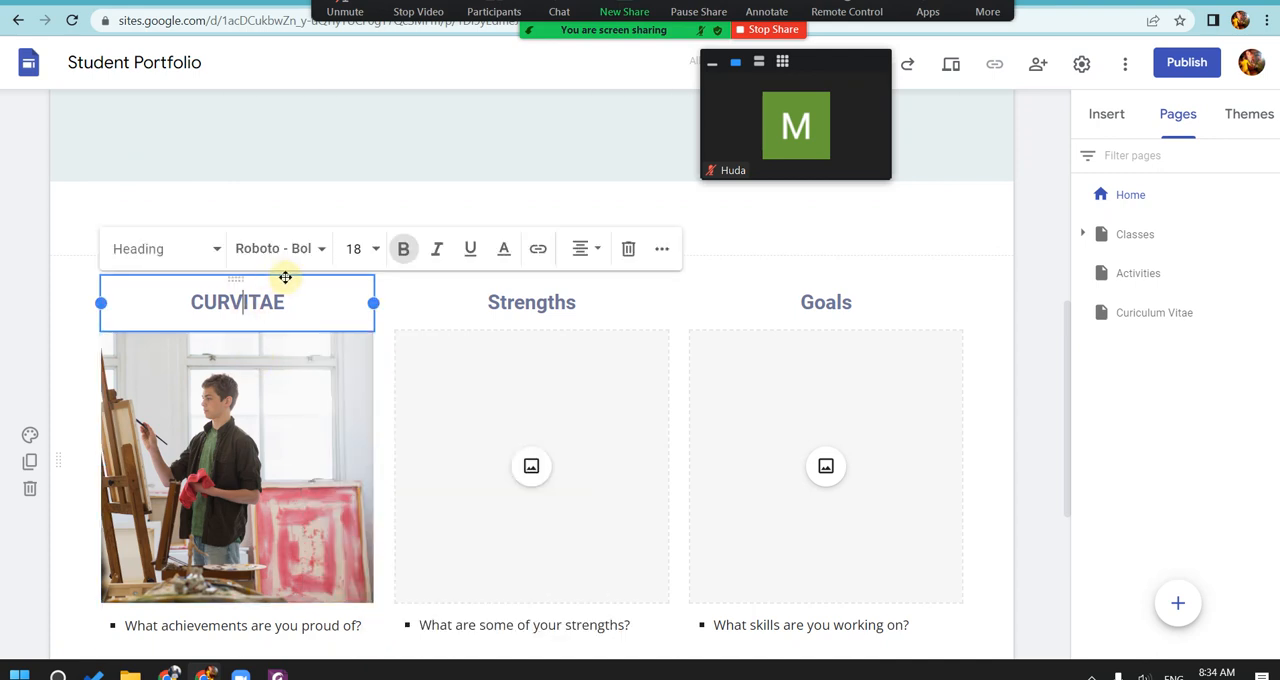
pyautogui.click(546, 254)
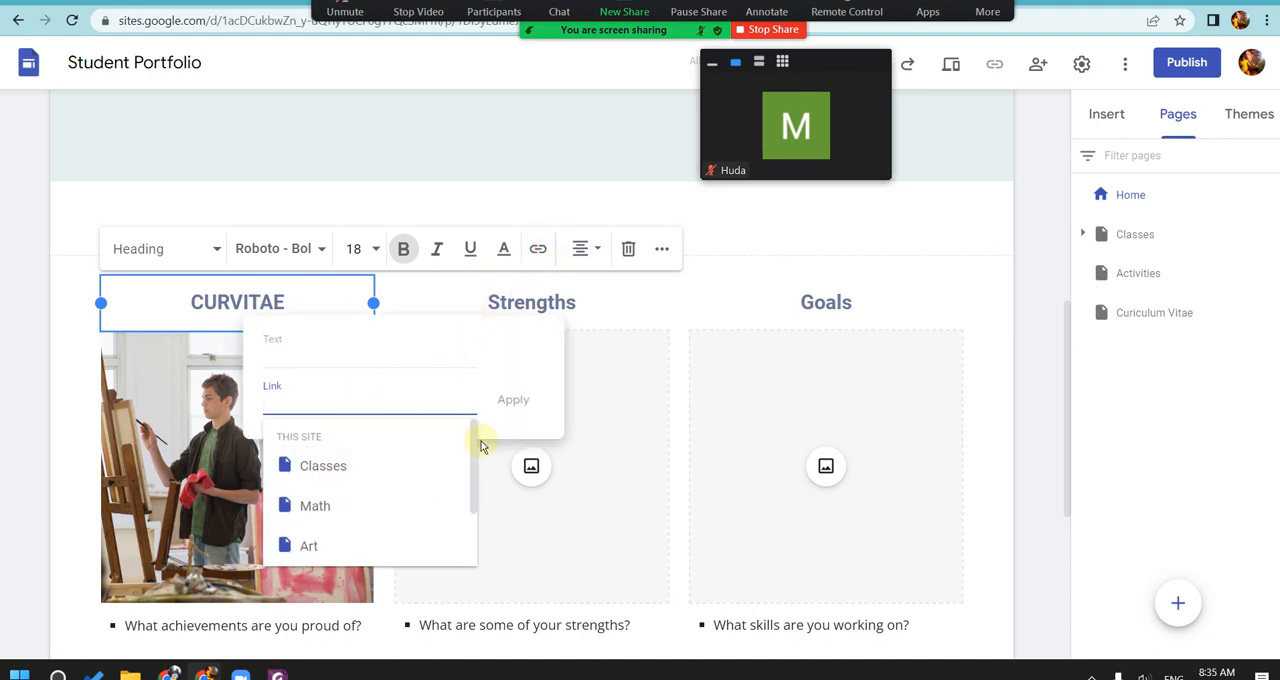
pyautogui.moveTo(473, 447); pyautogui.dragTo(474, 503)
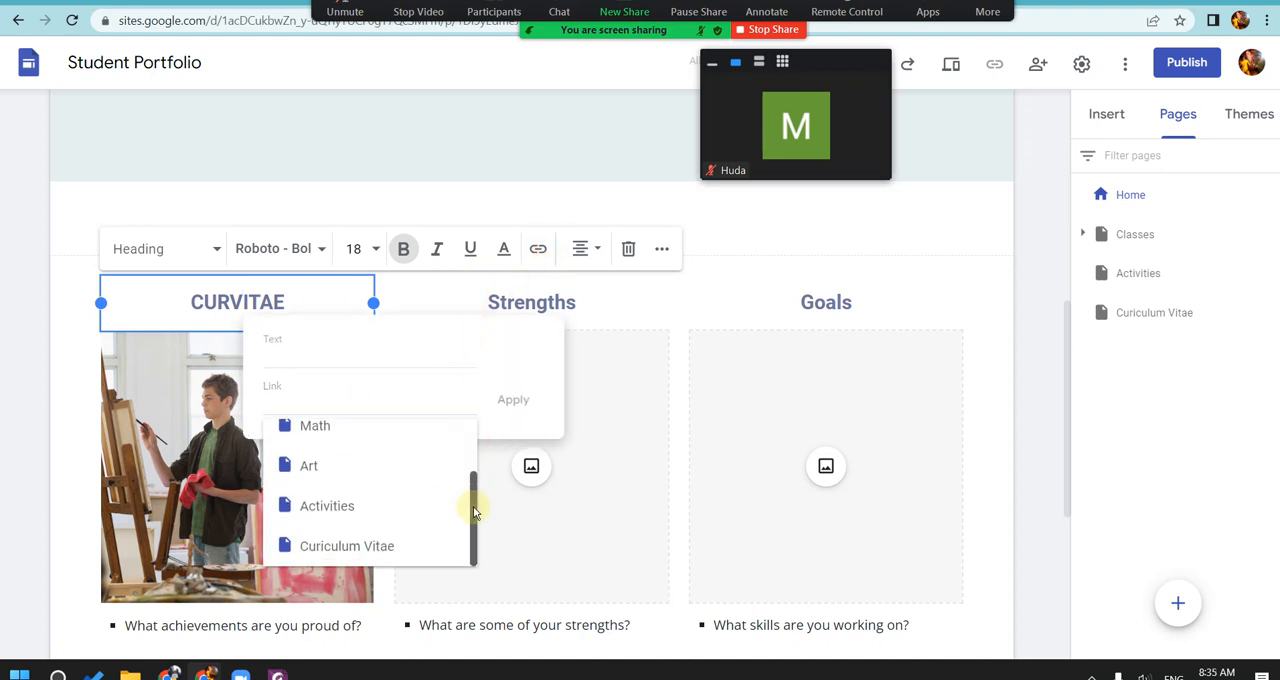
pyautogui.click(365, 545)
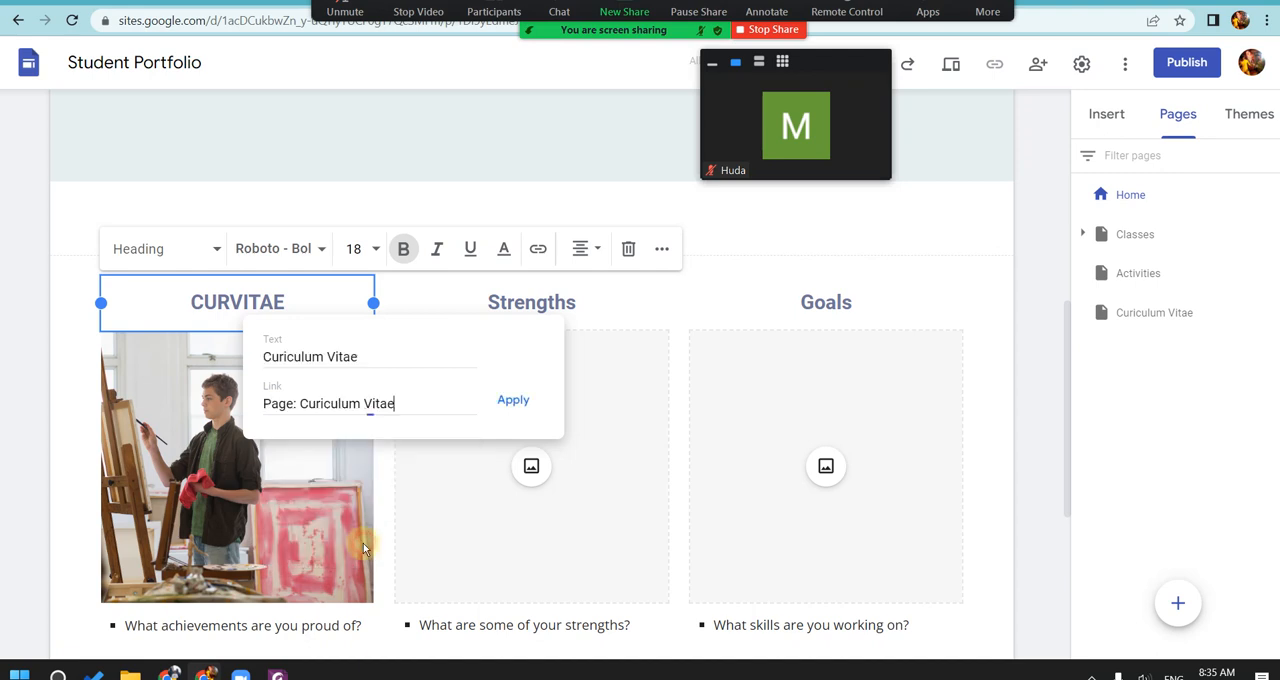
pyautogui.click(511, 402)
pyautogui.click(845, 229)
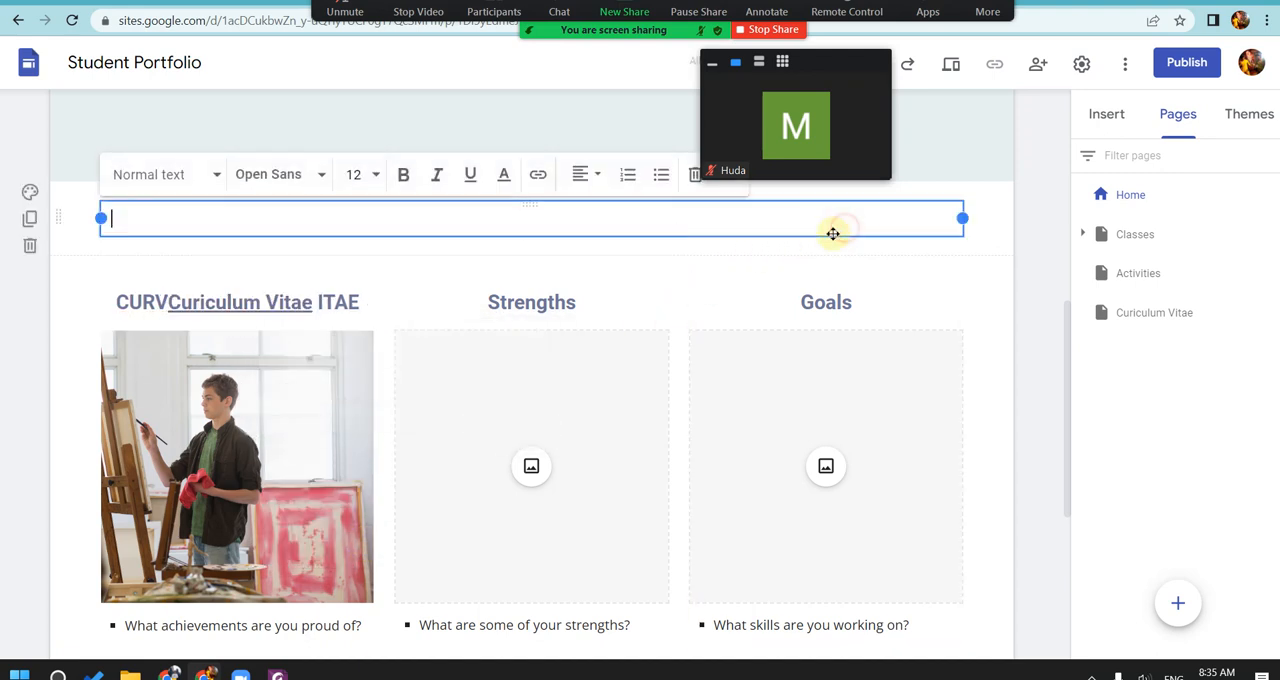
# Step: Check the text and target page of the link in the heading
pyautogui.click(270, 303)
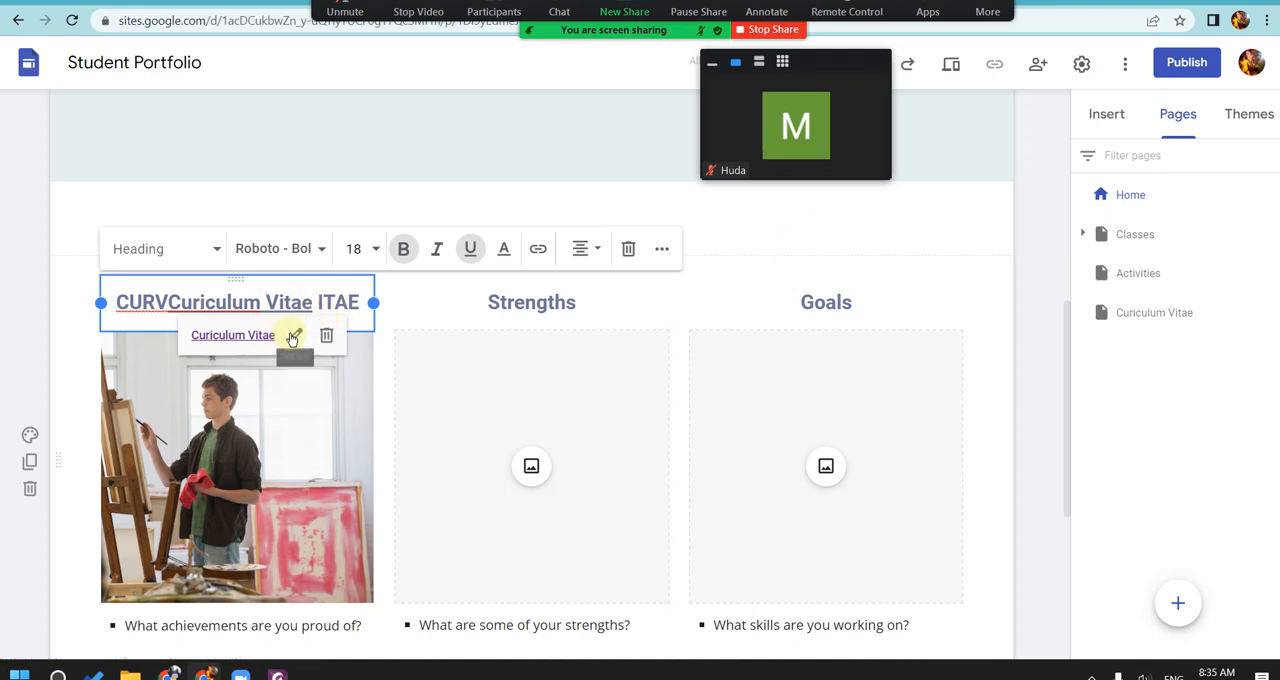
pyautogui.click(294, 335)
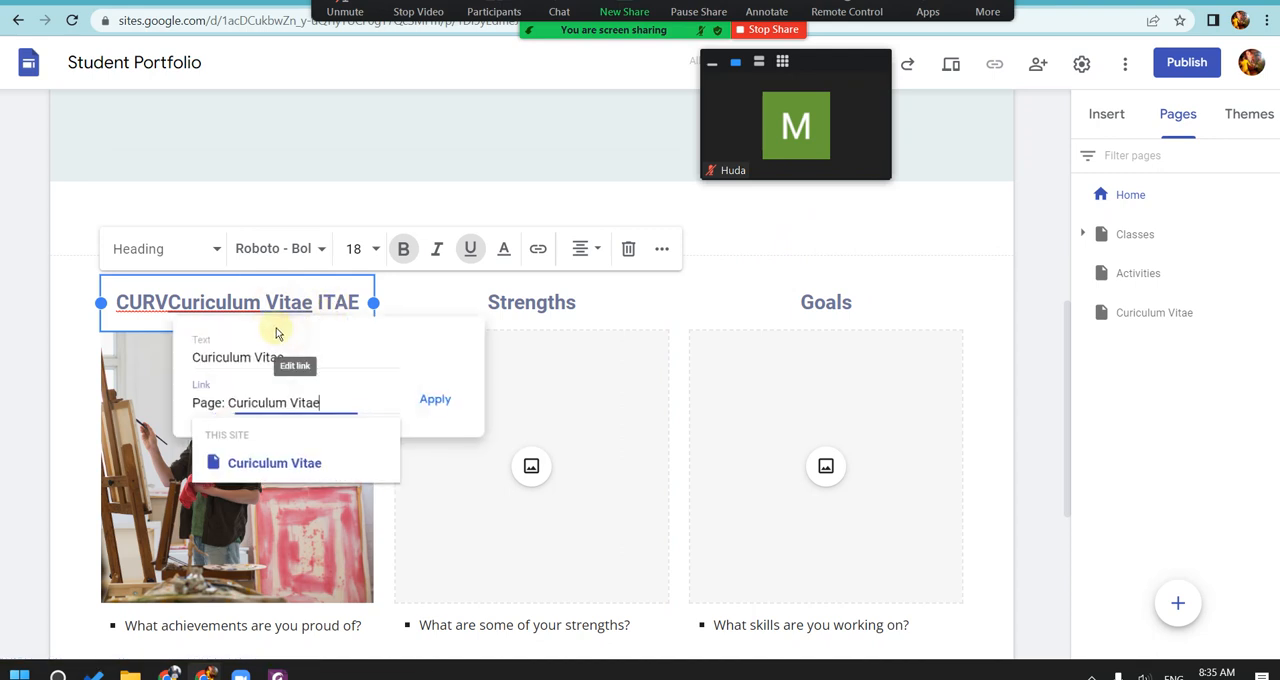
pyautogui.click(432, 399)
# Step: Delete the leftover CURV and ITAE around the link so the heading reads only Curiculum Vitae
pyautogui.moveTo(315, 302); pyautogui.dragTo(164, 302)
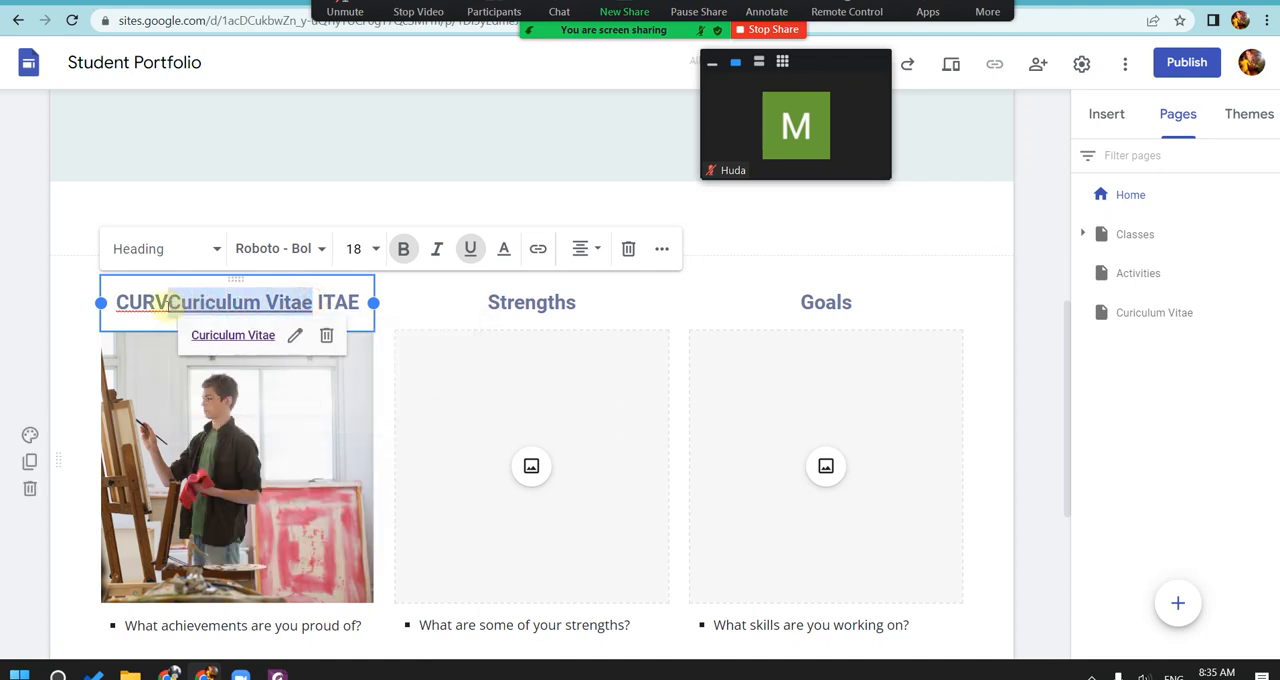
pyautogui.press('Left')
pyautogui.hotkey('ctrl', 'shift', 'Left')
pyautogui.press('BackSpace')
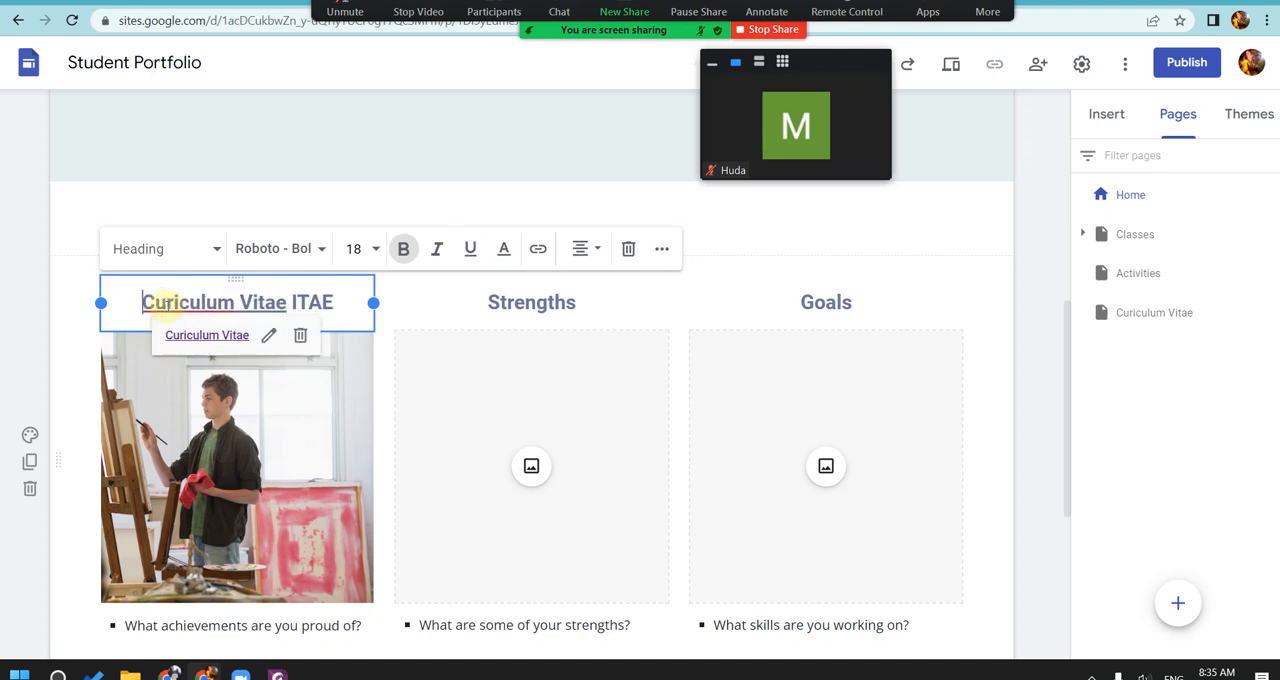
pyautogui.hotkey('ctrl', 'Right')
pyautogui.hotkey('ctrl', 'Right')
pyautogui.hotkey('shift', 'End')
pyautogui.press('BackSpace')
pyautogui.press('BackSpace')
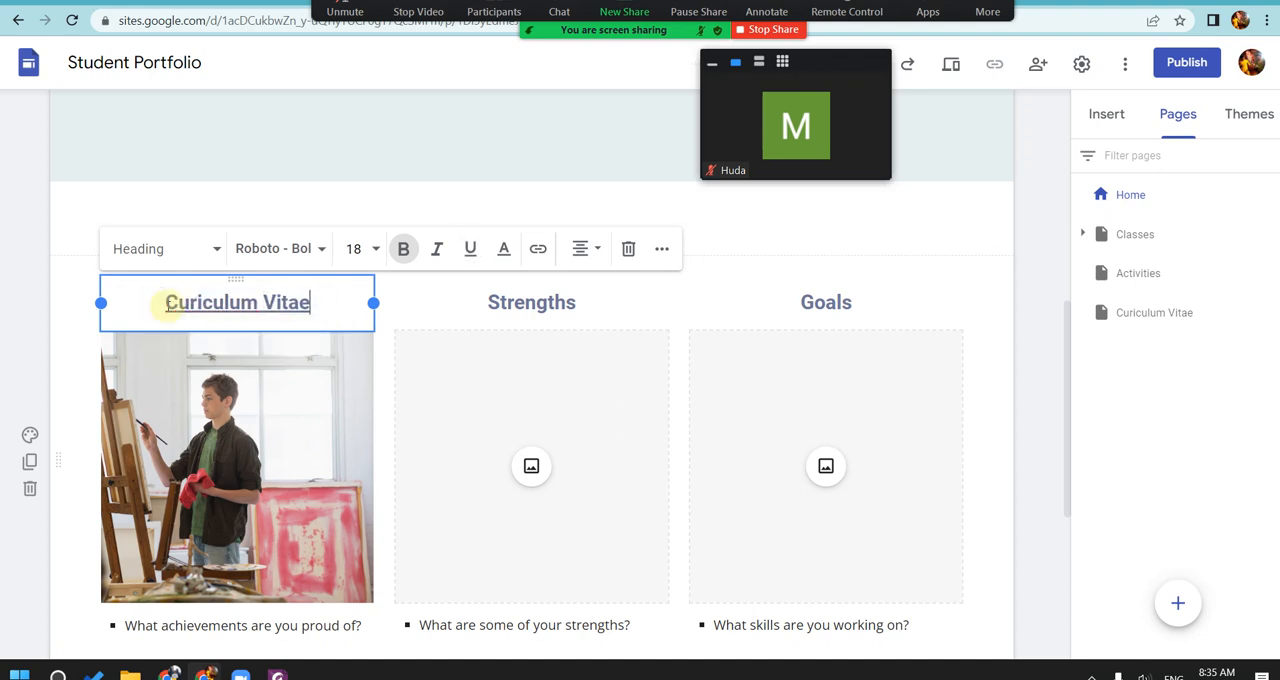
pyautogui.click(443, 311)
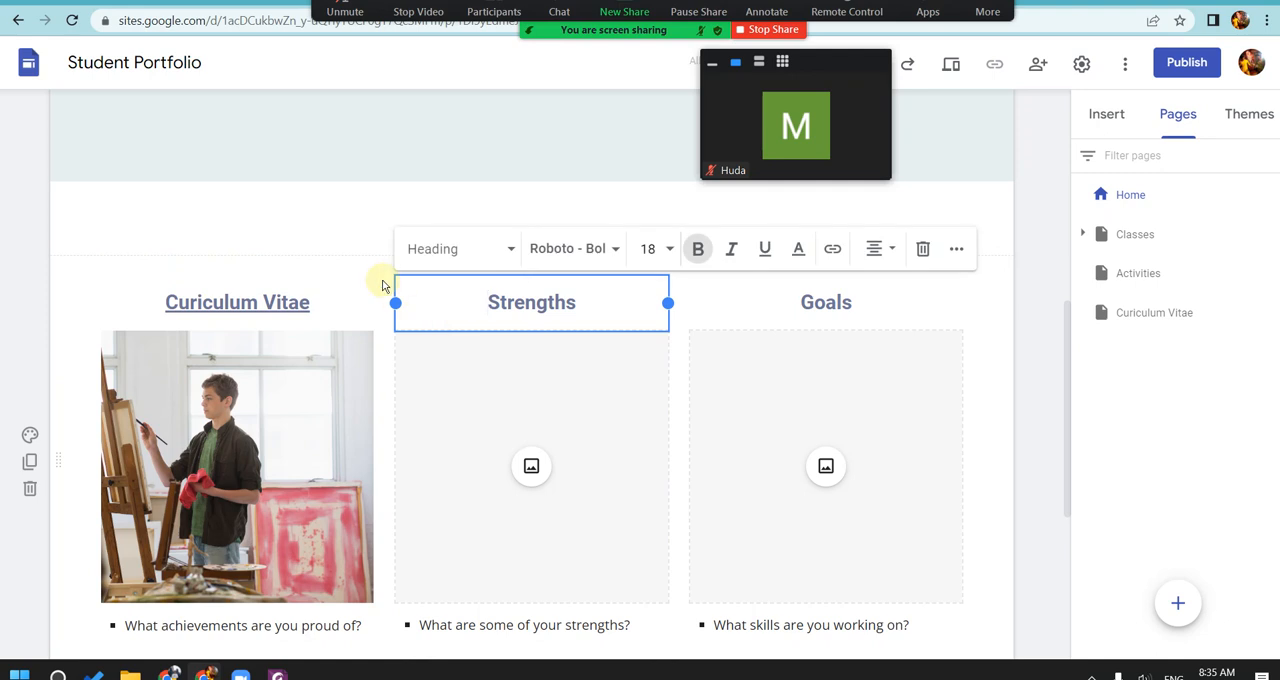
# Step: Preview the site, test the Home page's Curiculum Vitae heading link, and return to the editor
pyautogui.click(950, 64)
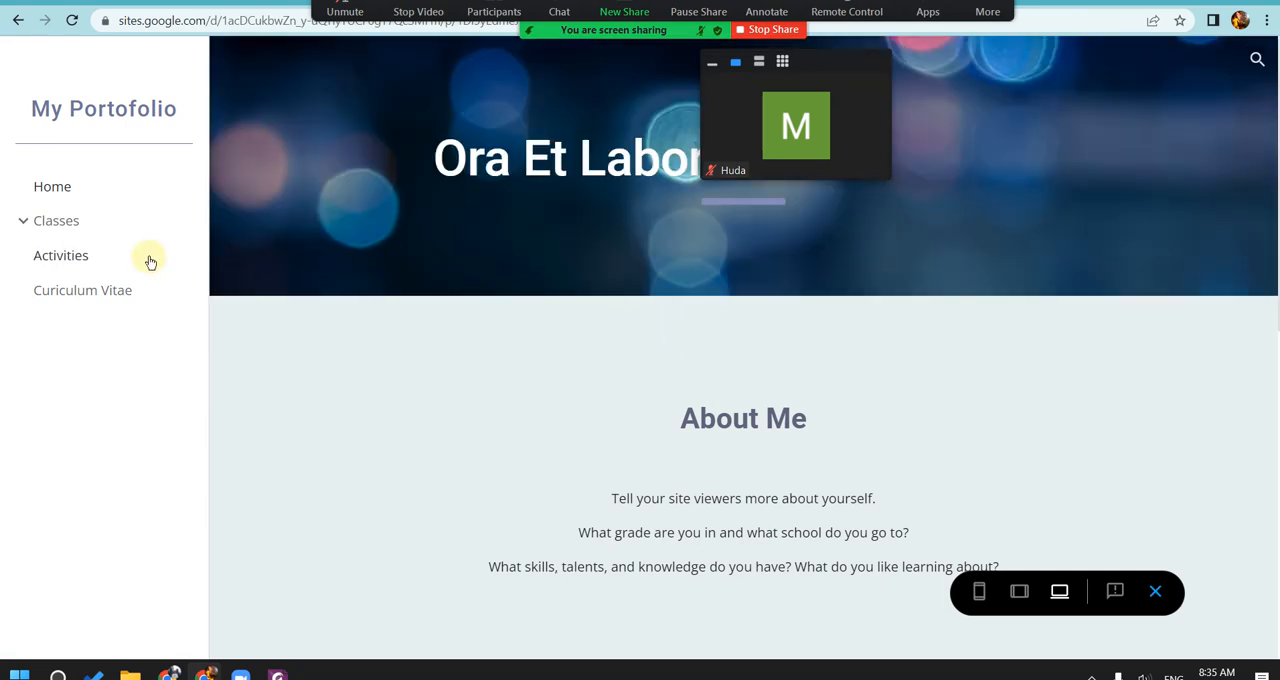
pyautogui.scroll(-5, 590, 384)
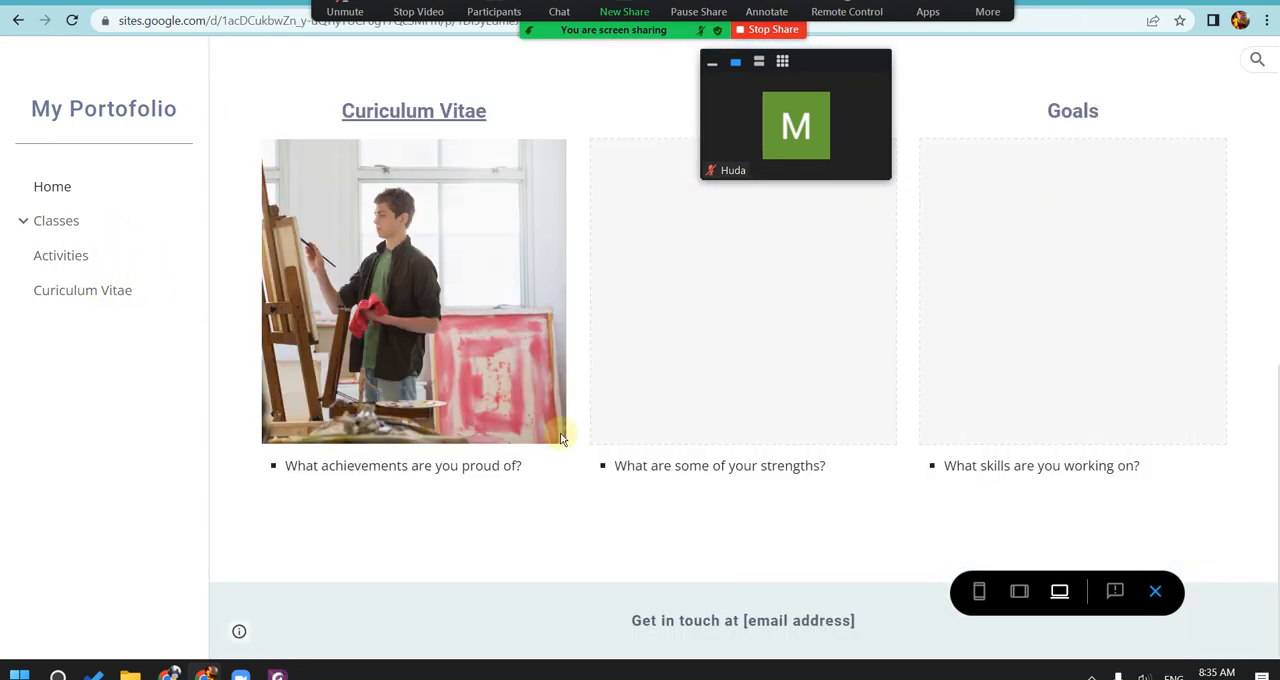
pyautogui.click(400, 116)
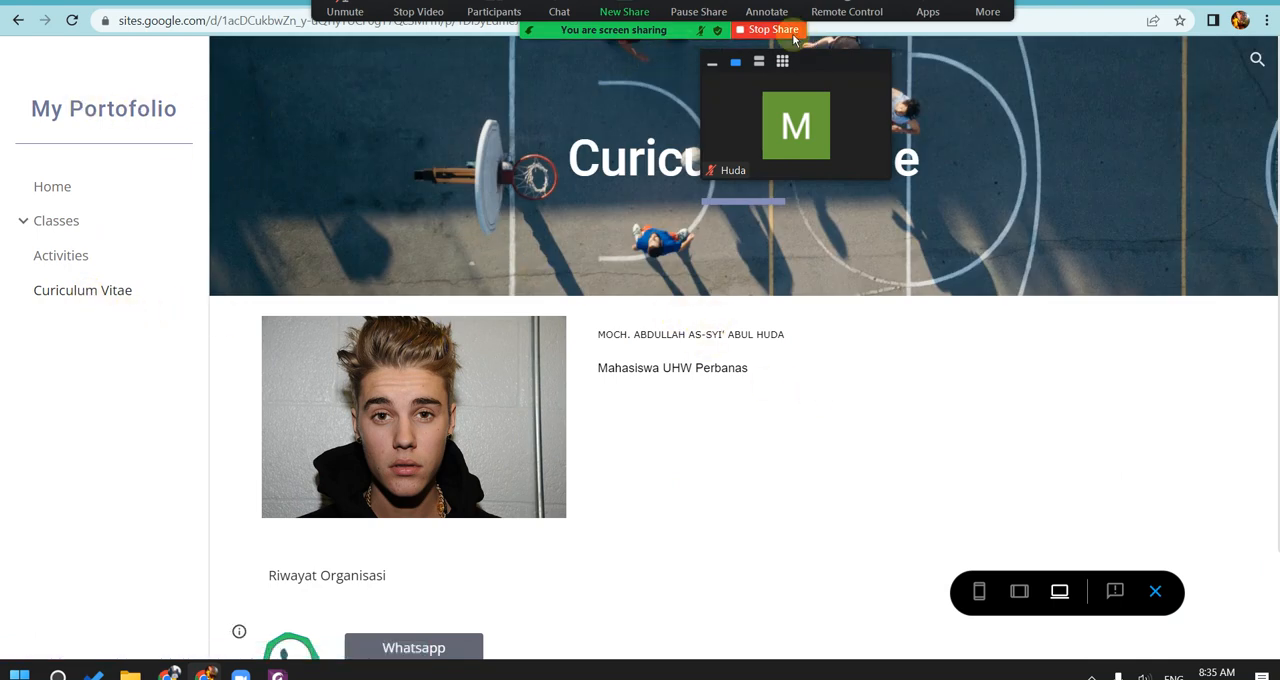
pyautogui.click(18, 22)
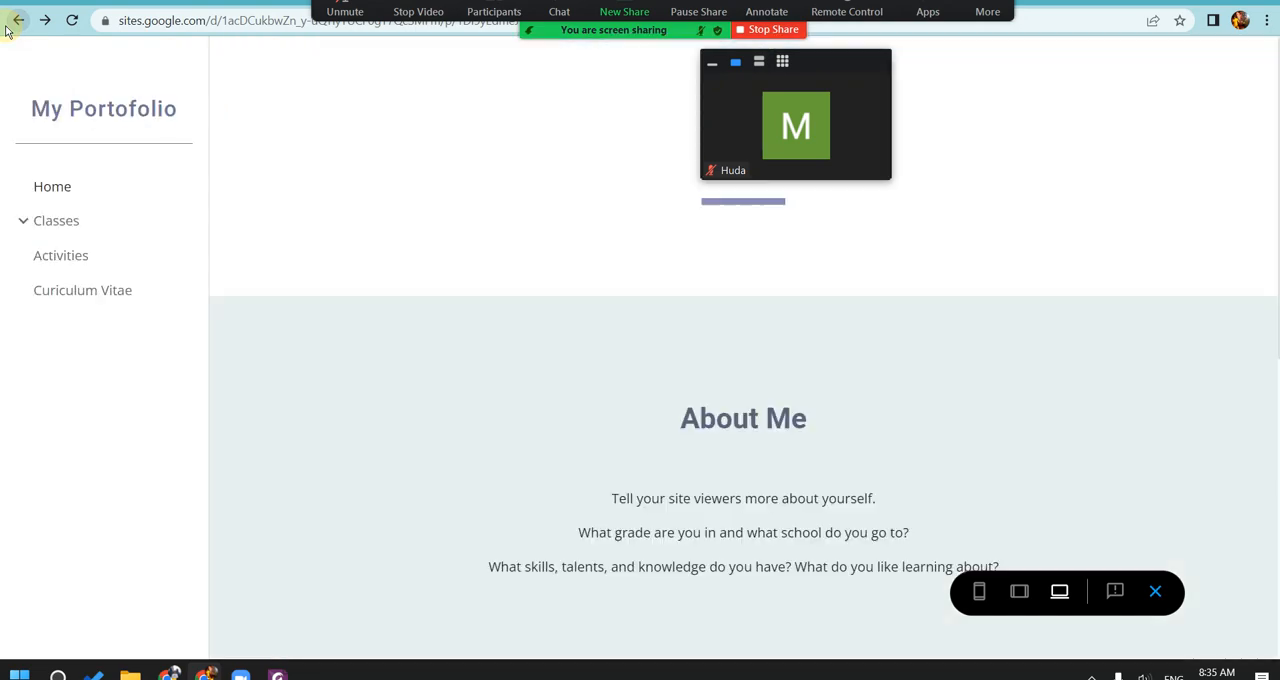
pyautogui.click(20, 22)
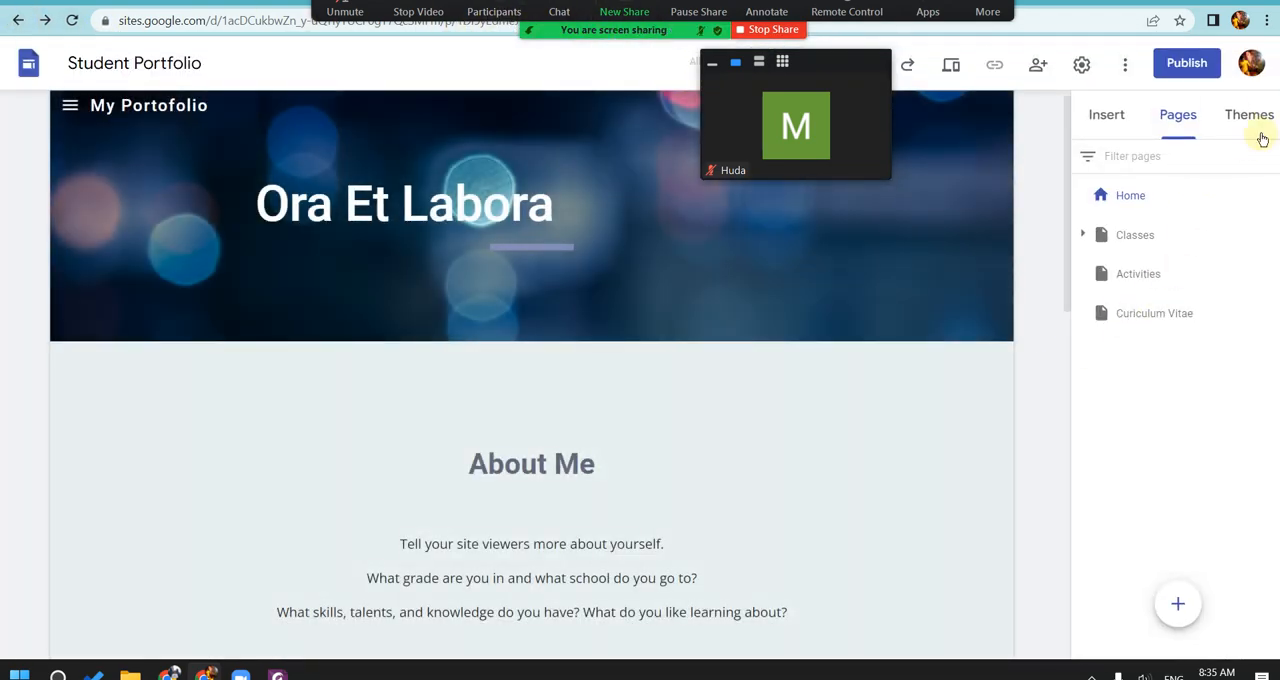
pyautogui.click(1260, 138)
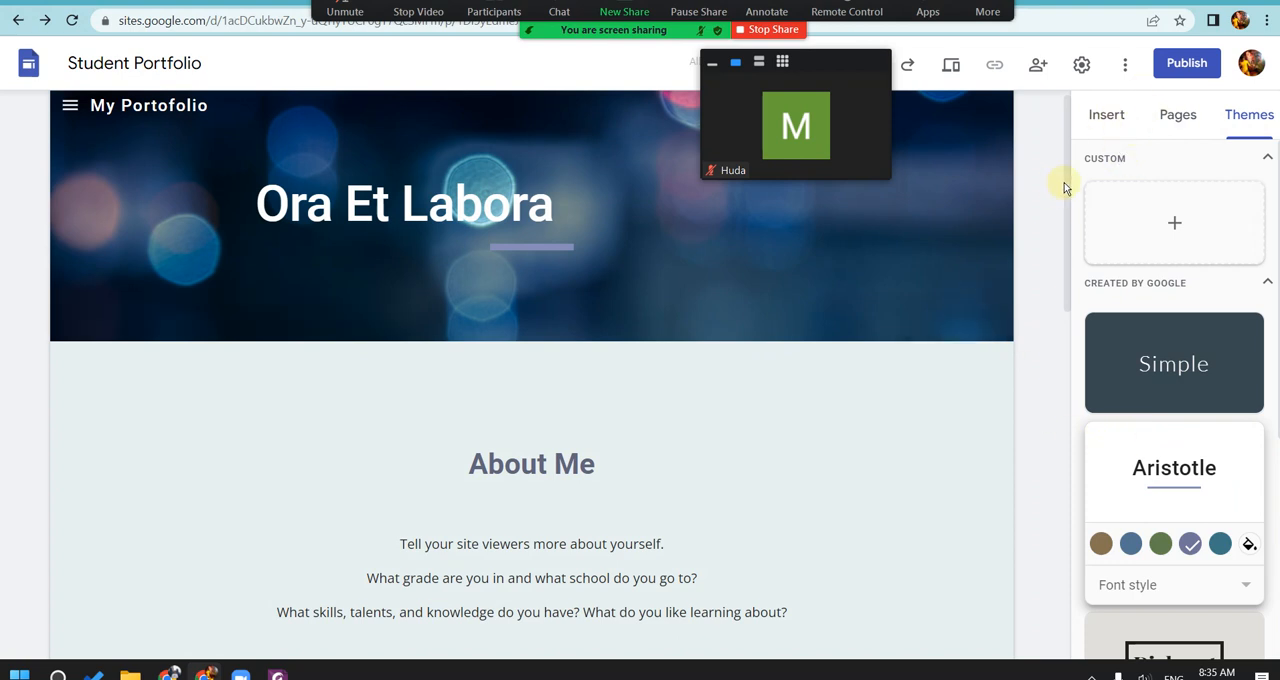
pyautogui.click(1108, 118)
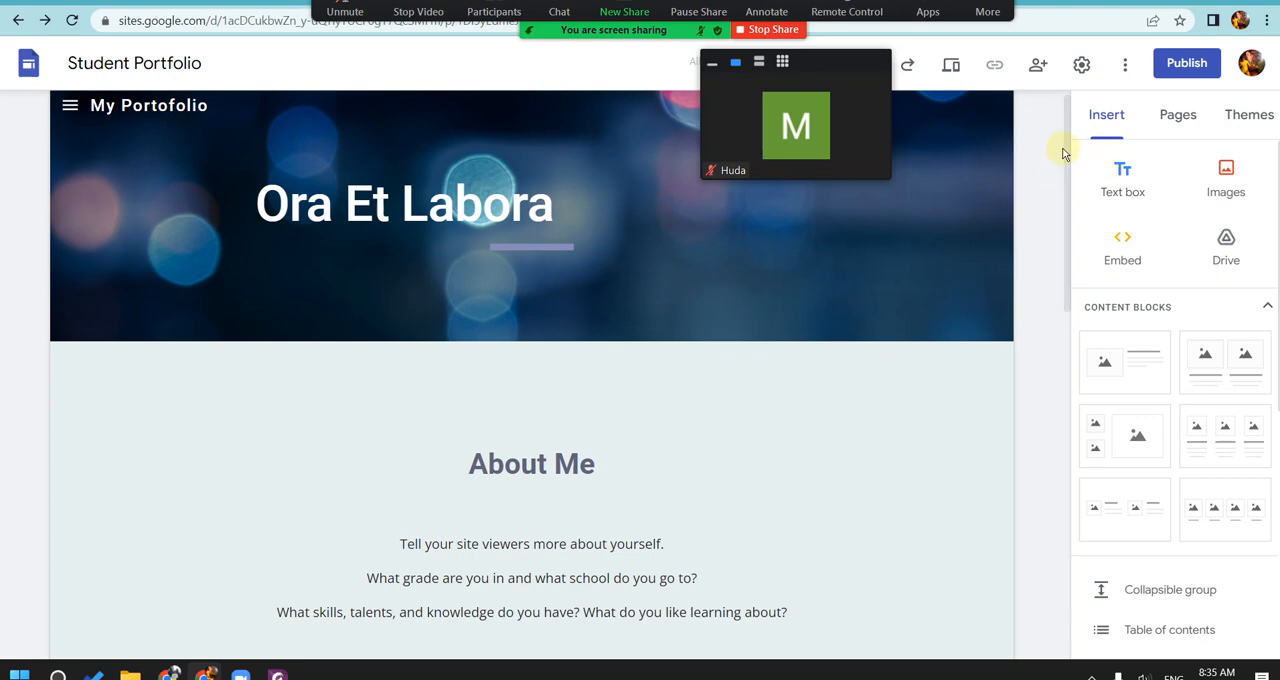
pyautogui.moveTo(1066, 150); pyautogui.dragTo(945, 120)
# Step: Show all participants in the video grid and check the meeting chat
pyautogui.click(782, 62)
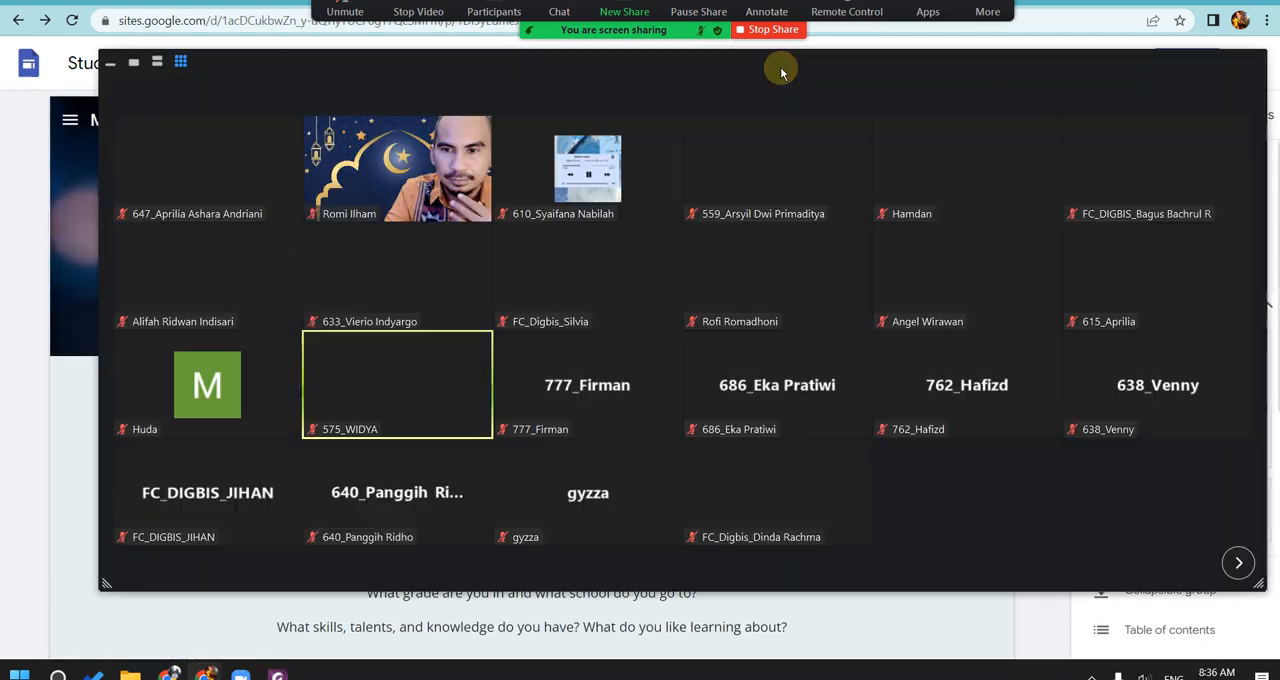
pyautogui.click(559, 8)
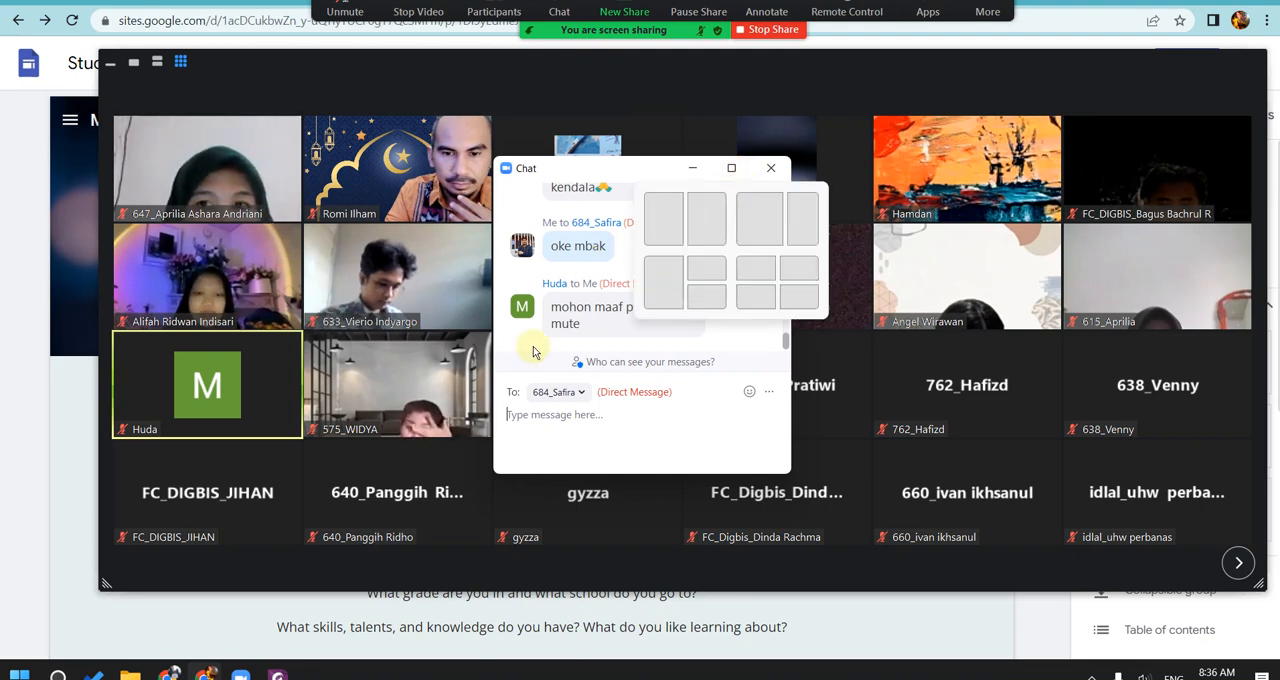
pyautogui.click(770, 168)
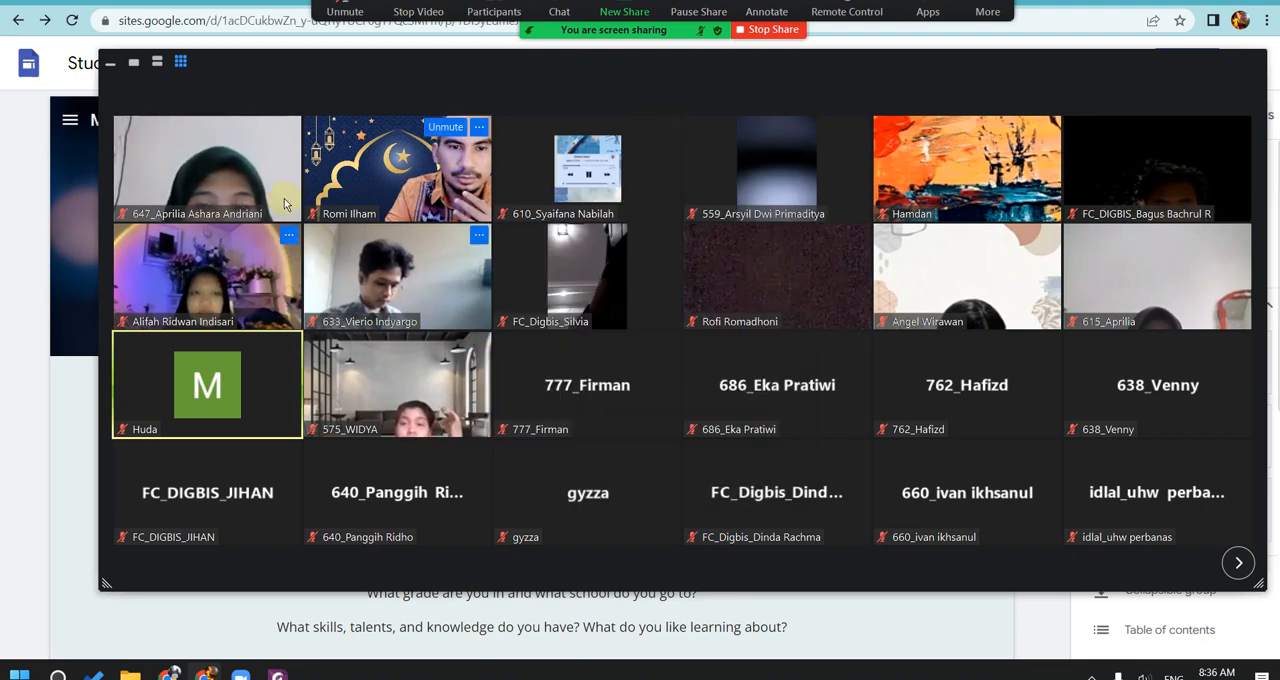
# Step: Unmute the microphone and minimize the participant video panel
pyautogui.click(345, 11)
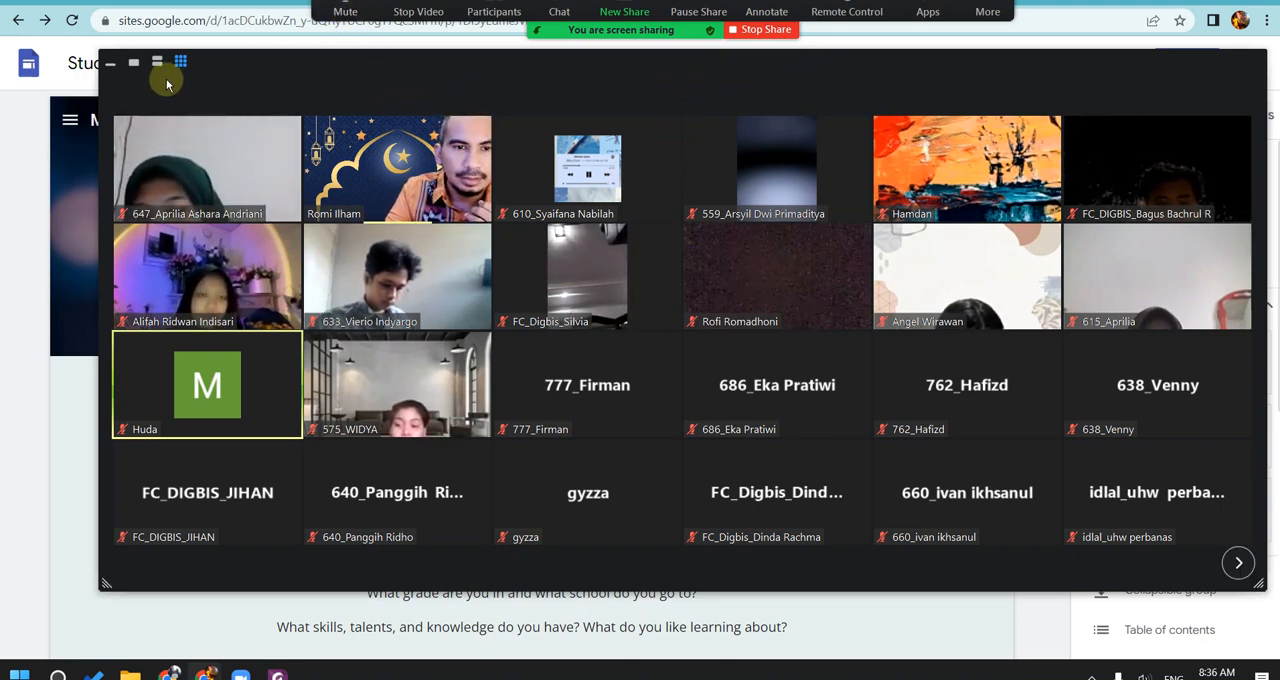
pyautogui.click(116, 63)
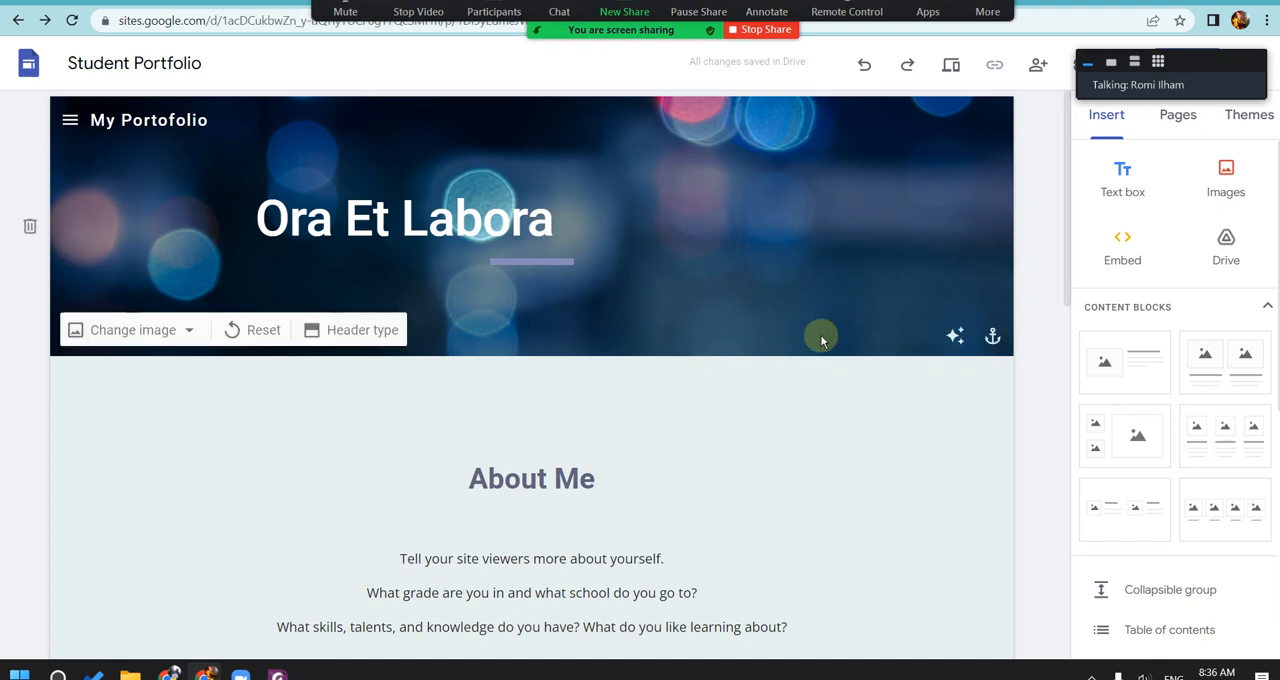
# Step: Review the Home page from its header down to the Curiculum Vitae, Strengths and Goals columns and back
pyautogui.moveTo(1067, 136); pyautogui.dragTo(1058, 119)
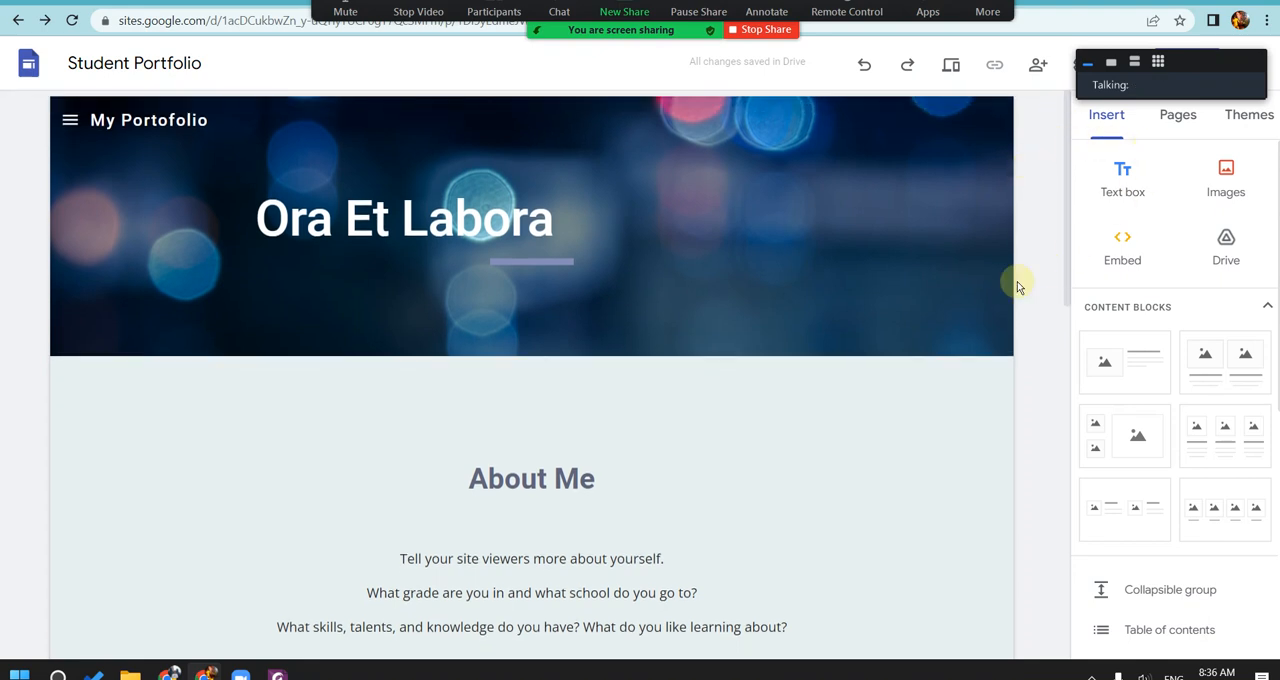
pyautogui.moveTo(1067, 168); pyautogui.dragTo(1068, 175)
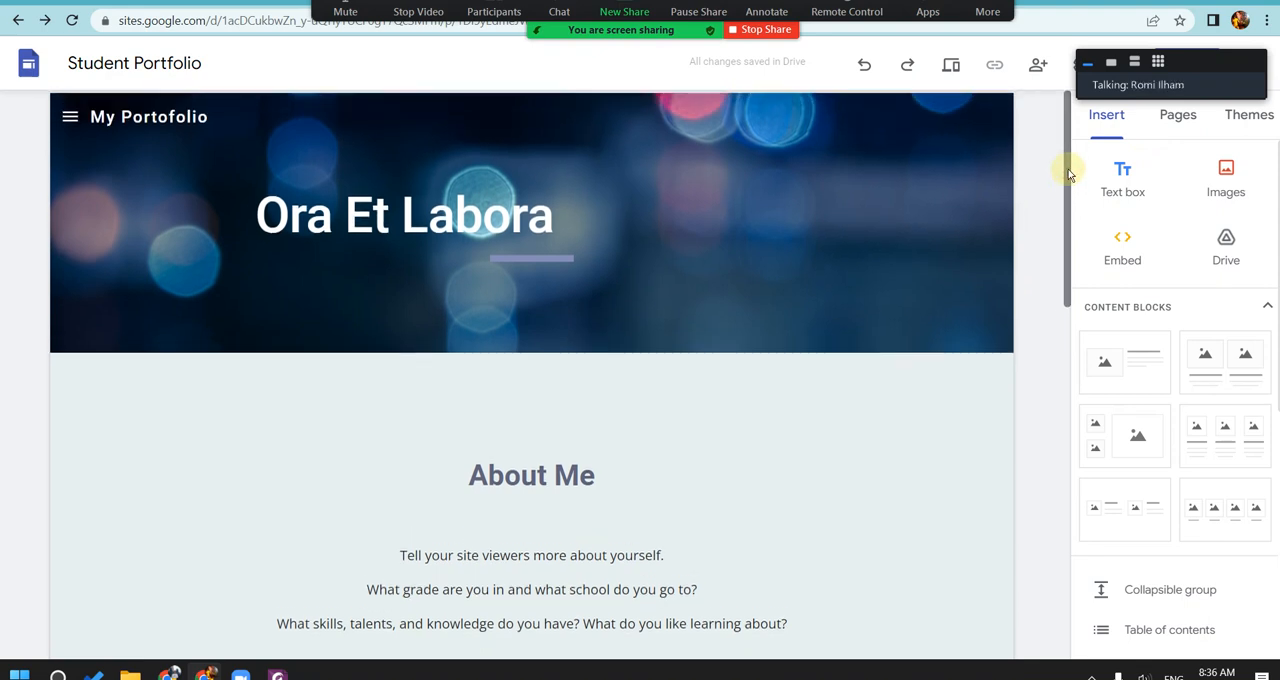
pyautogui.moveTo(1066, 171); pyautogui.dragTo(1053, 479)
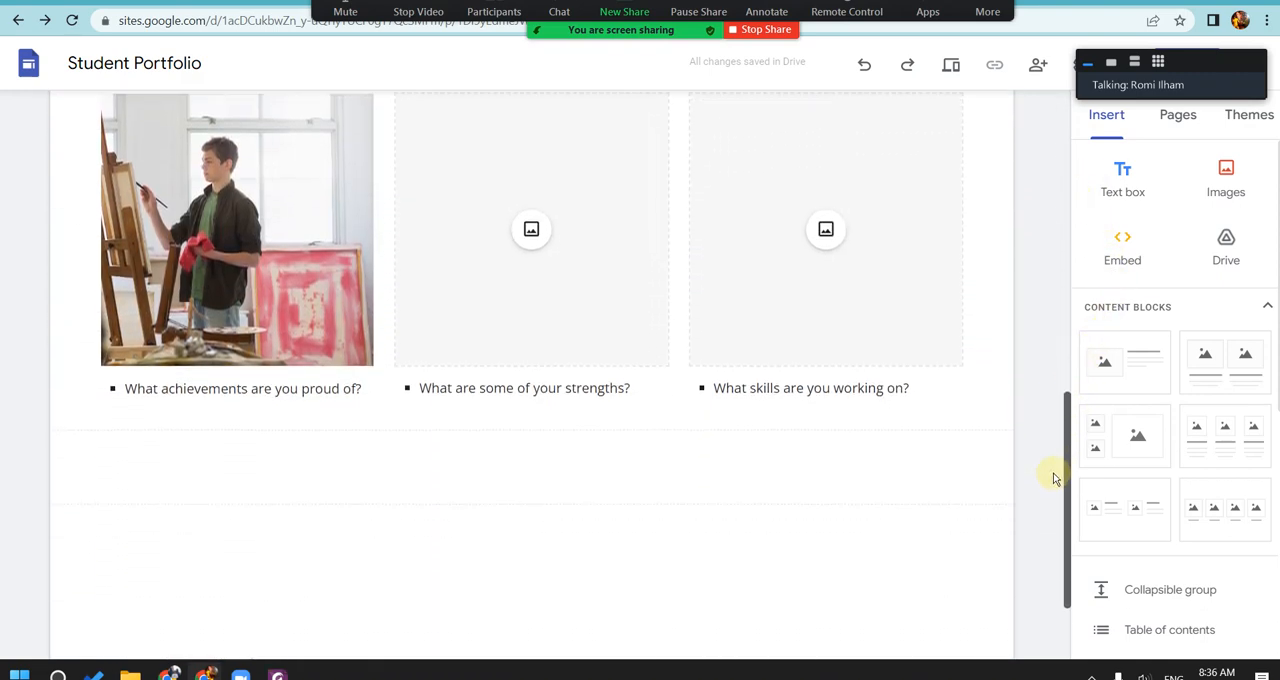
pyautogui.scroll(3, 214, 300)
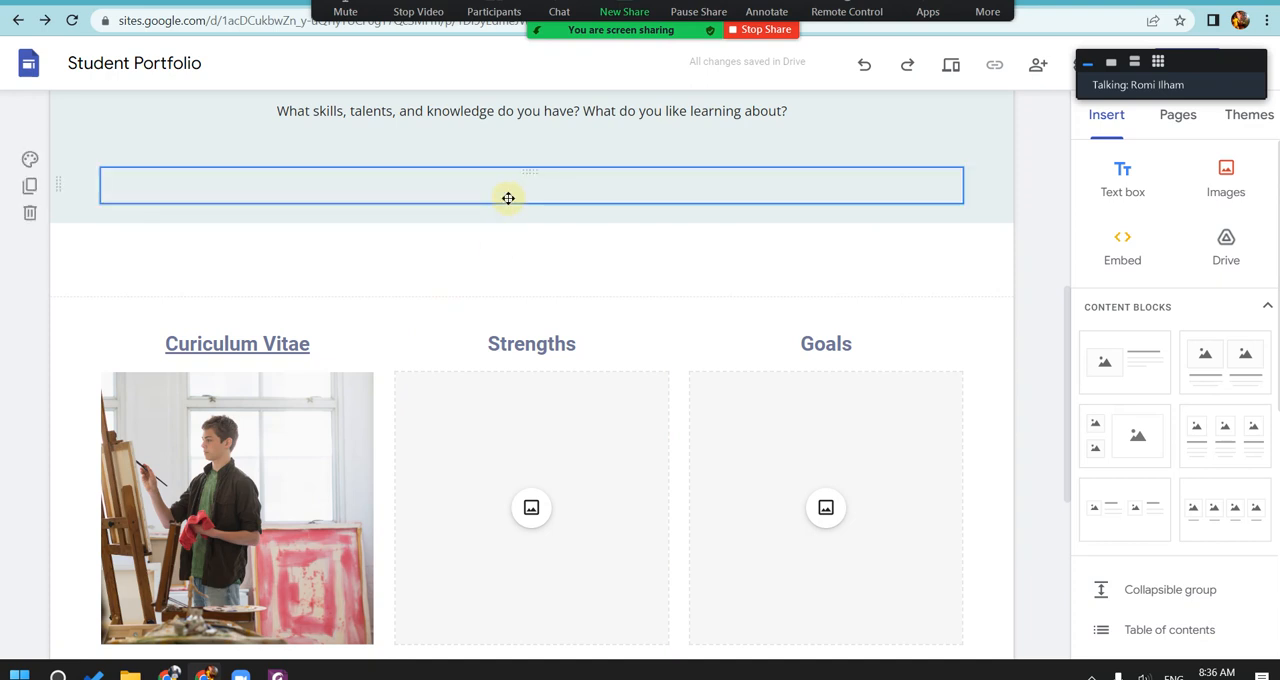
pyautogui.scroll(-3, 700, 300)
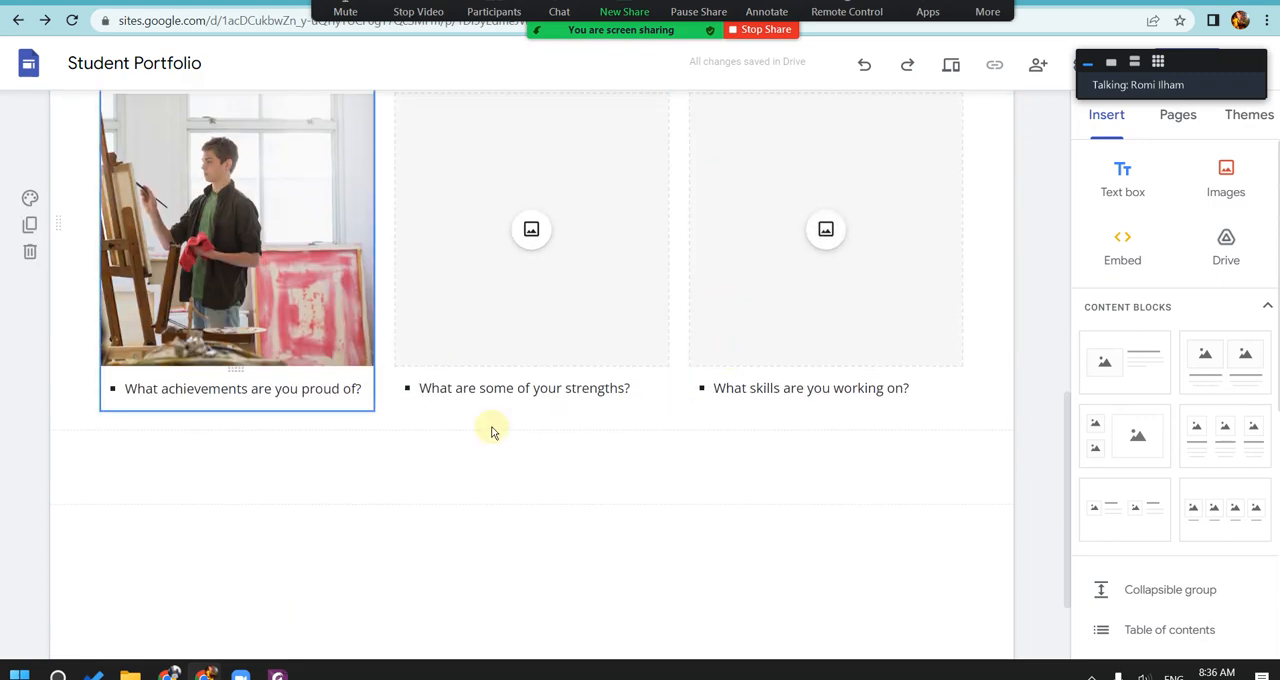
pyautogui.scroll(5, 491, 429)
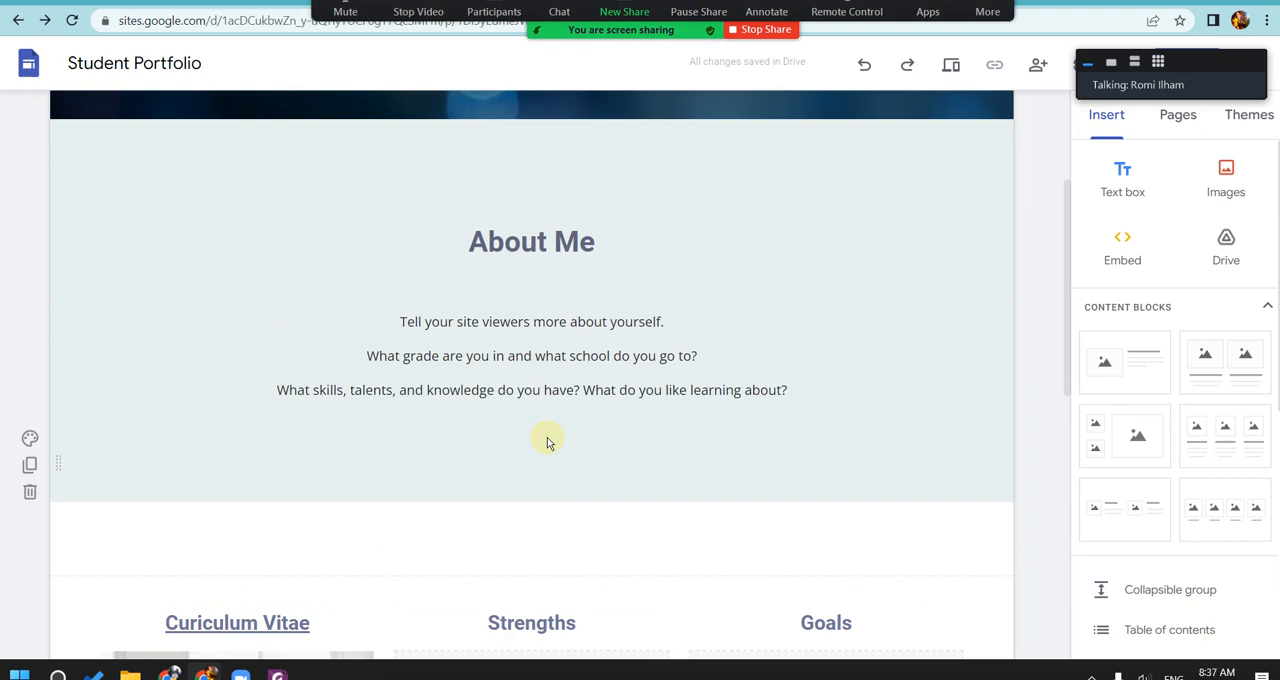
pyautogui.scroll(3, 586, 455)
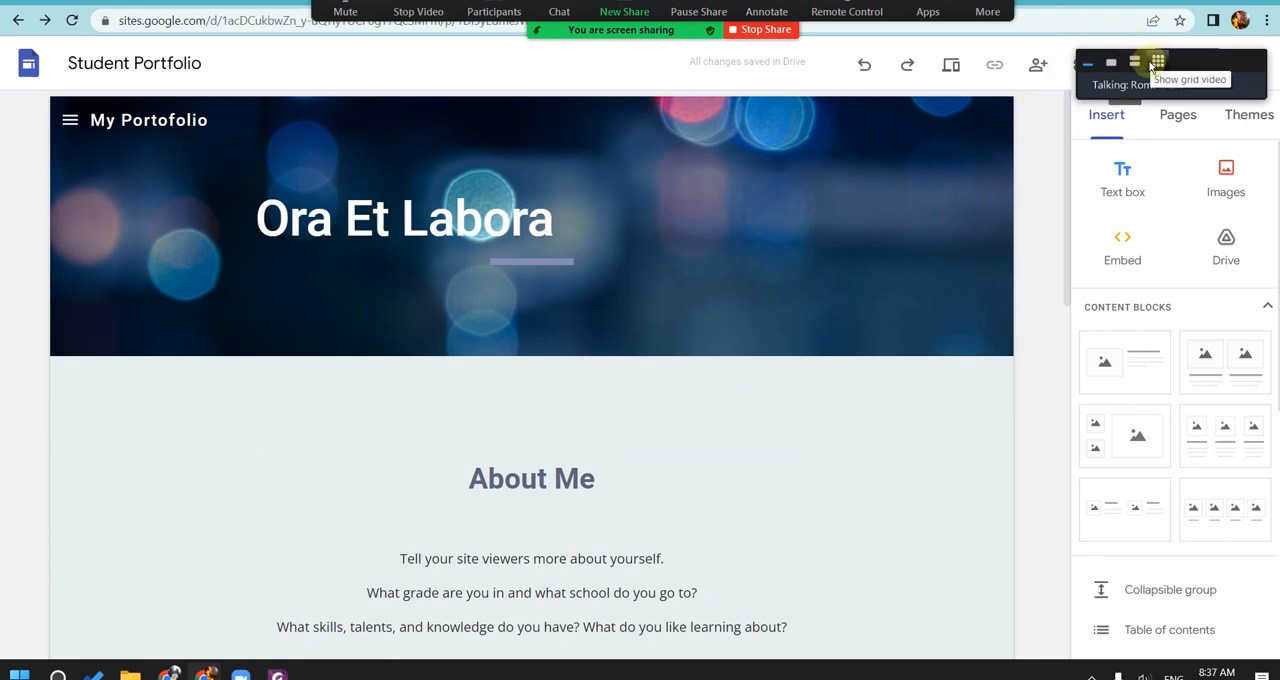
# Step: Set the site's navigation mode to Top, moving the meeting's video panel out of the way first
pyautogui.moveTo(1120, 57); pyautogui.dragTo(180, 26)
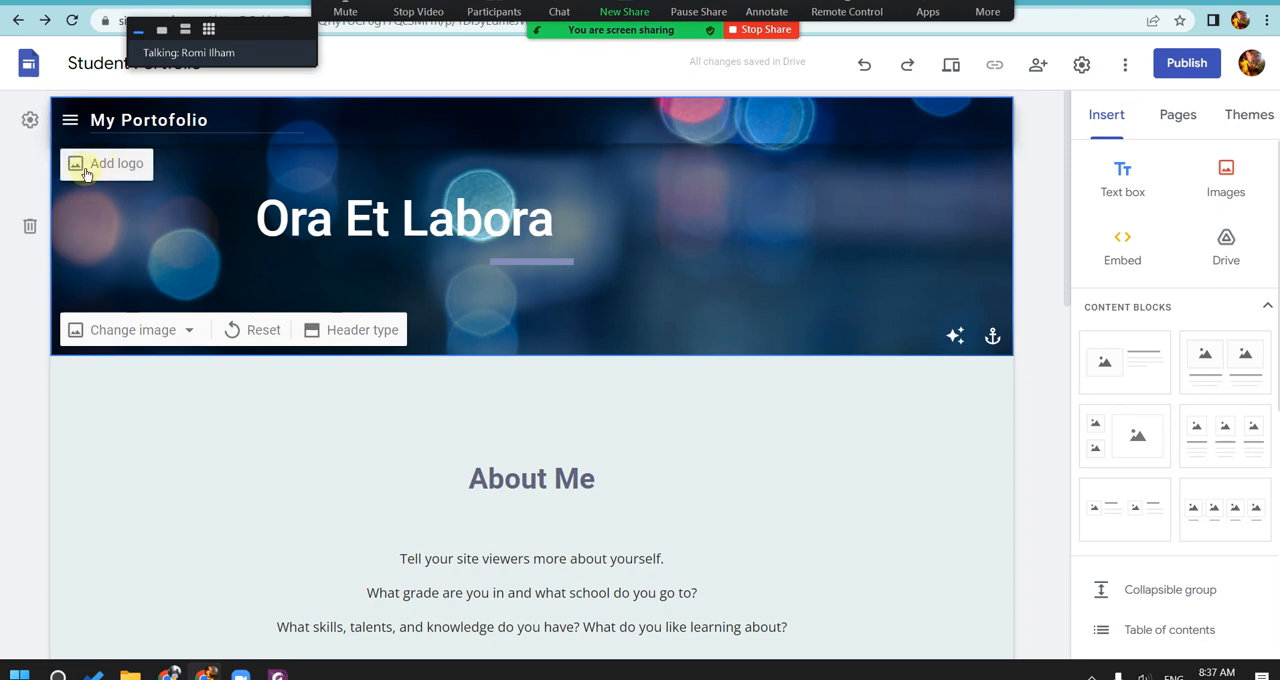
pyautogui.click(33, 122)
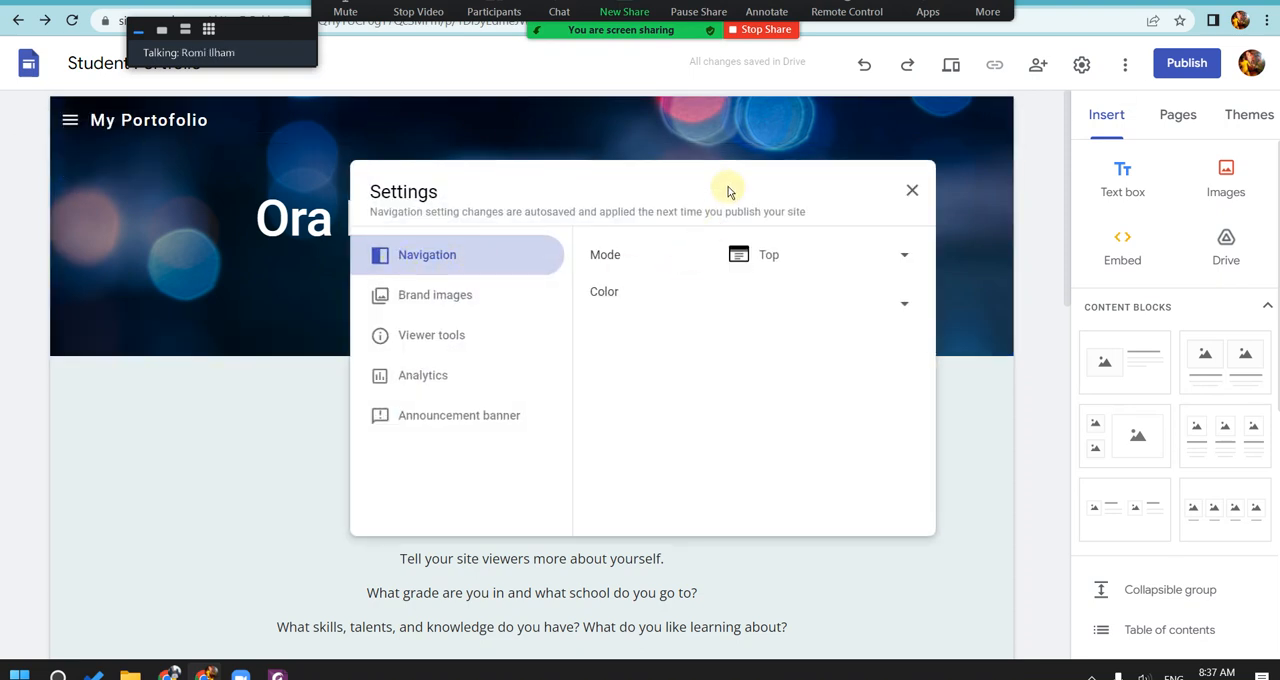
pyautogui.moveTo(728, 189); pyautogui.dragTo(659, 196)
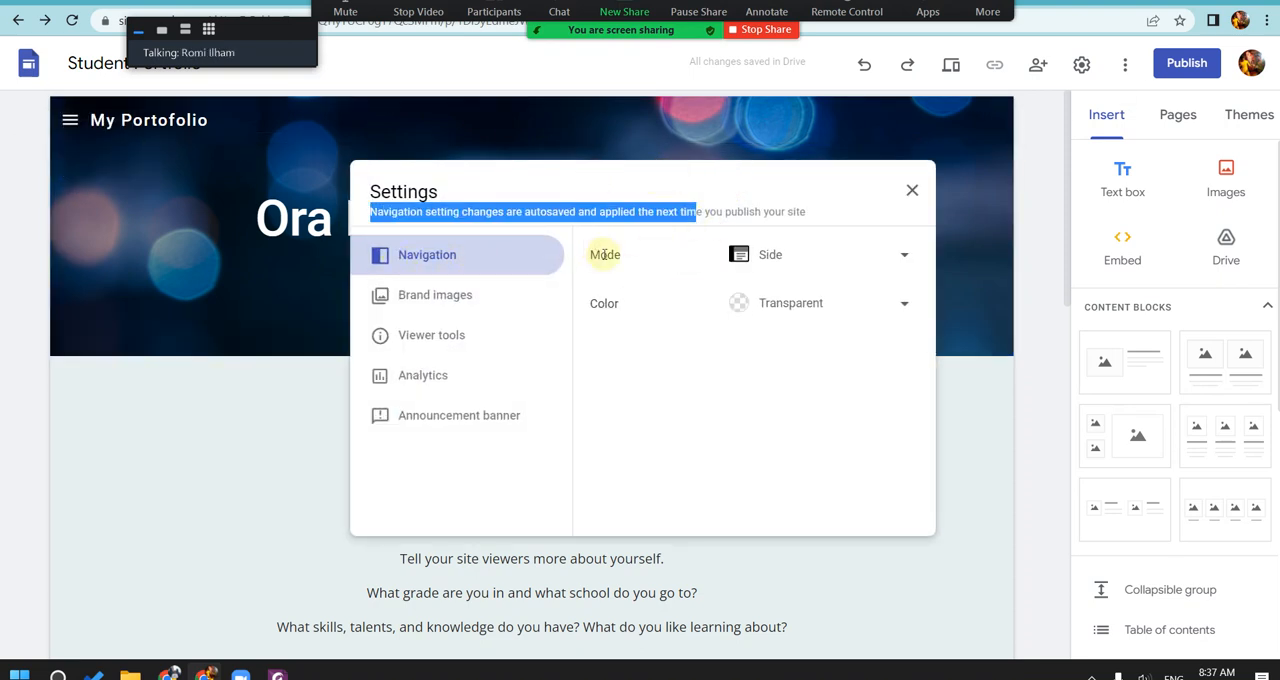
pyautogui.click(766, 256)
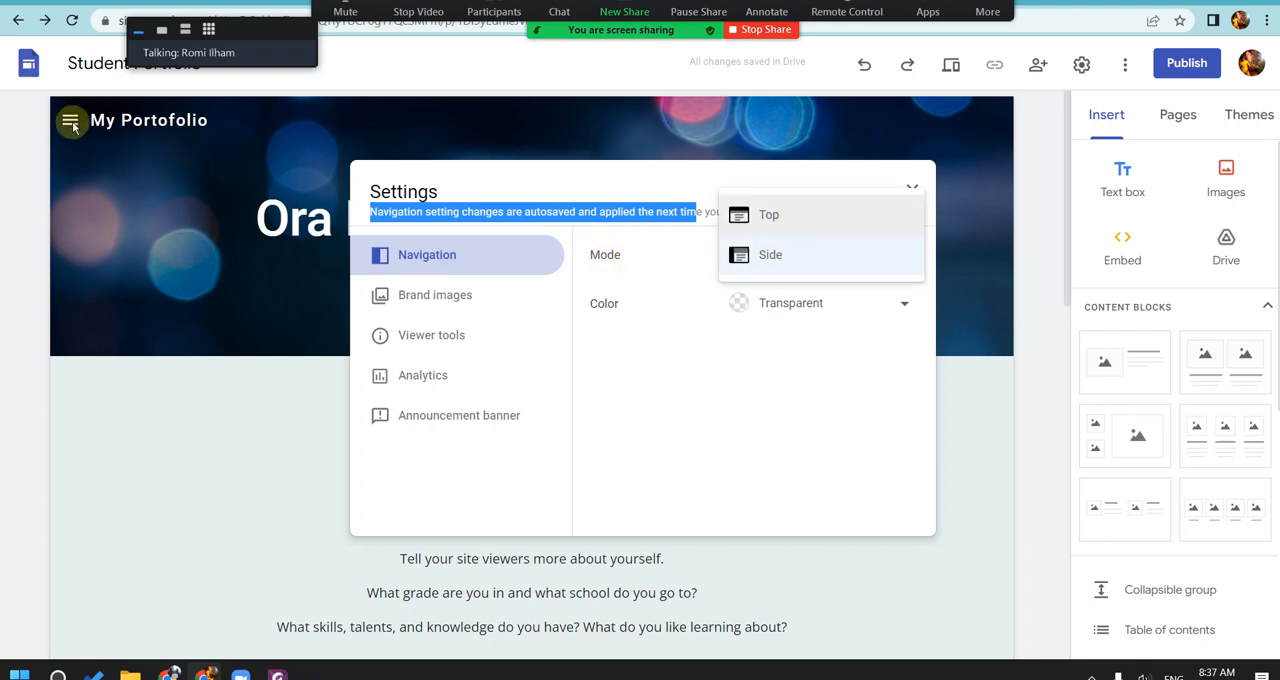
pyautogui.click(784, 256)
pyautogui.click(786, 260)
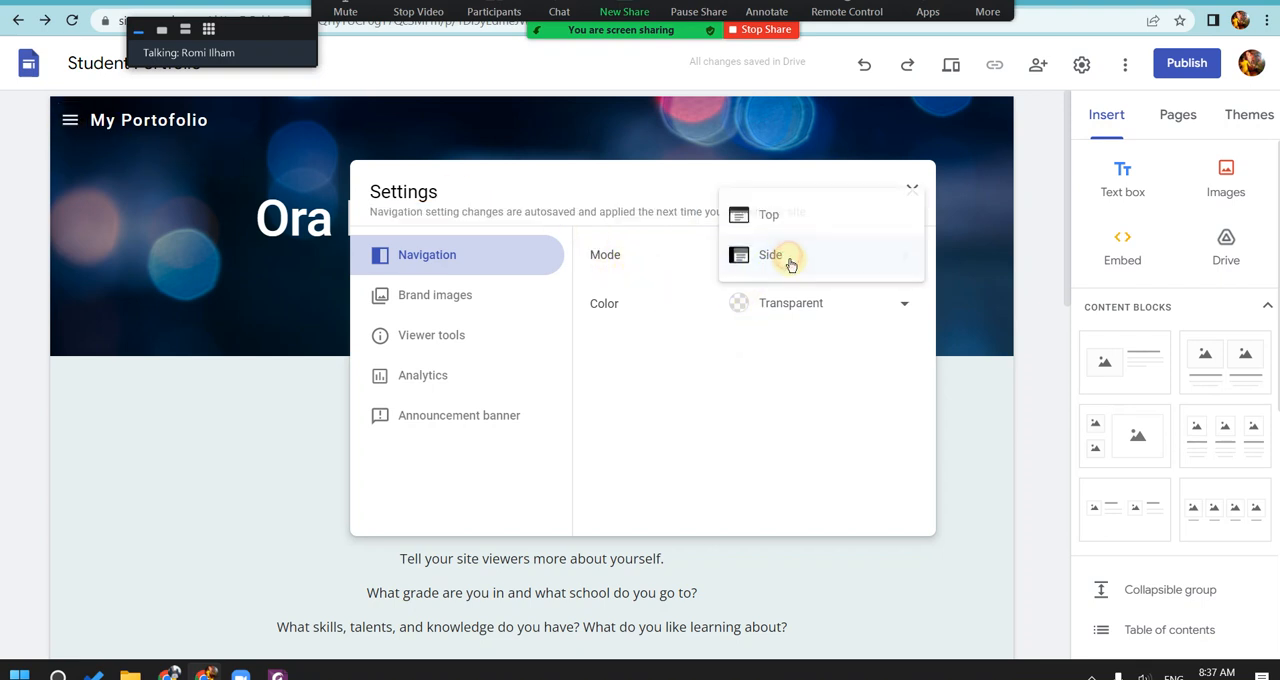
pyautogui.click(786, 222)
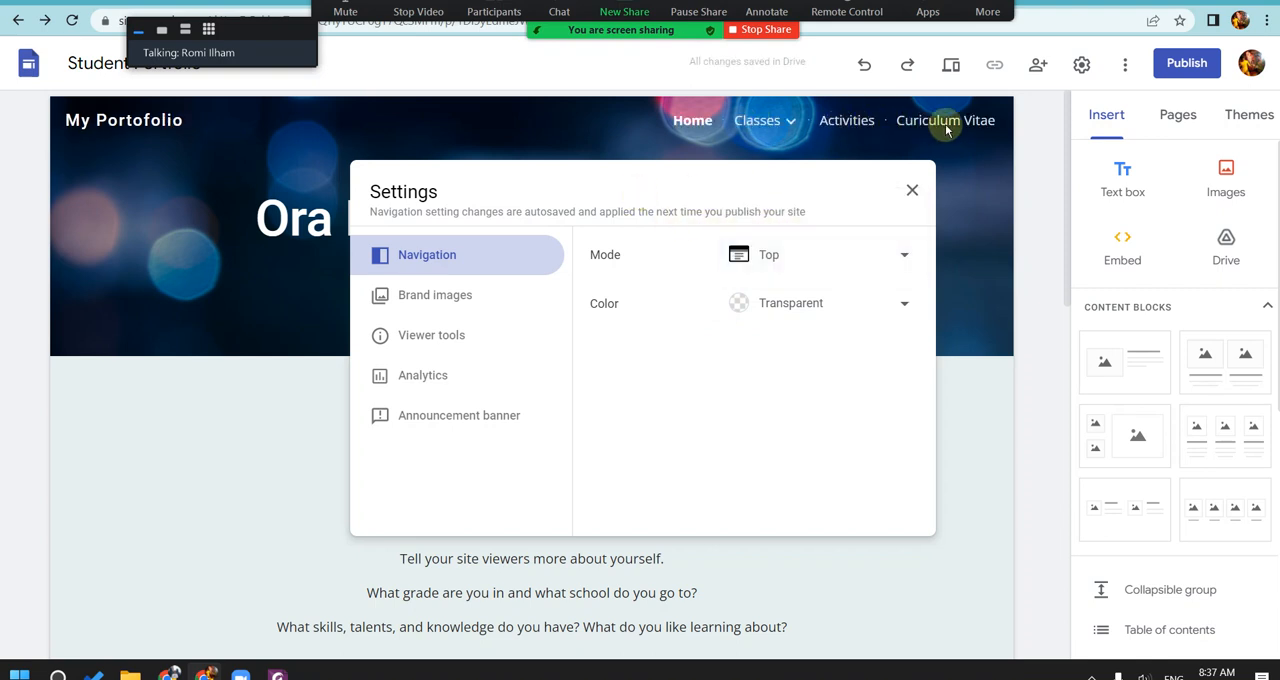
# Step: Review the site's brand images, viewer tools, analytics and announcement banner settings
pyautogui.click(485, 295)
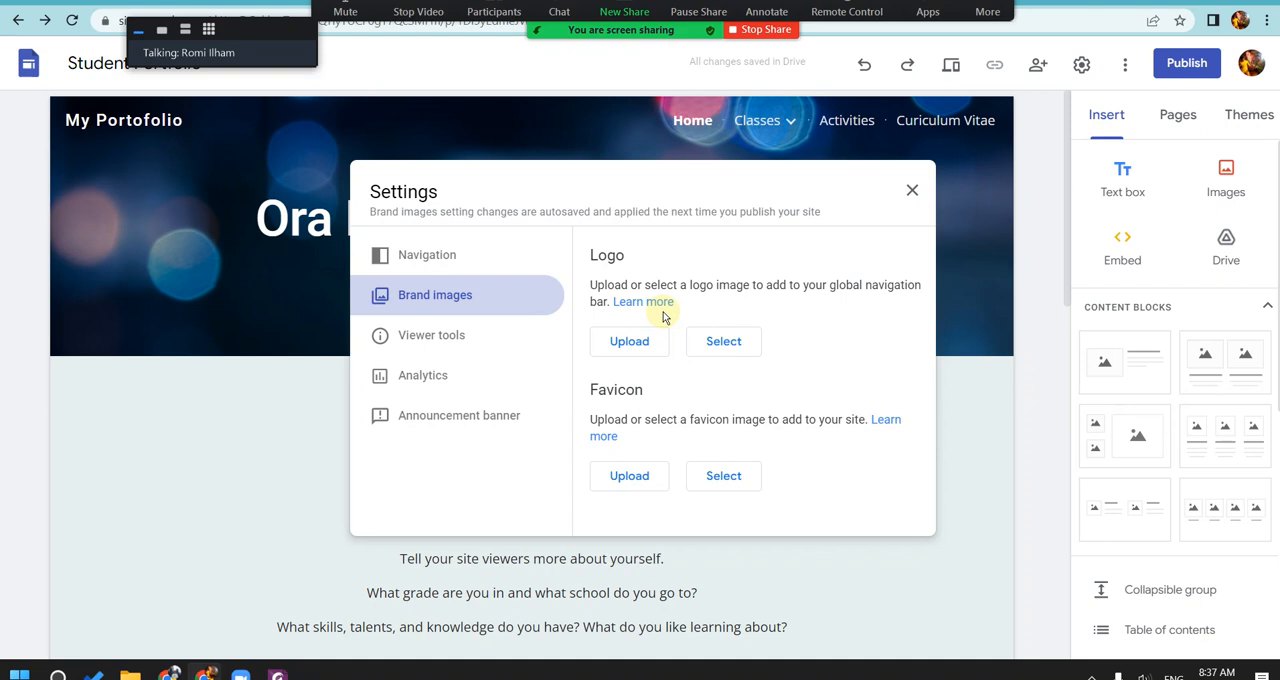
pyautogui.click(507, 340)
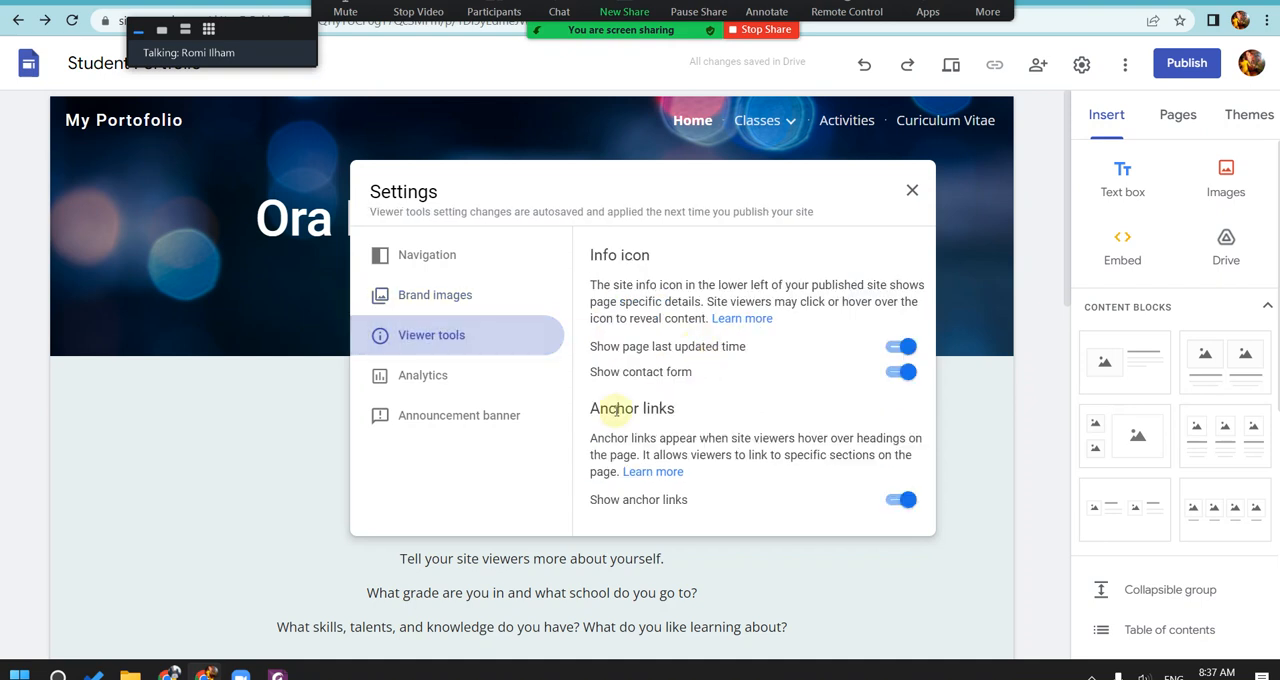
pyautogui.click(505, 378)
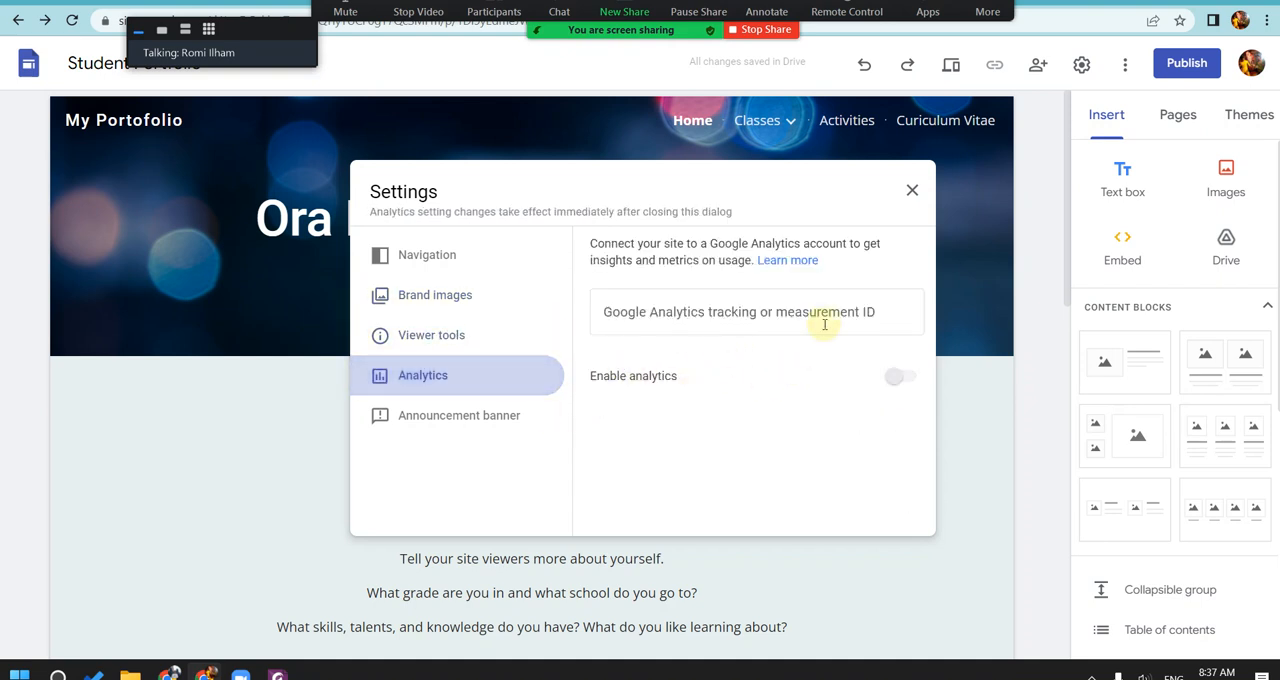
pyautogui.click(471, 410)
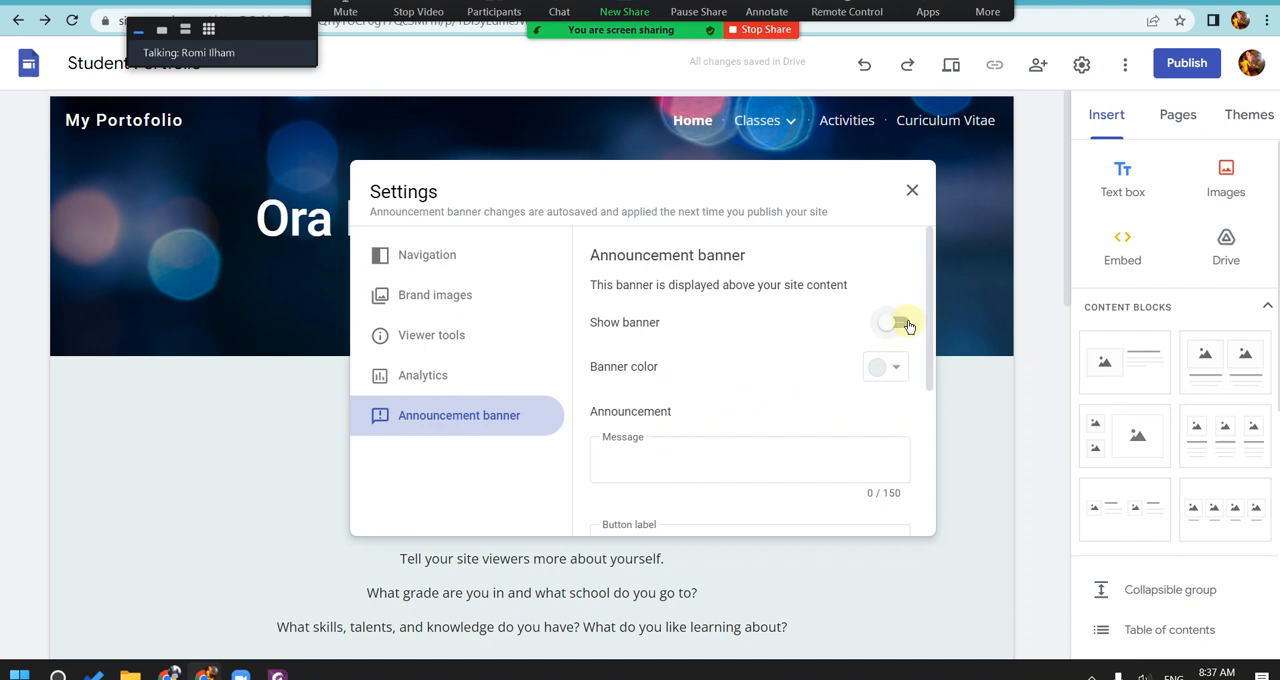
pyautogui.click(905, 324)
pyautogui.scroll(-3, 723, 434)
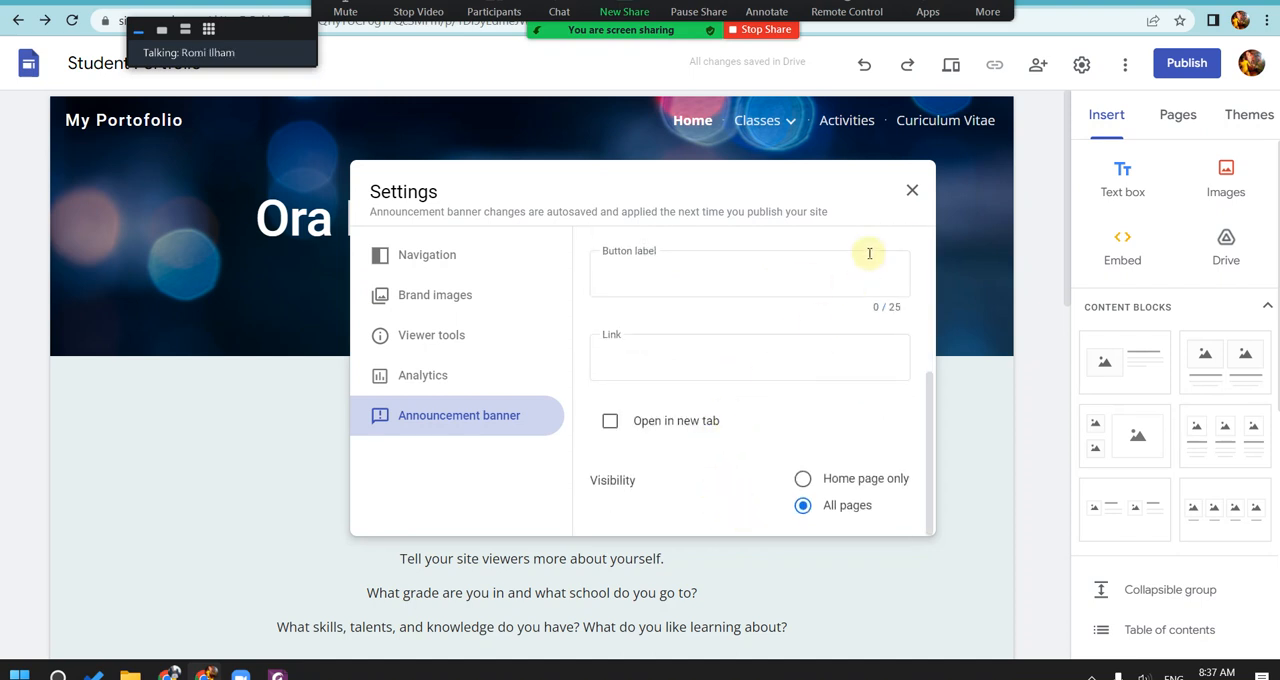
pyautogui.click(911, 190)
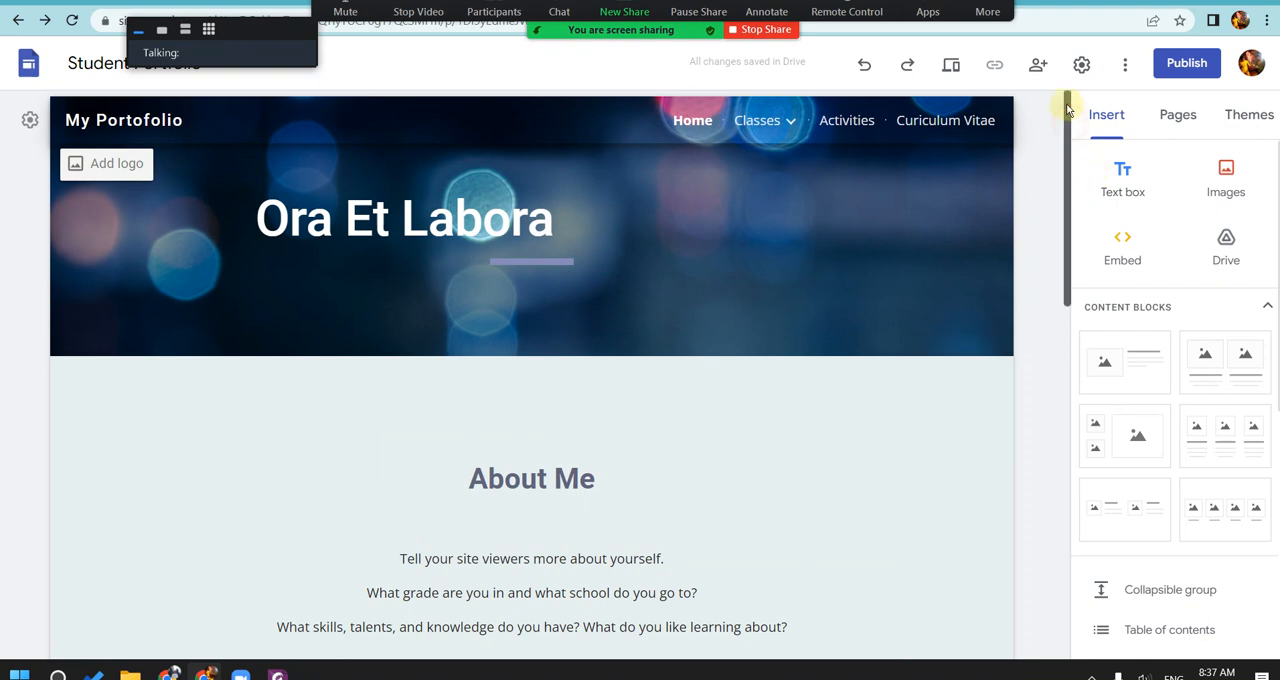
# Step: Try to enable an announcement banner with color #666666 and visibility limited to Home page only
pyautogui.click(30, 120)
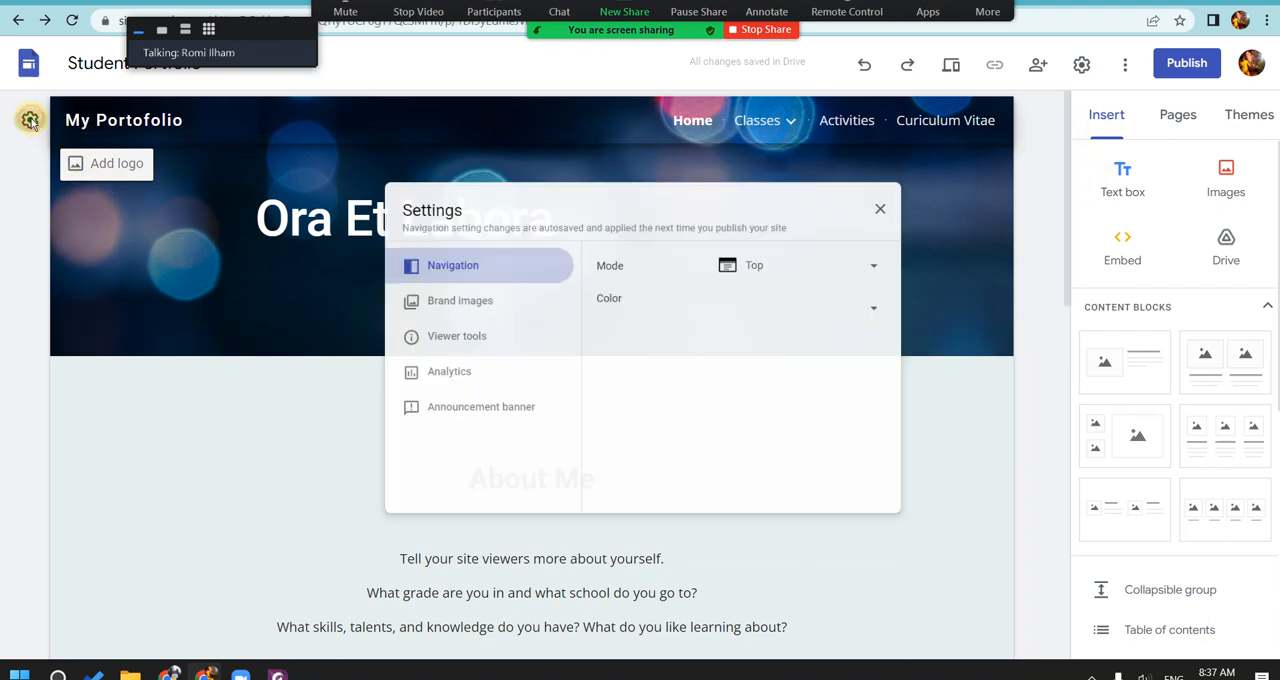
pyautogui.click(518, 405)
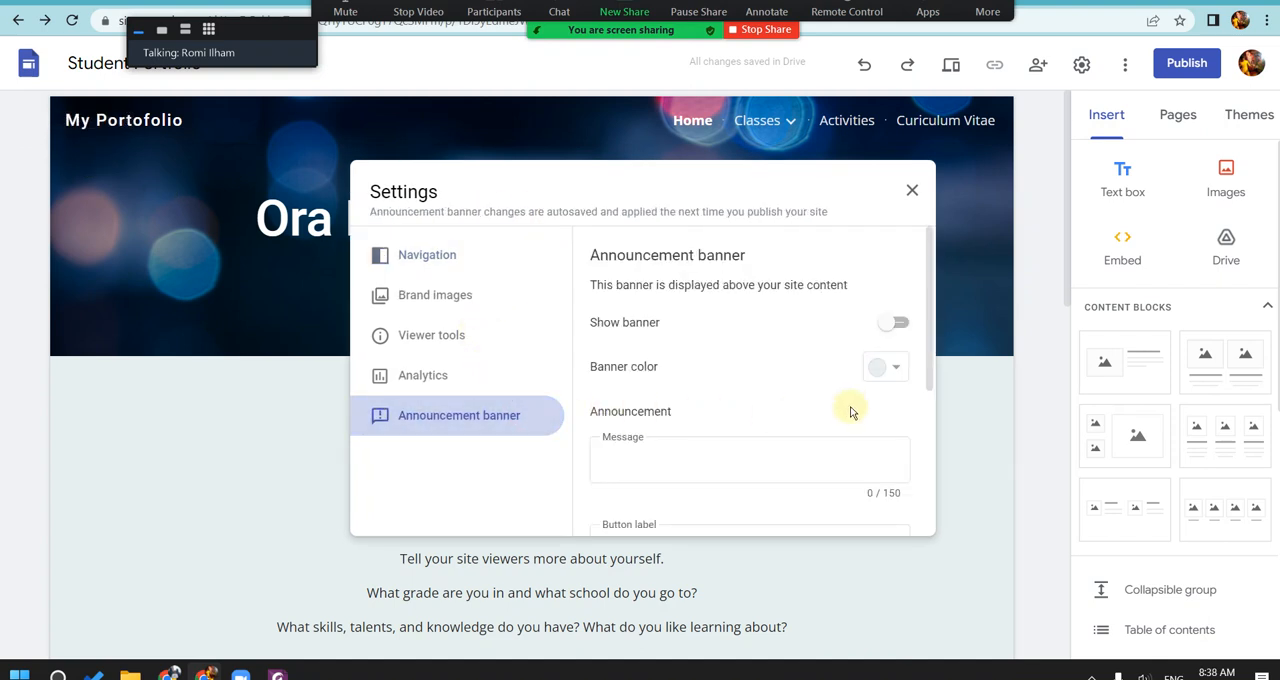
pyautogui.click(757, 466)
pyautogui.click(911, 368)
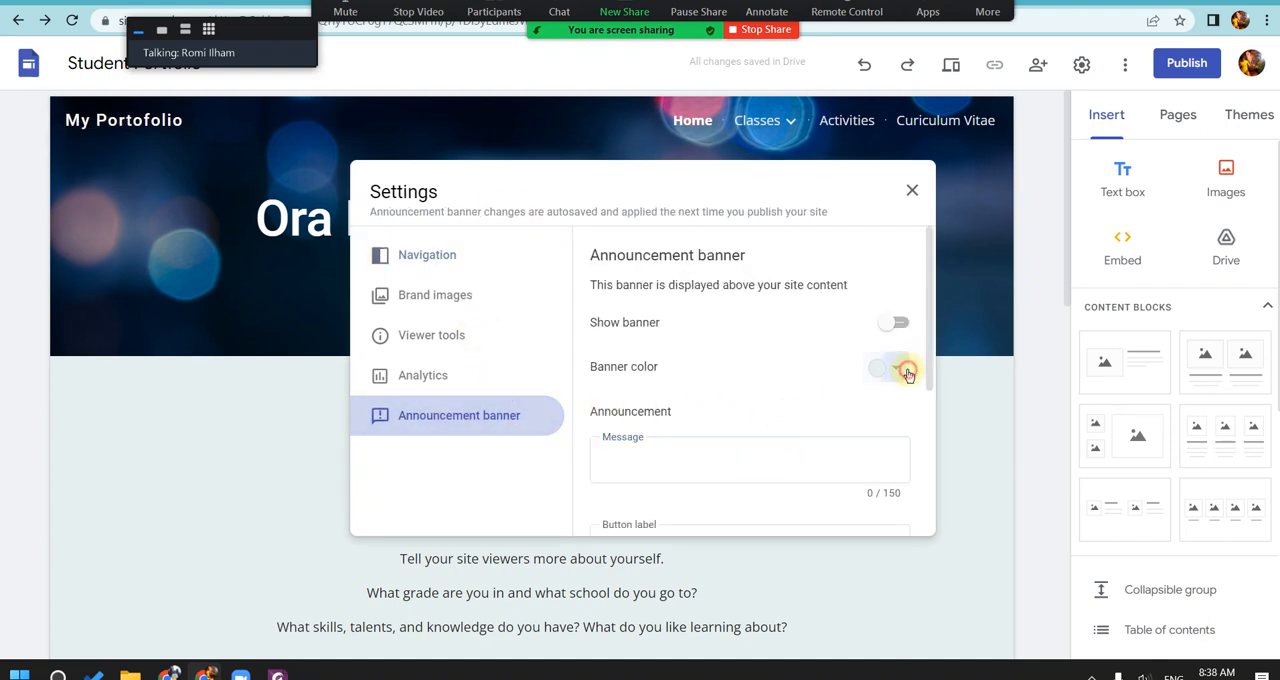
pyautogui.click(896, 324)
pyautogui.click(896, 324)
pyautogui.moveTo(931, 336); pyautogui.dragTo(947, 527)
pyautogui.scroll(5, 885, 350)
pyautogui.click(884, 367)
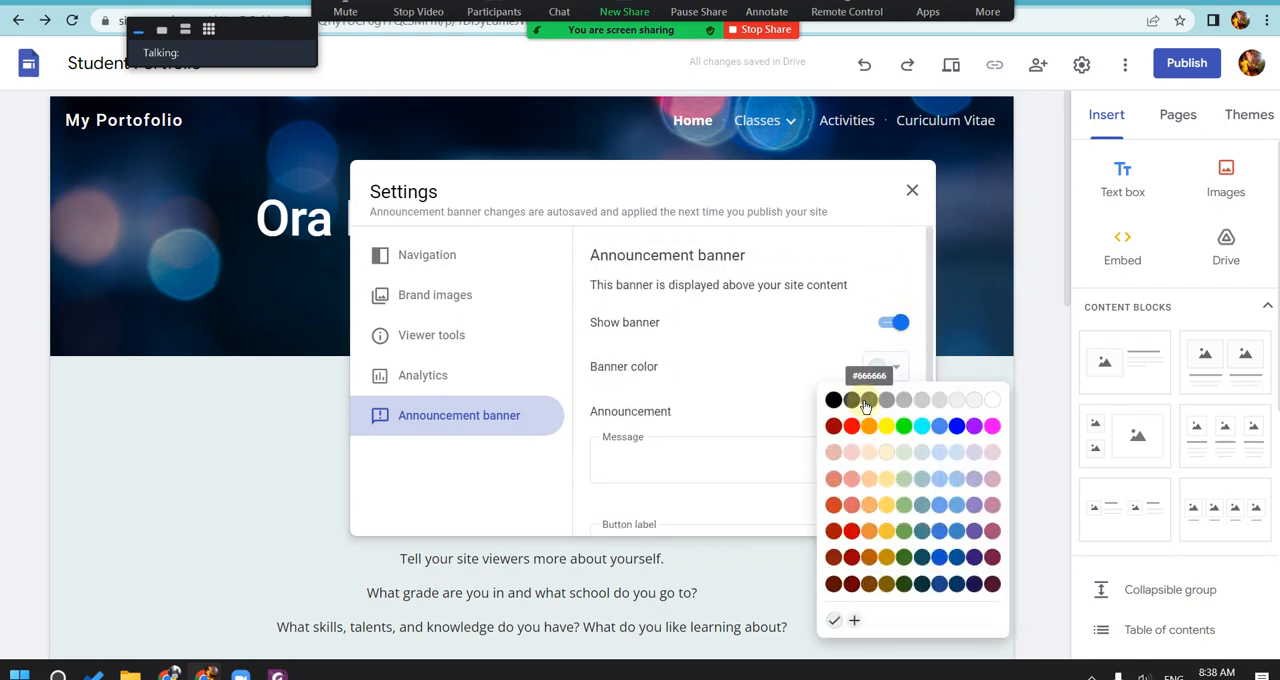
pyautogui.click(869, 403)
pyautogui.scroll(-5, 857, 347)
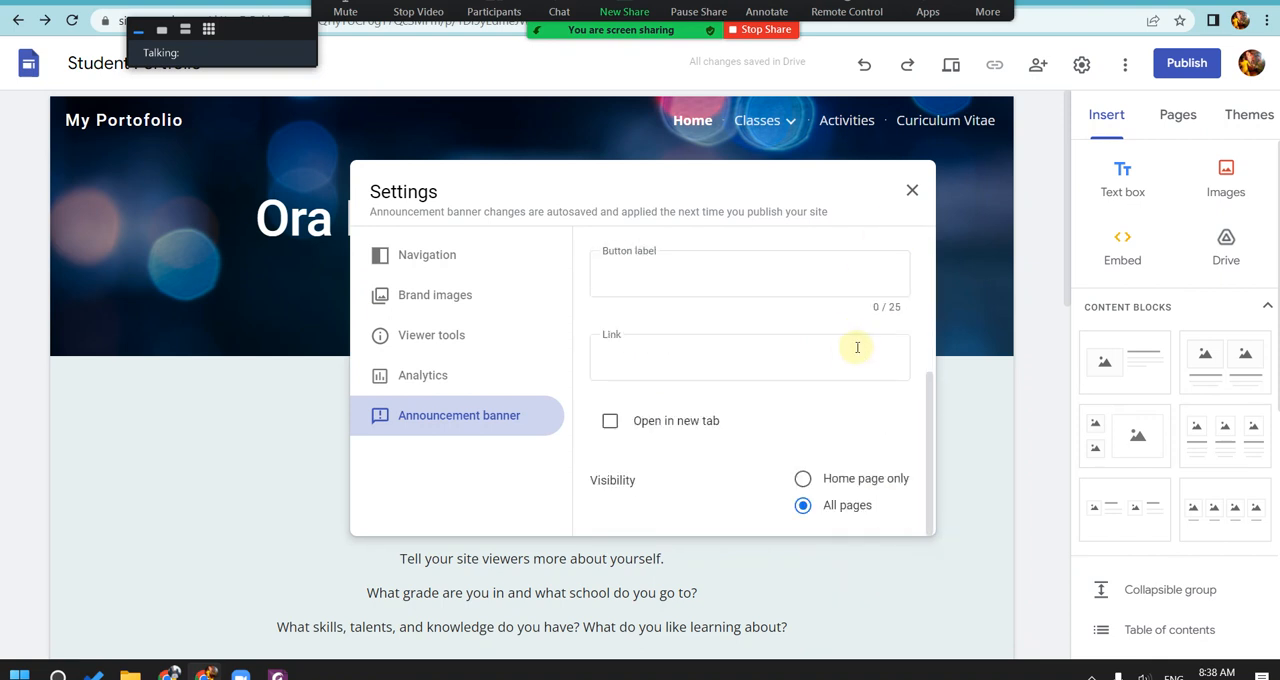
pyautogui.click(845, 482)
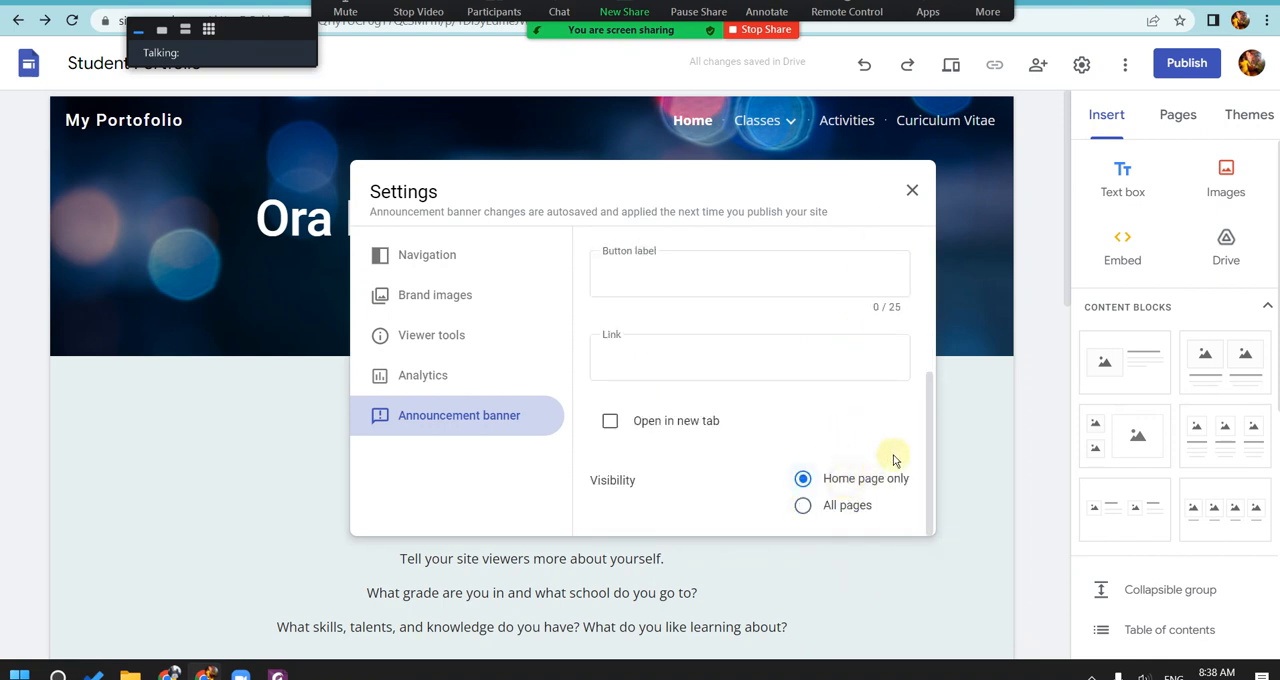
pyautogui.click(908, 195)
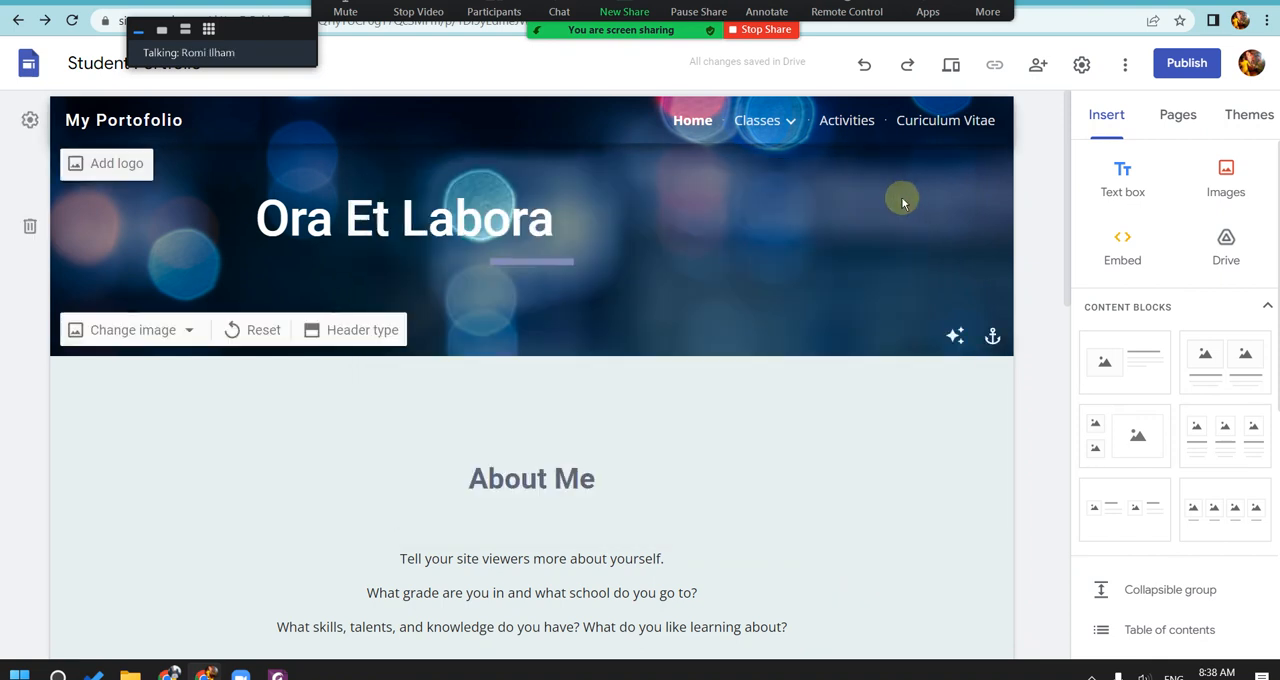
# Step: Reopen the announcement banner settings and enable the banner
pyautogui.click(31, 121)
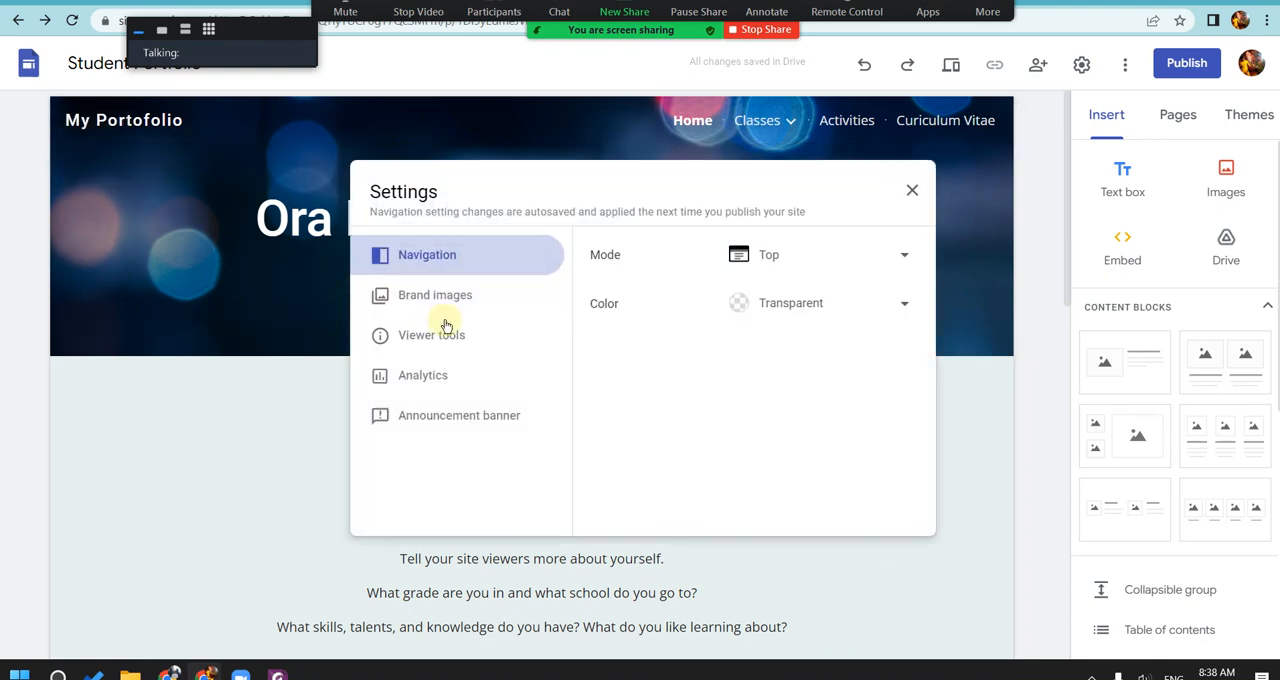
pyautogui.click(466, 413)
pyautogui.click(895, 327)
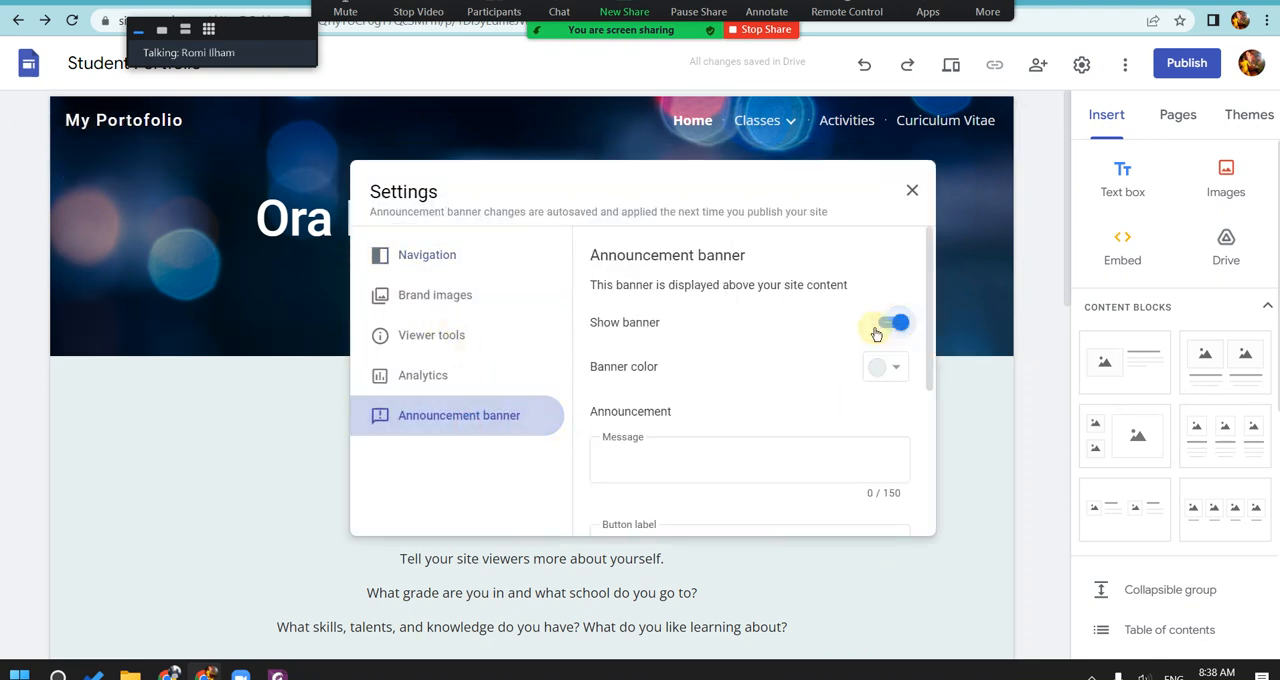
# Step: Set the announcement banner's message to xxxx, review its button, link and visibility options, and view the banner on the site
pyautogui.click(692, 476)
pyautogui.write('xxxx')
pyautogui.scroll(-3, 773, 437)
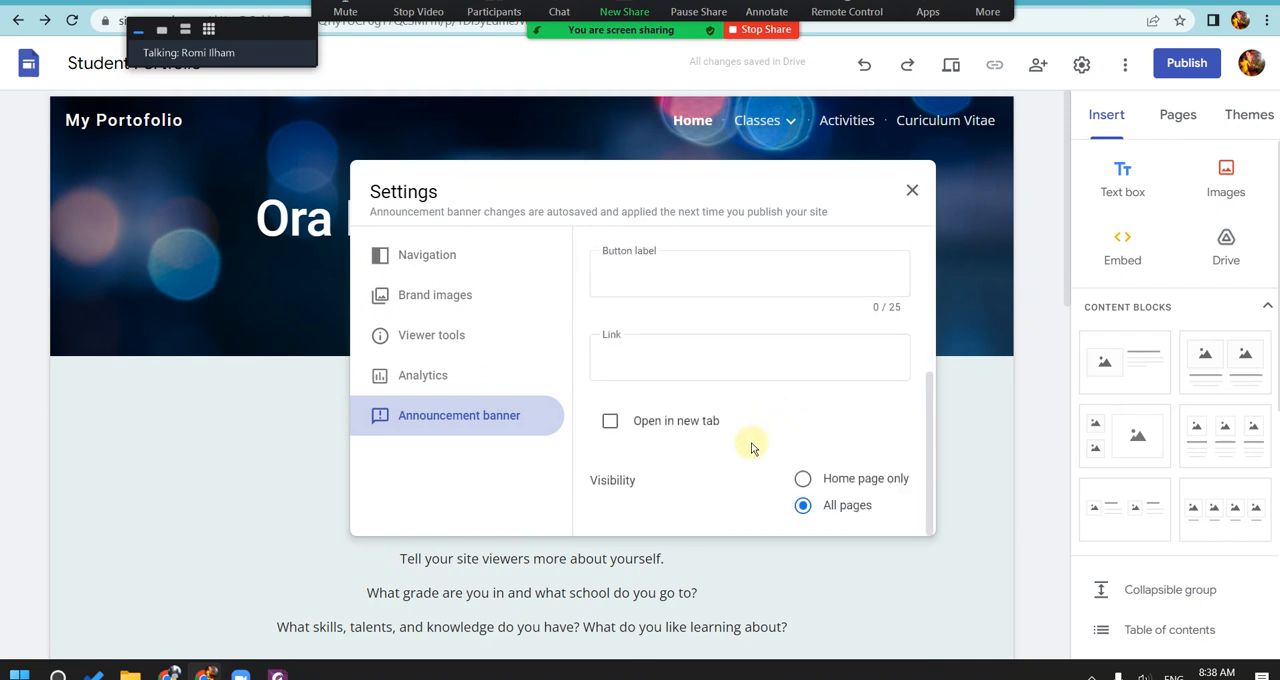
pyautogui.moveTo(927, 401); pyautogui.dragTo(915, 256)
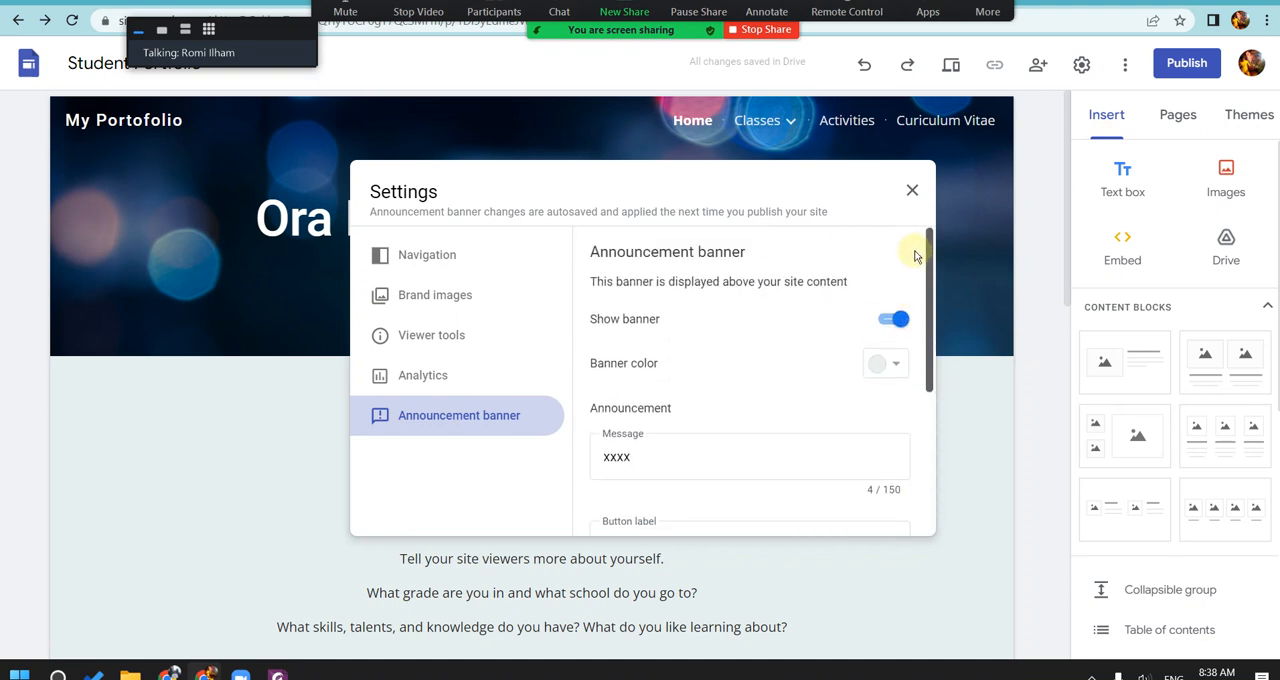
pyautogui.moveTo(914, 256); pyautogui.dragTo(934, 428)
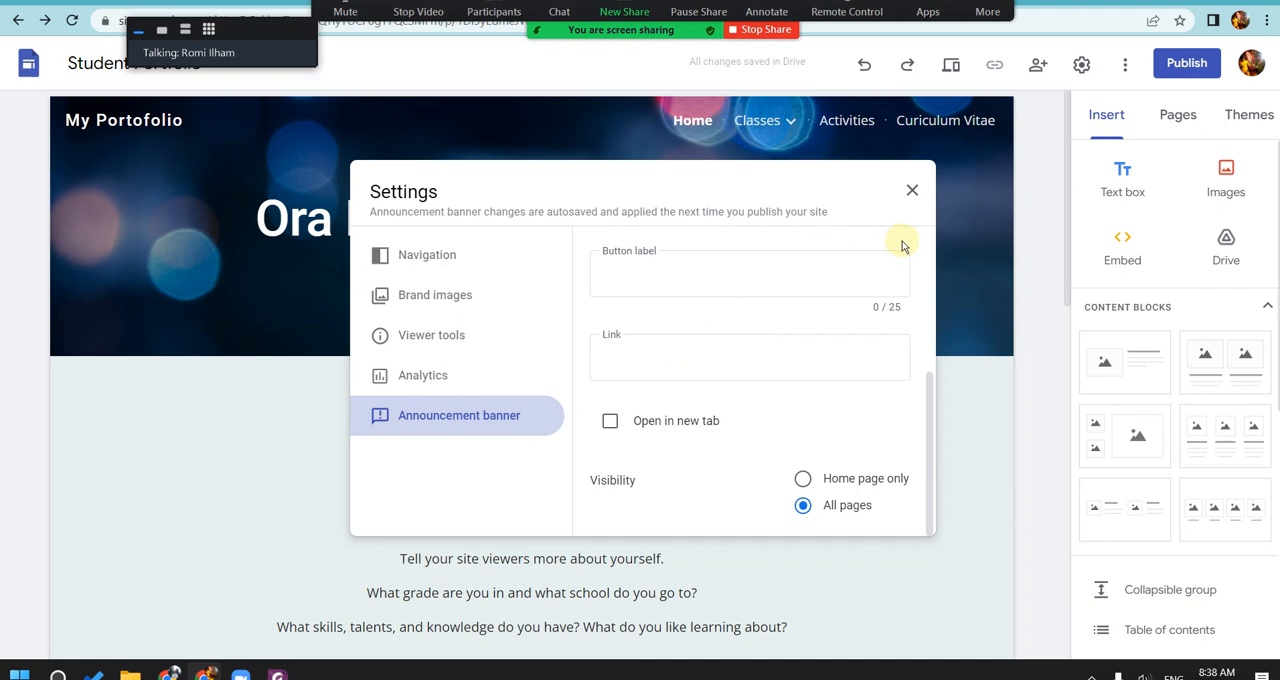
pyautogui.click(913, 192)
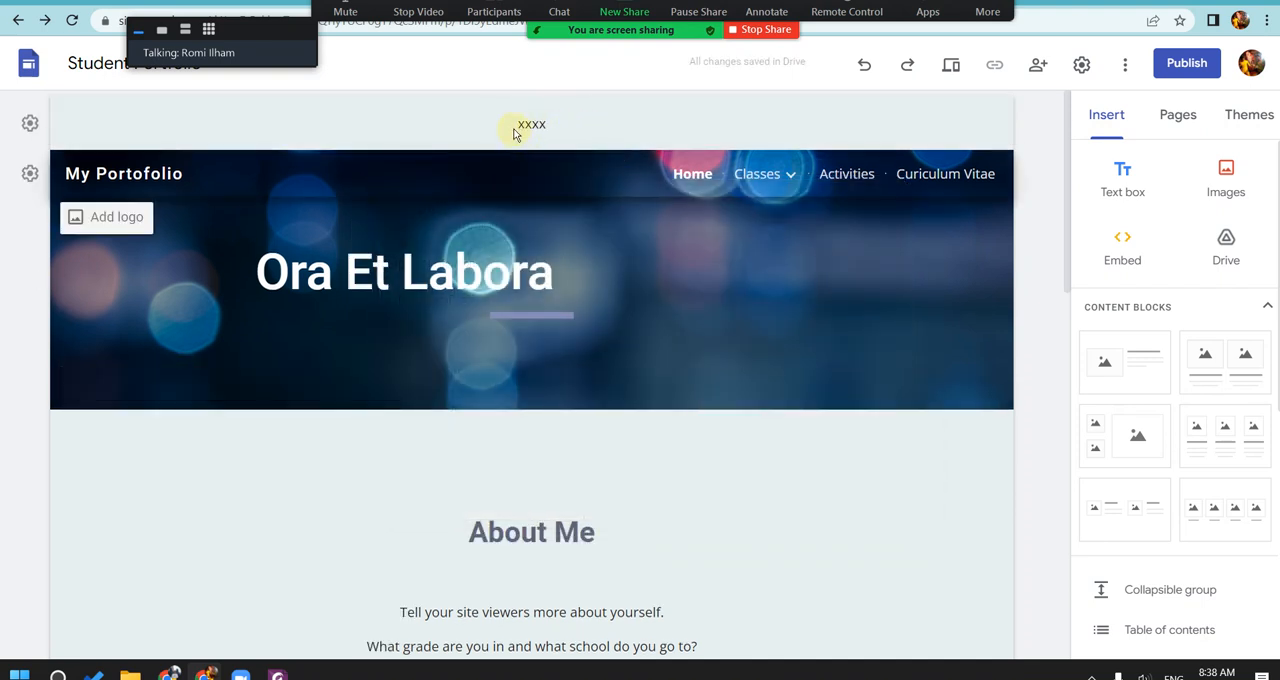
pyautogui.moveTo(514, 133); pyautogui.dragTo(550, 133)
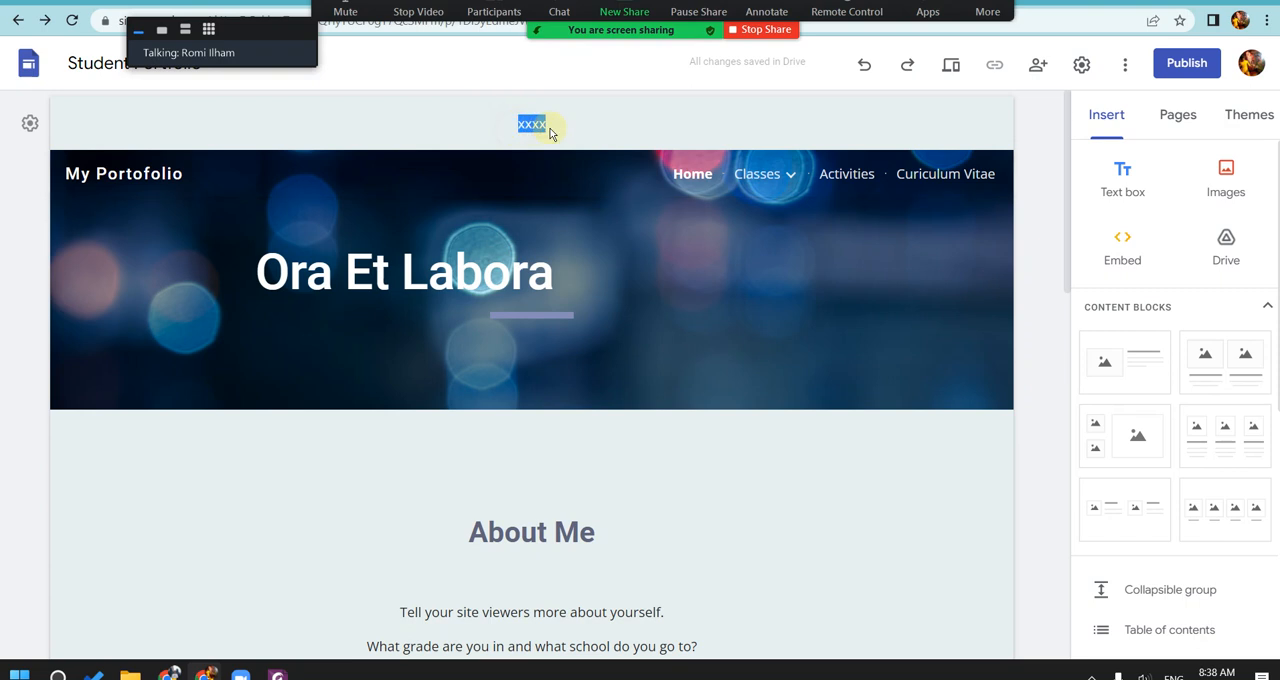
# Step: Clear the announcement banner's message, turn the banner off and close the site settings
pyautogui.click(27, 130)
pyautogui.click(650, 462)
pyautogui.moveTo(650, 462); pyautogui.dragTo(577, 463)
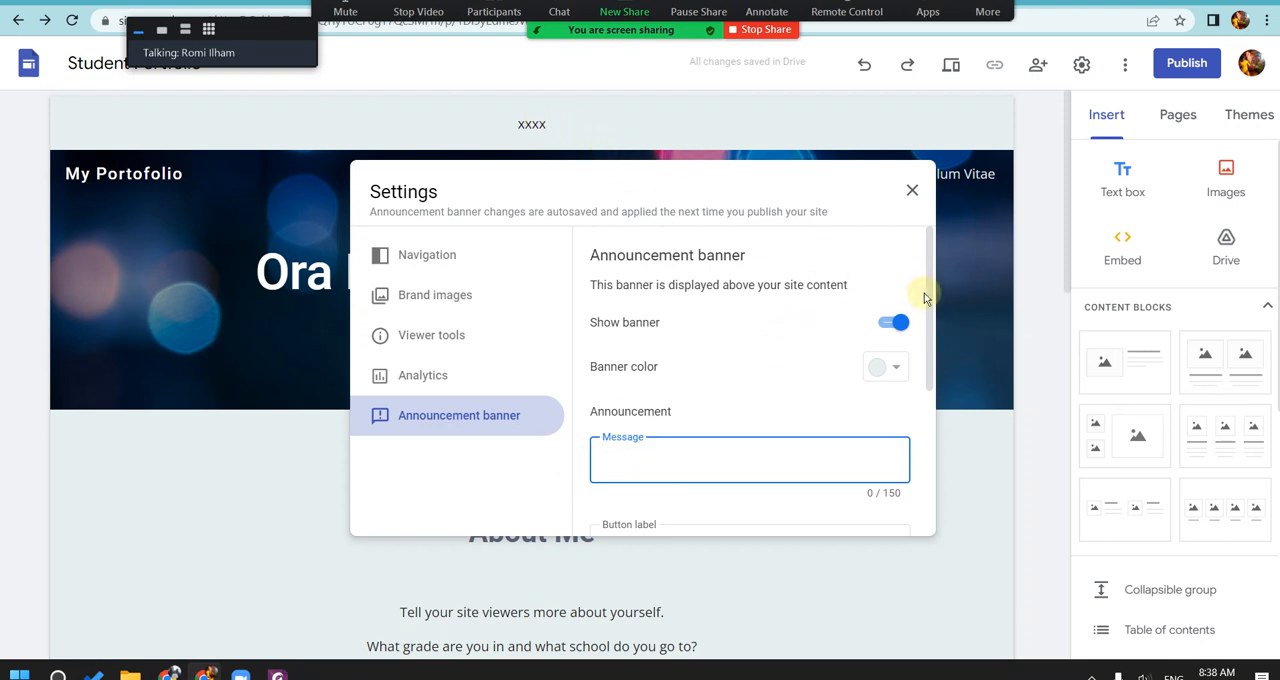
pyautogui.moveTo(924, 293); pyautogui.dragTo(935, 358)
pyautogui.scroll(-3, 935, 358)
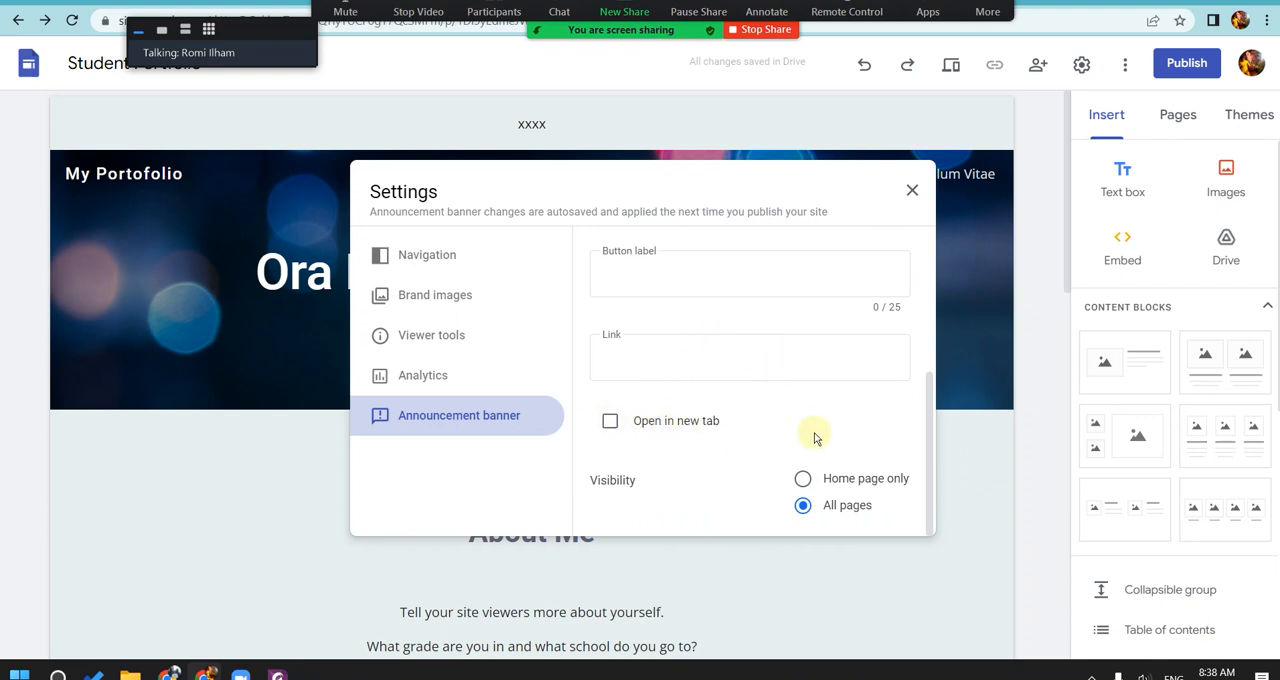
pyautogui.scroll(5, 822, 467)
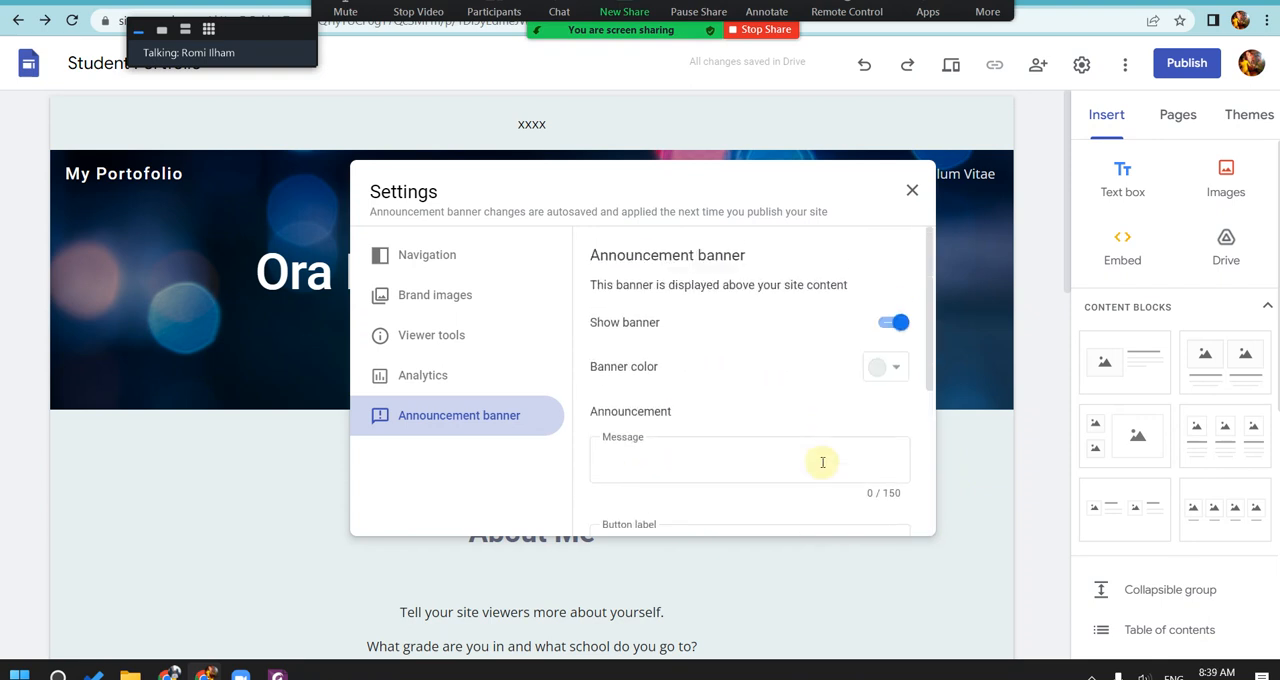
pyautogui.scroll(-5, 822, 462)
pyautogui.scroll(5, 815, 443)
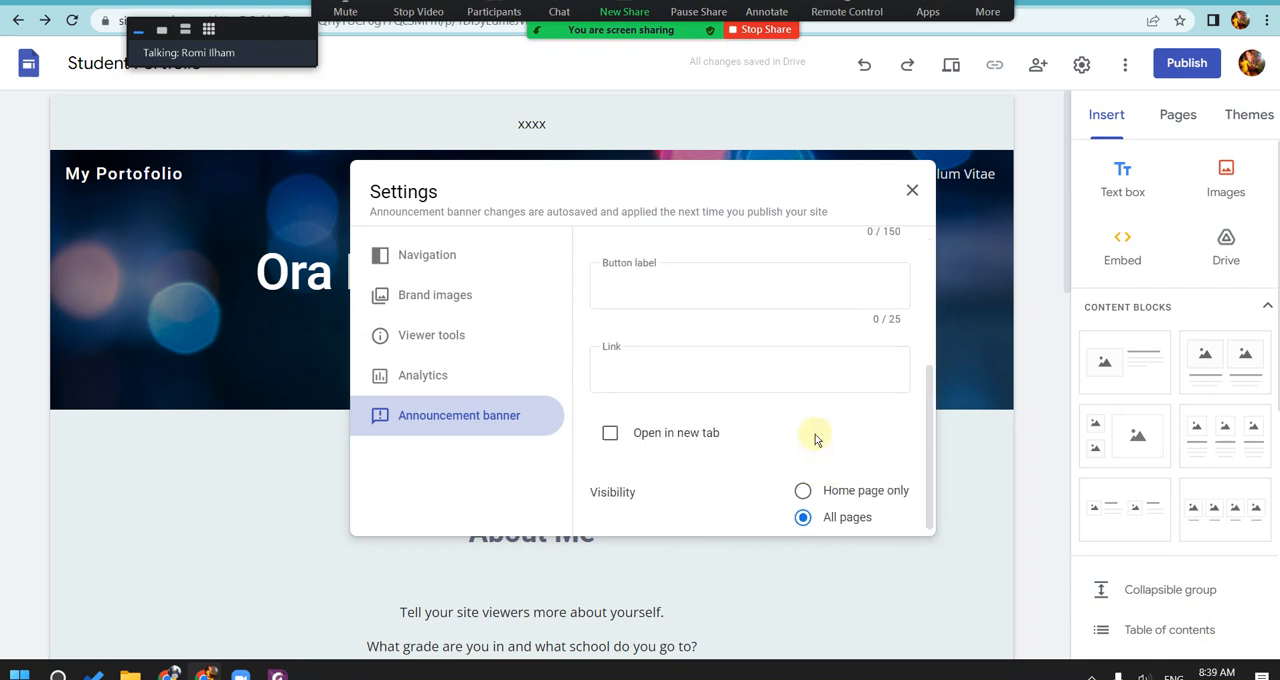
pyautogui.click(895, 321)
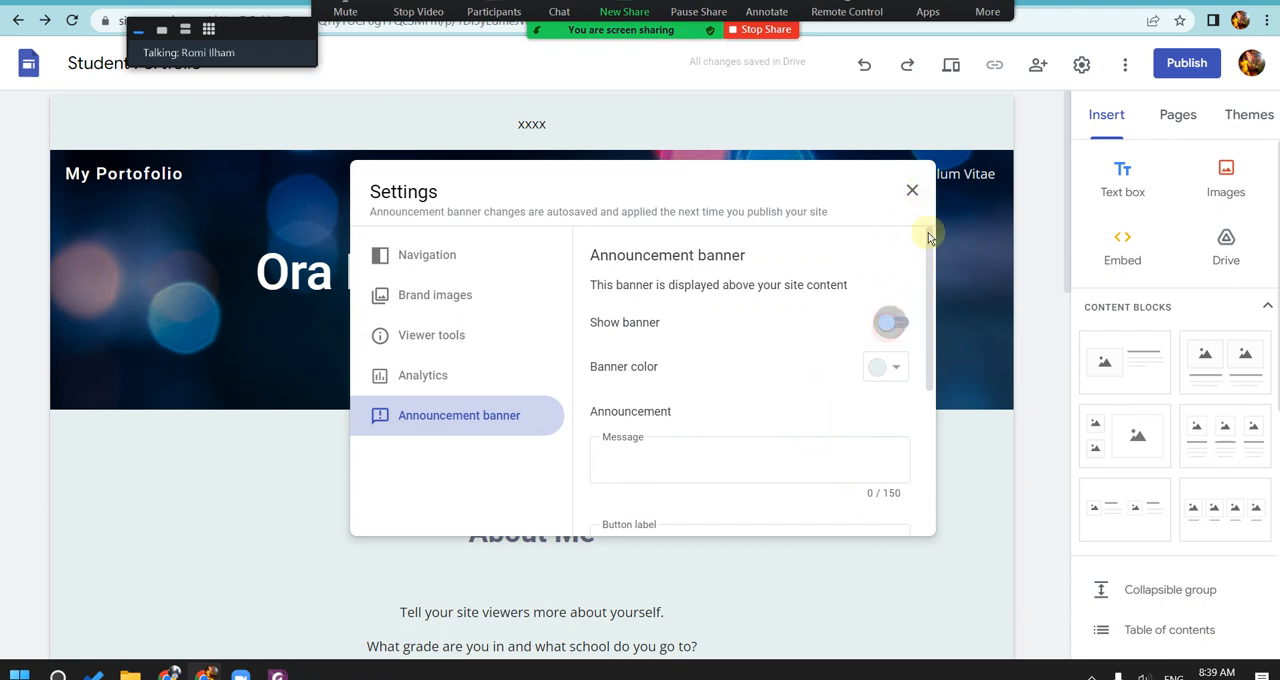
pyautogui.click(912, 190)
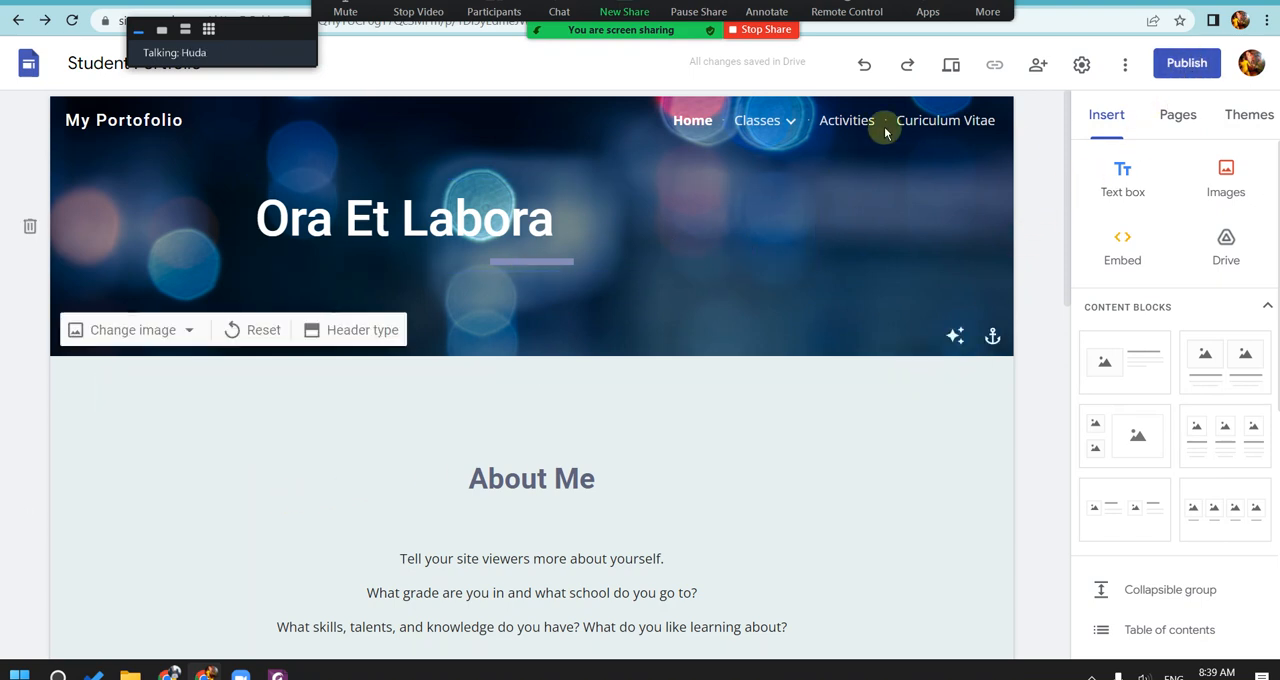
# Step: Expand the meeting's floating video panel to show several participants and move it away from the site's title
pyautogui.click(208, 31)
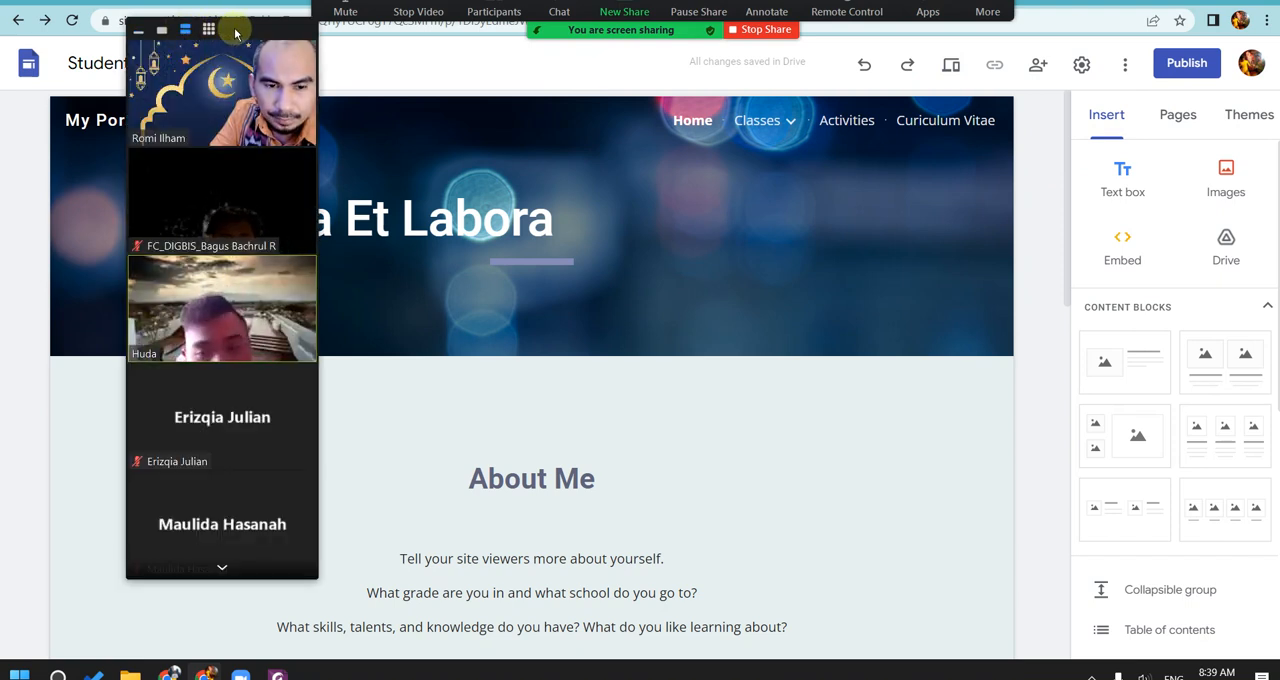
pyautogui.moveTo(236, 34); pyautogui.dragTo(185, 72)
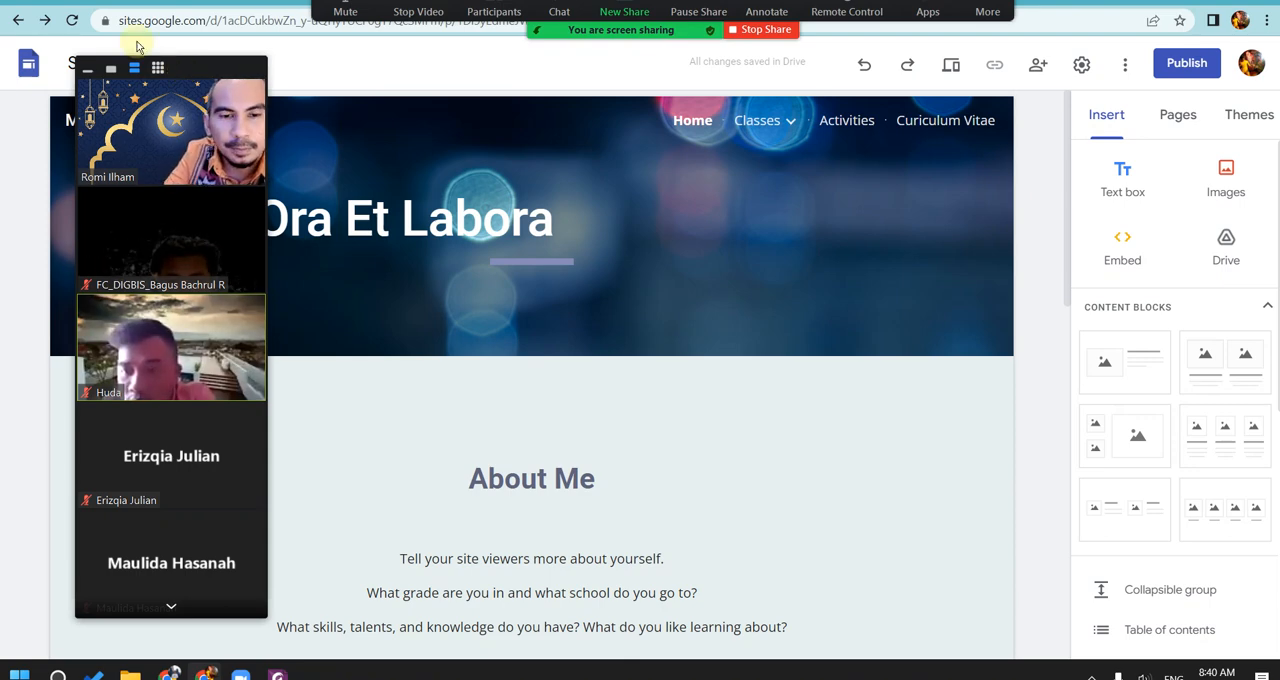
pyautogui.moveTo(185, 84); pyautogui.dragTo(1028, 87)
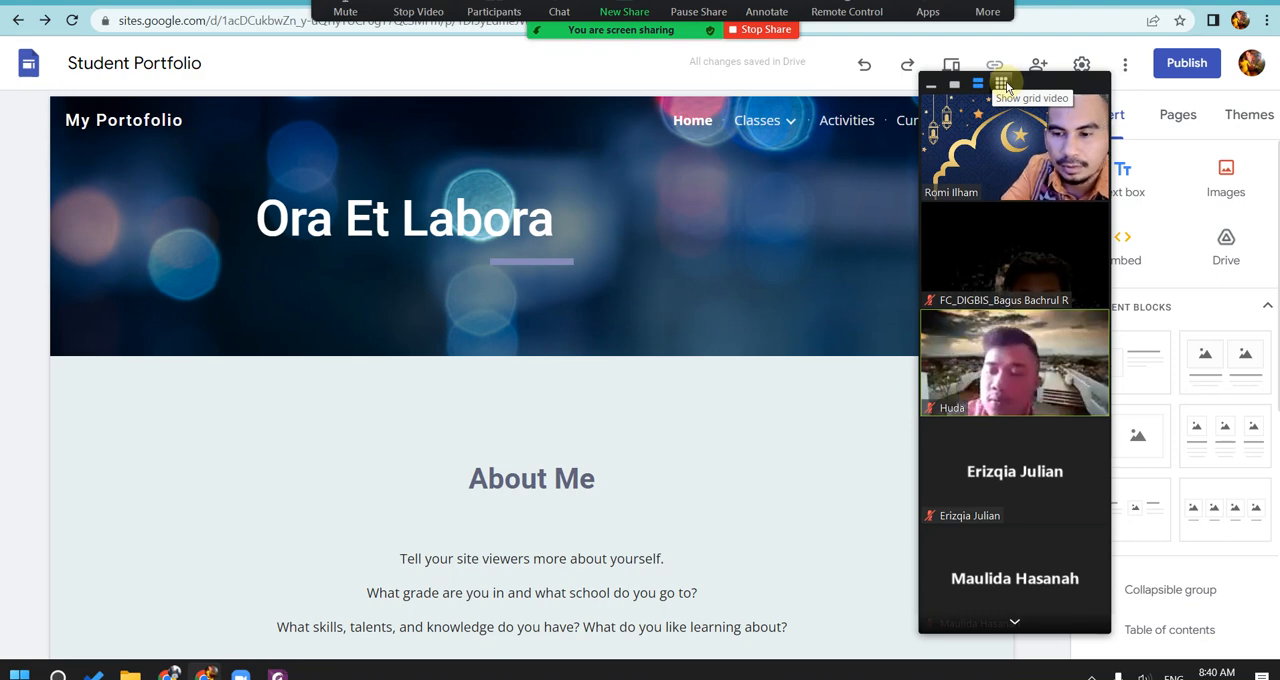
# Step: Hide the participant videos in the meeting's floating panel and move the collapsed panel clear of the site's page links
pyautogui.click(956, 87)
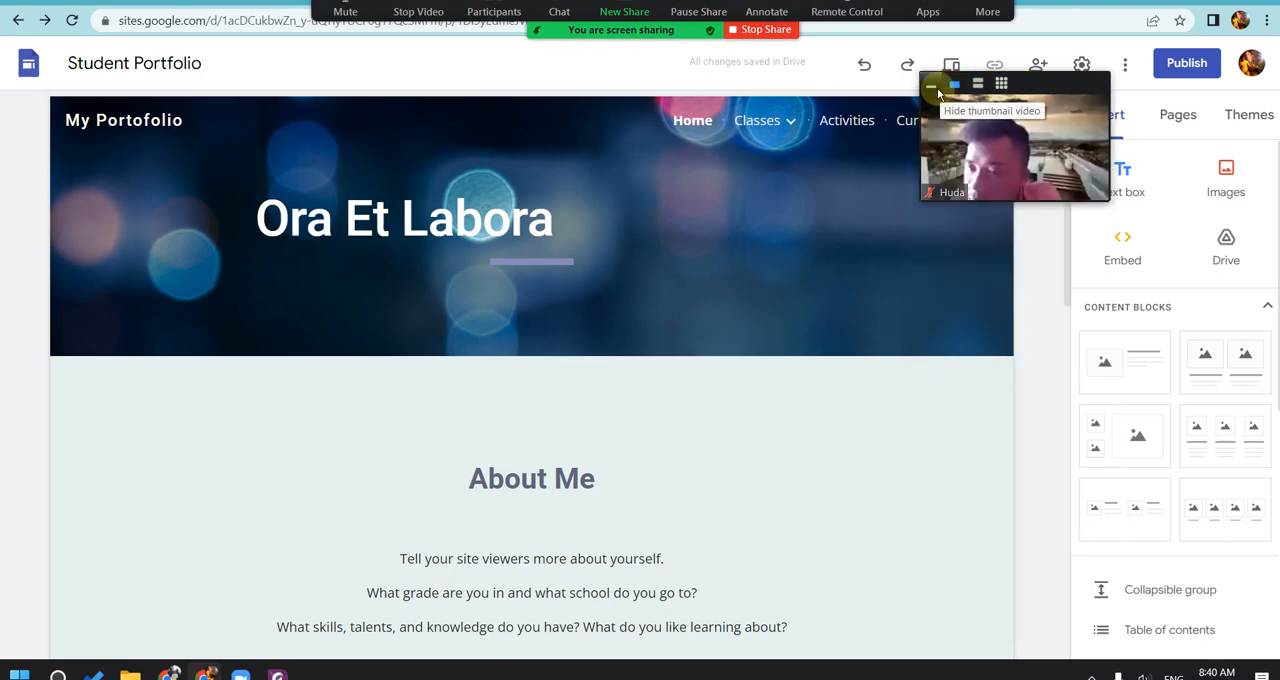
pyautogui.click(938, 93)
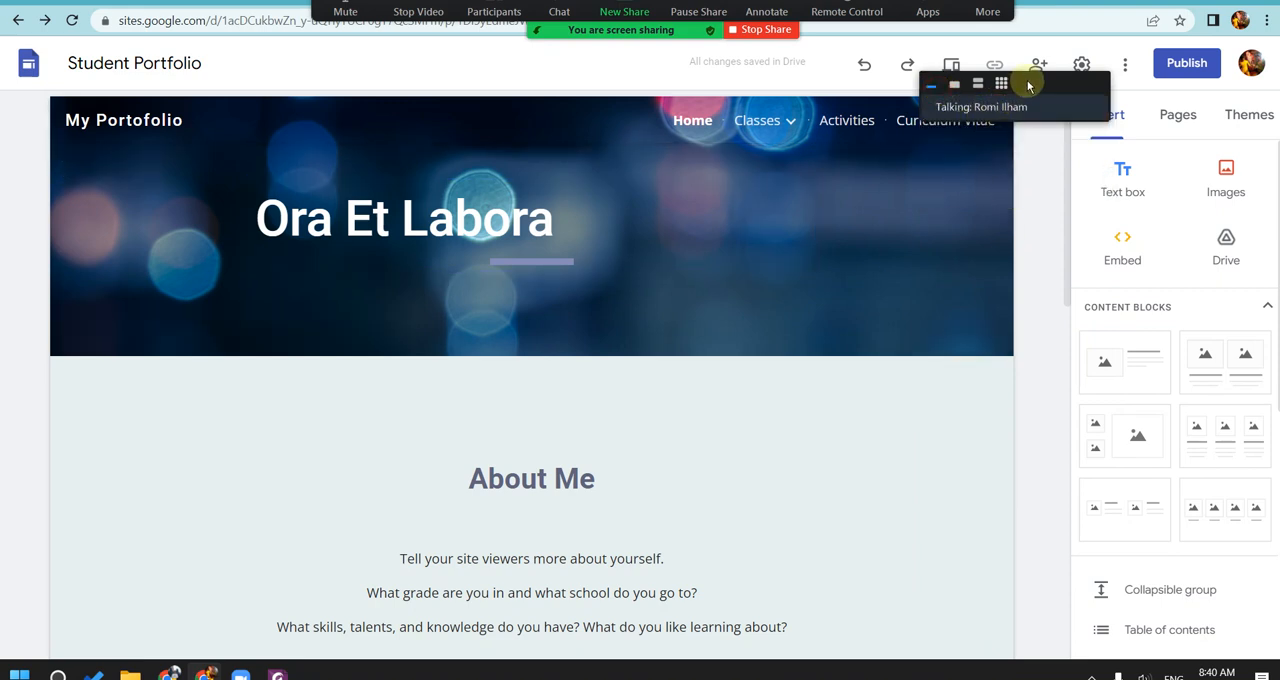
pyautogui.moveTo(1026, 89); pyautogui.dragTo(1031, 55)
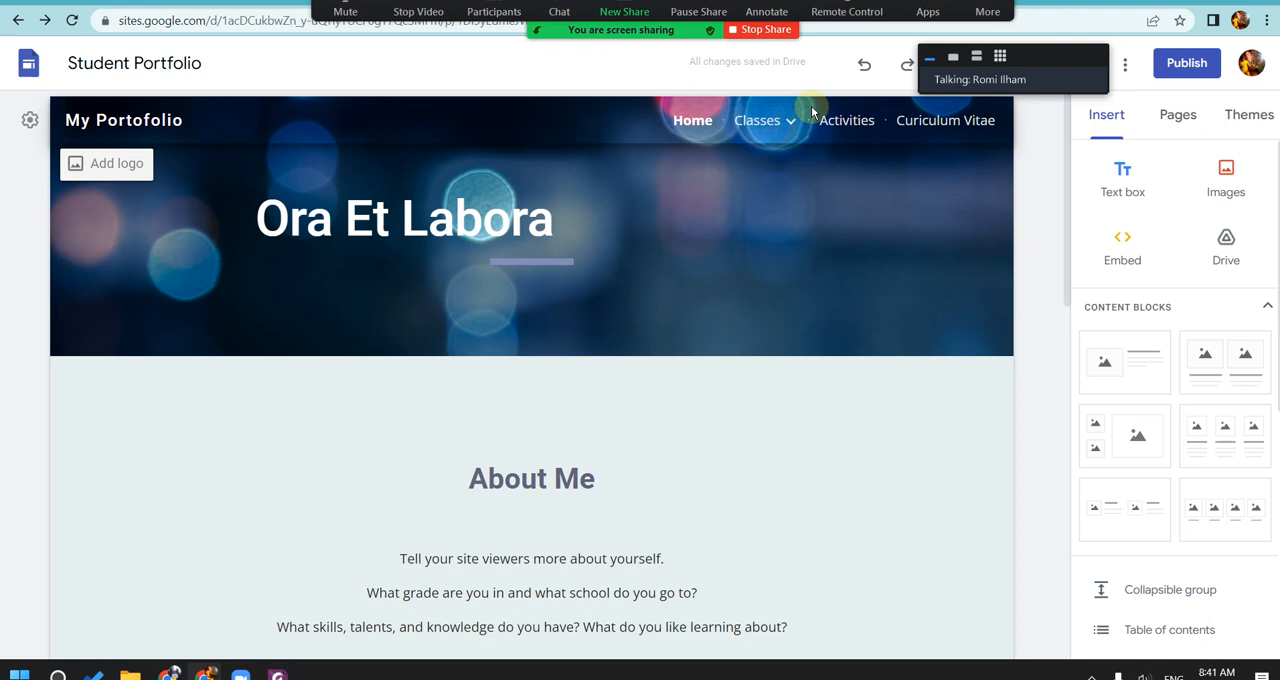
# Step: Look over the portfolio's Home page and stop sharing the screen in the Zoom meeting
pyautogui.click(560, 200)
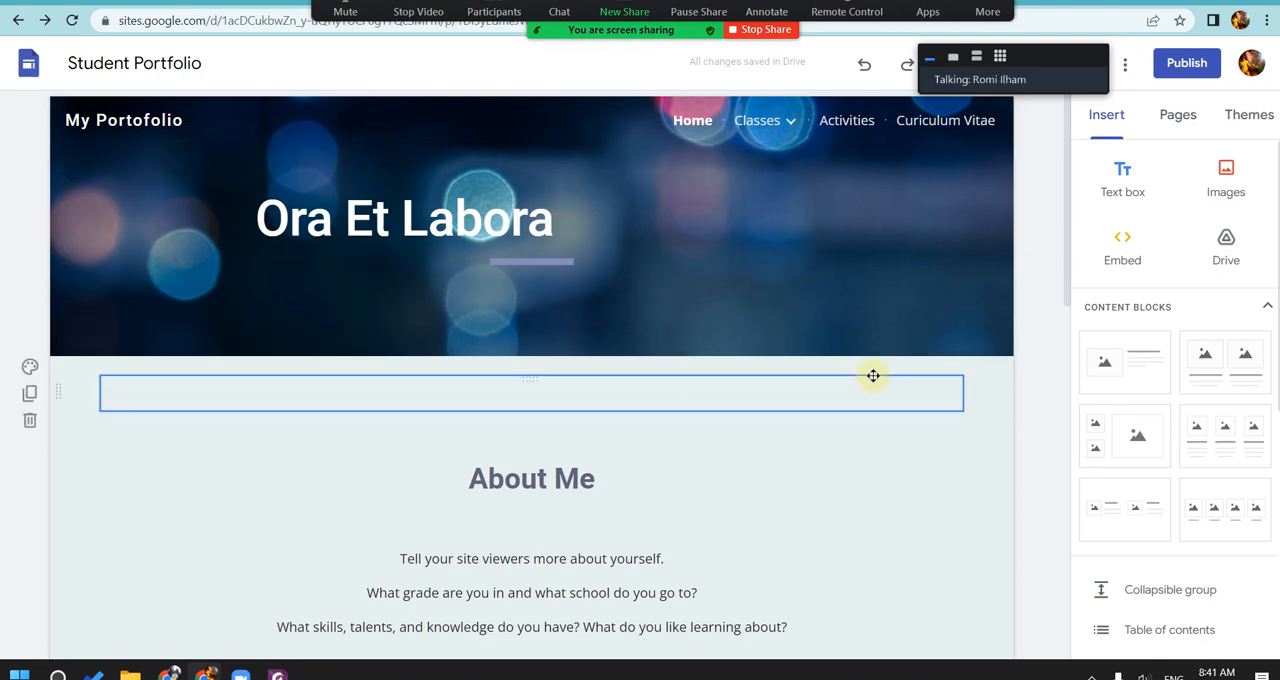
pyautogui.scroll(-3, 951, 434)
pyautogui.scroll(-6, 955, 428)
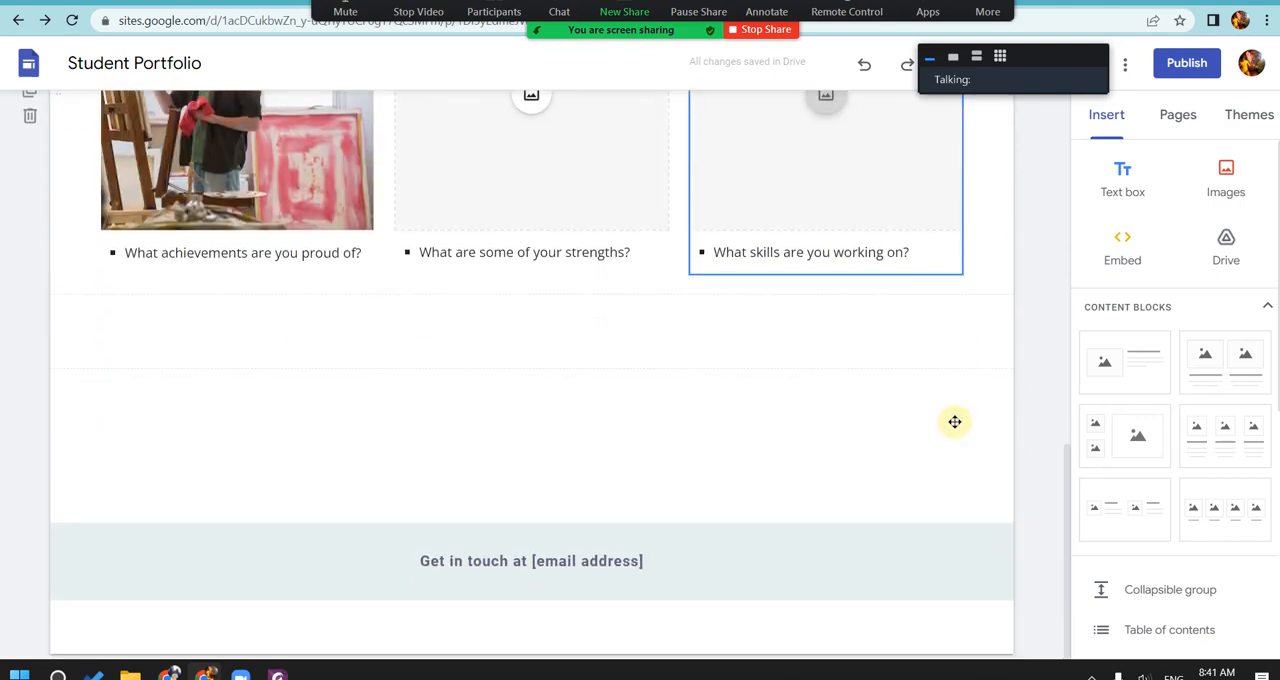
pyautogui.scroll(5, 955, 428)
pyautogui.scroll(4, 955, 428)
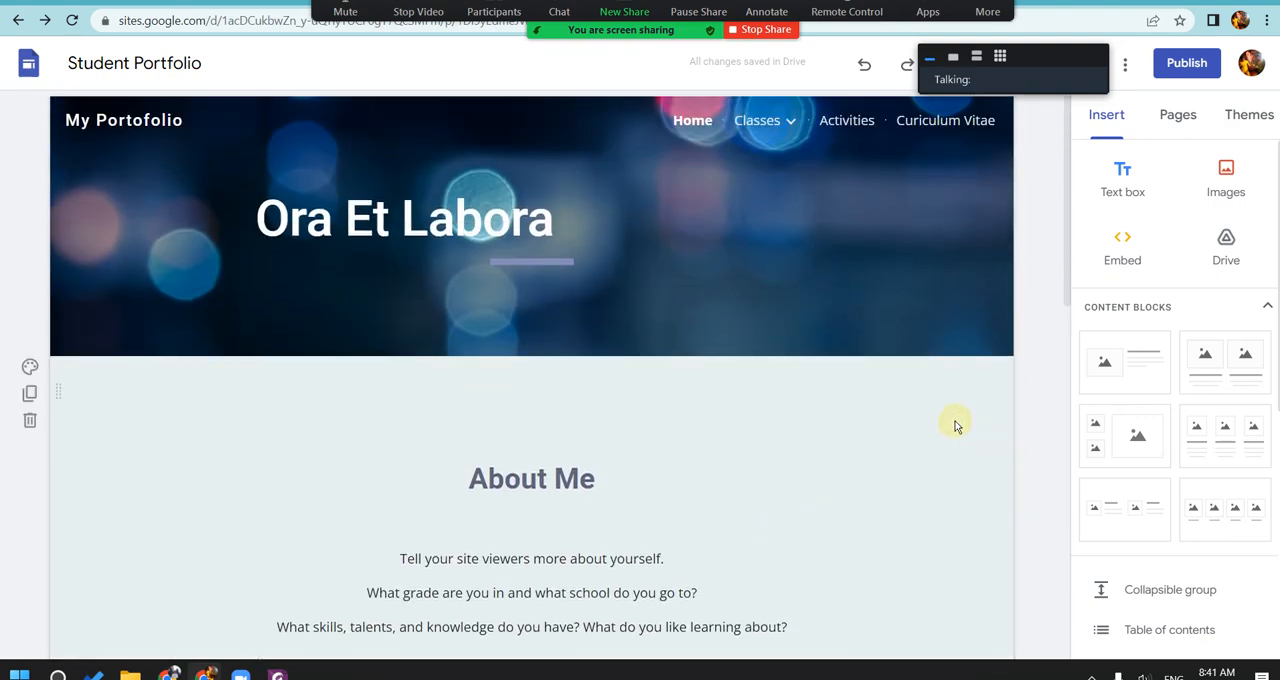
pyautogui.click(748, 30)
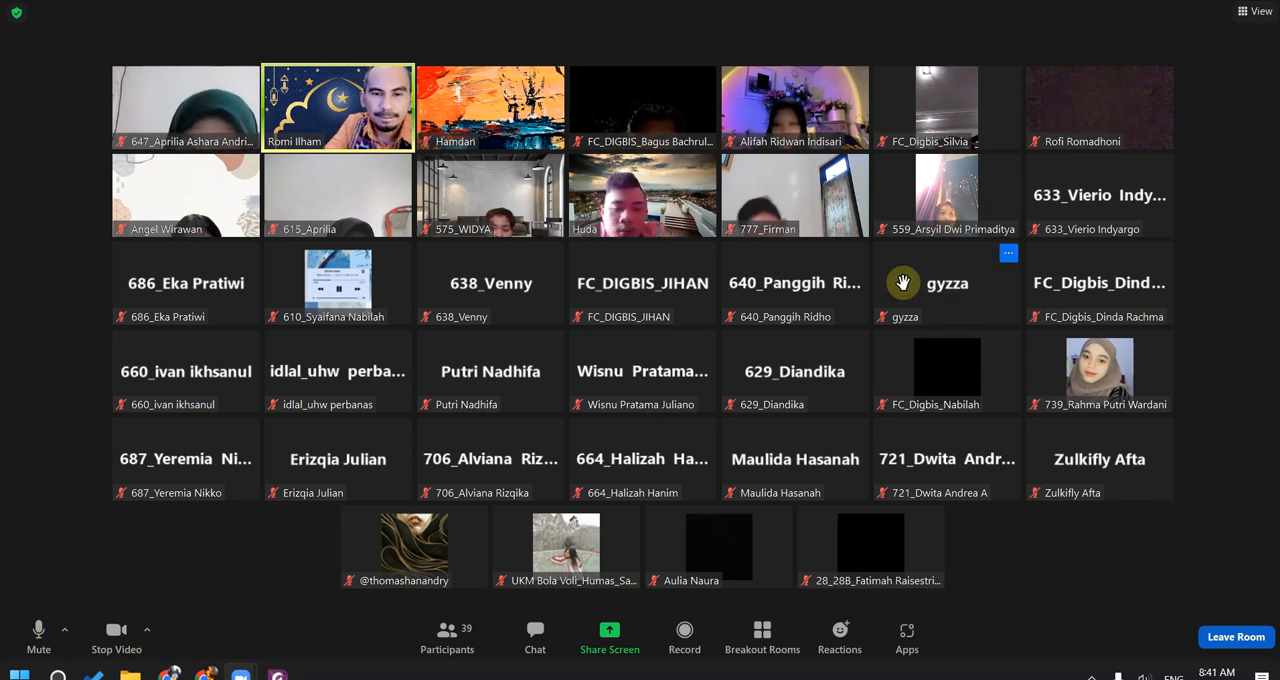
# Step: Raise the computer's sound volume while the participant gallery is shown
pyautogui.moveTo(839, 274)
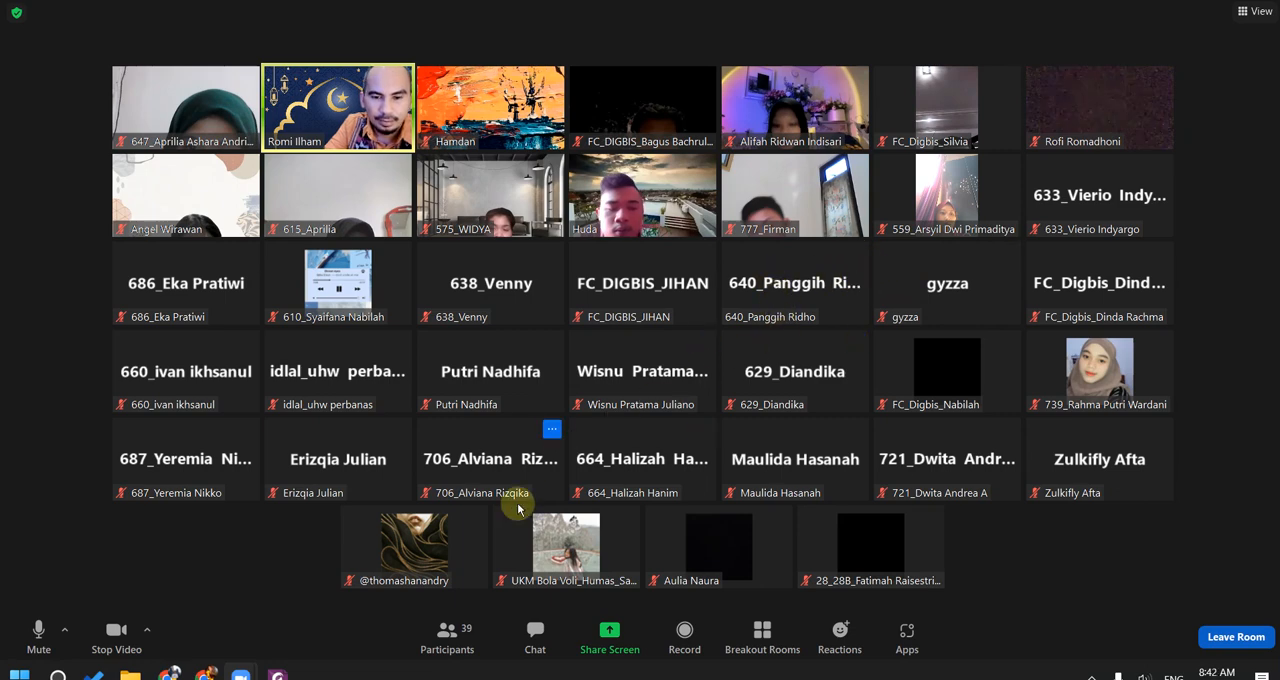
pyautogui.press('XF86AudioRaiseVolume')
pyautogui.press('XF86AudioRaiseVolume')
pyautogui.press('XF86AudioRaiseVolume')
pyautogui.press('XF86AudioRaiseVolume')
pyautogui.press('XF86AudioRaiseVolume')
pyautogui.press('XF86AudioRaiseVolume')
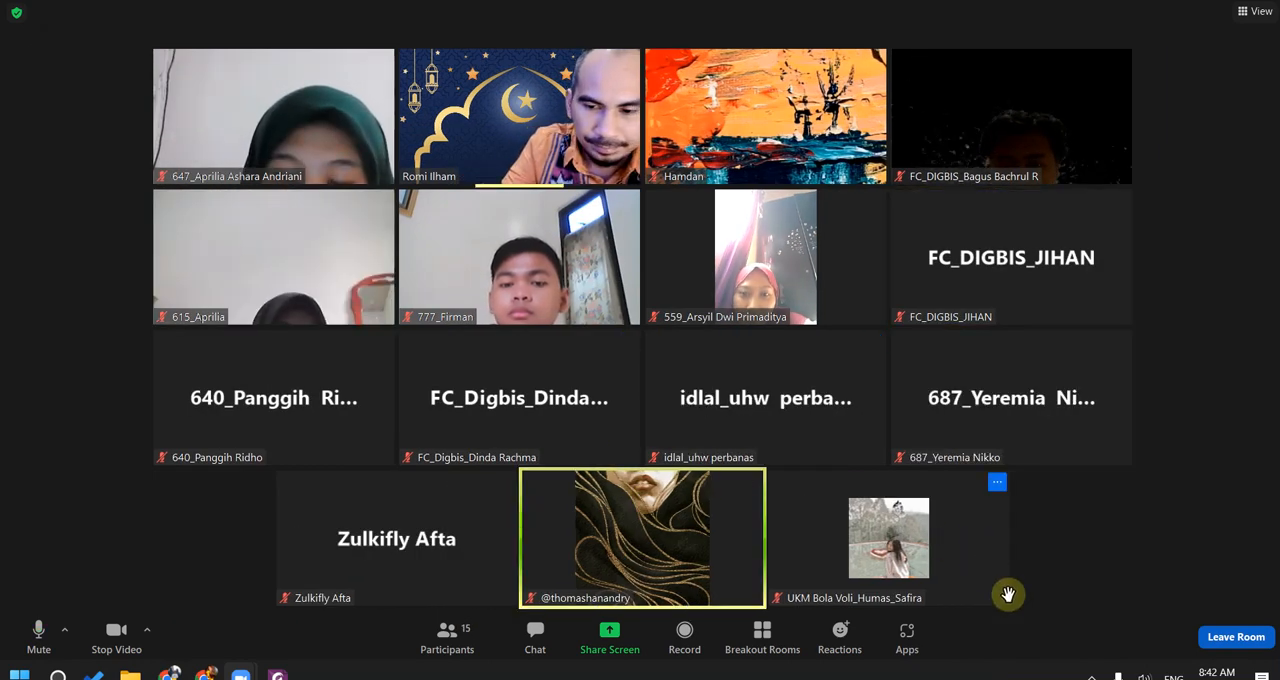
# Step: Leave the Zoom meeting from the breakout room and bring up the Bandicam recorder window
pyautogui.click(1230, 638)
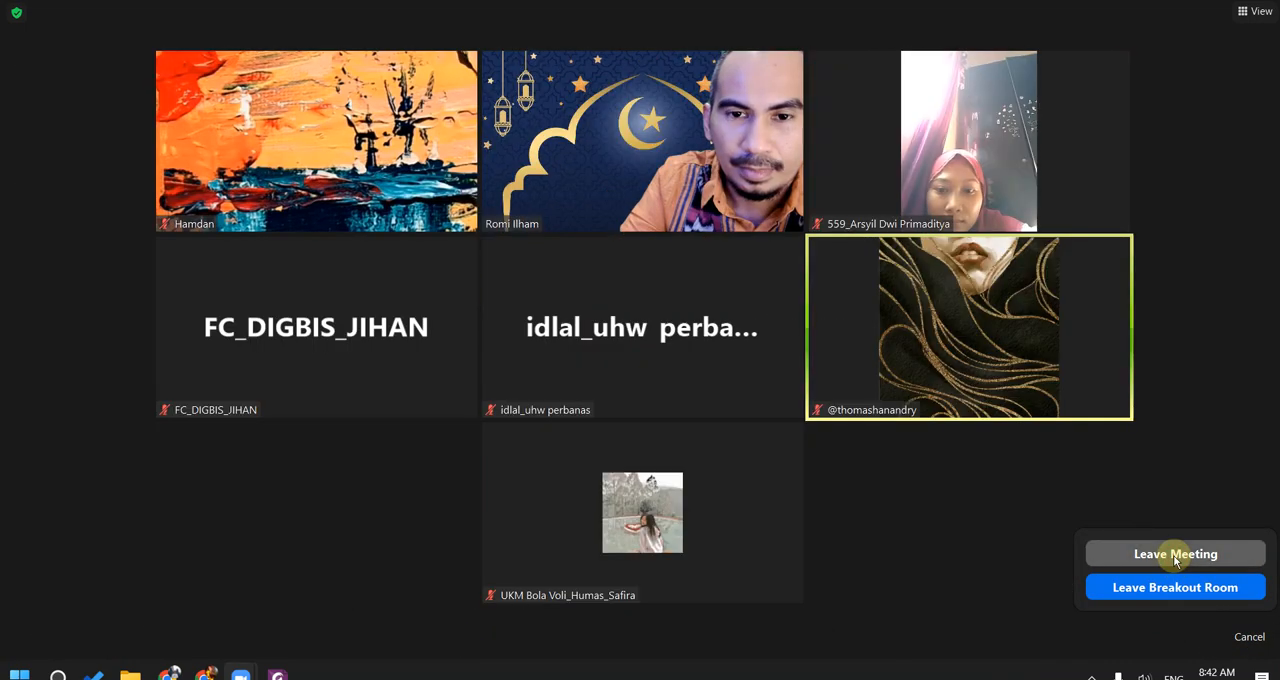
pyautogui.click(1176, 555)
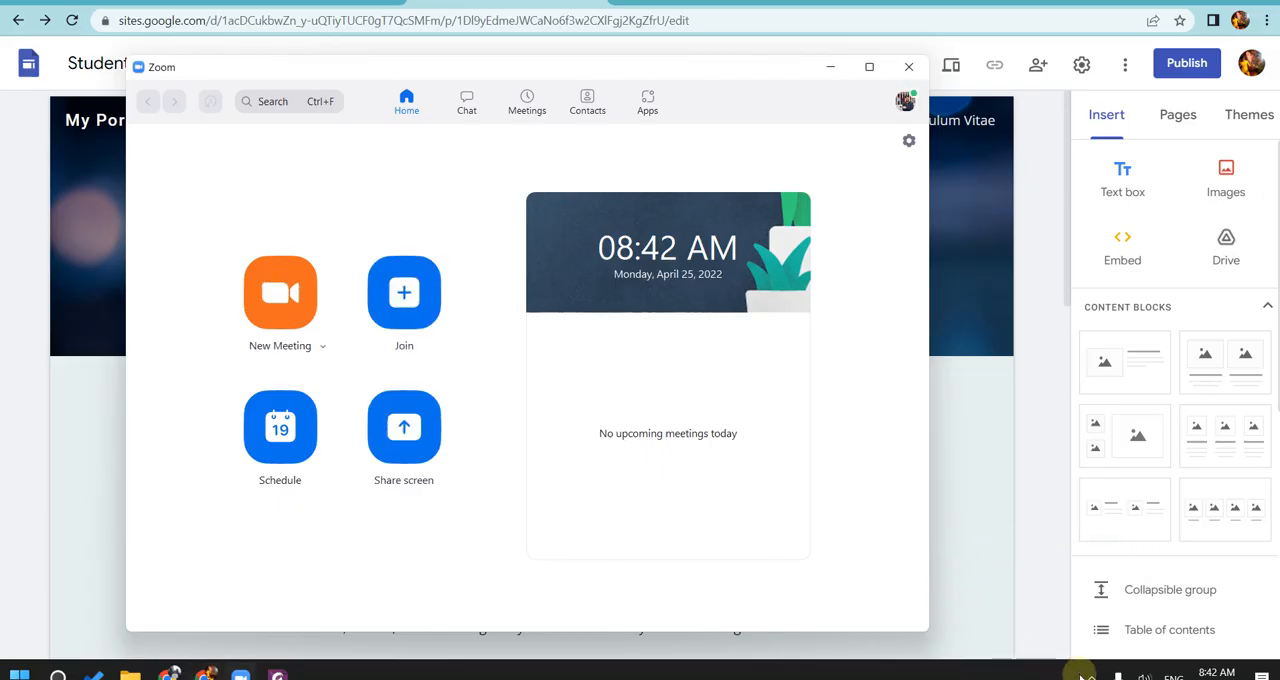
pyautogui.click(1091, 676)
pyautogui.click(1108, 618)
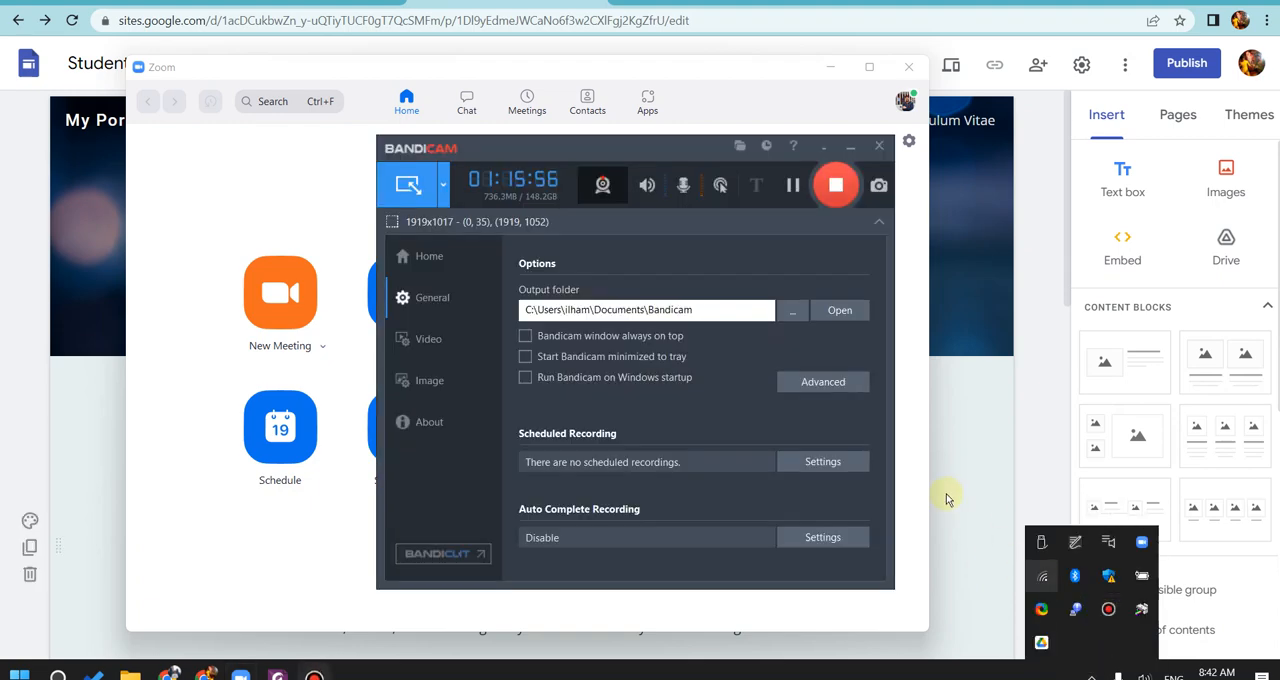